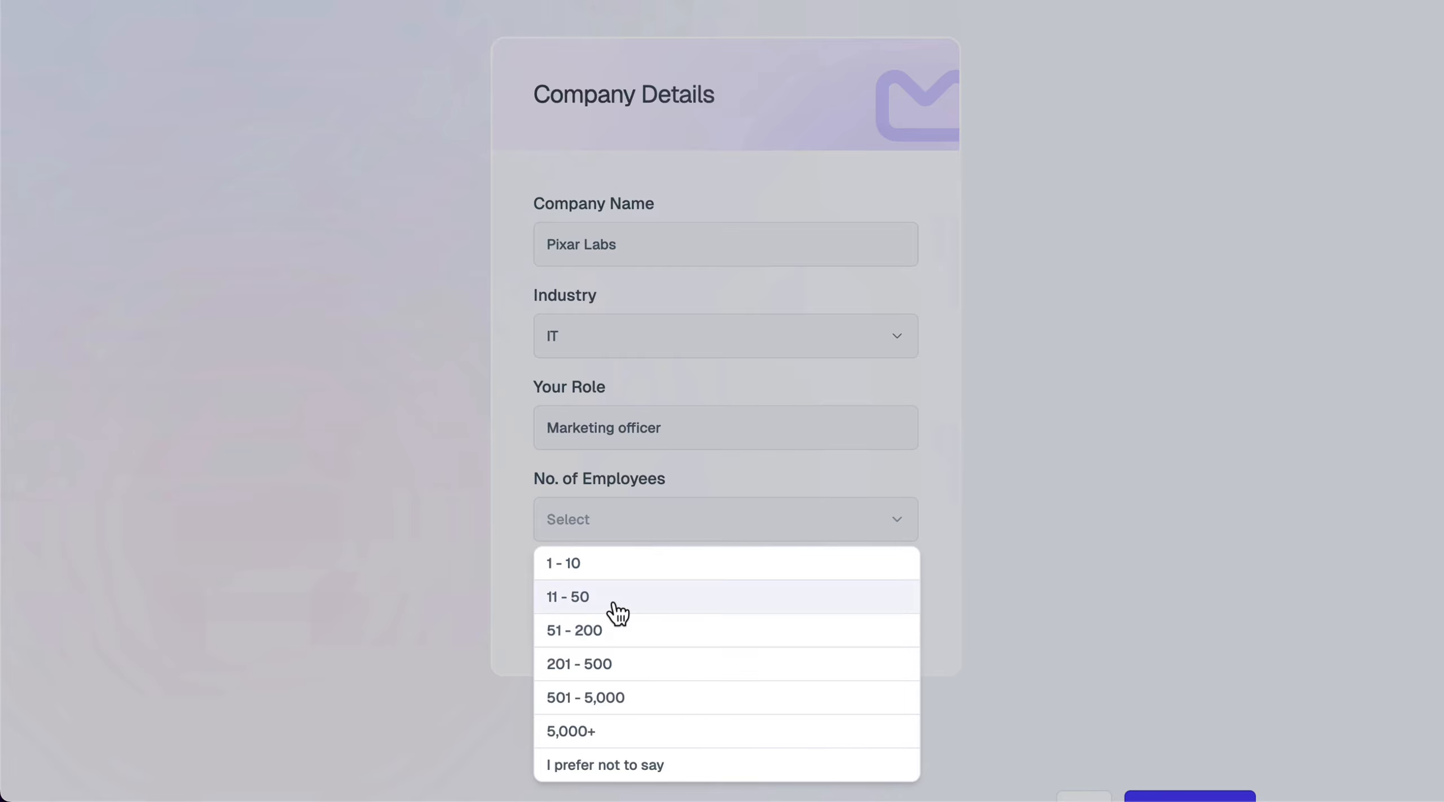
Set the Pixar Labs company profile's No. of Employees to 11 - 50
click(617, 601)
scroll(1123, 677, down, 1)
Add a product named WP Adminify with adminify.png as its logo, and continue
click(1224, 756)
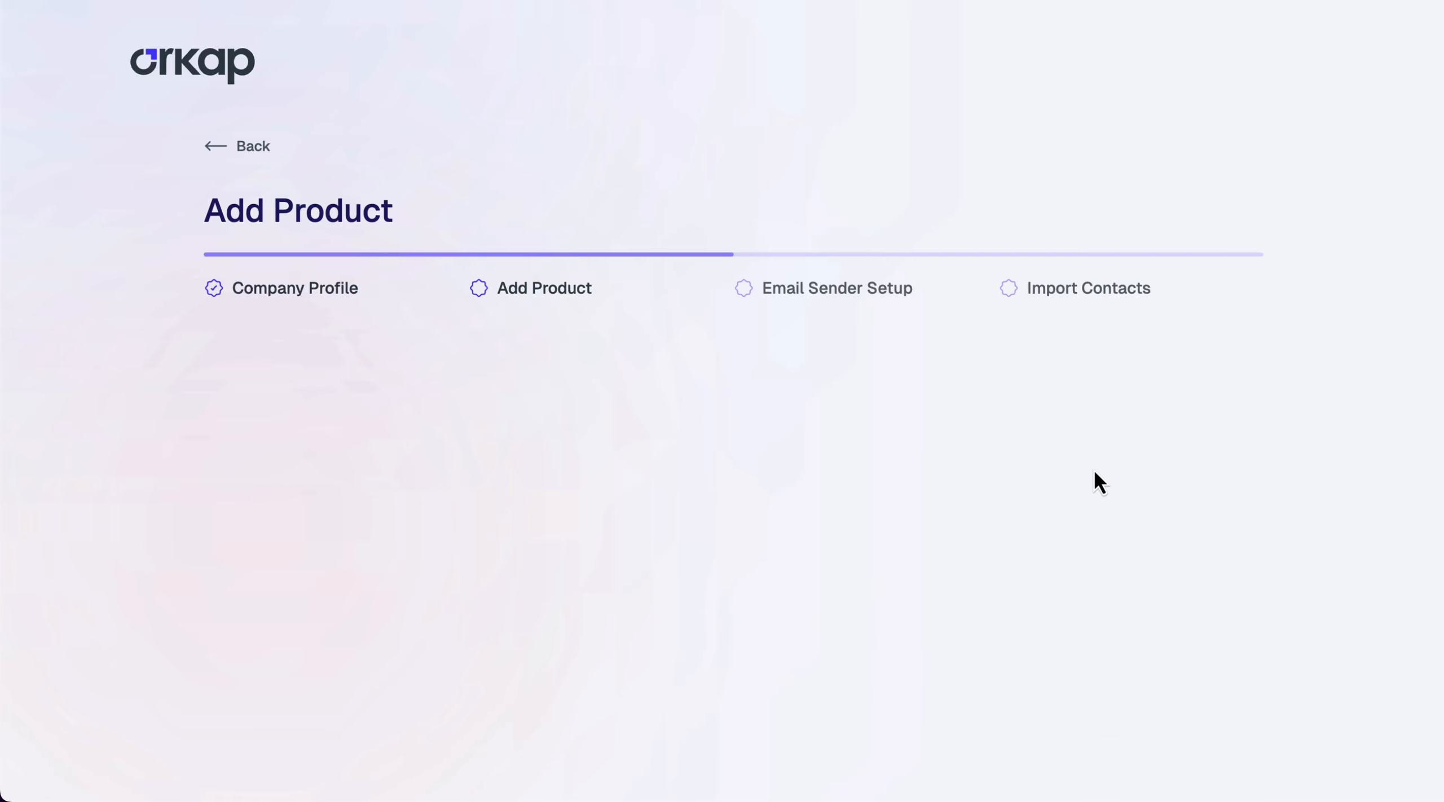
click(586, 570)
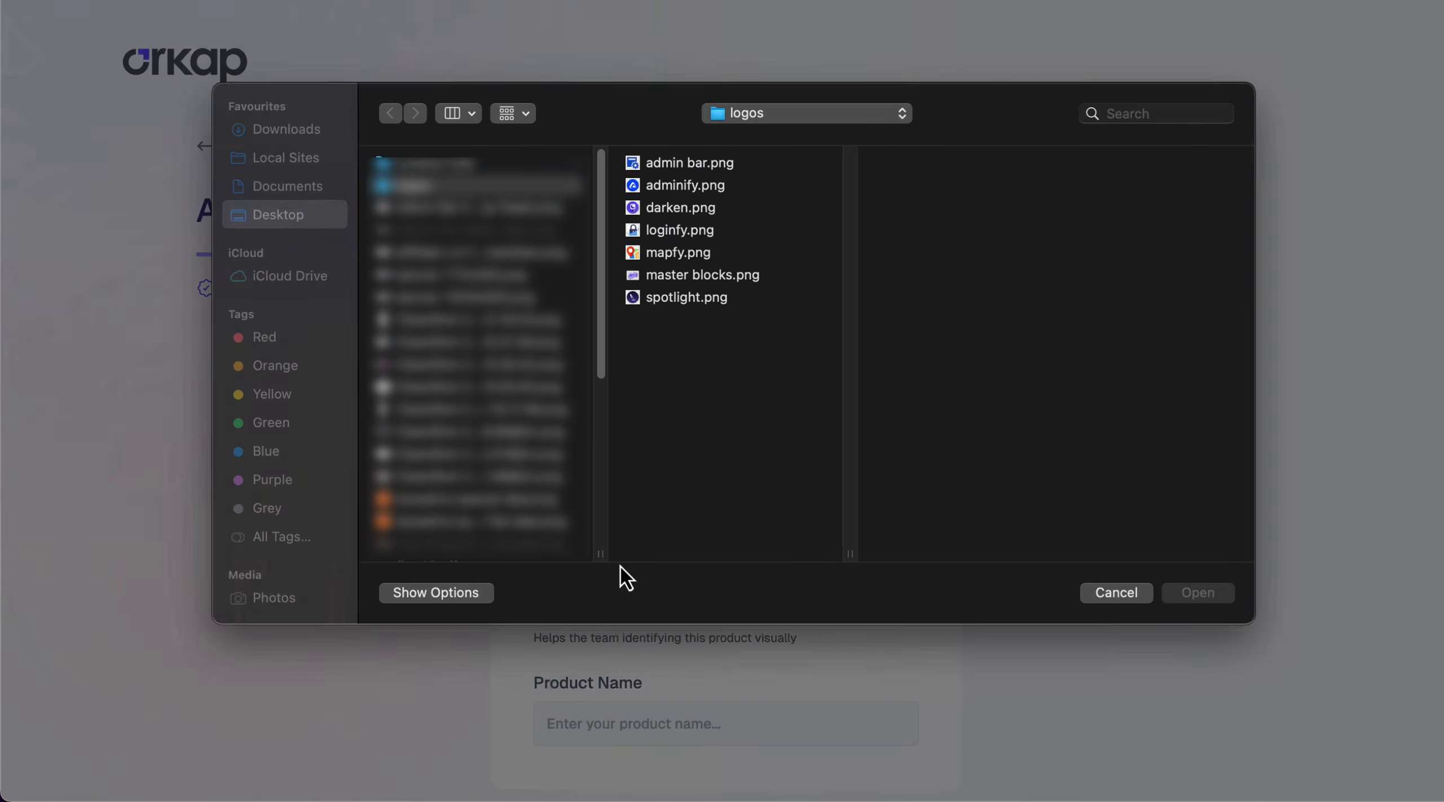
click(695, 188)
double_click(697, 189)
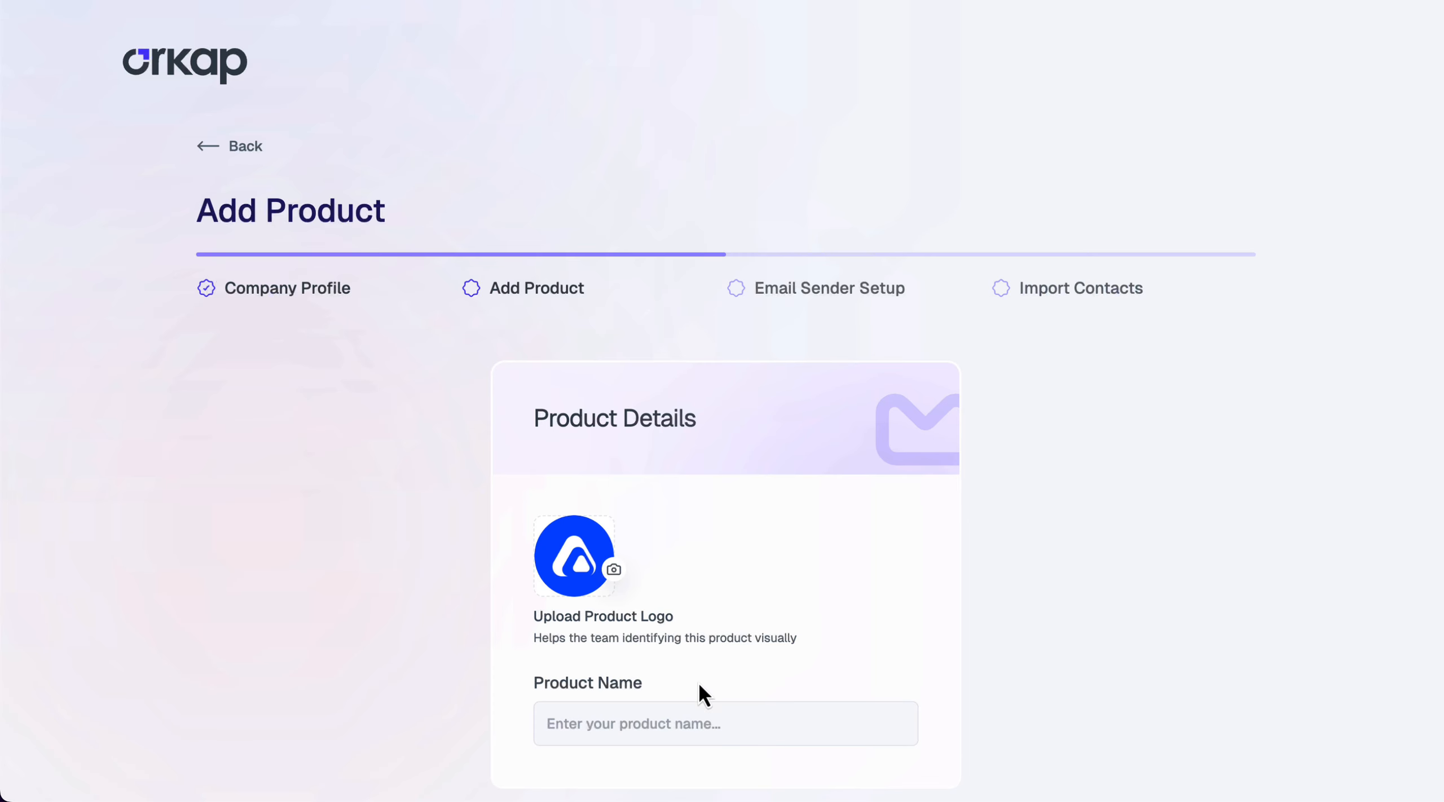
click(687, 725)
text(WP Adminify)
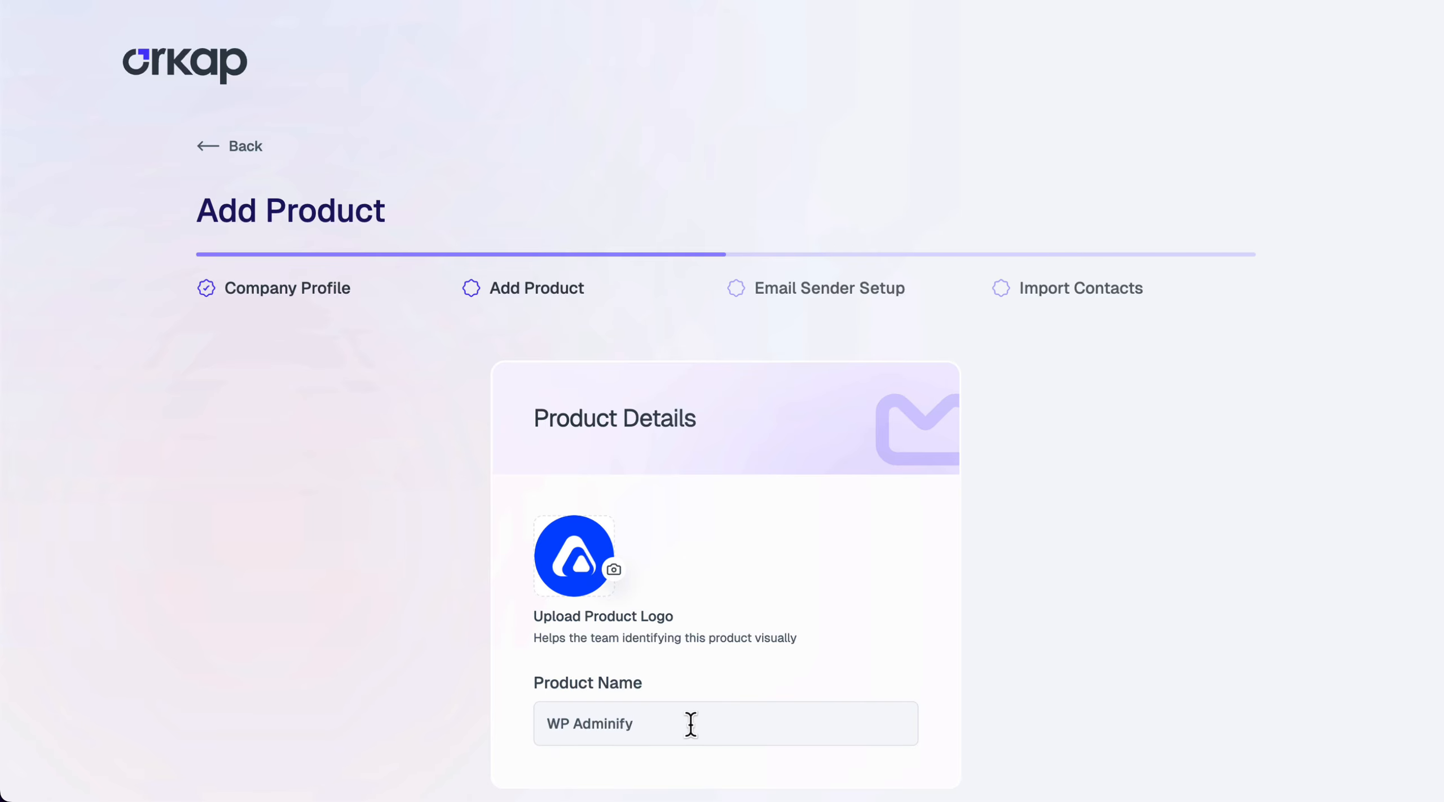
scroll(967, 596, down, 3)
click(1167, 739)
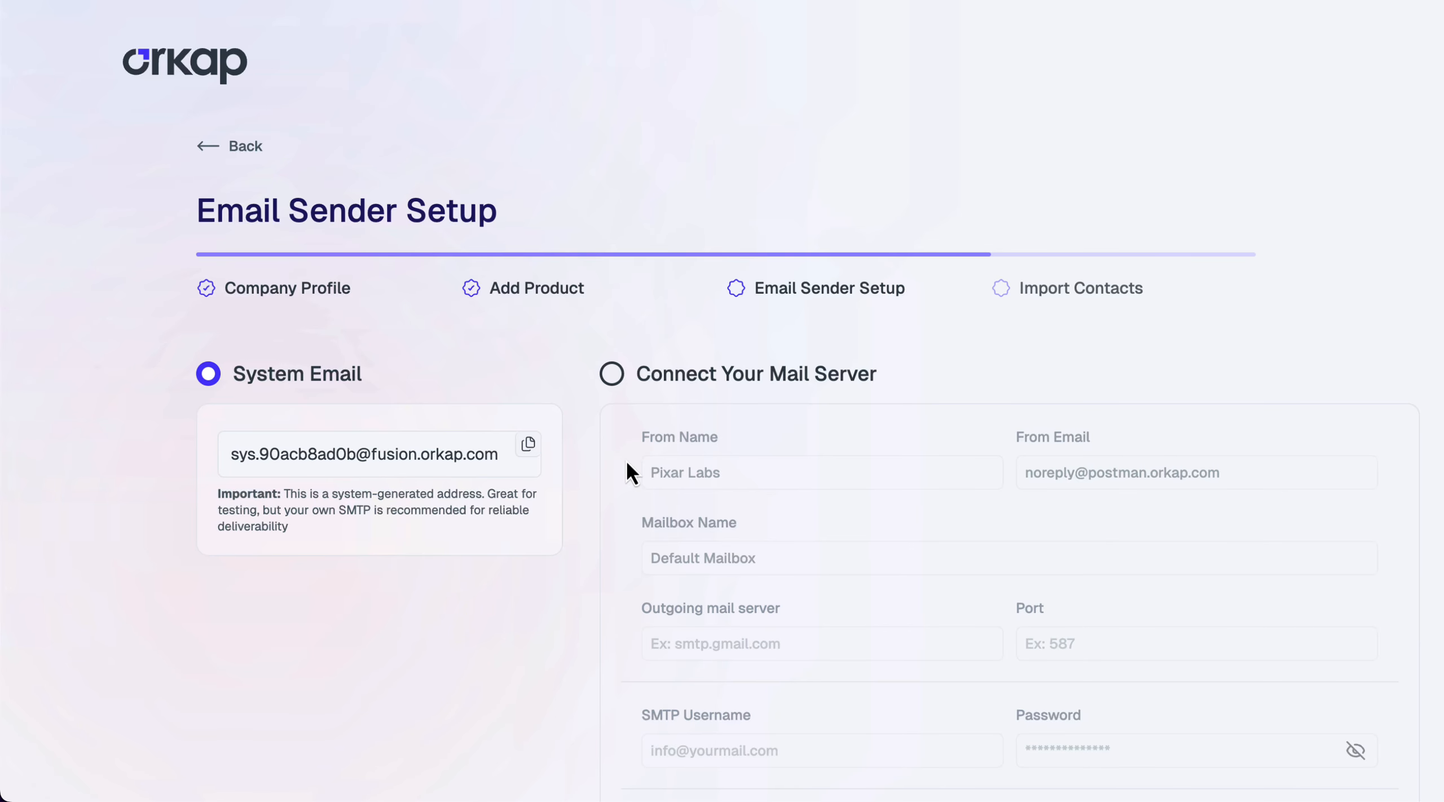
Keep System Email as the sender and drop contacts.csv into the import area
scroll(1049, 403, down, 5)
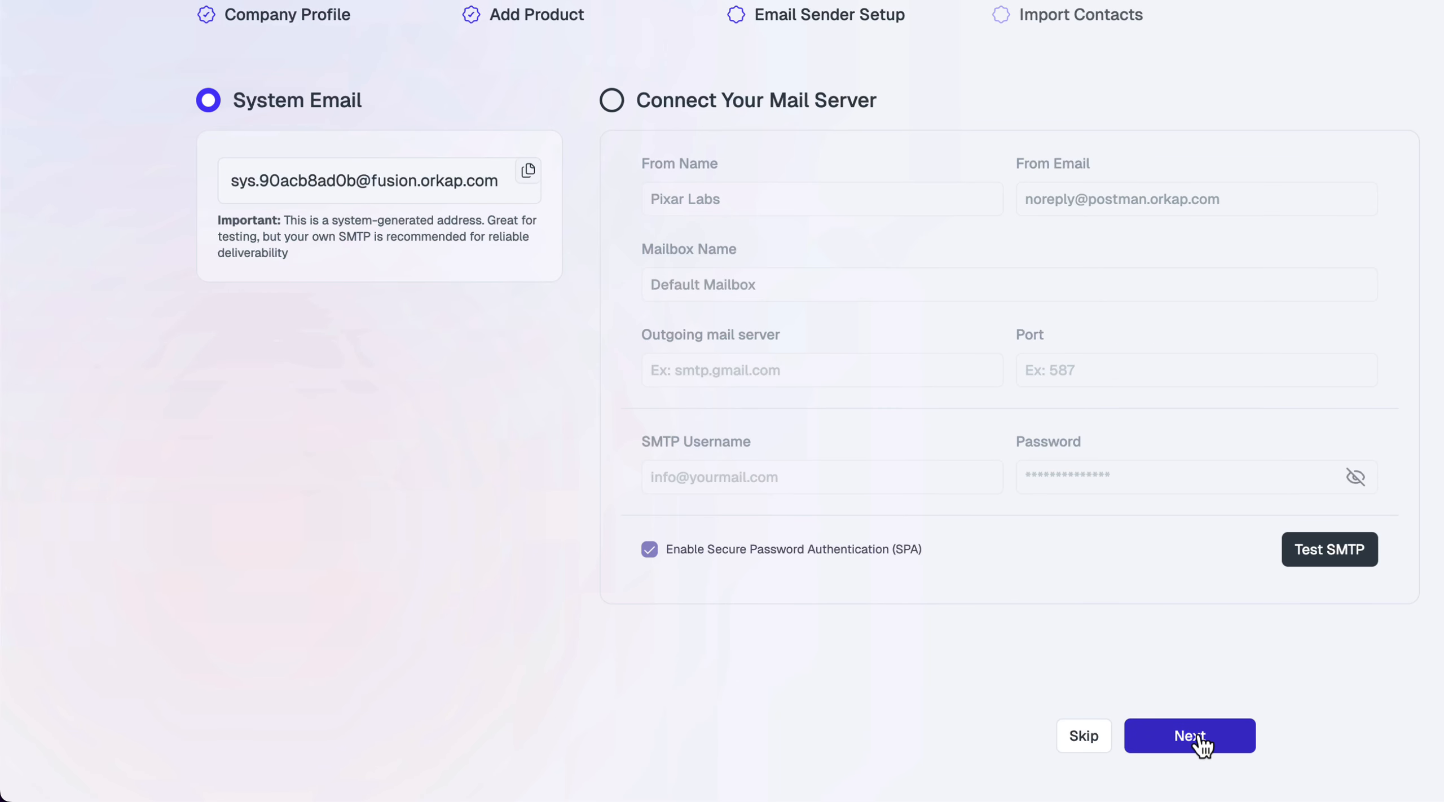
click(1190, 736)
scroll(806, 468, down, 4)
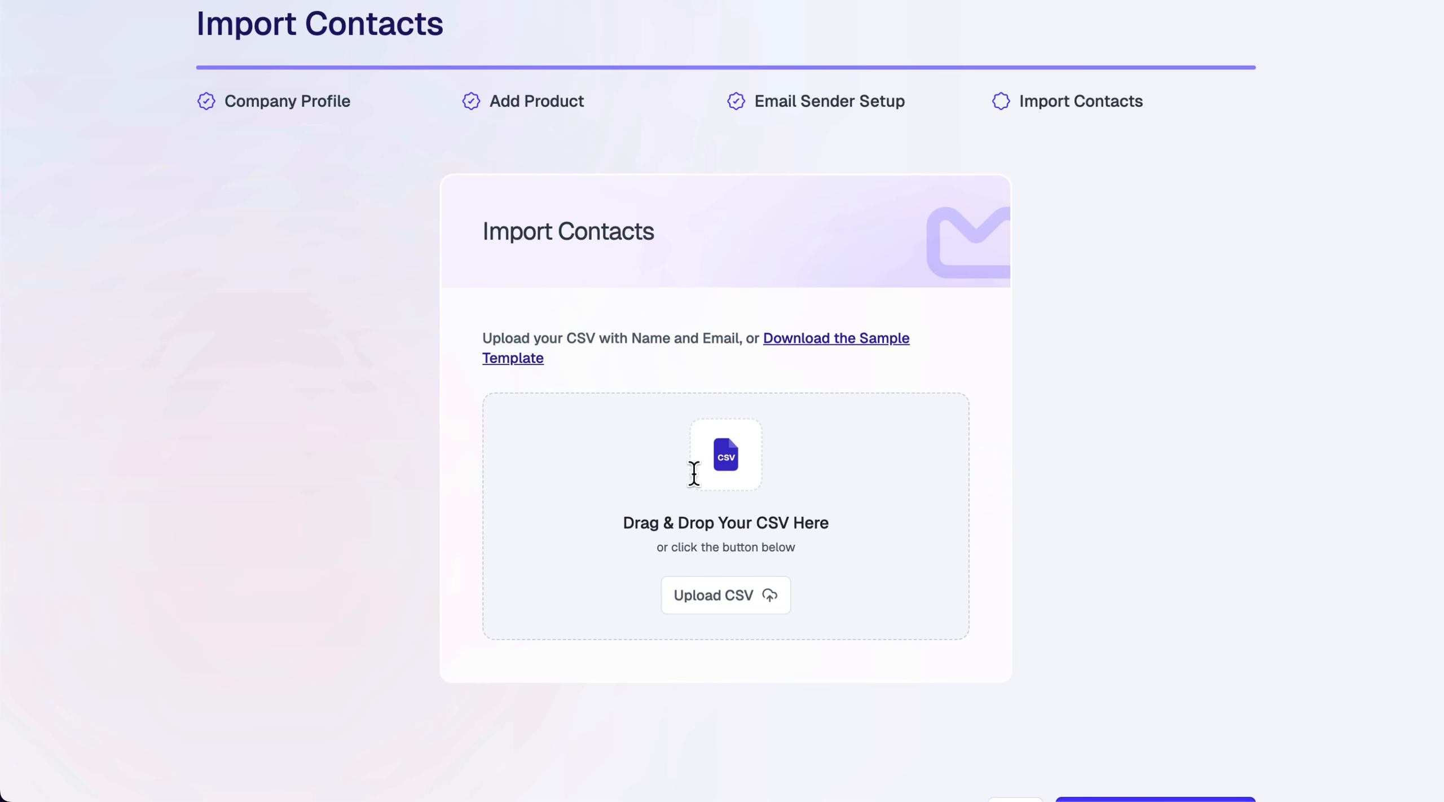
drag(693, 472, 655, 460)
scroll(703, 448, down, 4)
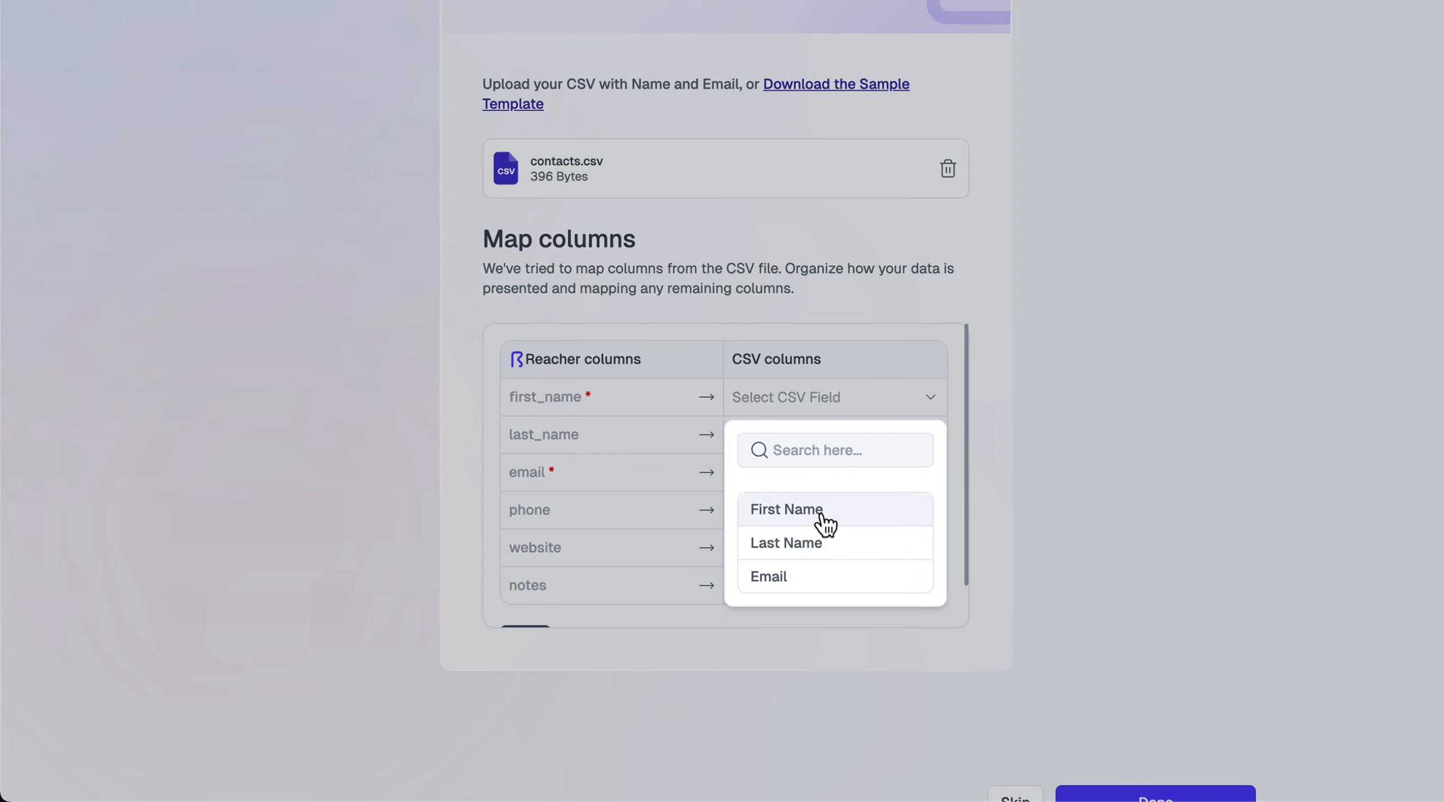
Map first_name, last_name and email to the First Name, Last Name and Email columns, and finish importing
click(823, 514)
click(826, 438)
click(824, 586)
click(815, 485)
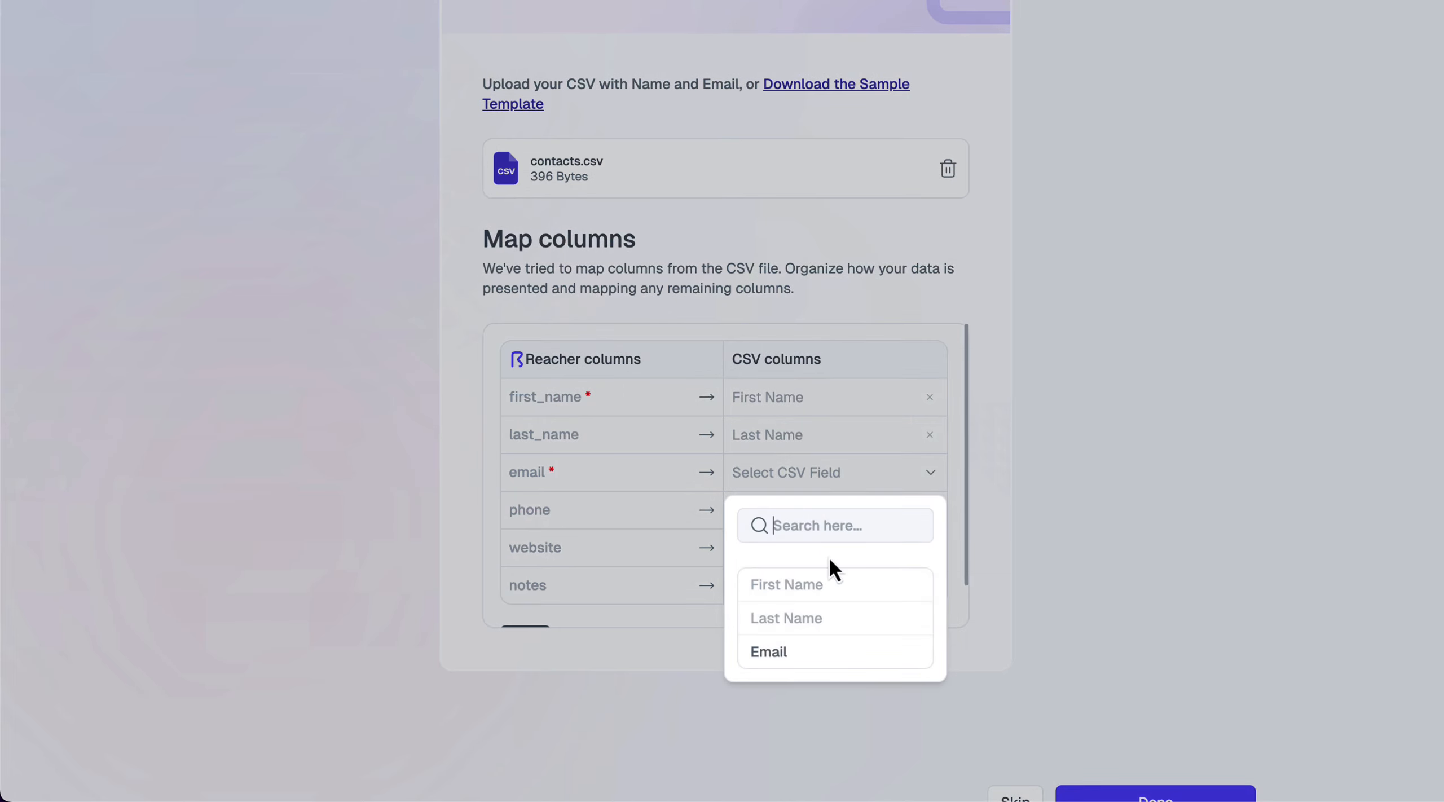
click(835, 651)
scroll(903, 581, down, 1)
scroll(914, 590, down, 1)
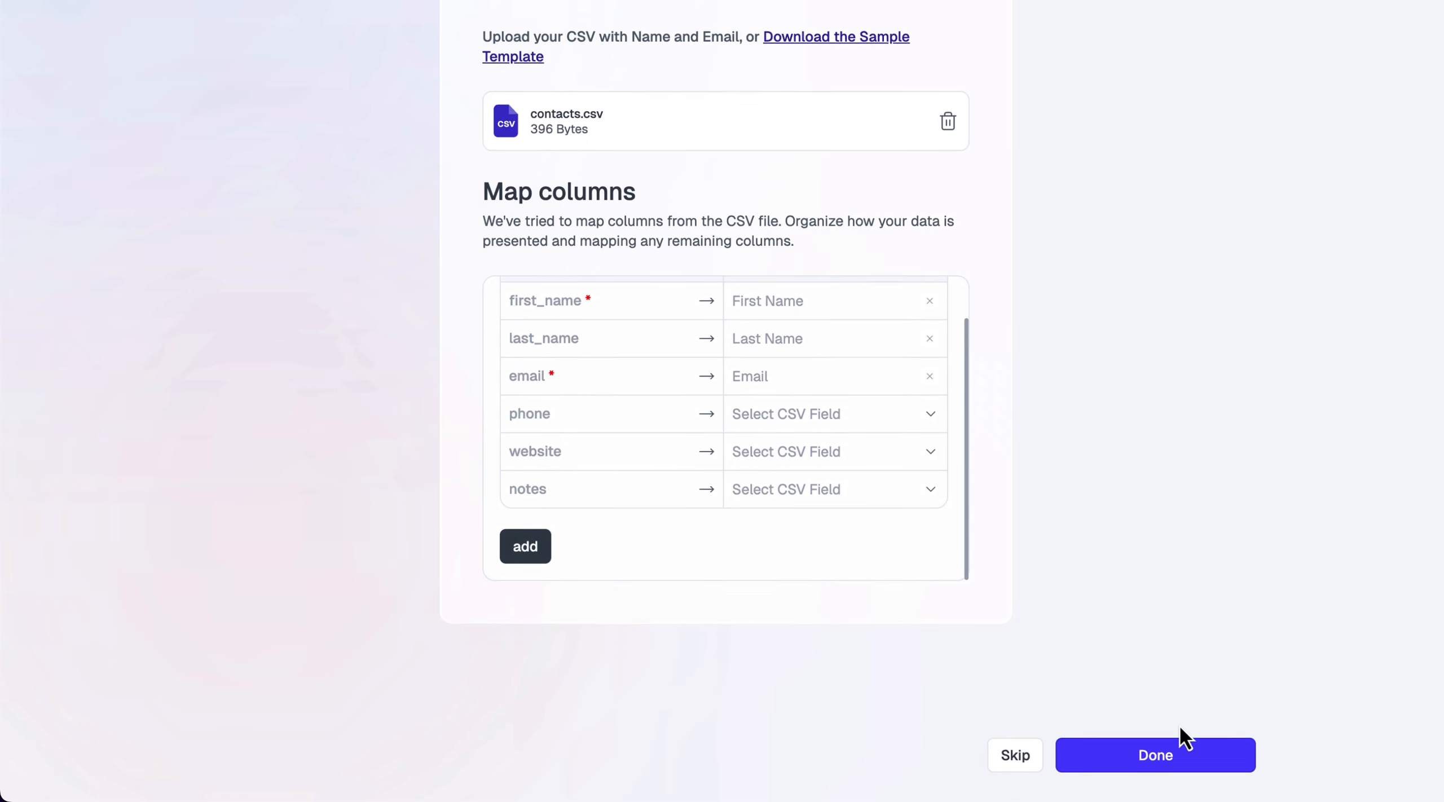
click(1173, 742)
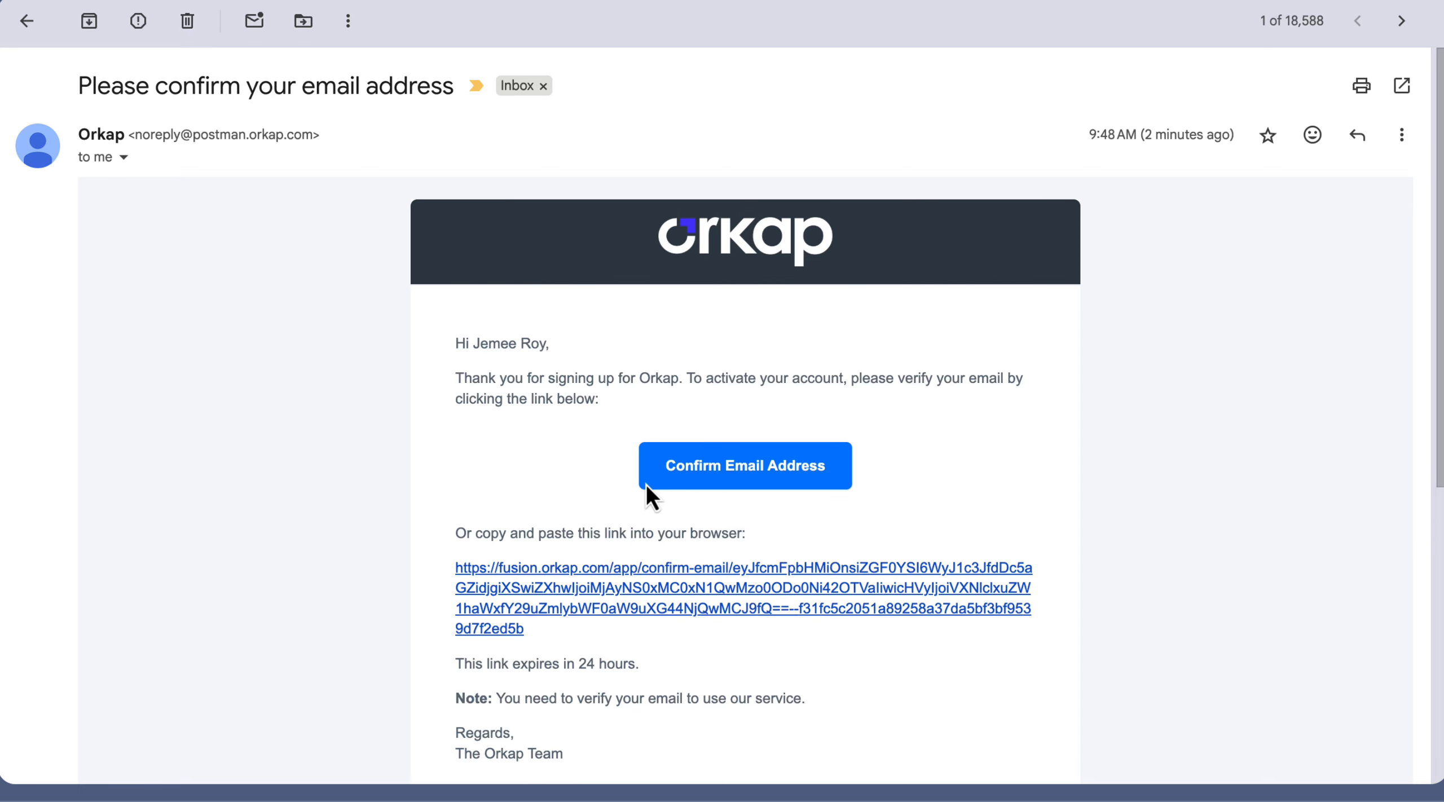
Confirm the Orkap account's email address from the Gmail confirmation message
click(666, 463)
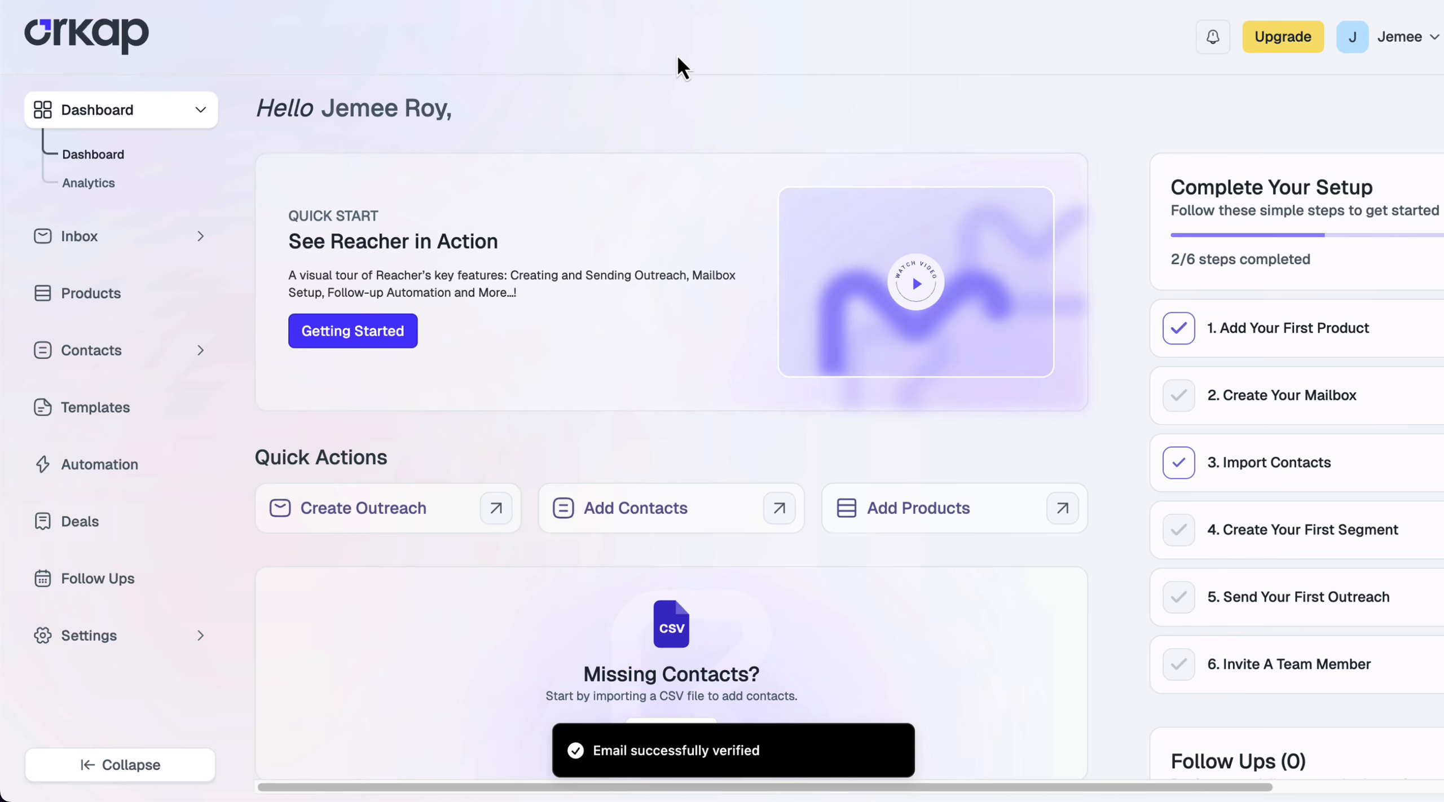
Review the ten imported contacts, then go to the contact Segments page
click(117, 354)
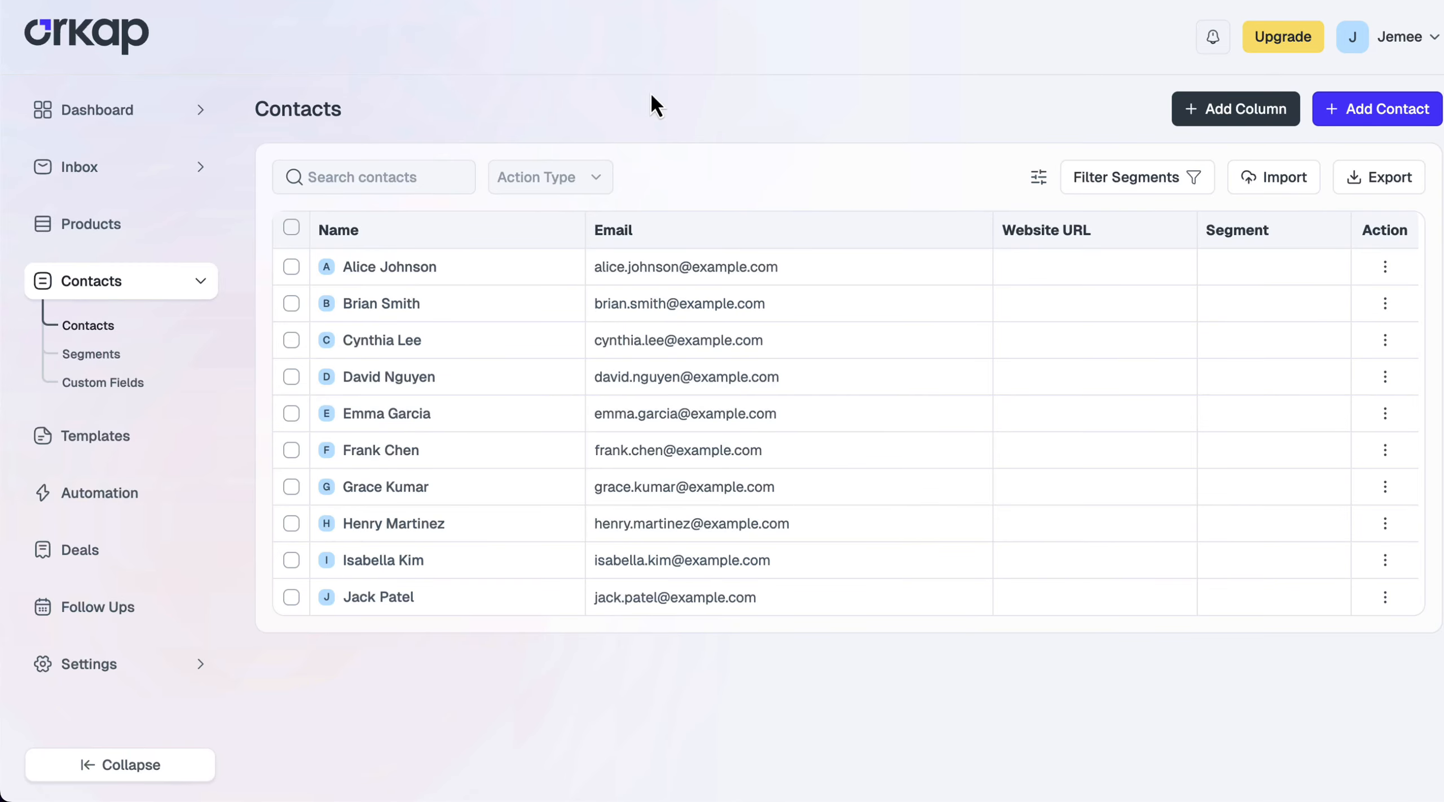
click(104, 360)
Create a YouTuber segment described as 'Video creators sharing content to grow and influence audiences.'
click(1386, 76)
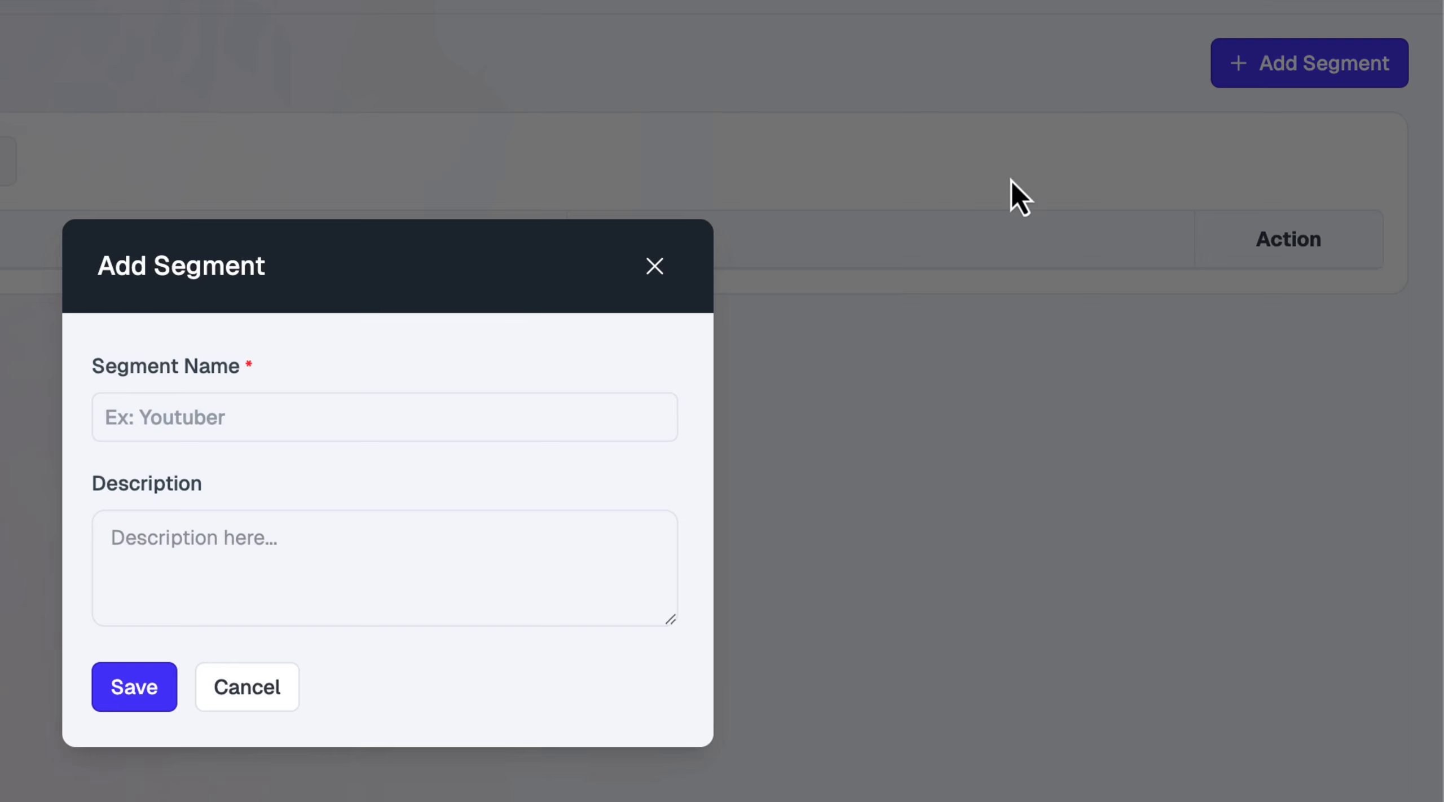
click(257, 417)
text(Yo)
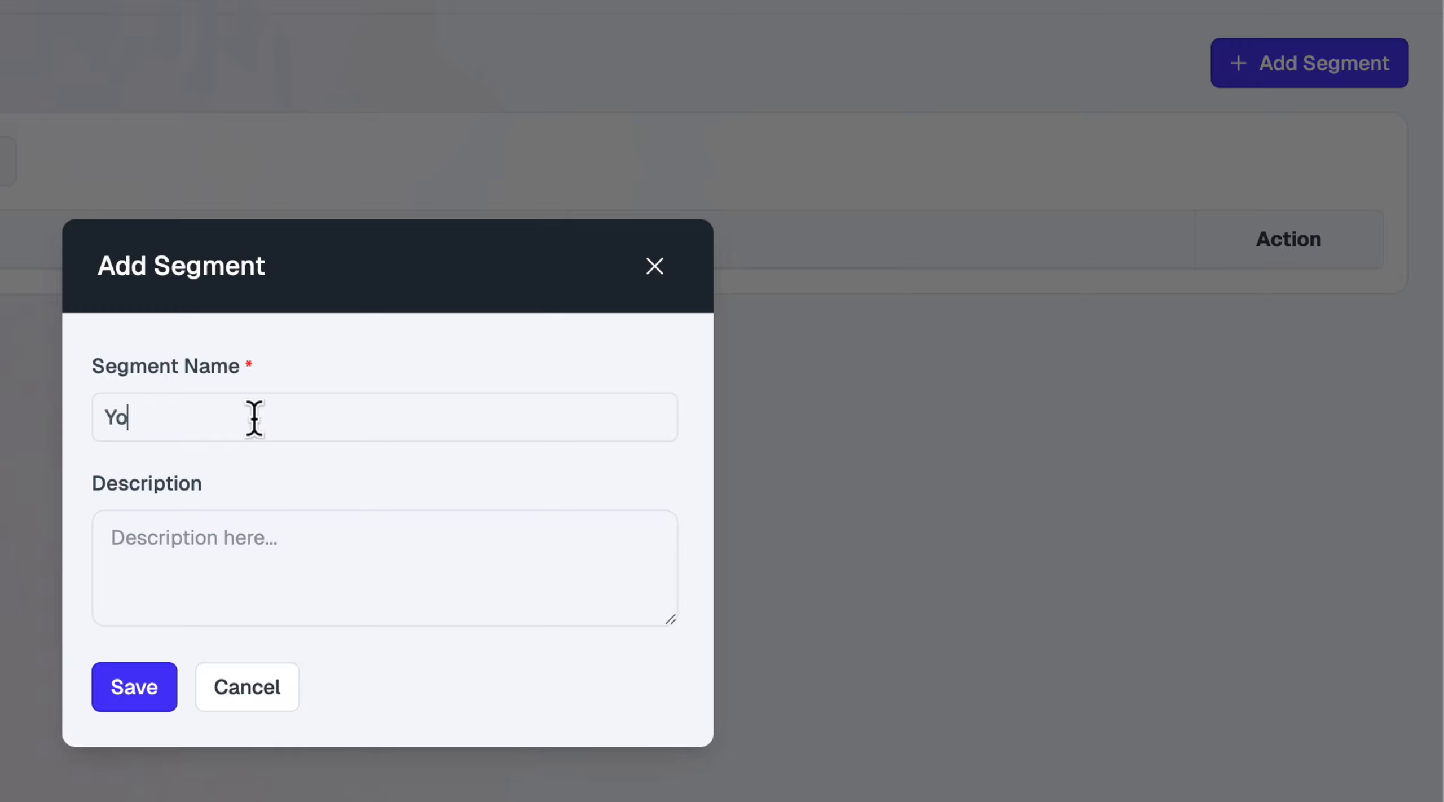
text(uTuber)
key(Tab)
text(Video creators sharing content to grow and influence audiences.)
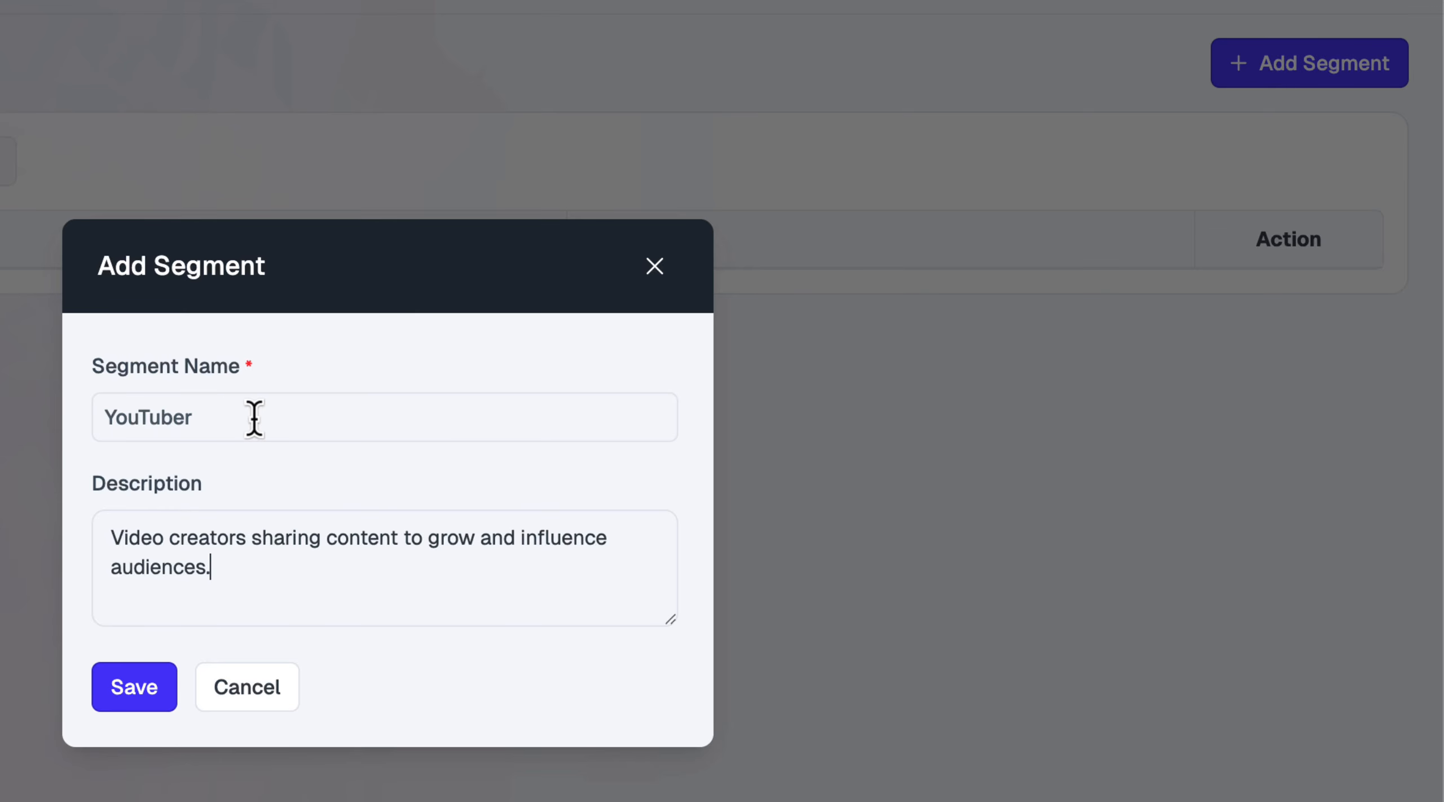
click(127, 703)
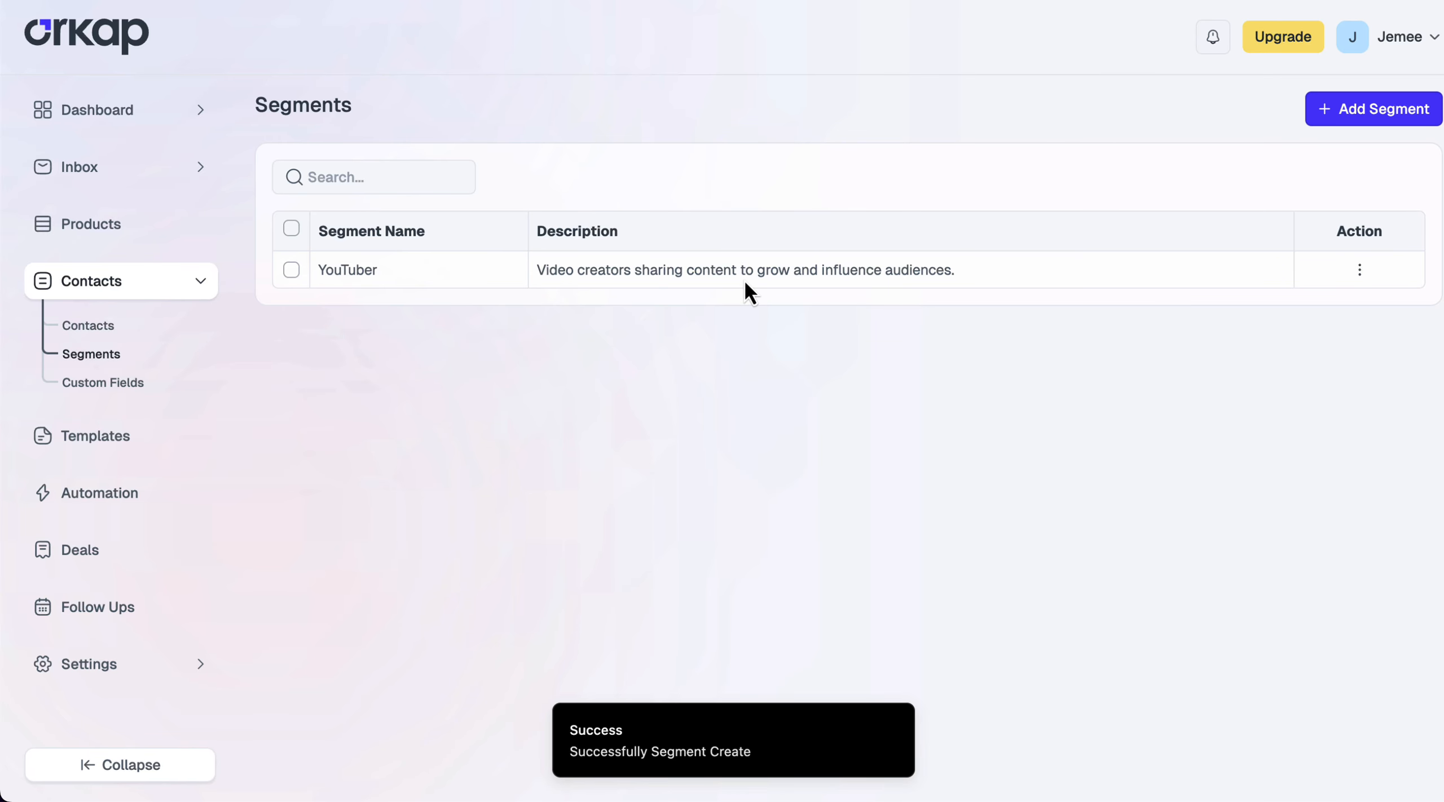
Create a Blogger segment described as 'Writers publishing articles to inform, review, or inspire readers.'
click(1366, 109)
click(661, 354)
text(Blogger)
key(Tab)
text(Writers publishing articles to inform, review, or inspire readers.)
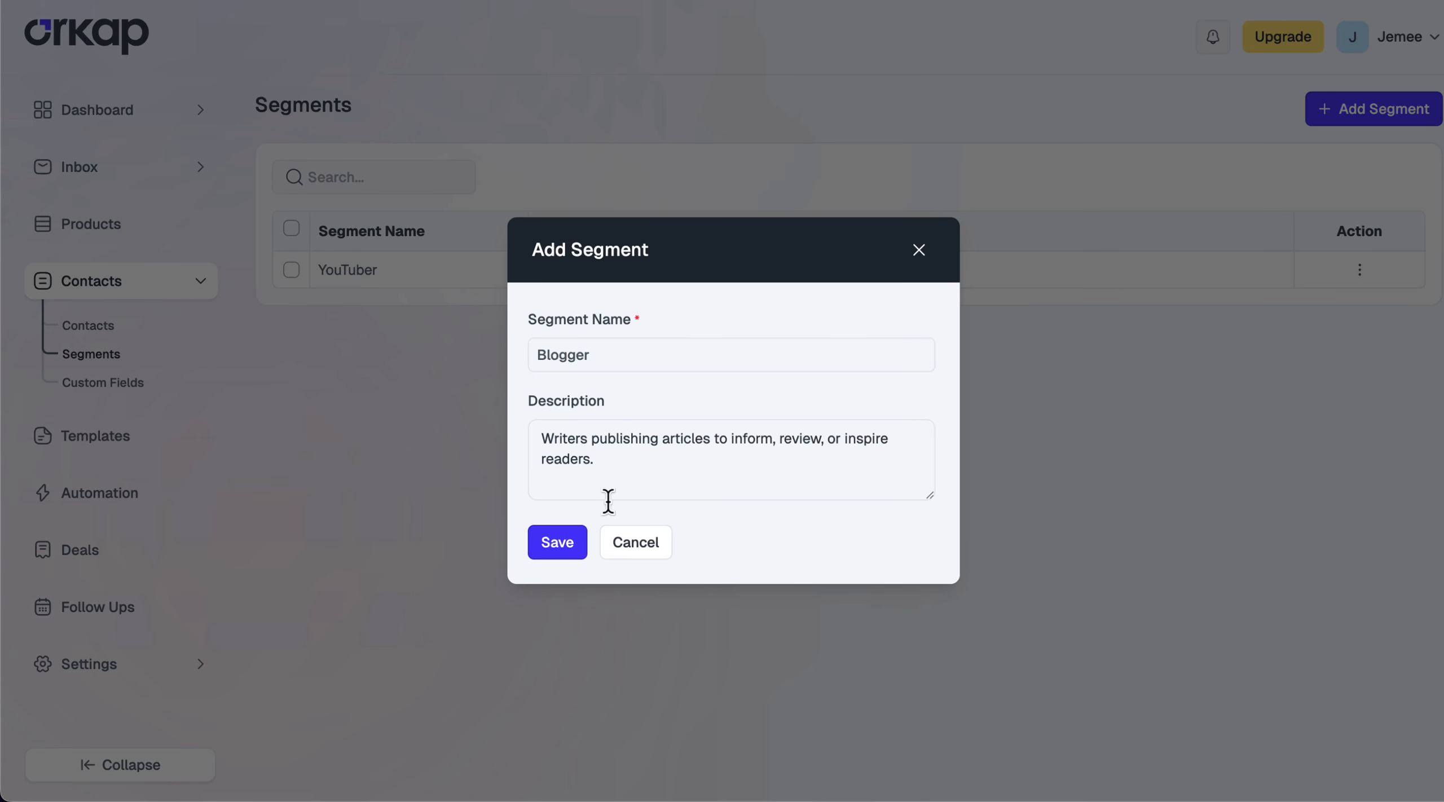
click(556, 543)
Create an Affiliate segment described as 'Promoters earning commissions by sharing product links and deals.'
click(1366, 109)
click(643, 353)
text(Aff)
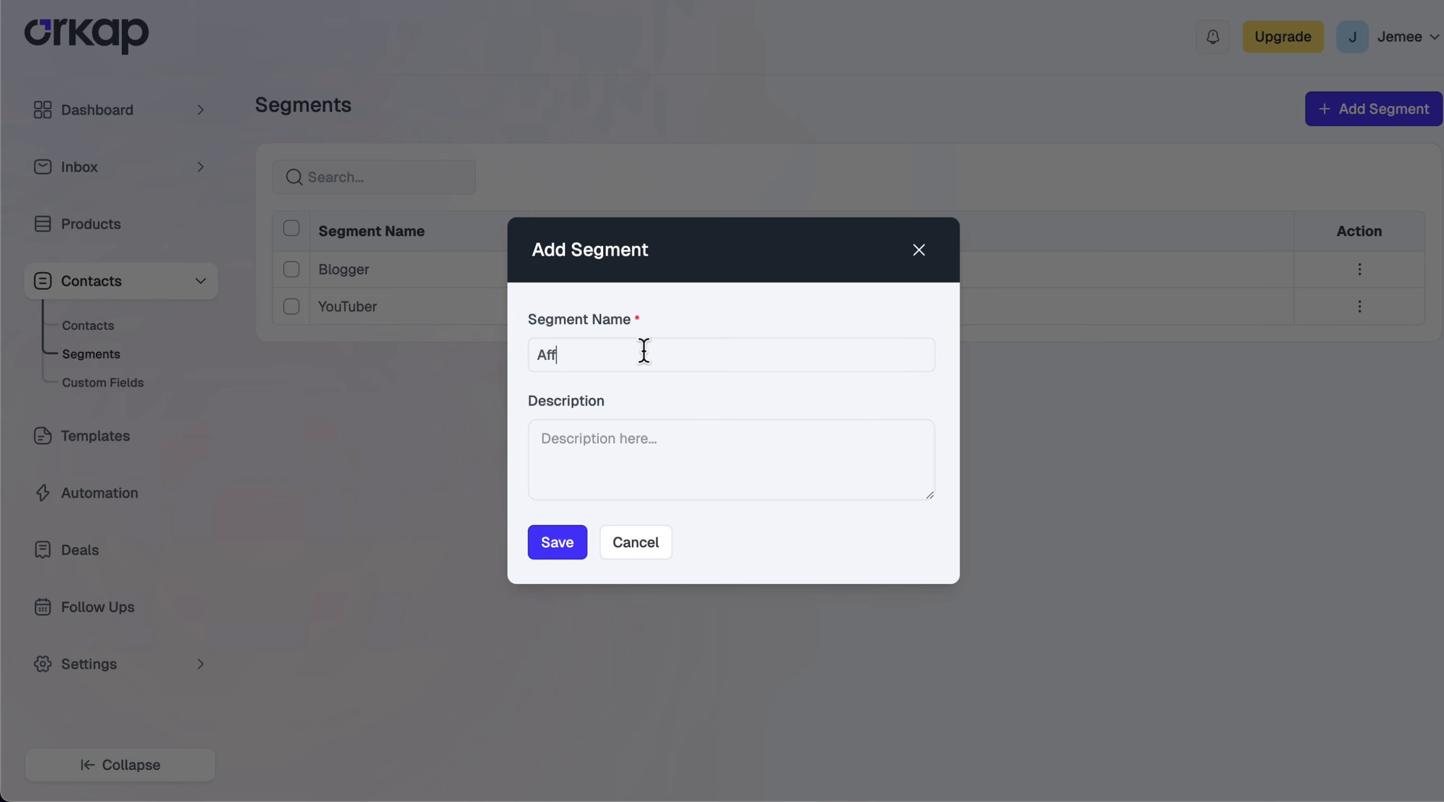
text(iliate)
key(Tab)
text(Promoters earning commissions by sharing product links and deals.)
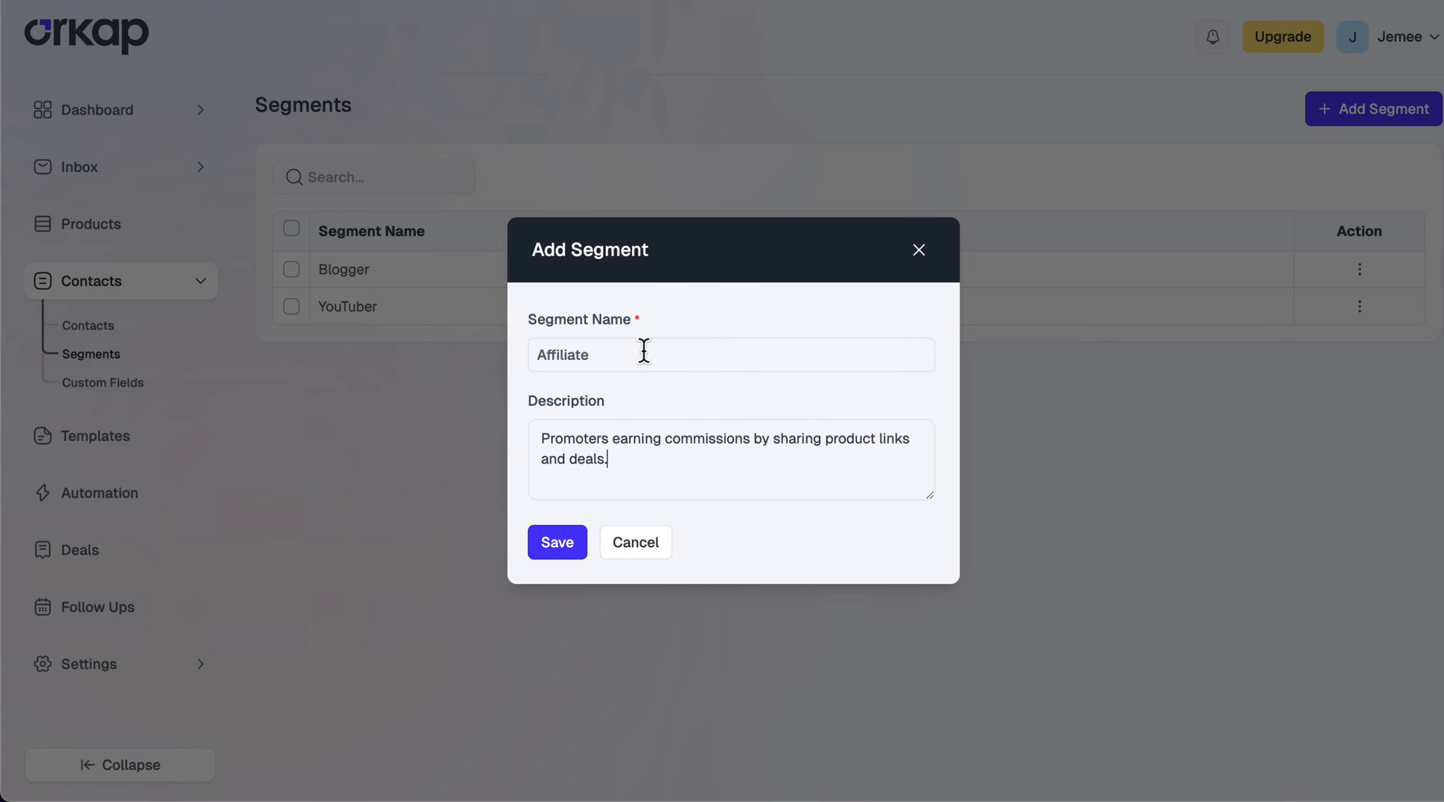
click(545, 556)
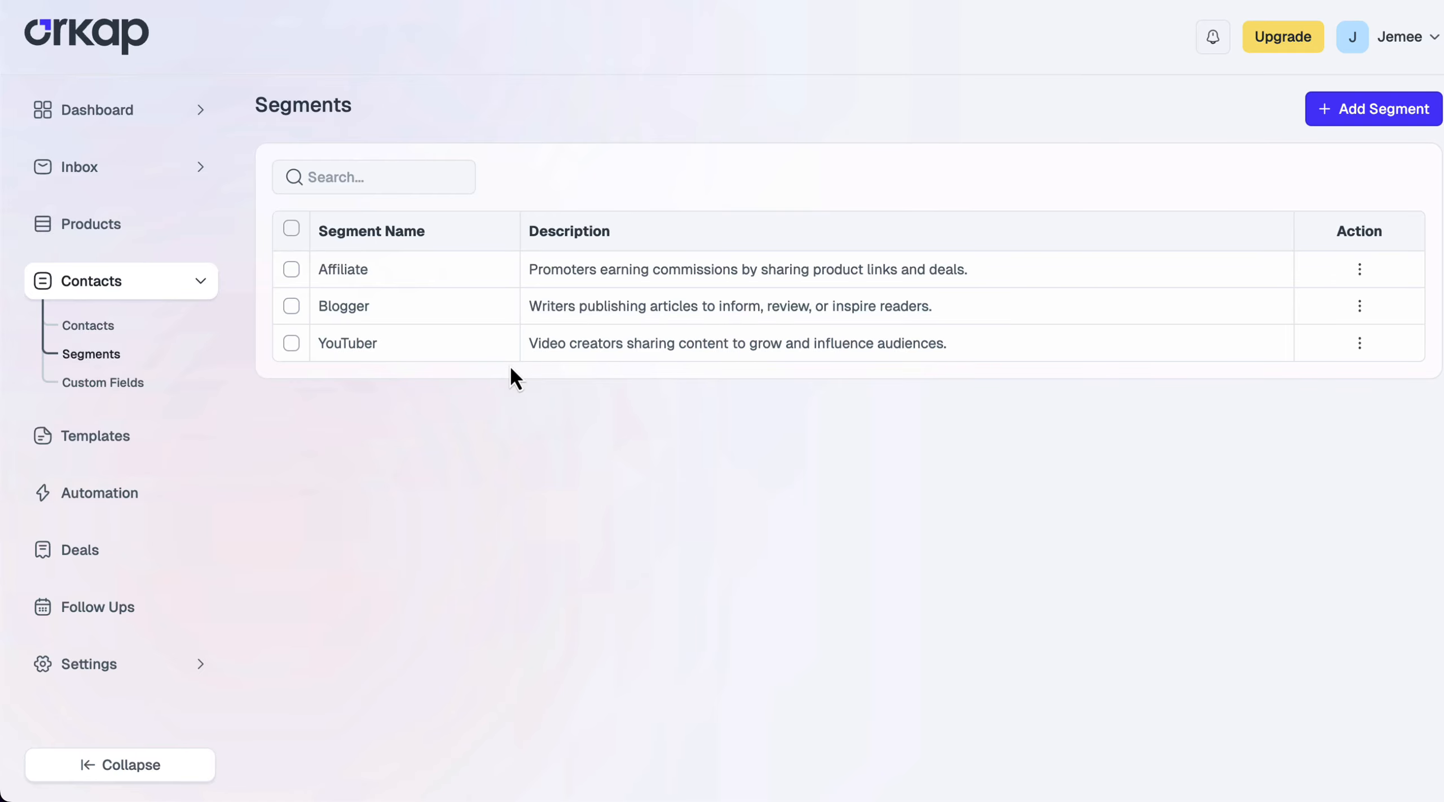
Tag four selected contacts with the YouTuber segment
click(93, 326)
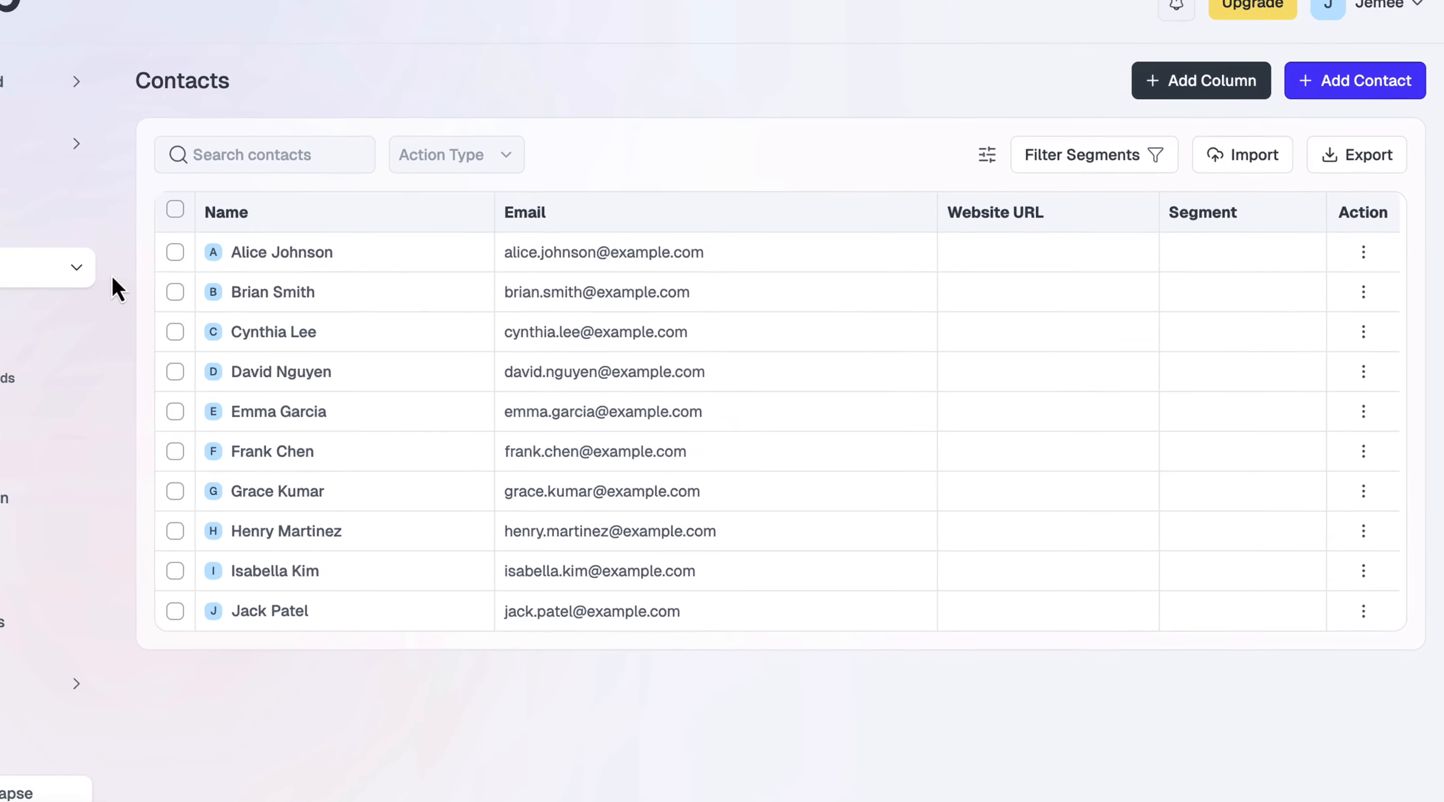
click(73, 368)
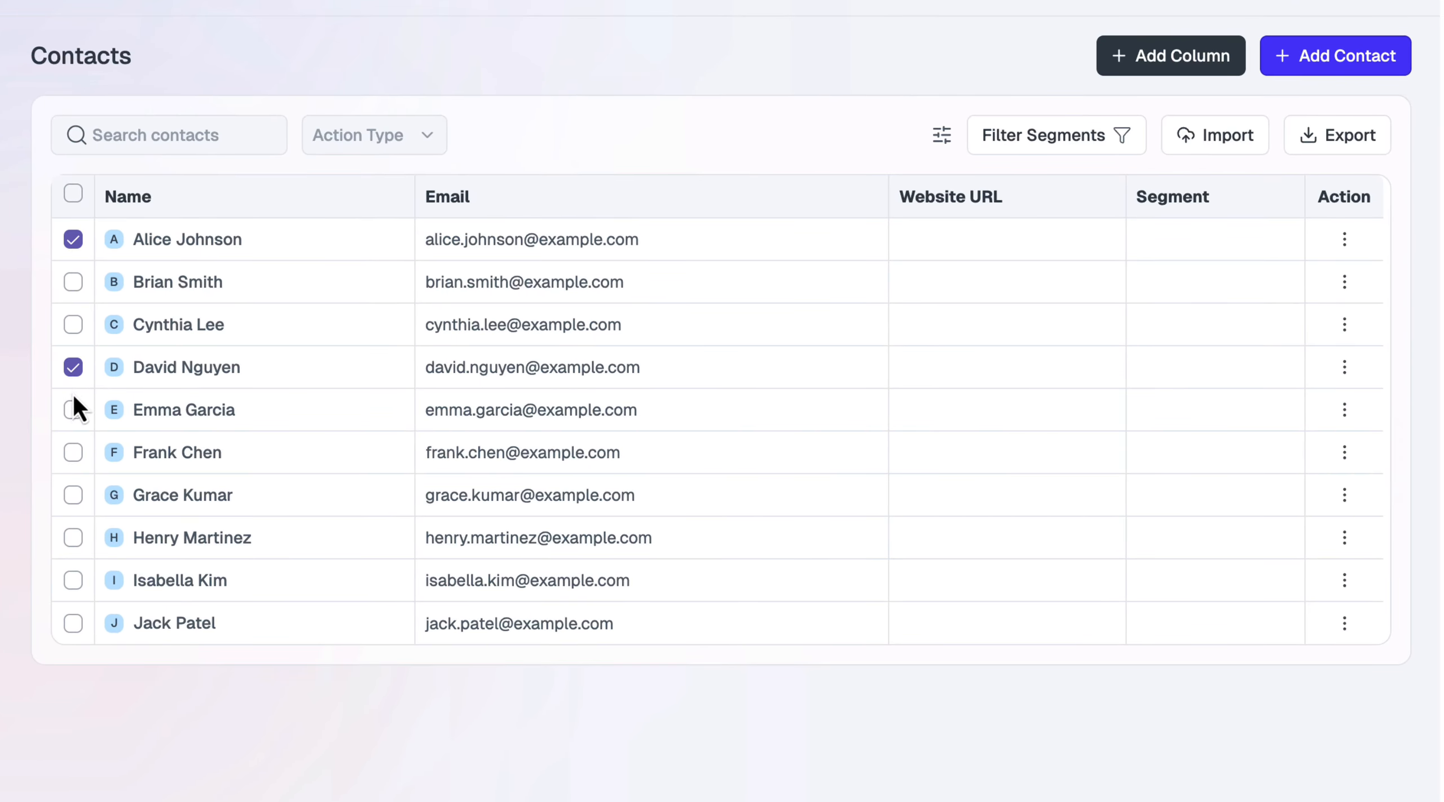
click(345, 135)
click(390, 189)
click(550, 138)
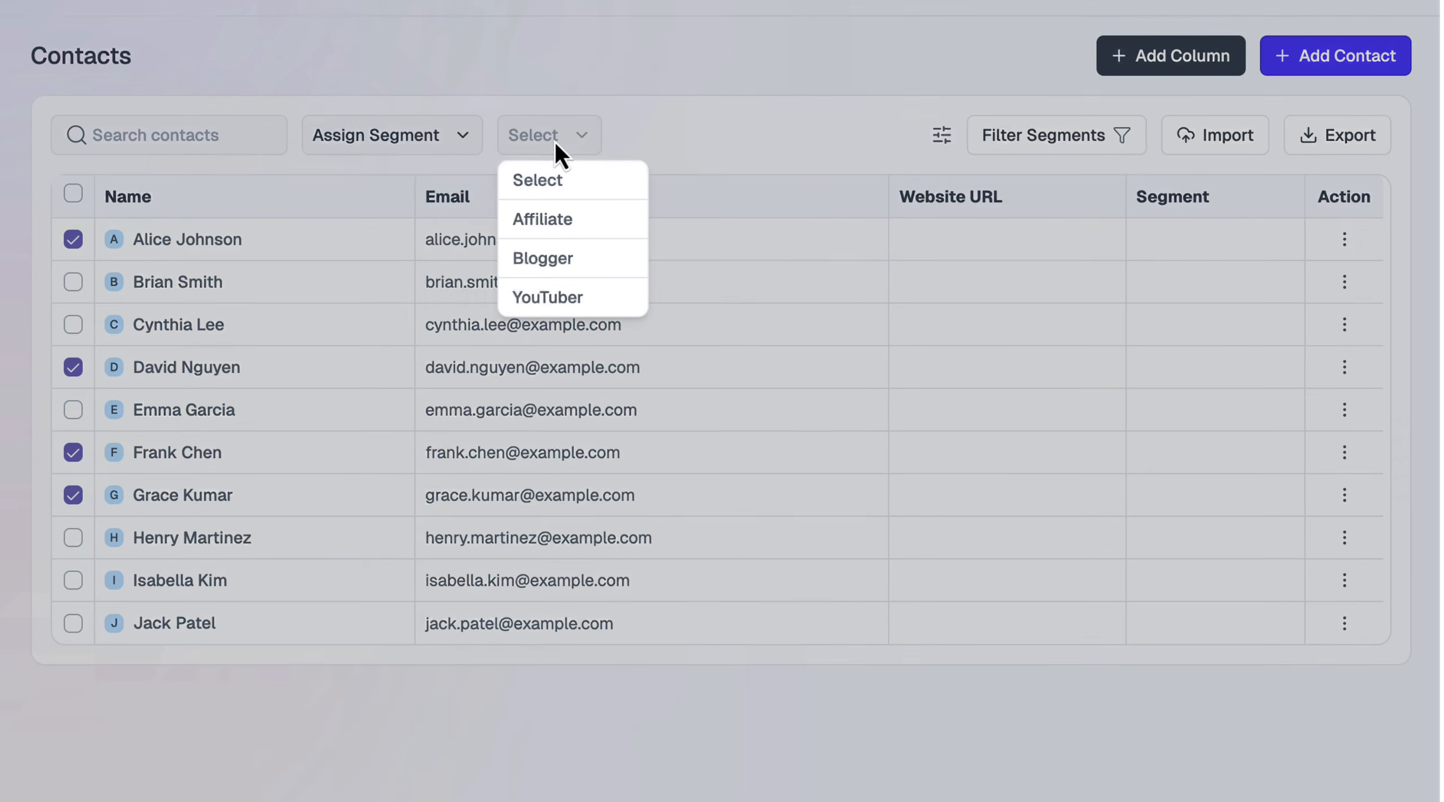
click(567, 299)
click(674, 139)
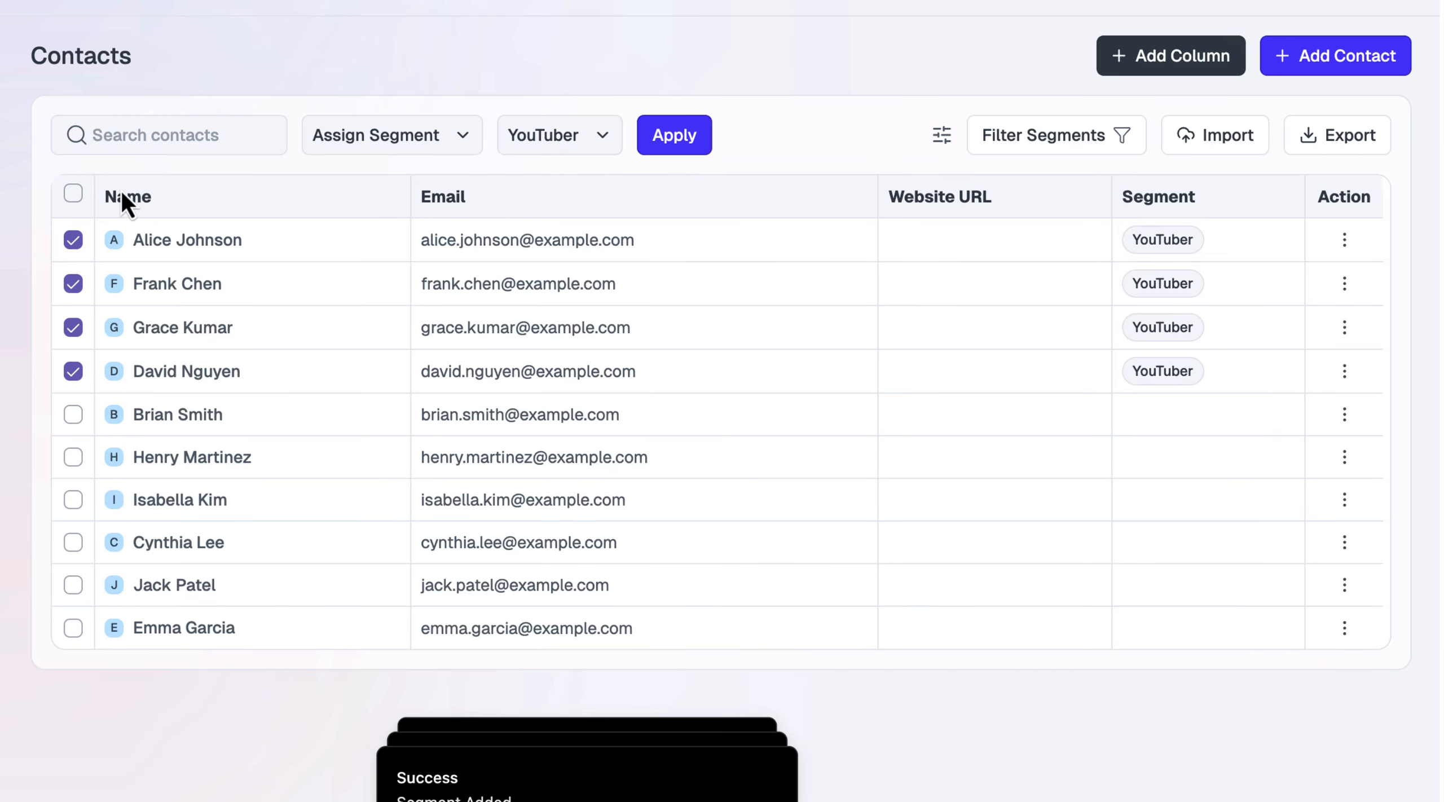
Tag three untagged contacts with the Affiliate segment
click(72, 193)
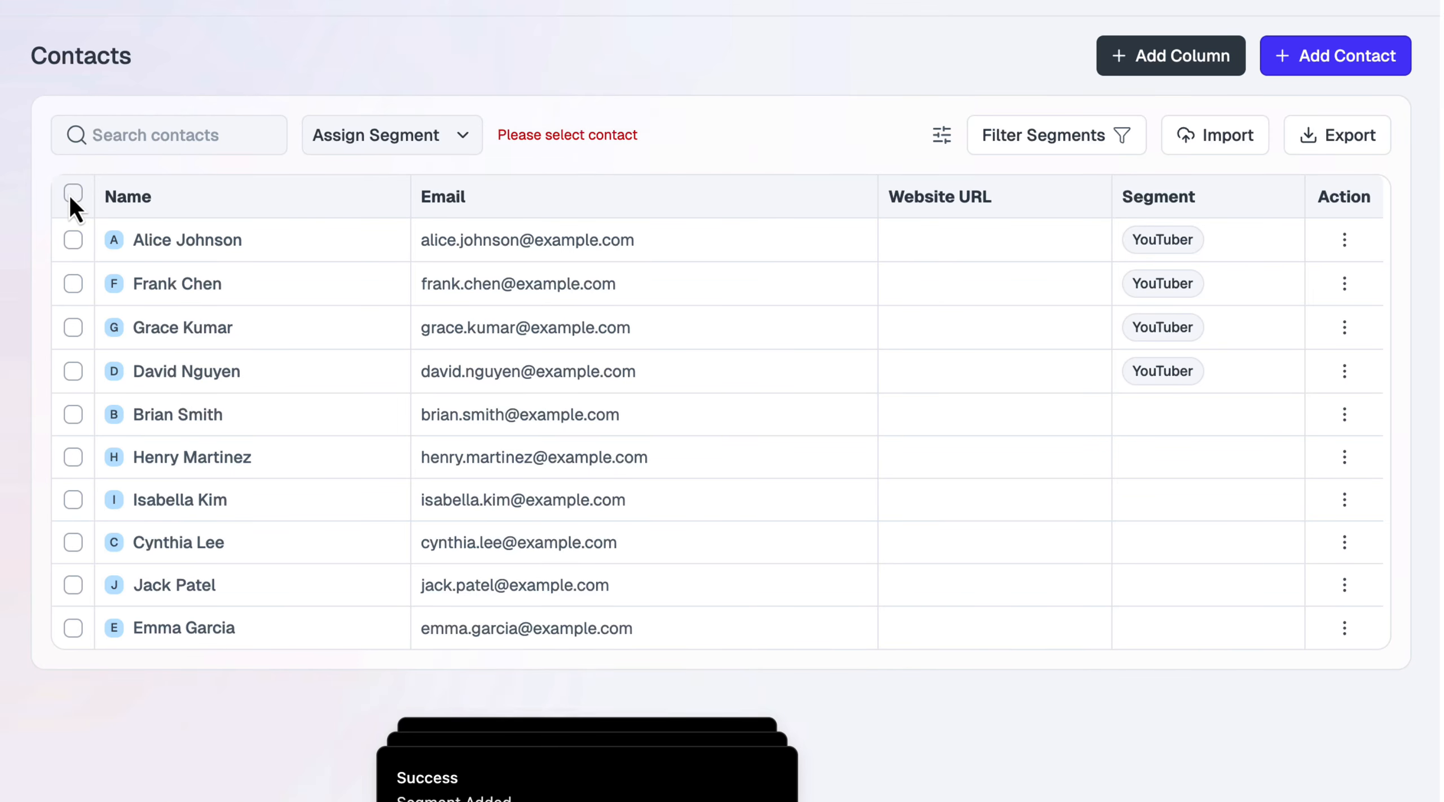
click(72, 414)
click(73, 457)
click(73, 500)
click(547, 138)
click(578, 210)
click(664, 136)
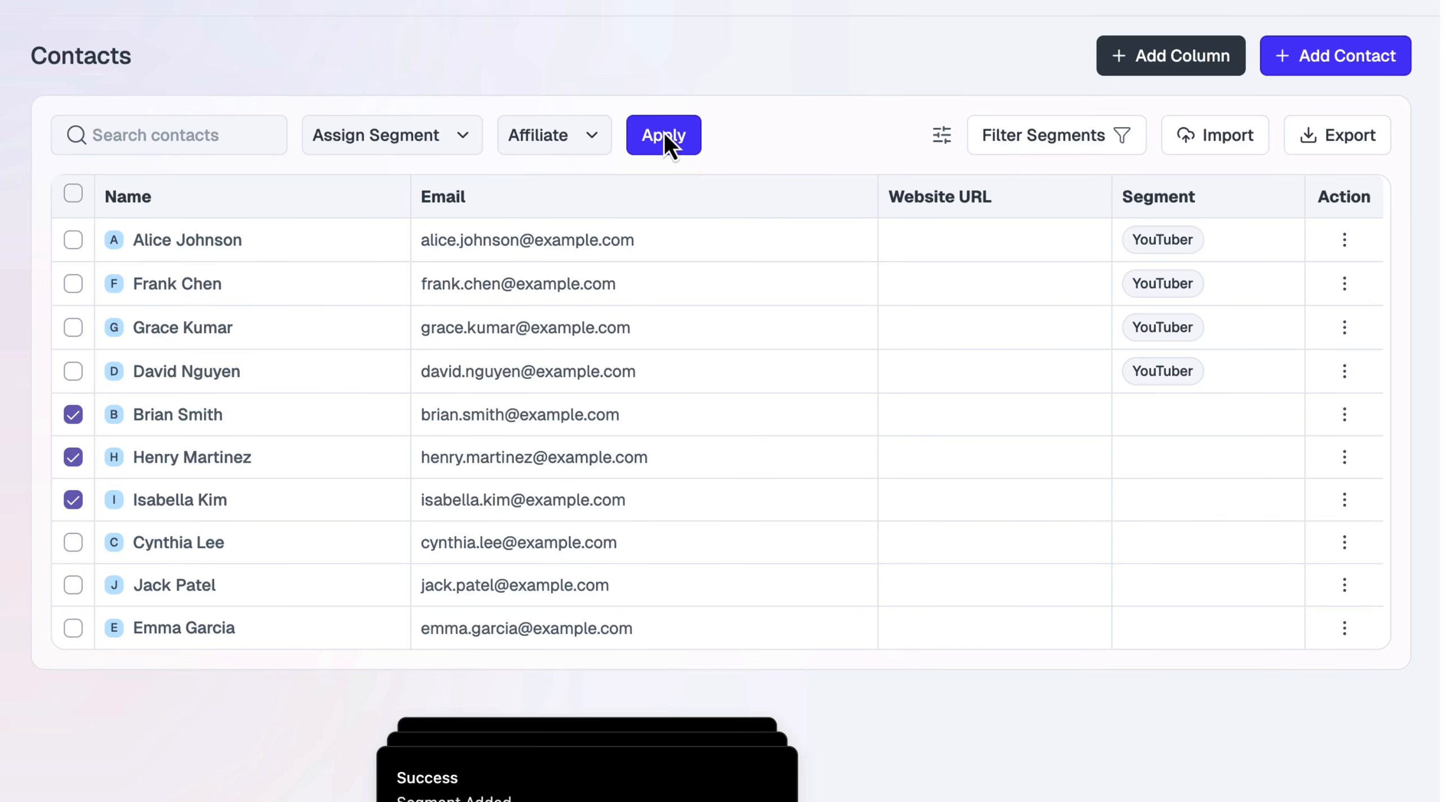
Tag the last three untagged contacts with the Blogger segment
click(73, 545)
click(73, 589)
click(73, 631)
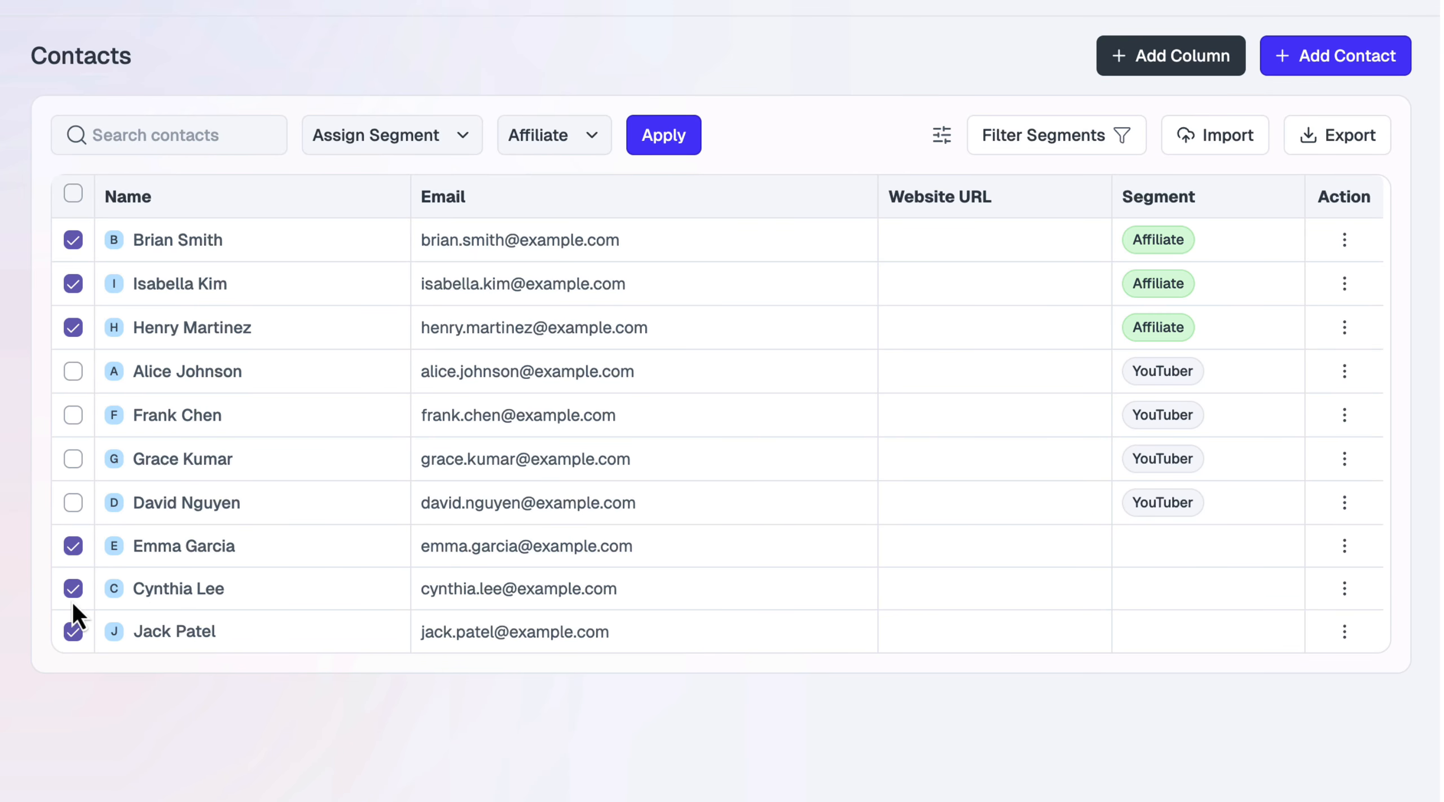
click(73, 240)
click(554, 135)
click(542, 259)
click(666, 136)
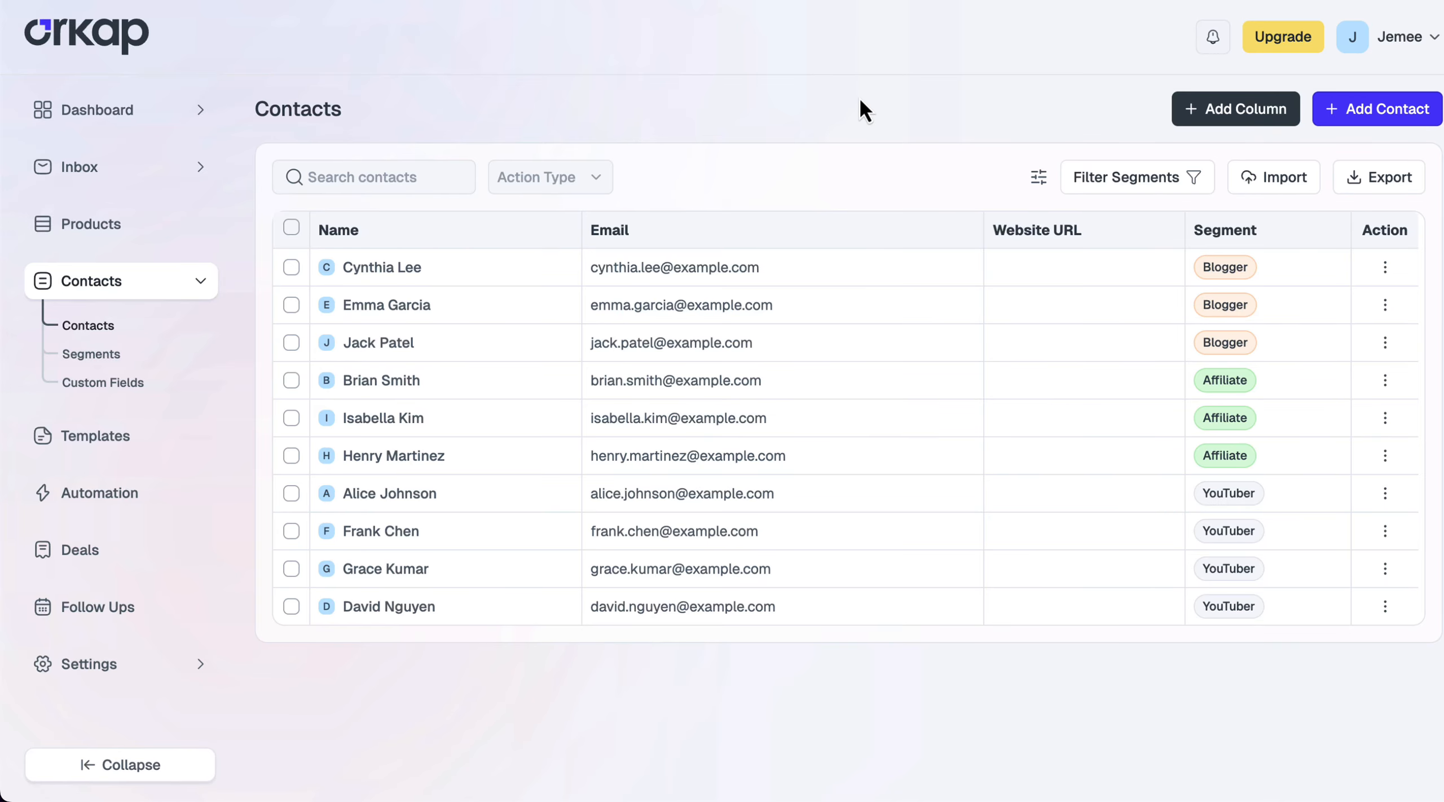
Create a Country text custom field applied to Contacts, then return to the Contacts list
click(129, 383)
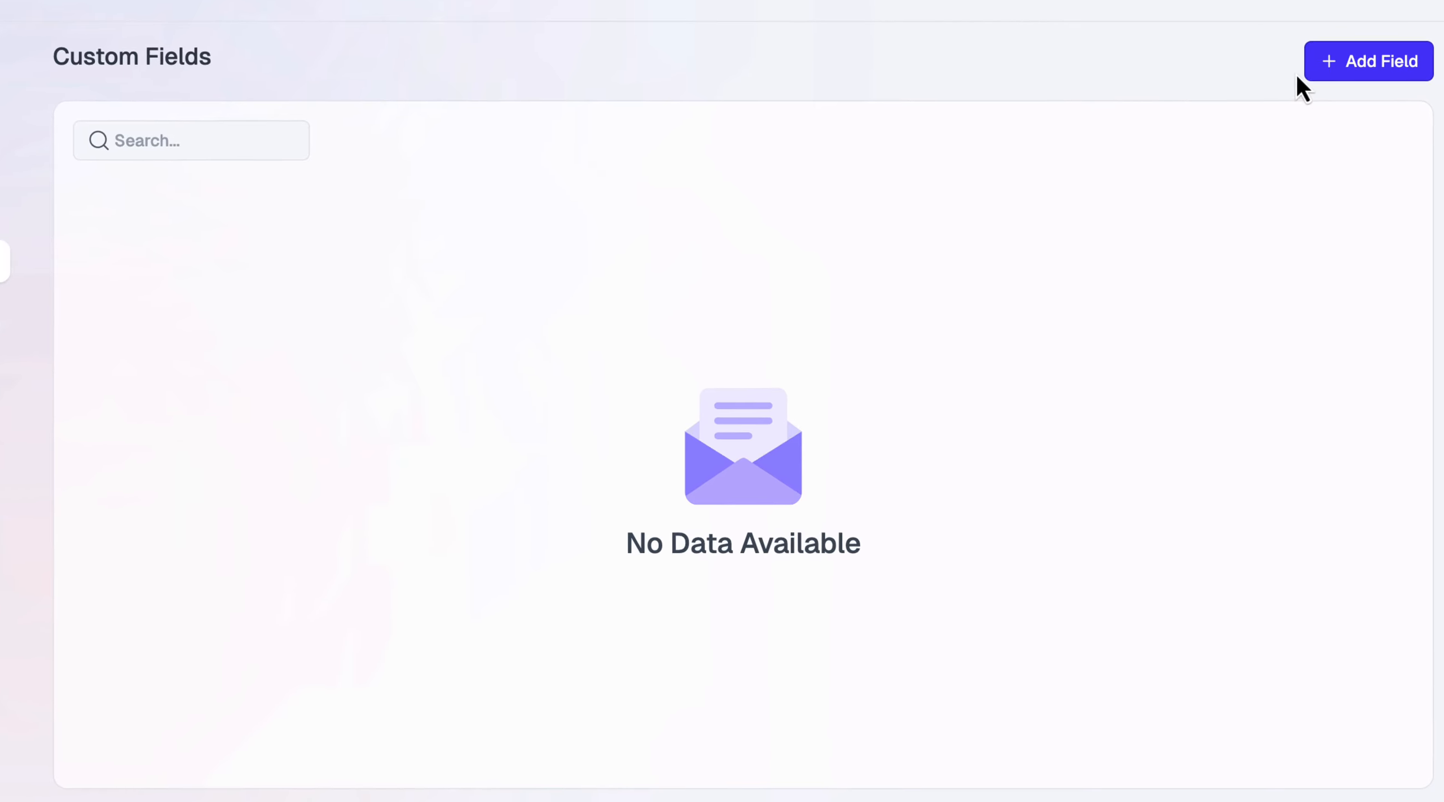
click(1313, 70)
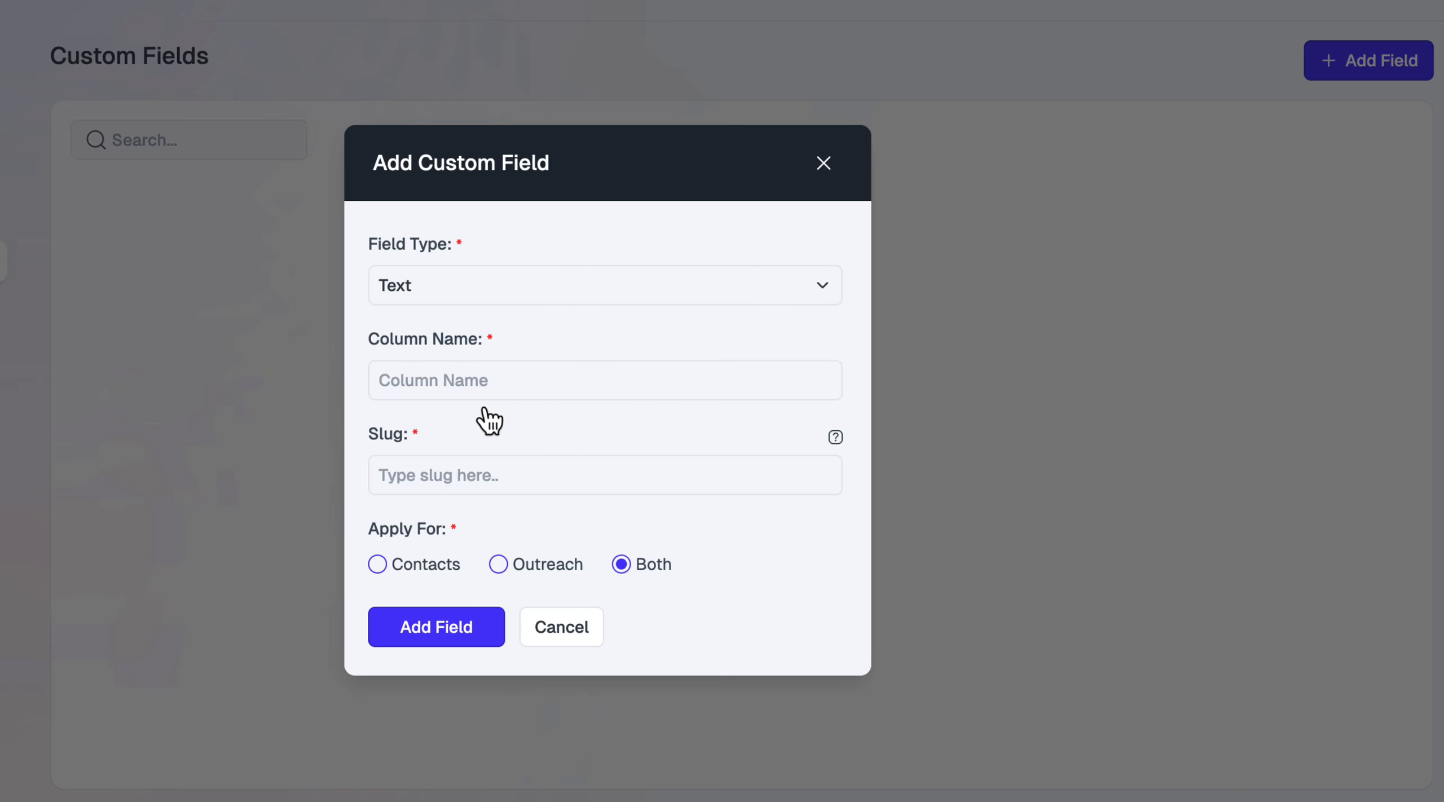
click(490, 364)
text(Country)
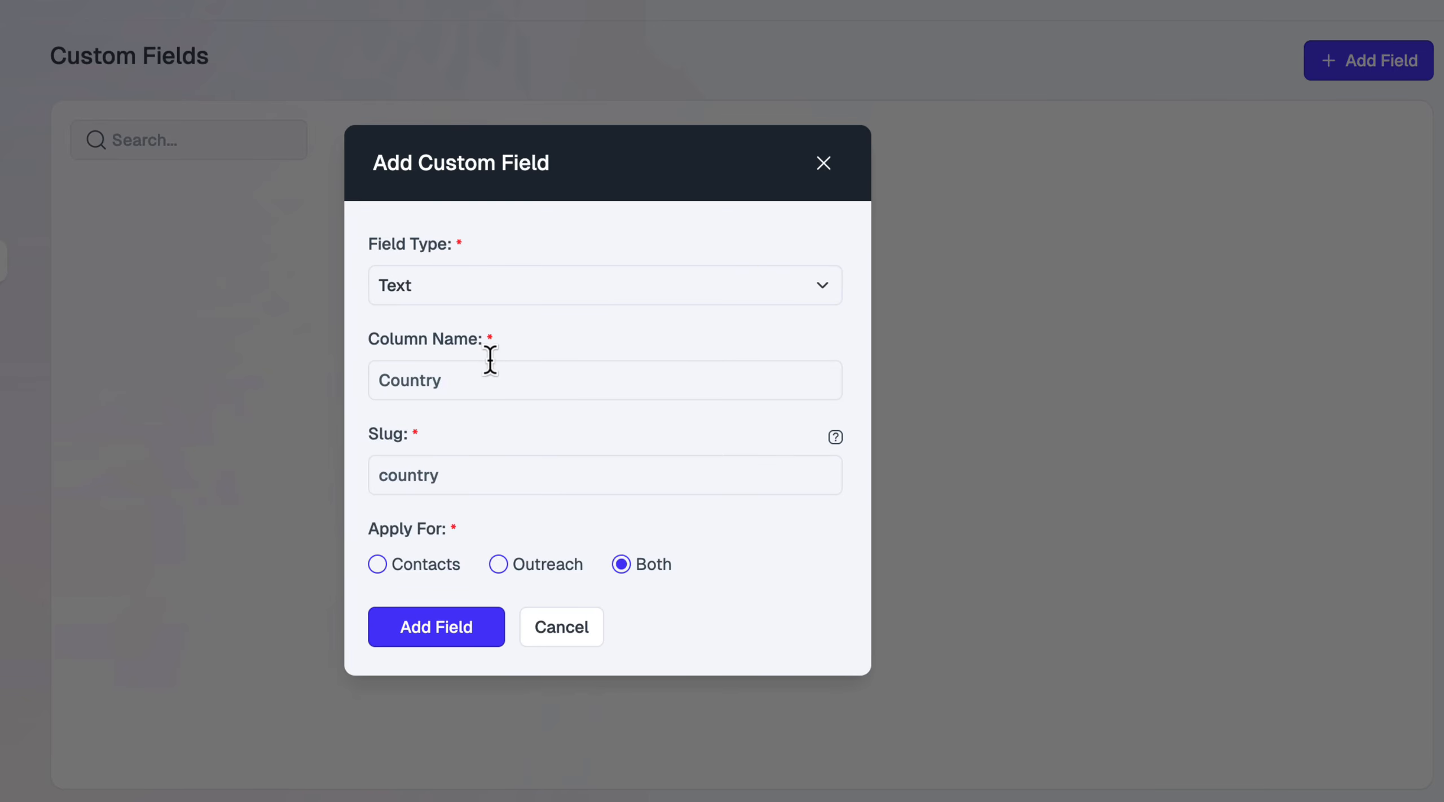
click(426, 565)
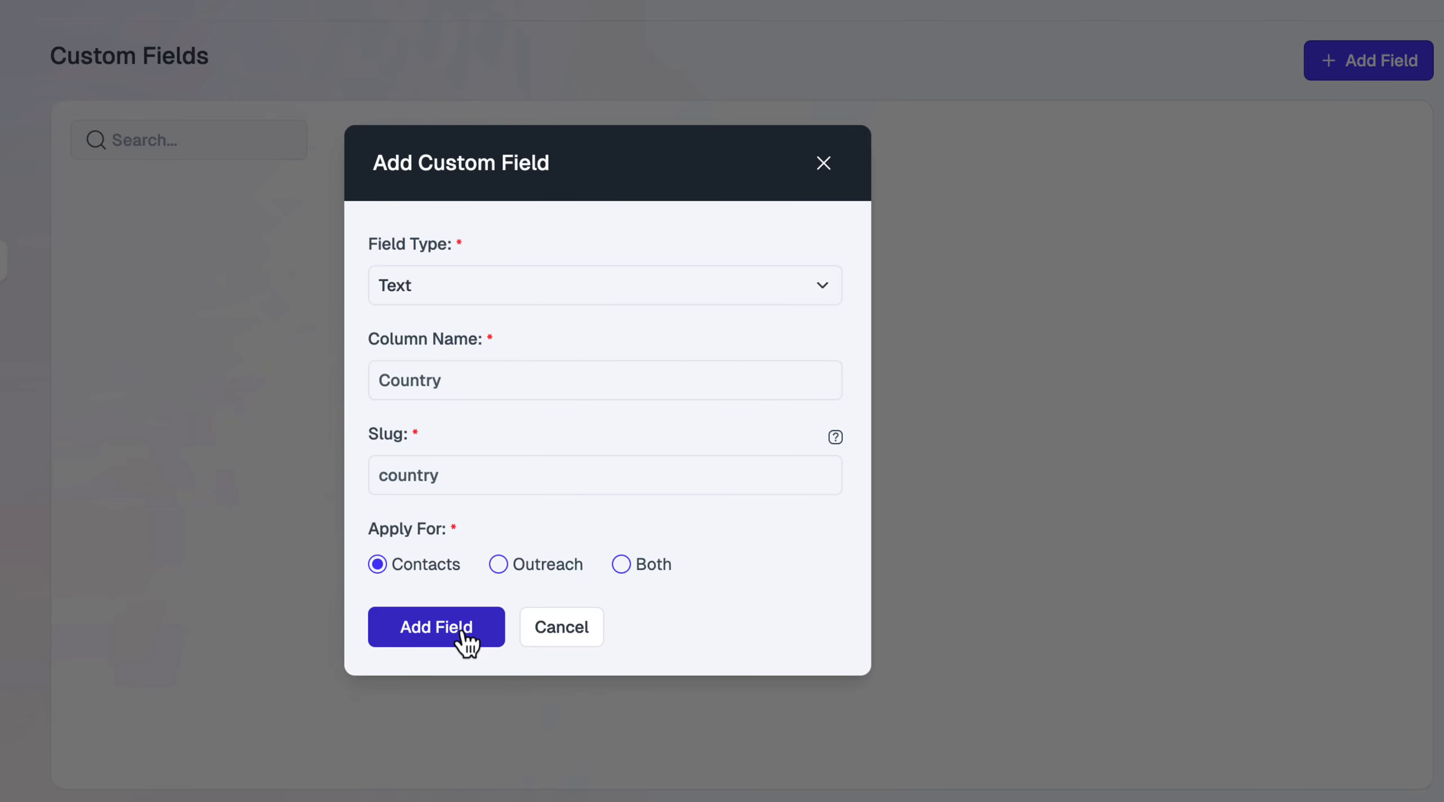
click(463, 633)
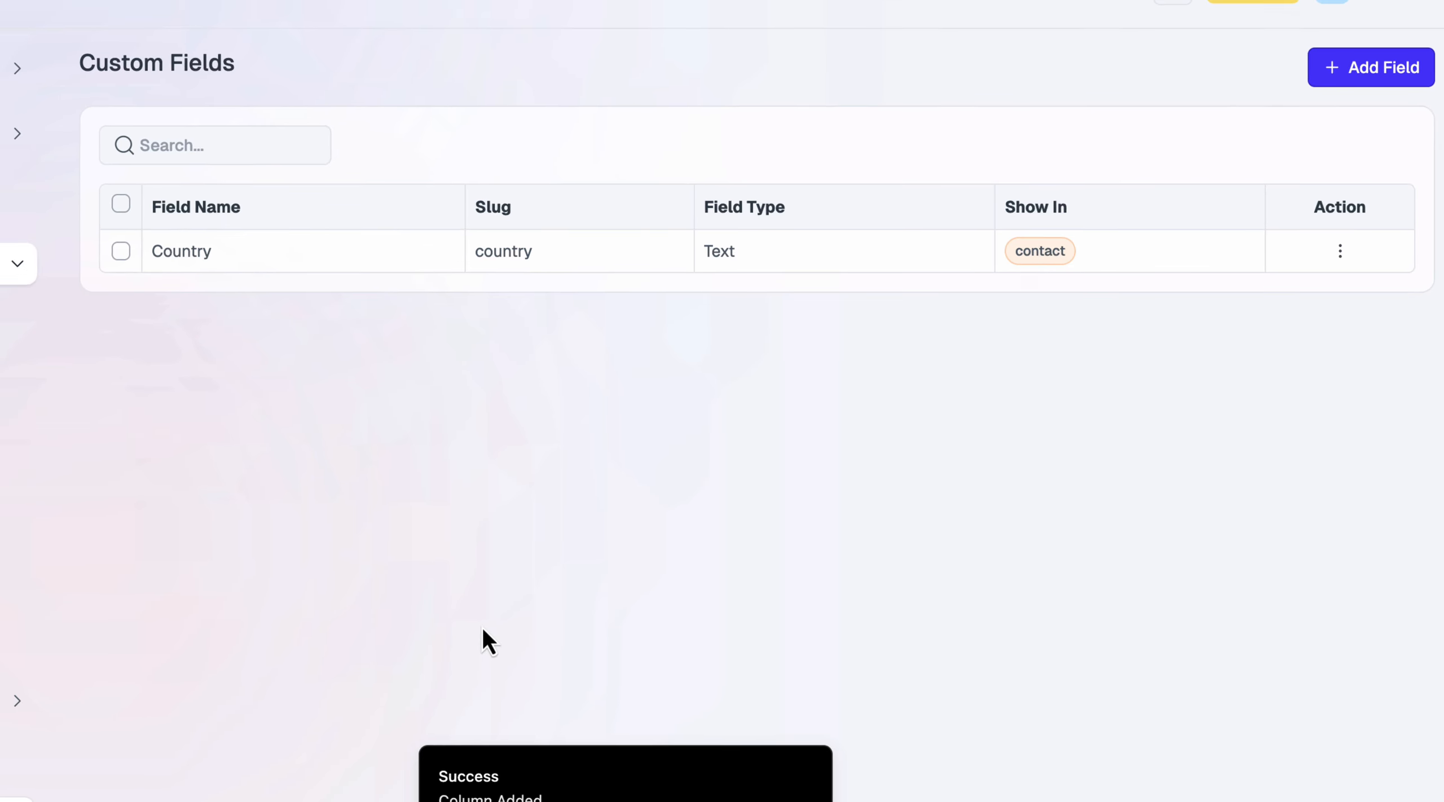
click(87, 328)
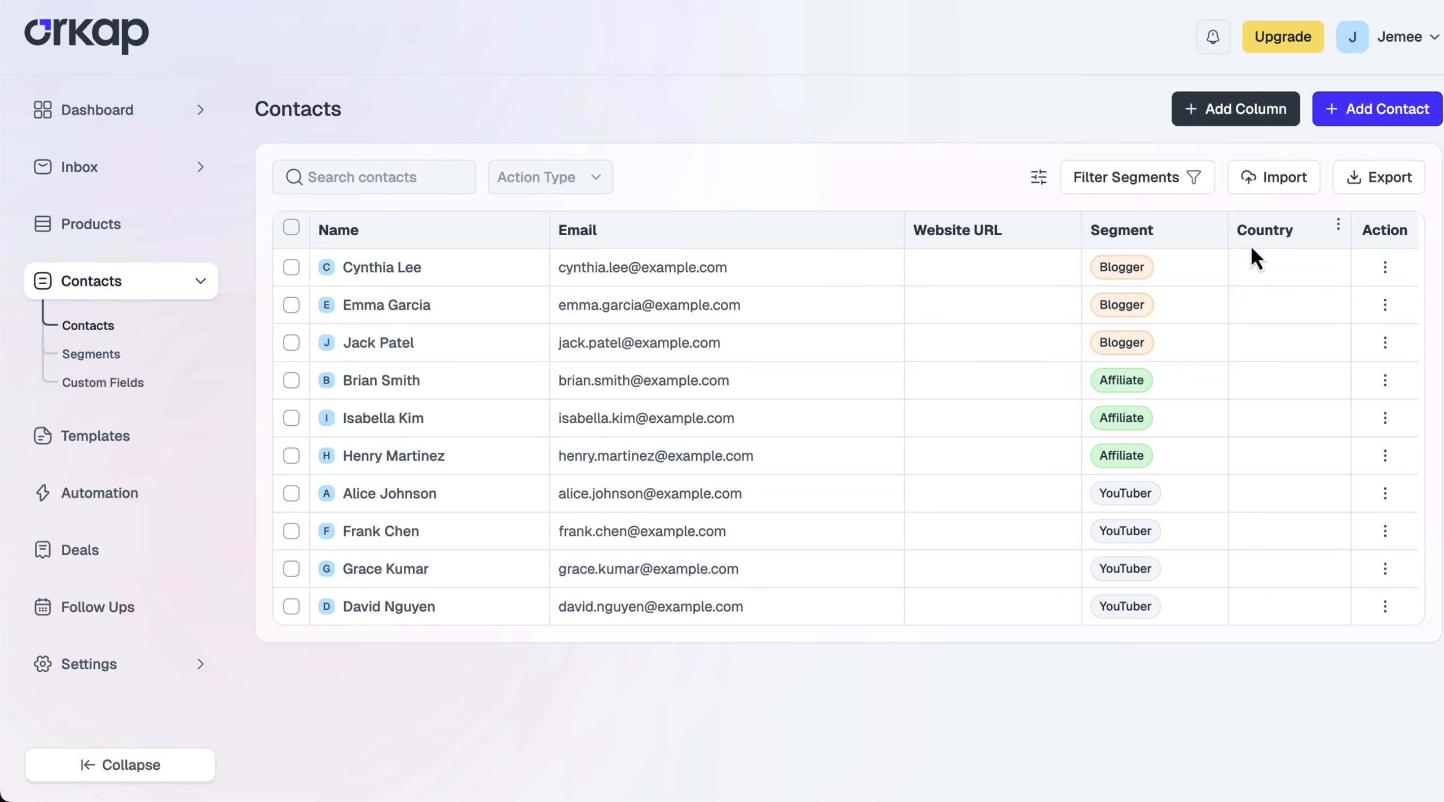
Start a new Dropdown column named Discovery Source
click(1239, 110)
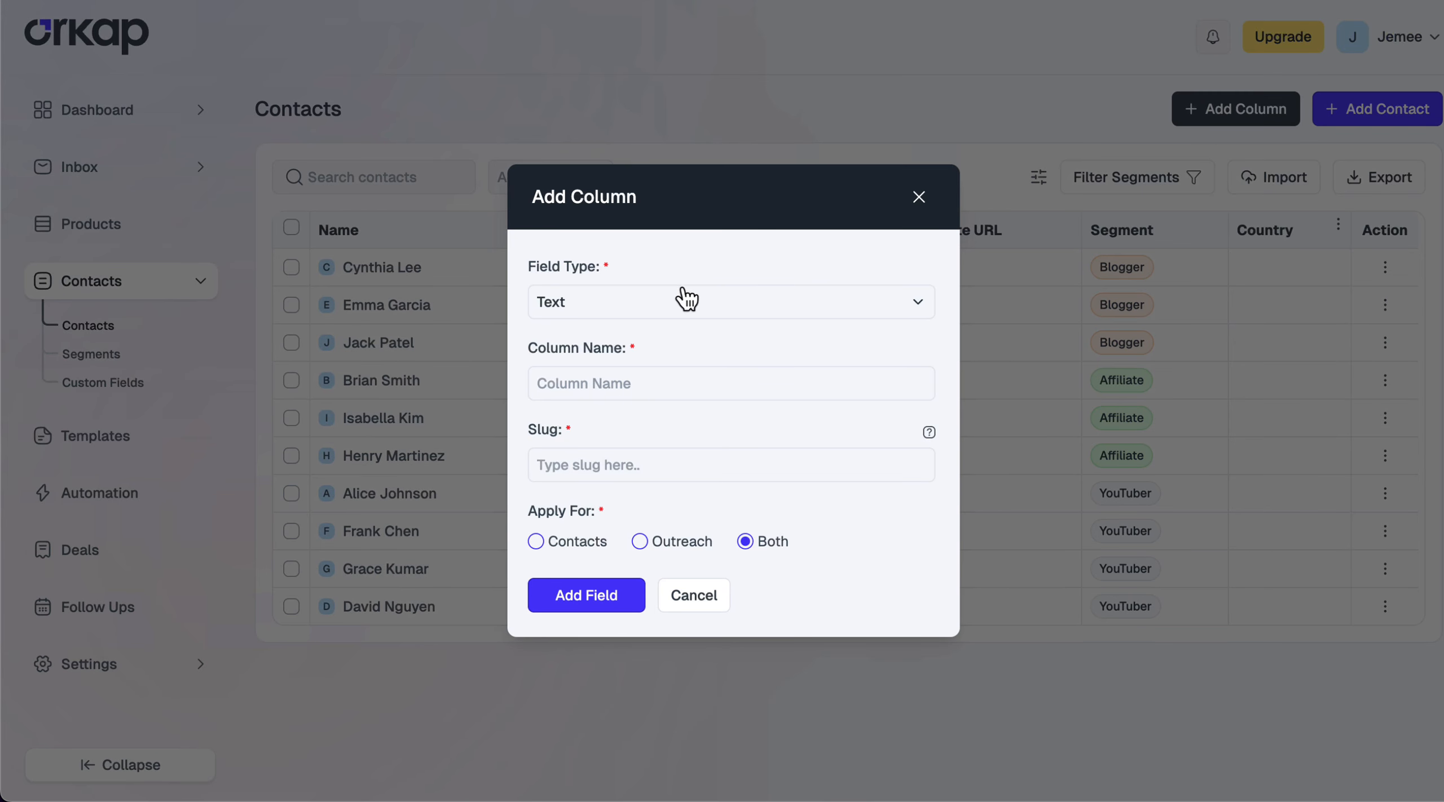
click(633, 303)
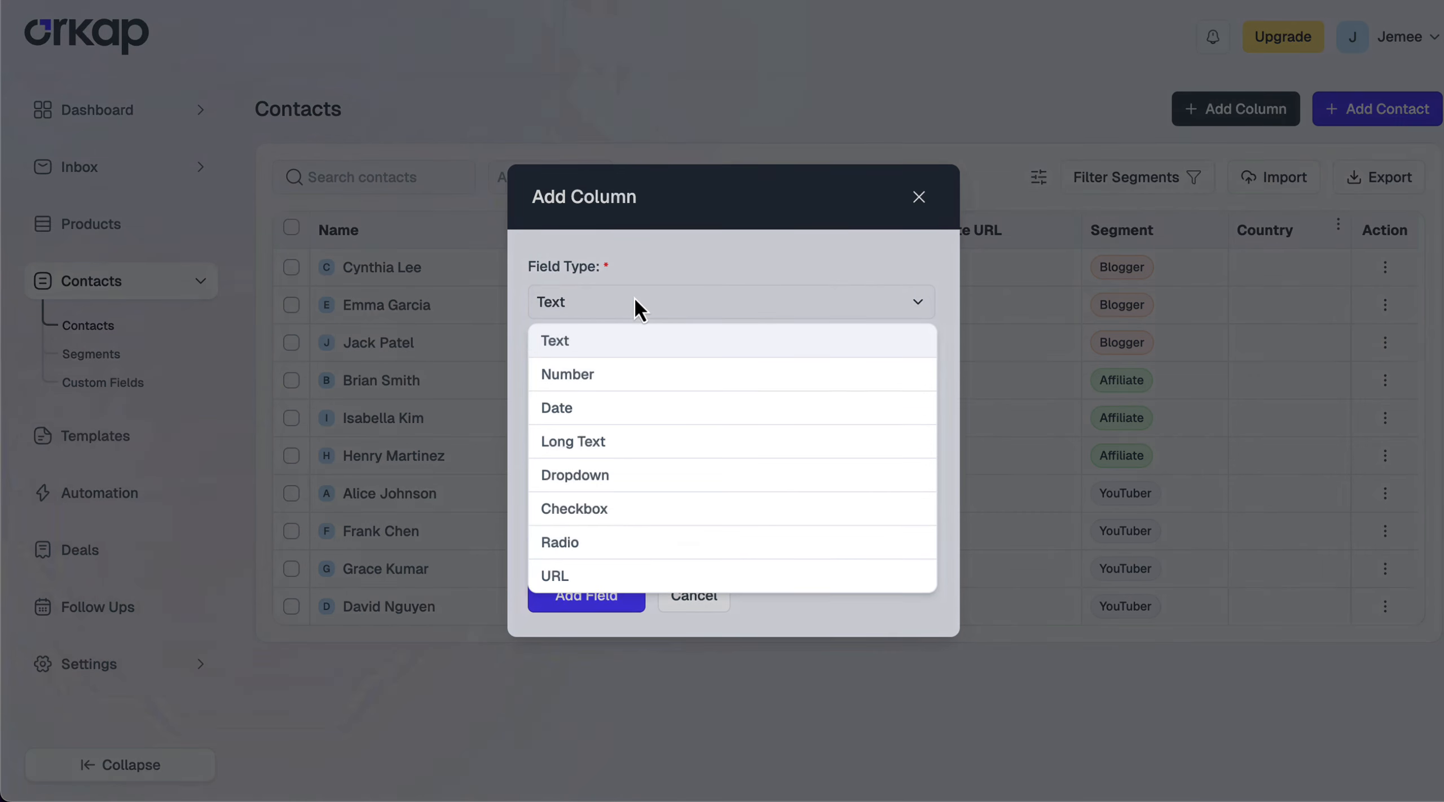
click(620, 476)
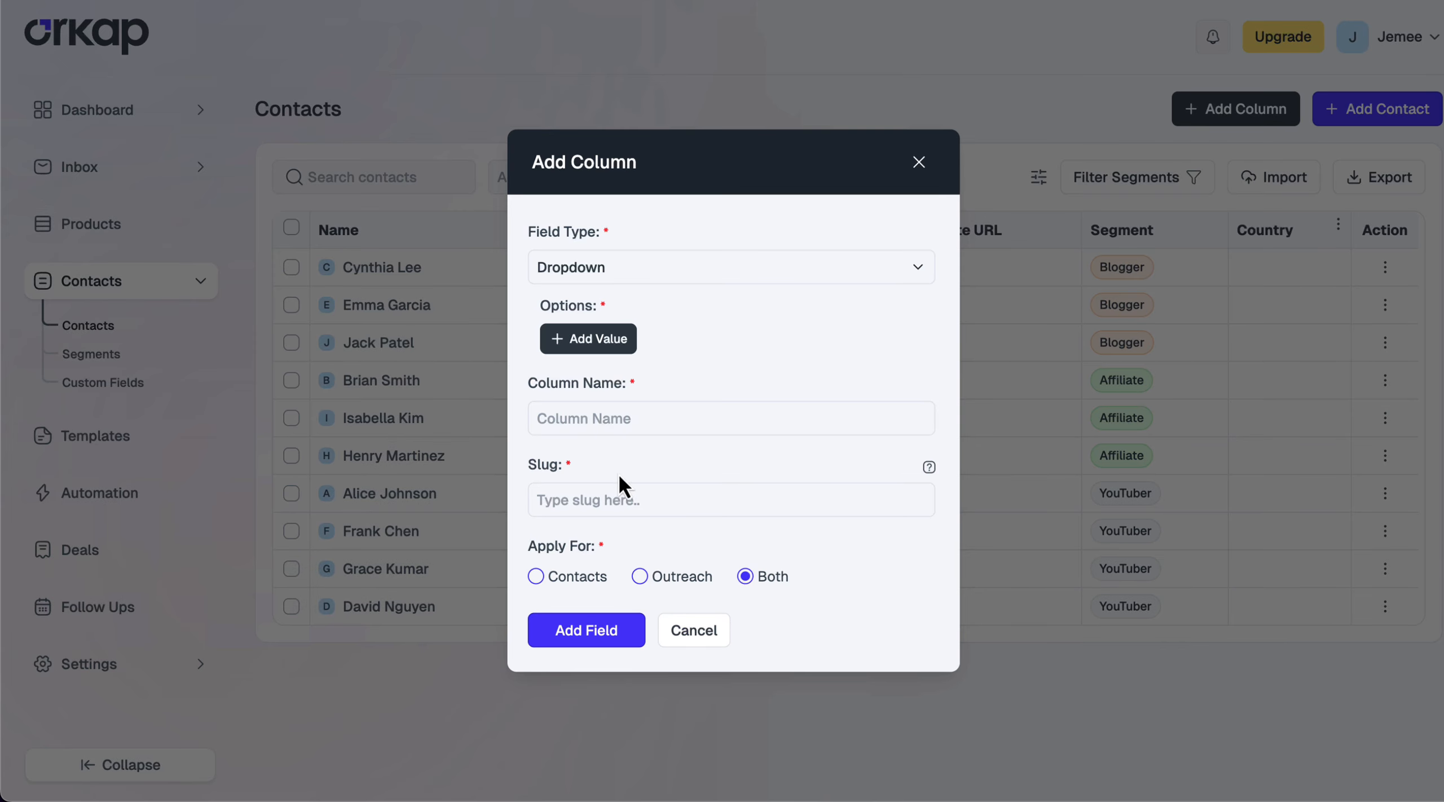
click(585, 420)
text(Discovery Source)
Give it the options YouTube, Facebook and Google, apply it to Contacts, and create it
click(598, 340)
text(YouTube)
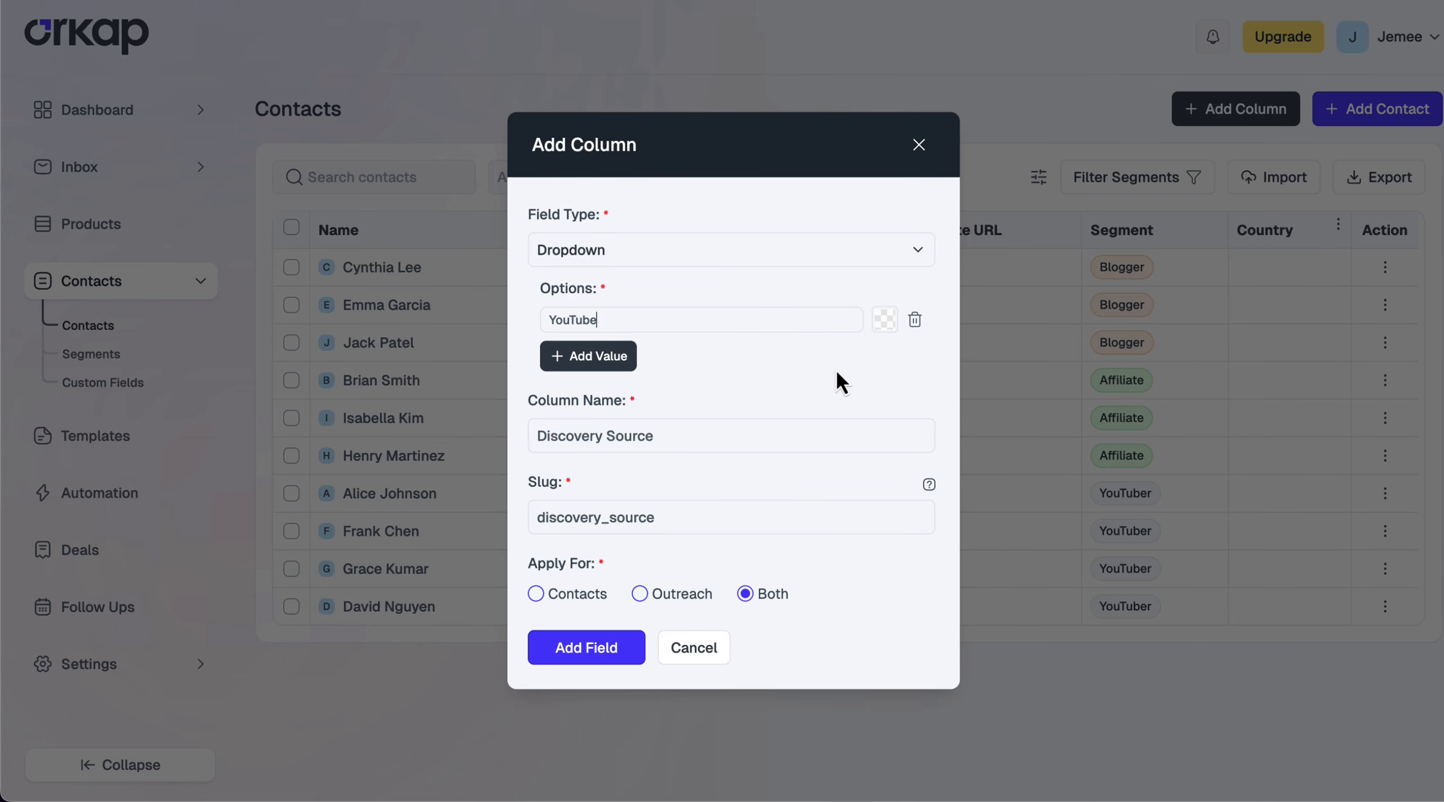
click(589, 356)
text(Facebook)
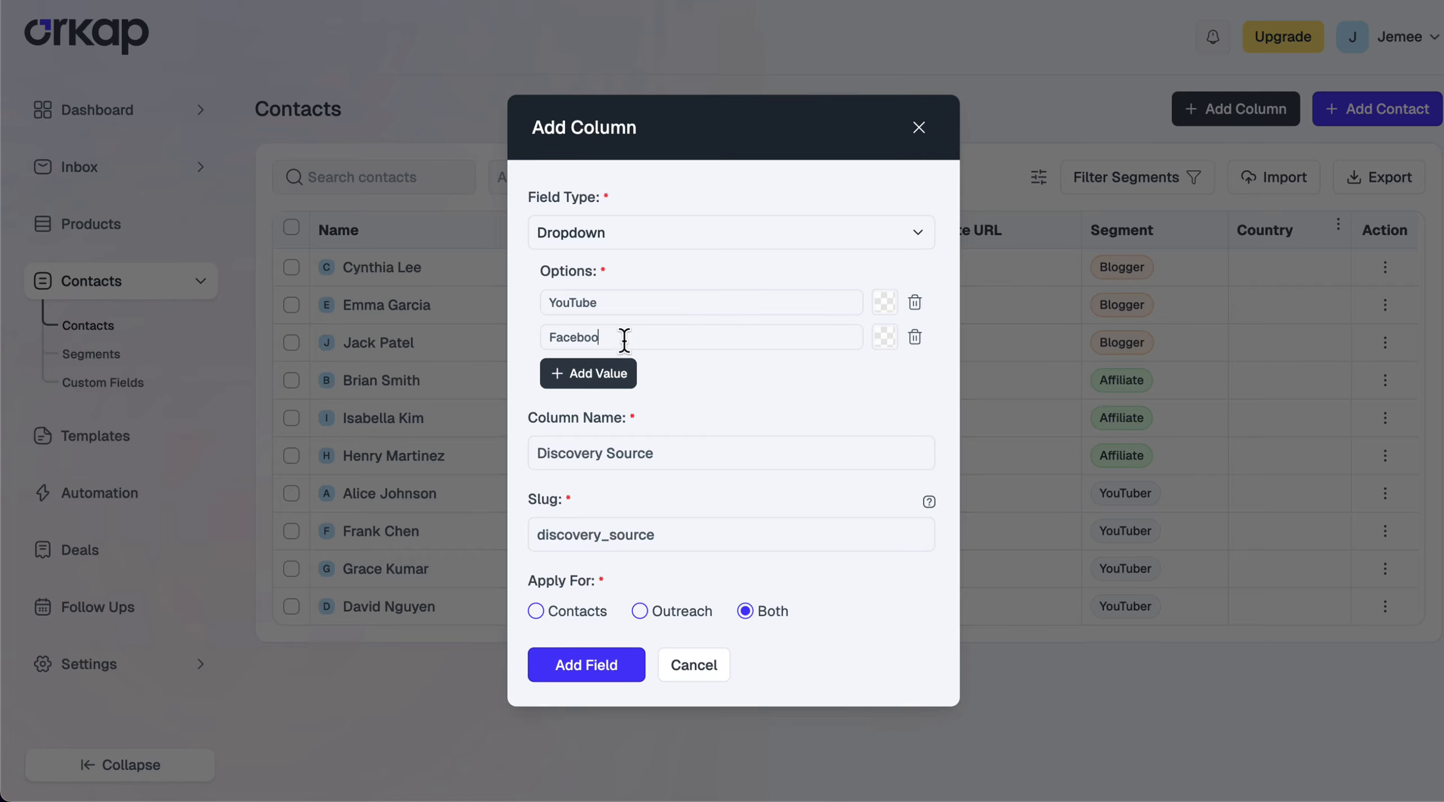
click(598, 372)
text(Google)
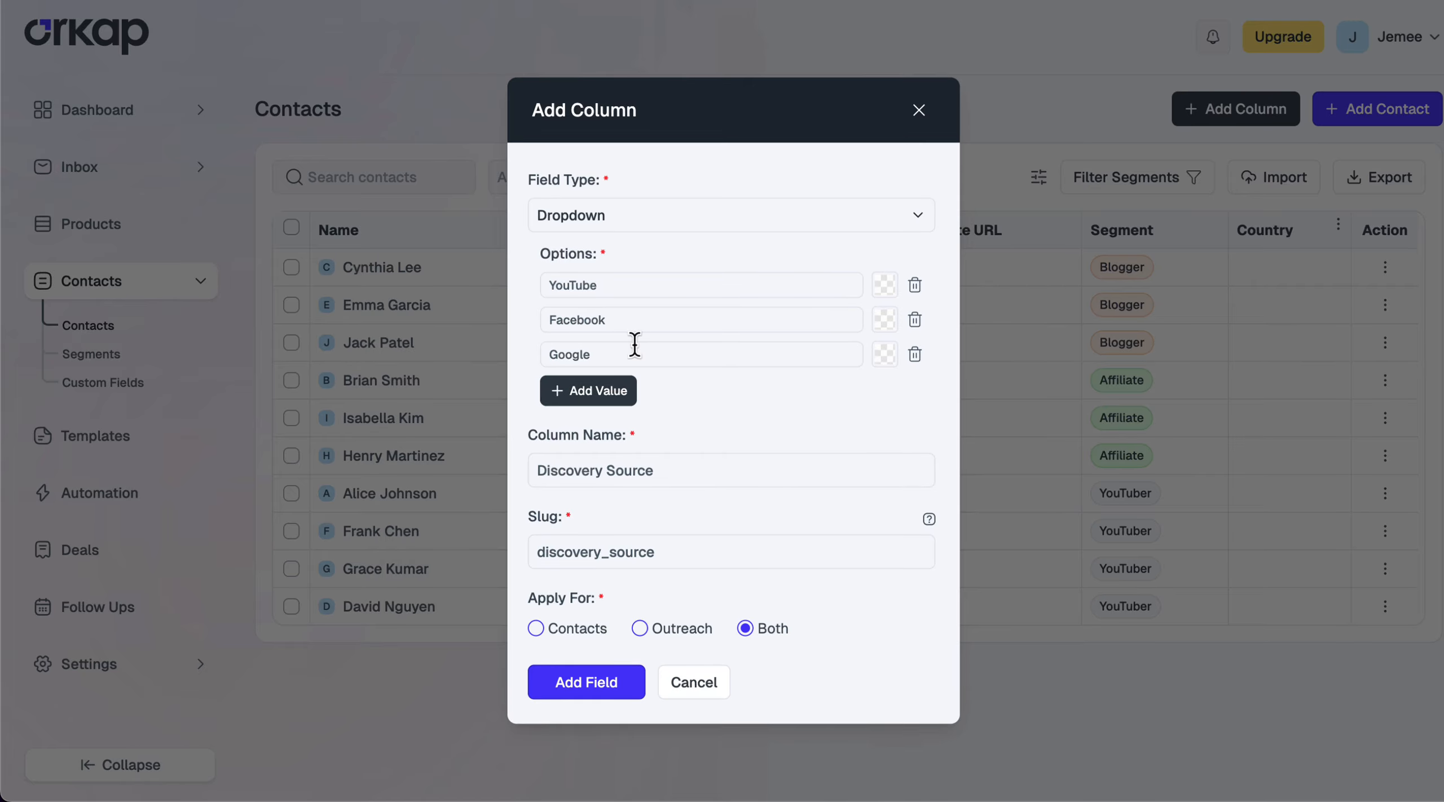
click(593, 629)
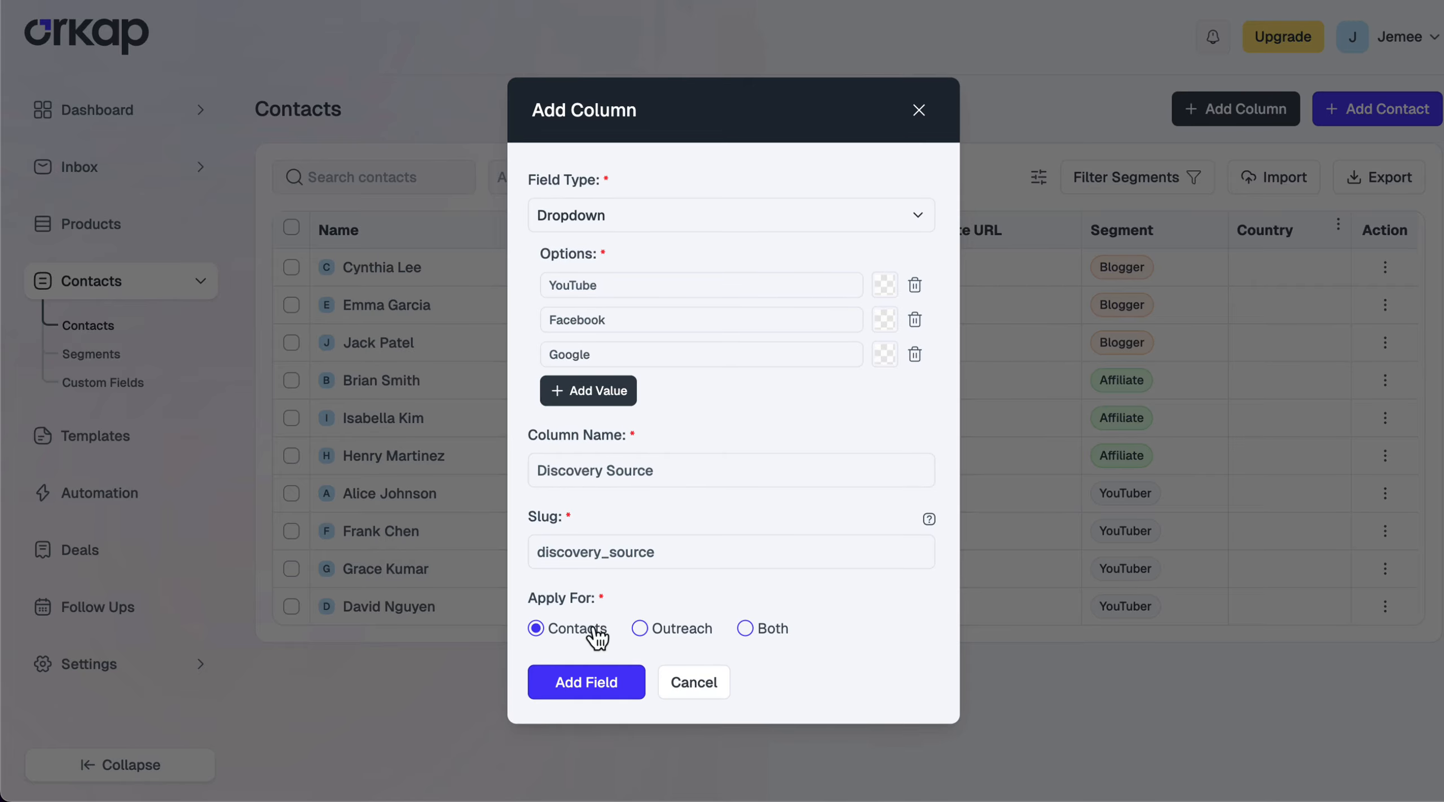
click(604, 691)
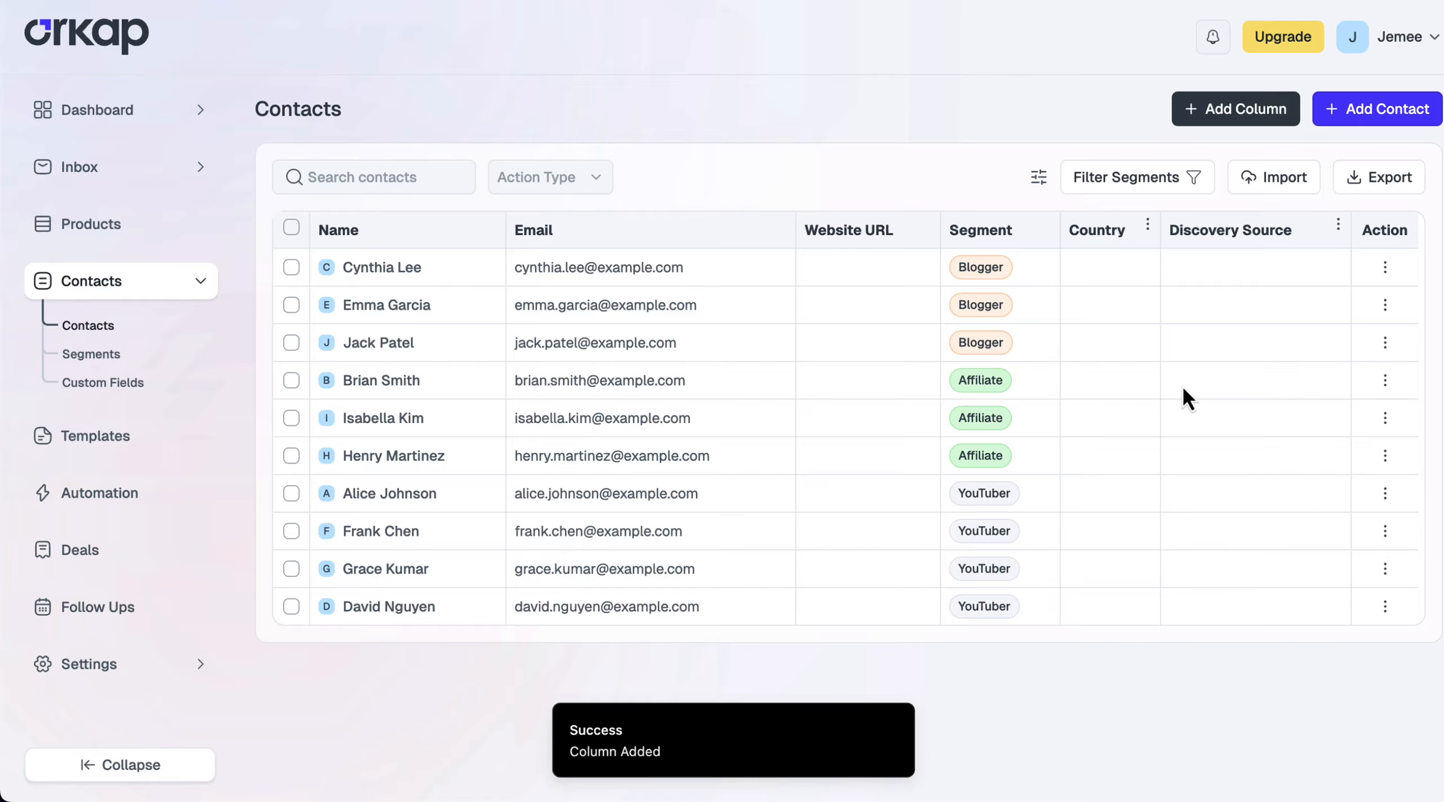
Add a Top Content Topic text custom field applied to Both contacts and outreach
click(96, 384)
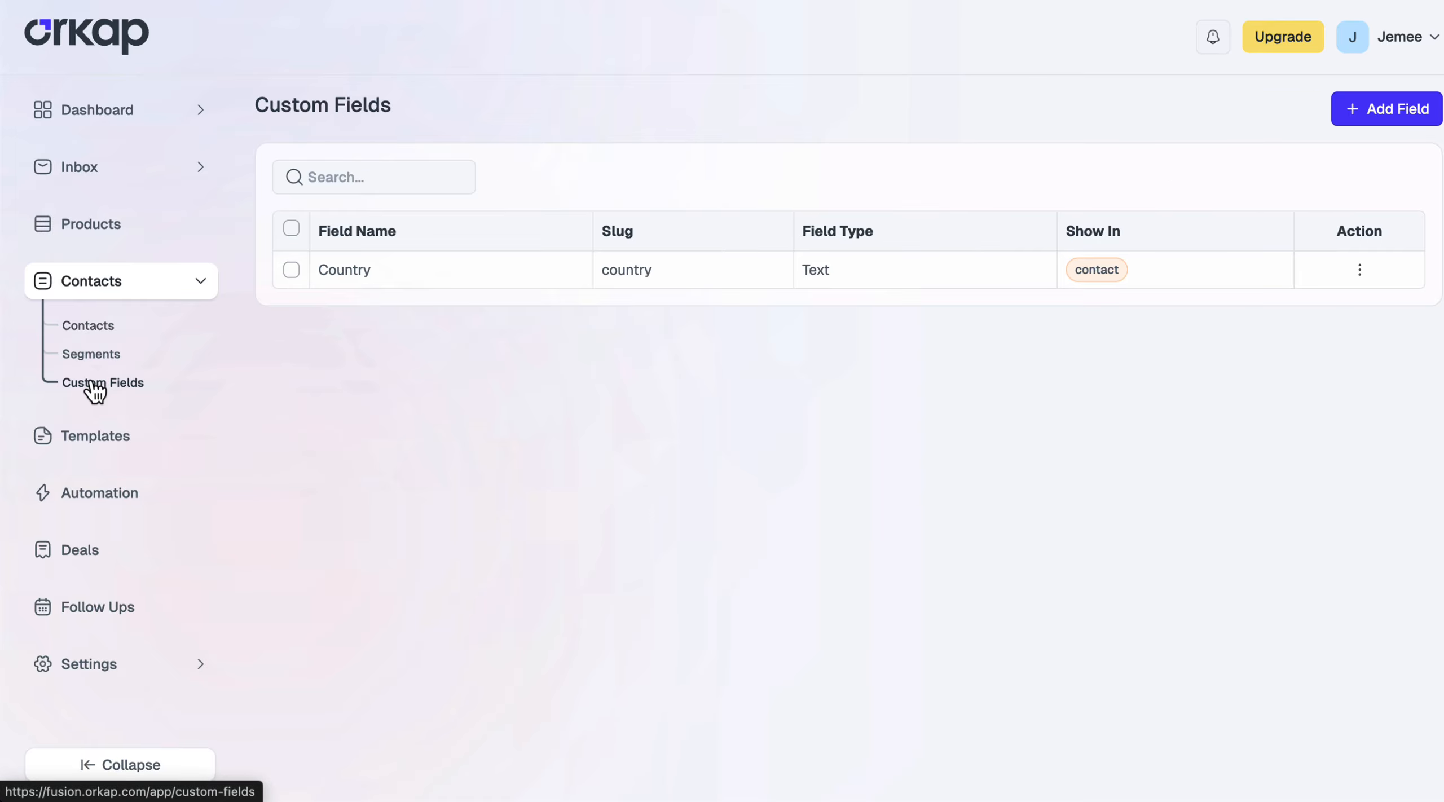
click(1369, 112)
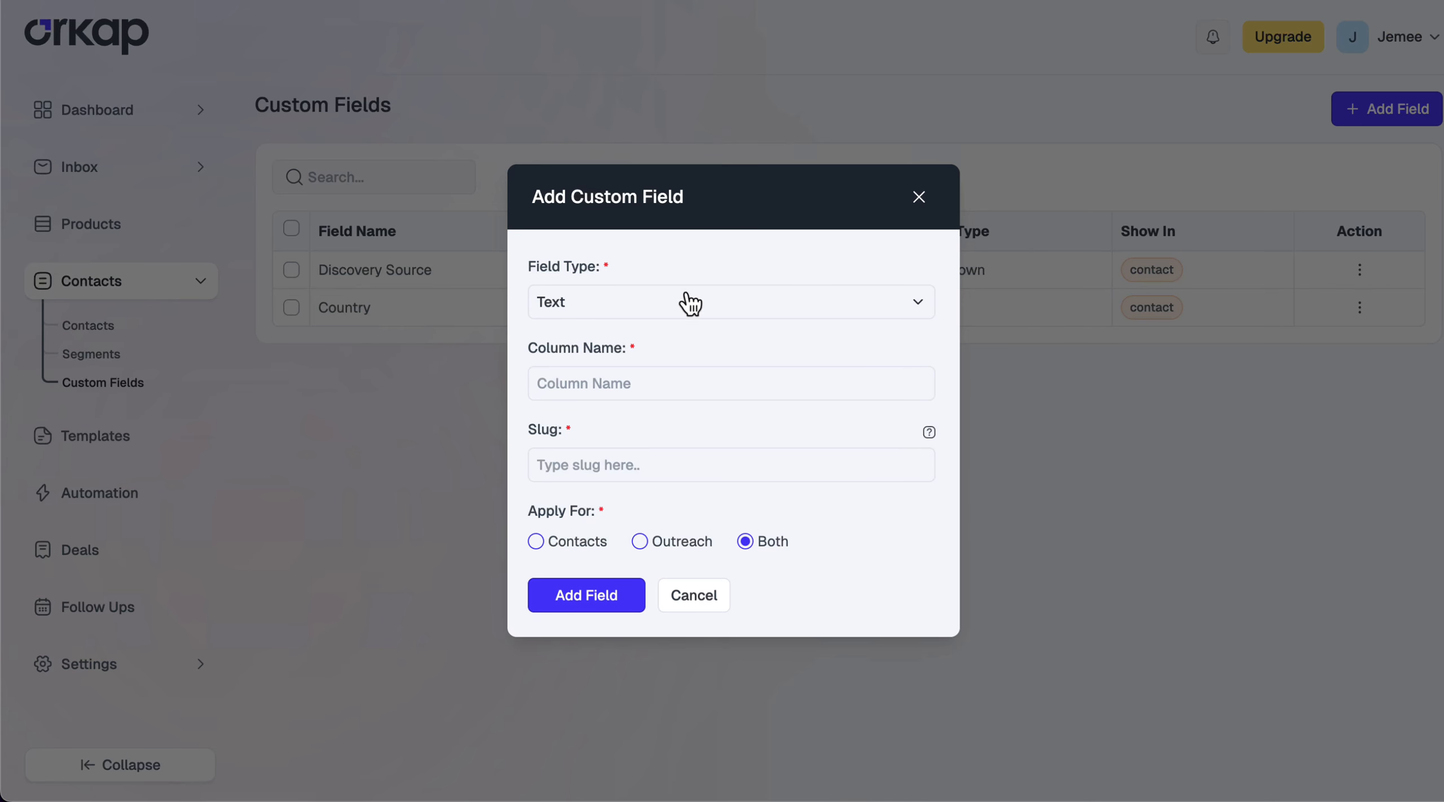
click(612, 376)
text(Top Content Topic)
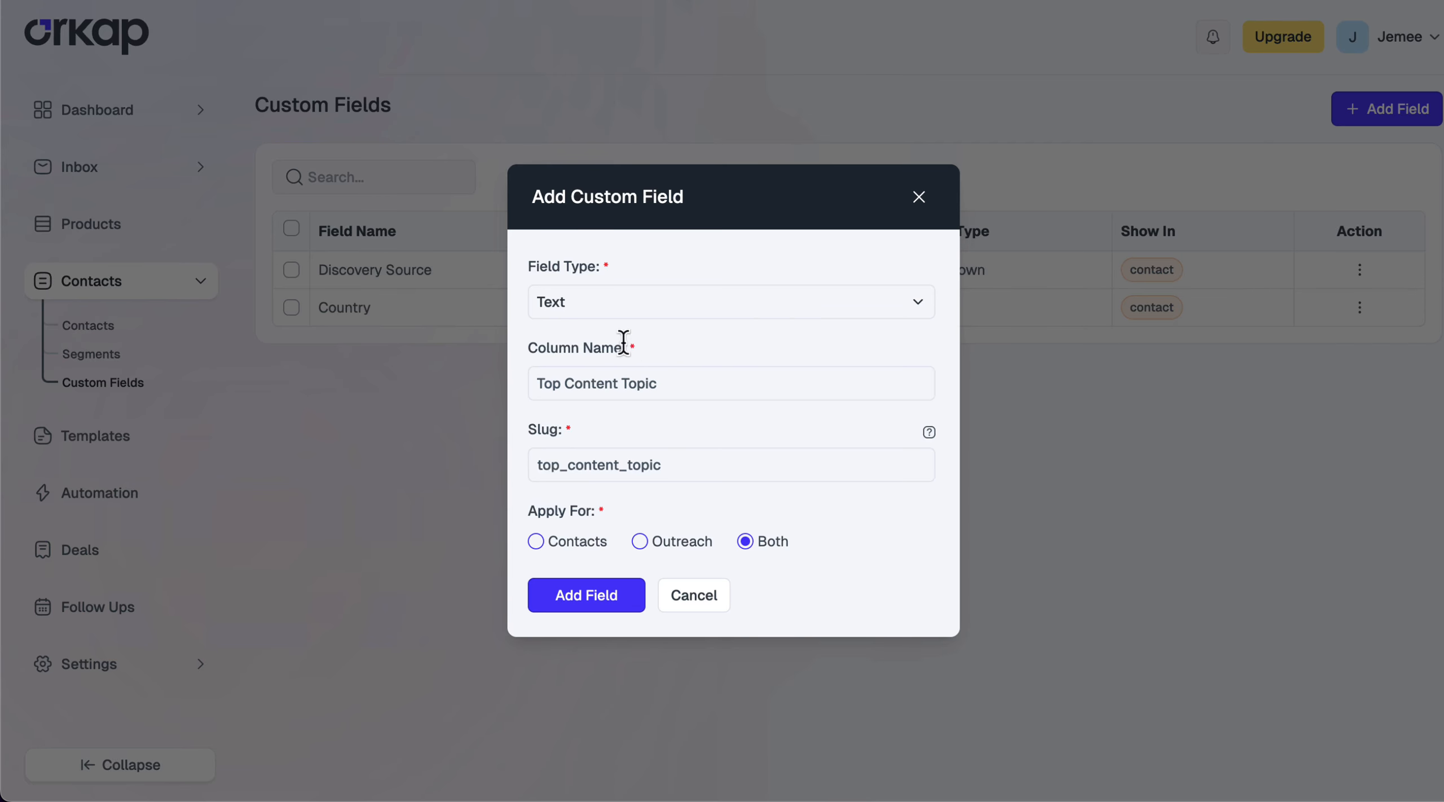
click(614, 602)
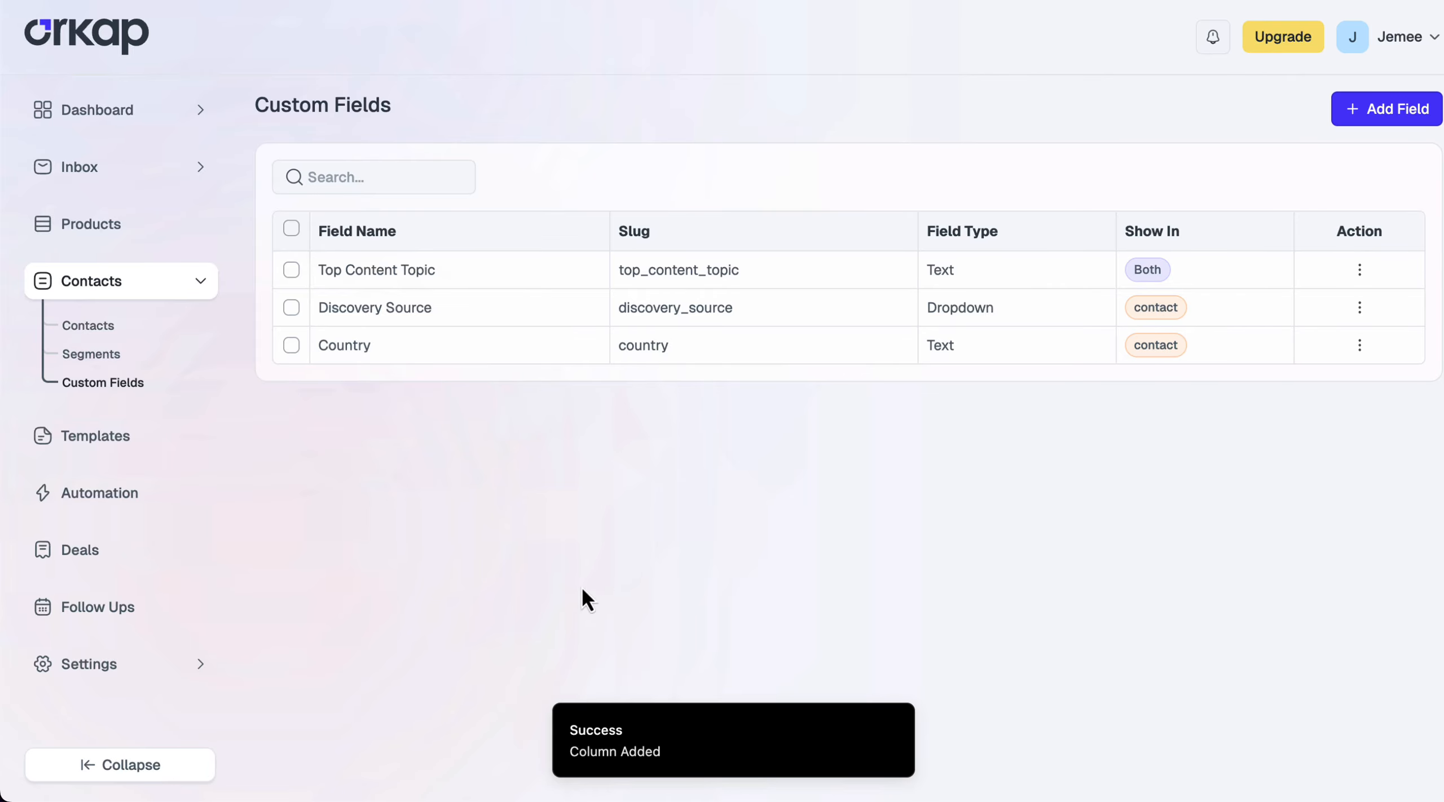
click(79, 326)
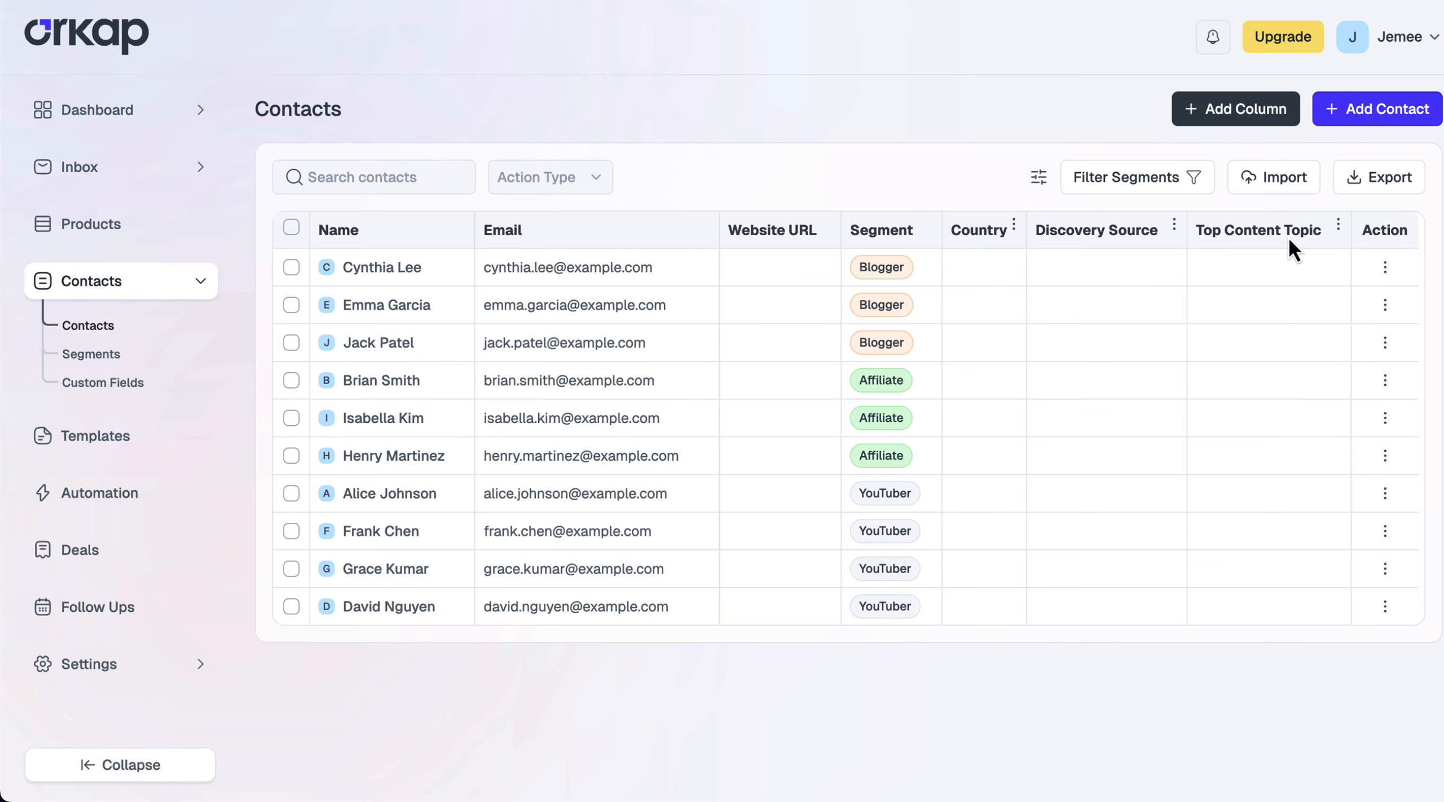
click(1385, 268)
click(1393, 298)
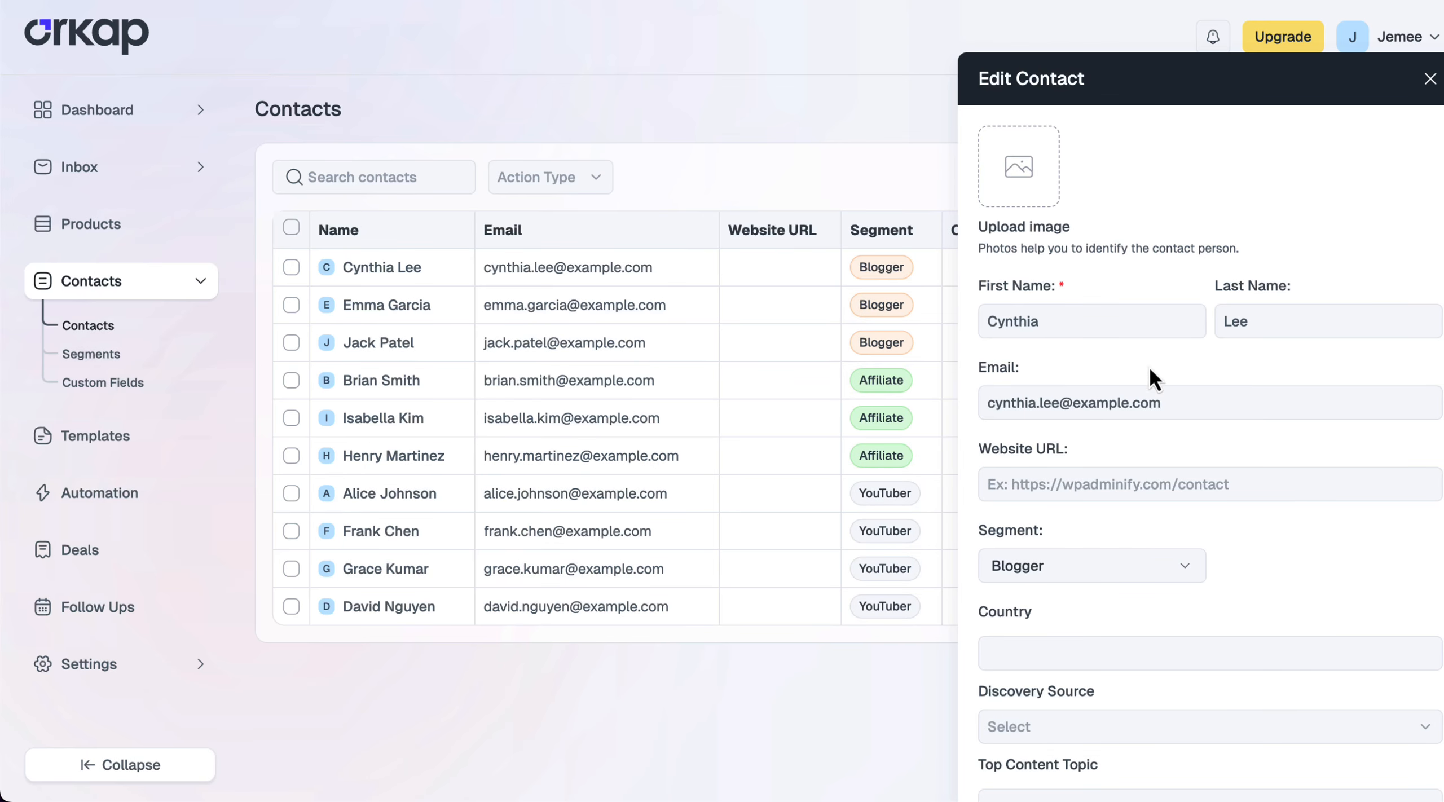
text(https://wpadminify.com/)
click(1097, 660)
text(EU)
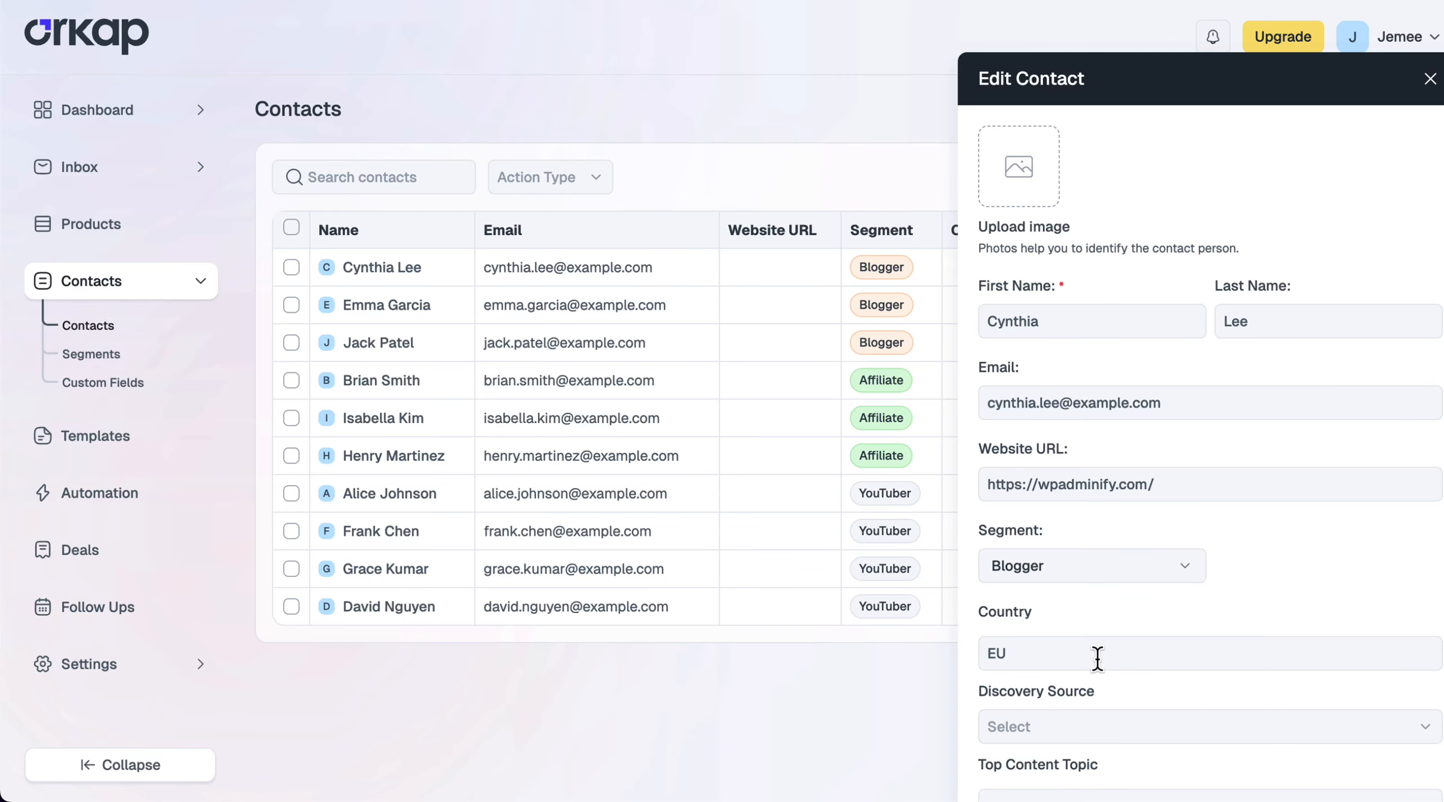
scroll(1098, 649, down, 3)
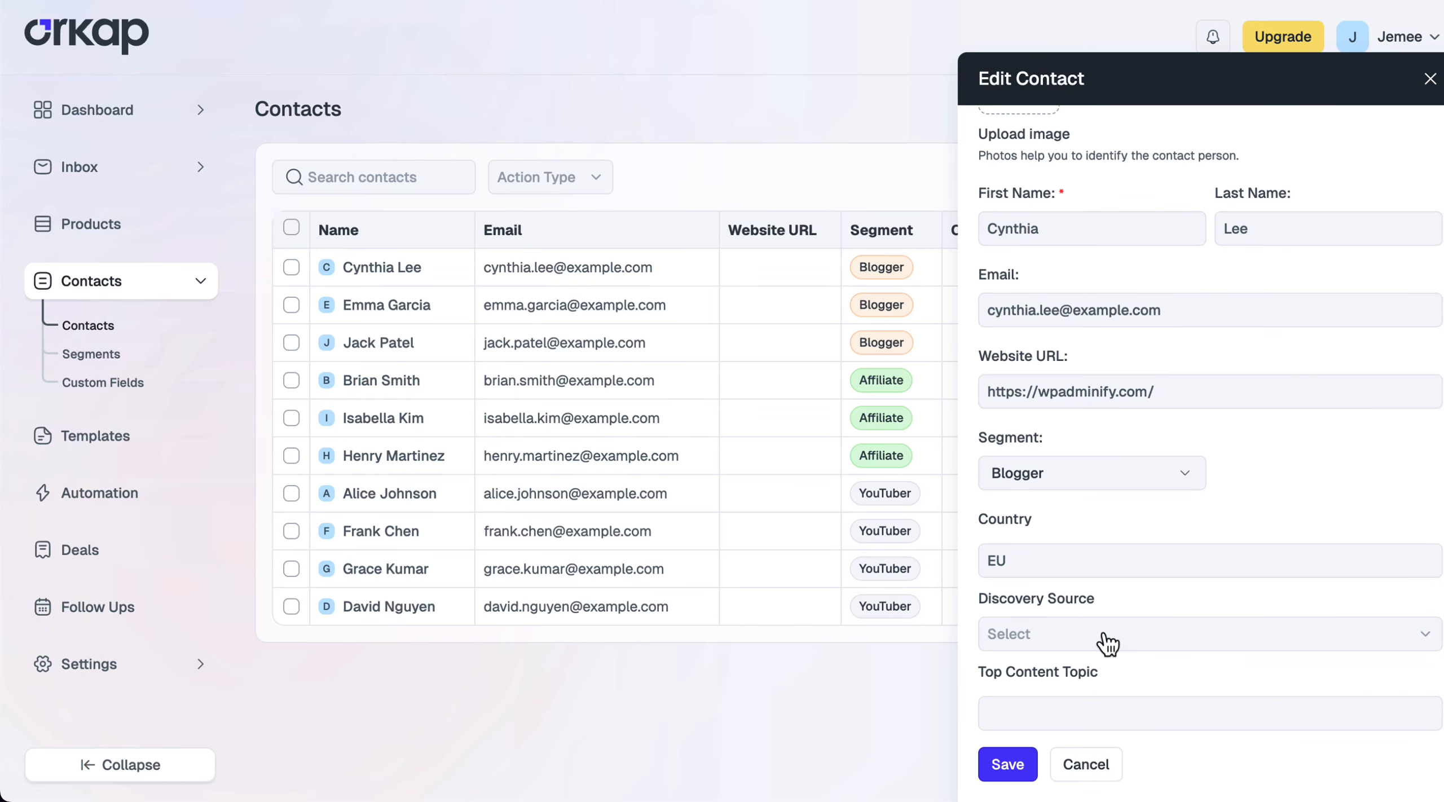
click(1100, 636)
click(1044, 708)
click(1106, 719)
text(WordPress)
click(1010, 768)
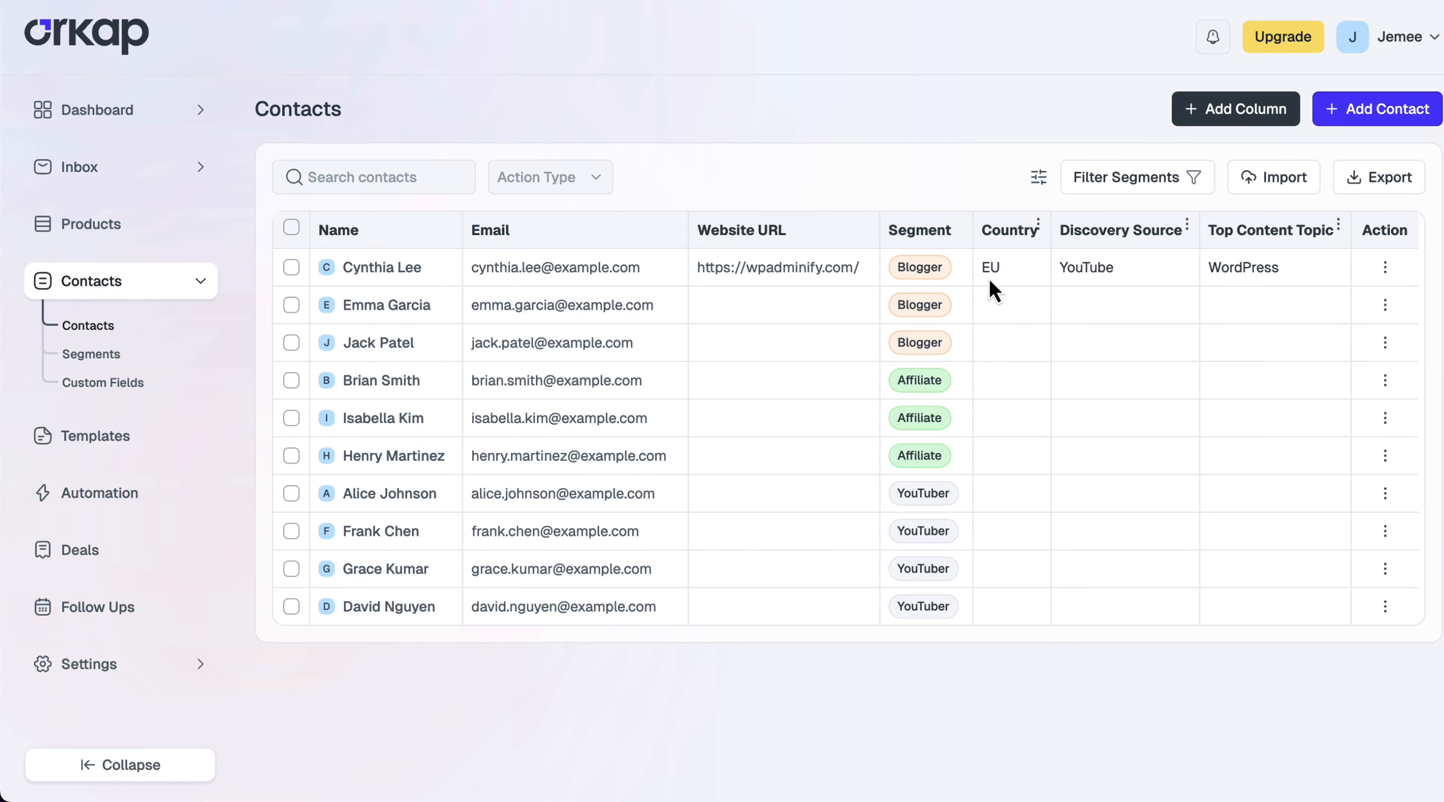
Check the second contact and bulk-set the Country custom field to US for the checked contacts
click(291, 305)
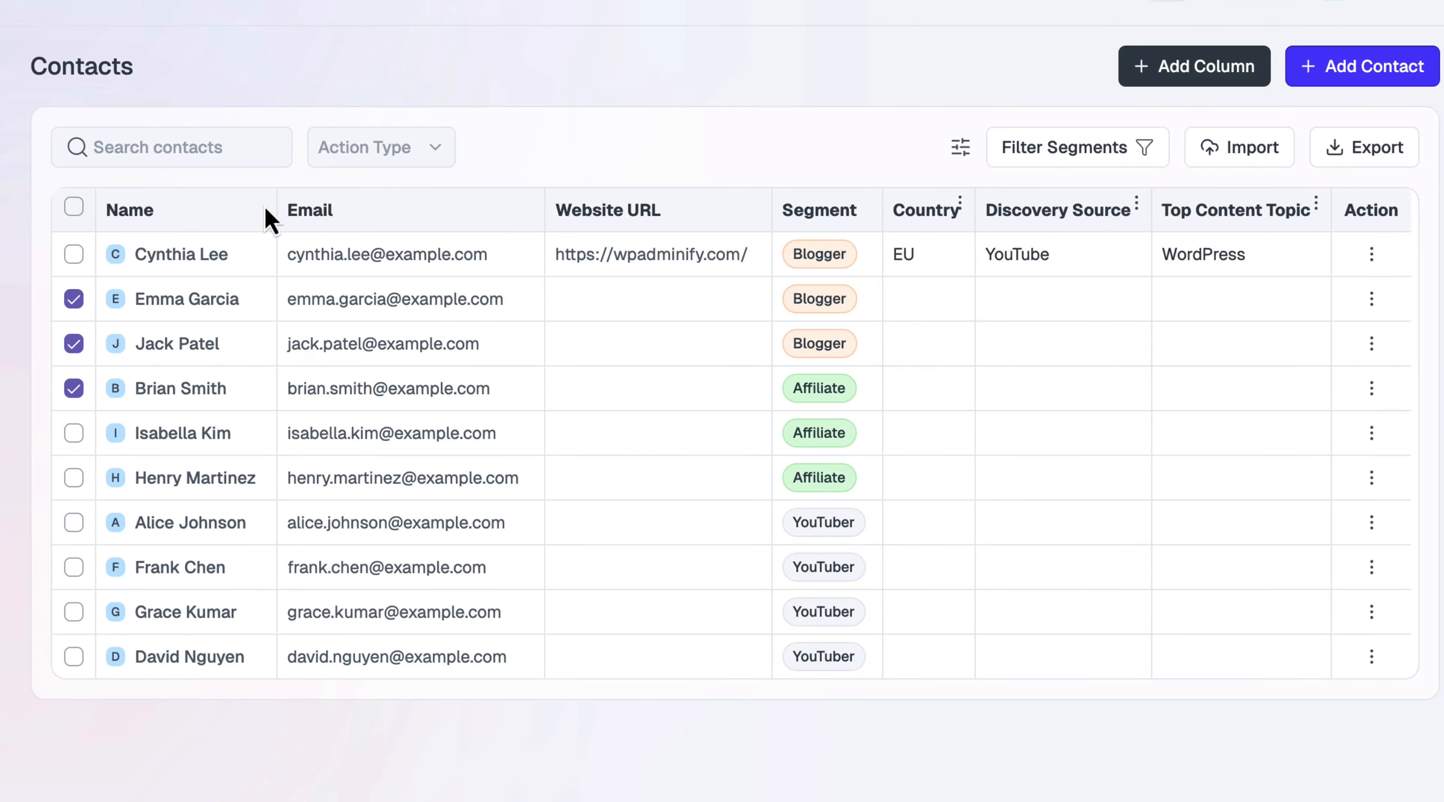
click(366, 151)
click(412, 233)
click(581, 148)
click(598, 193)
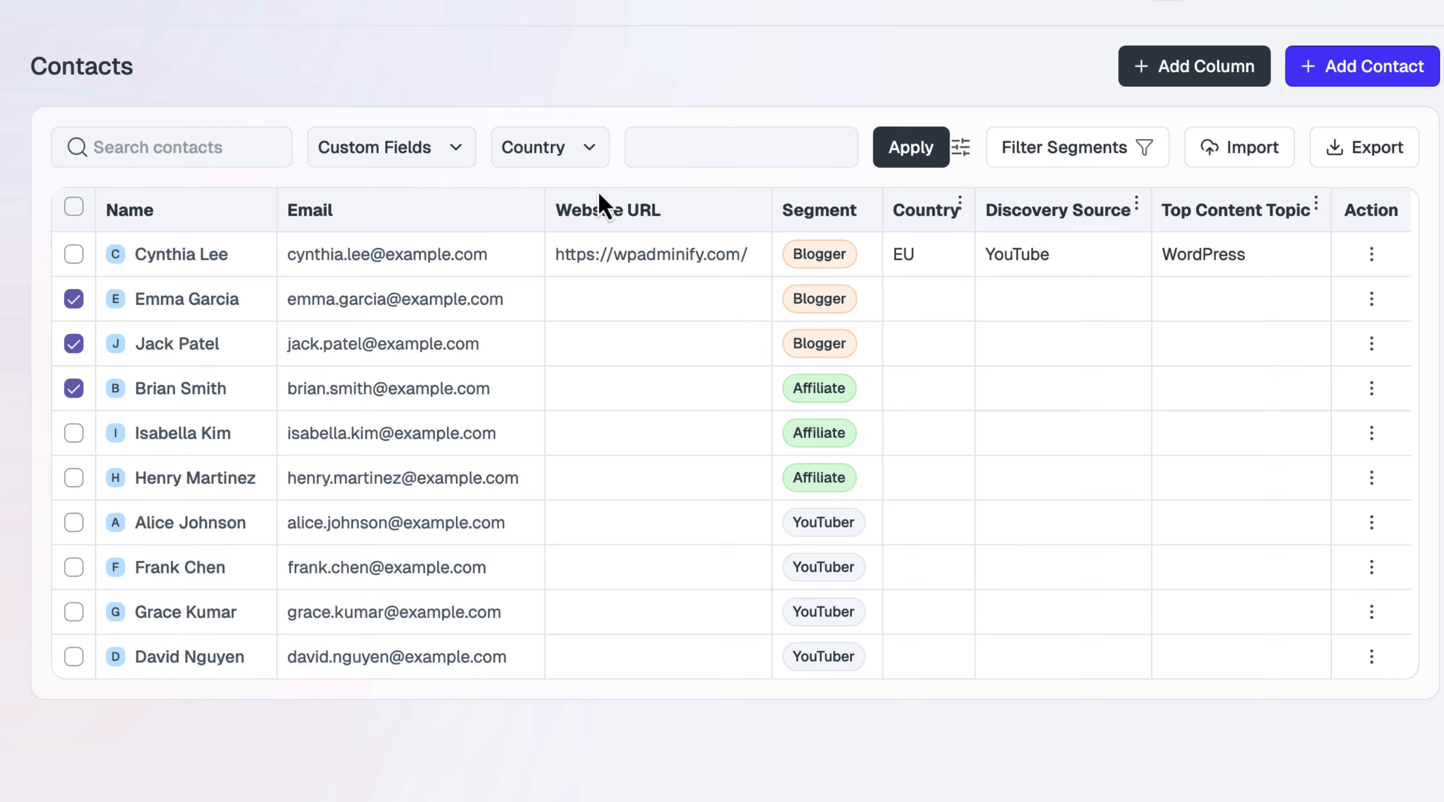
click(777, 151)
text(US)
click(913, 150)
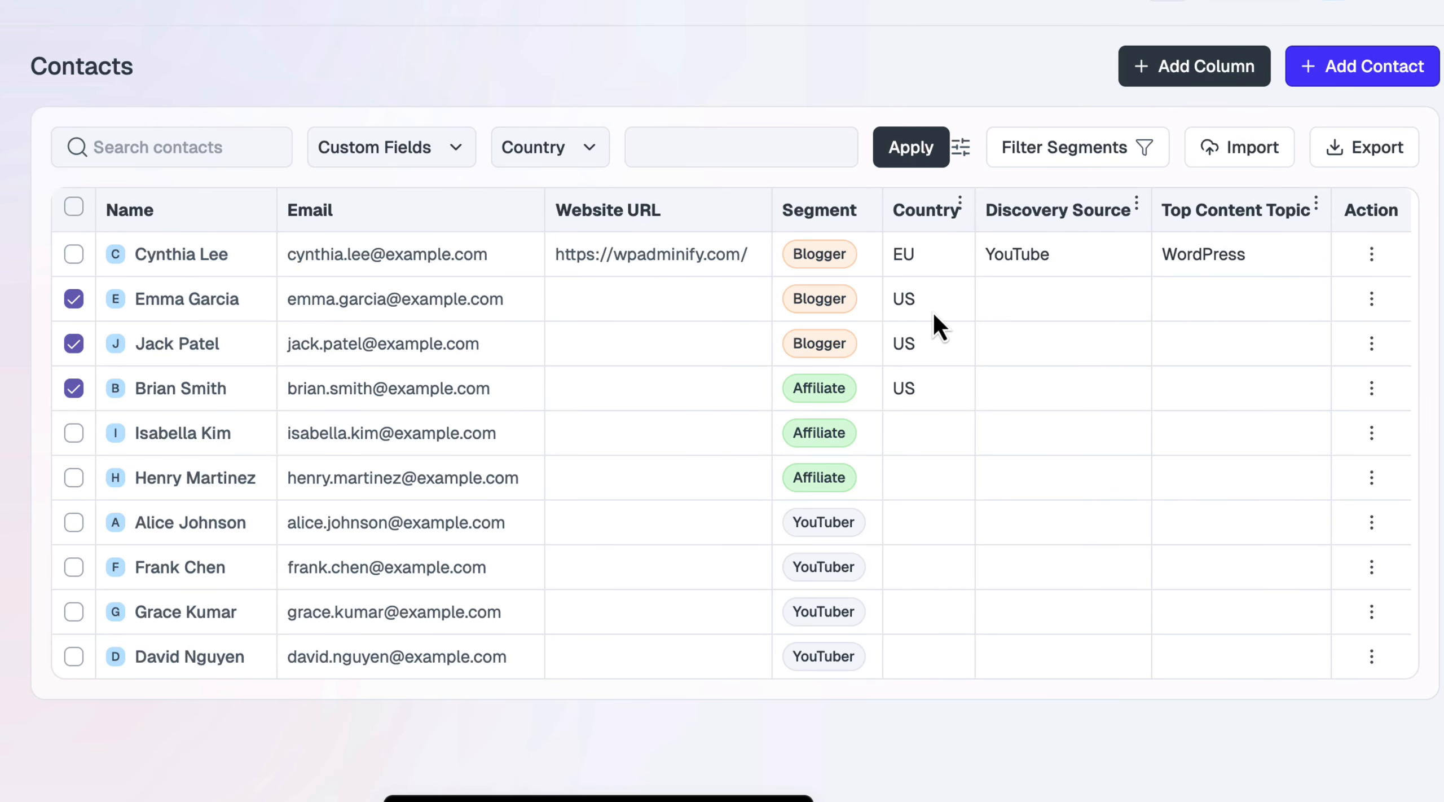
Bulk-set Discovery Source to Google for the three checked contacts and reload the page
click(573, 148)
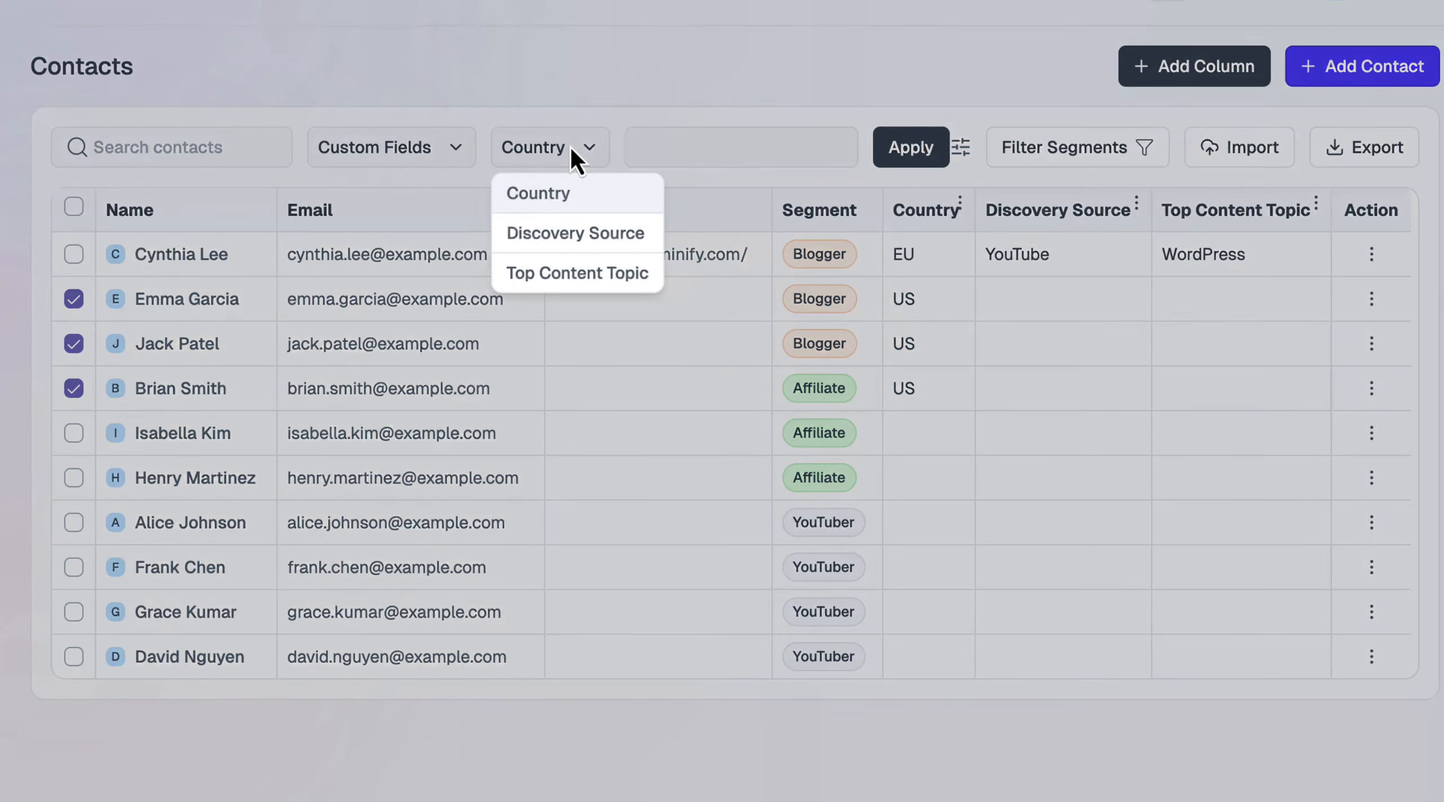
click(604, 235)
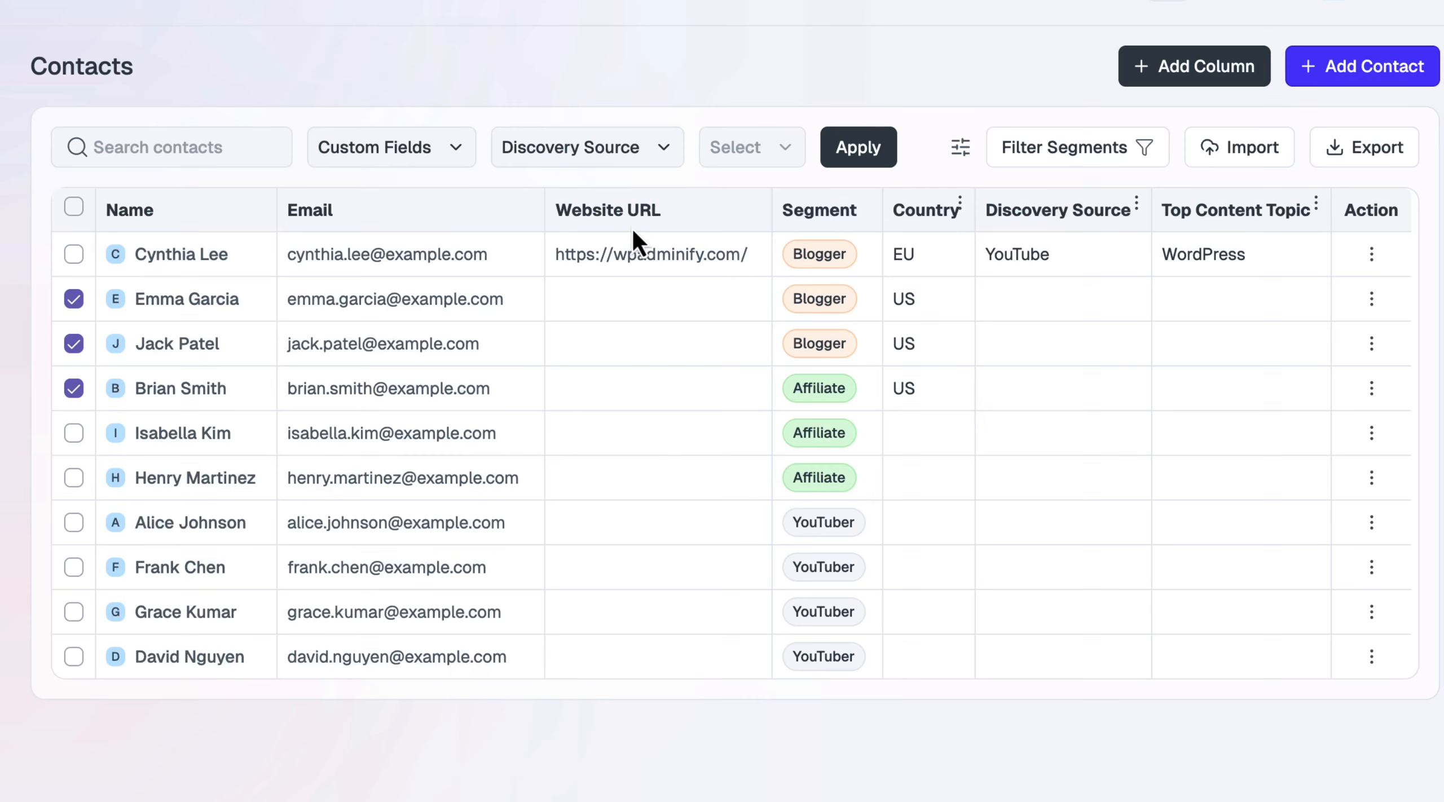
click(762, 152)
click(771, 273)
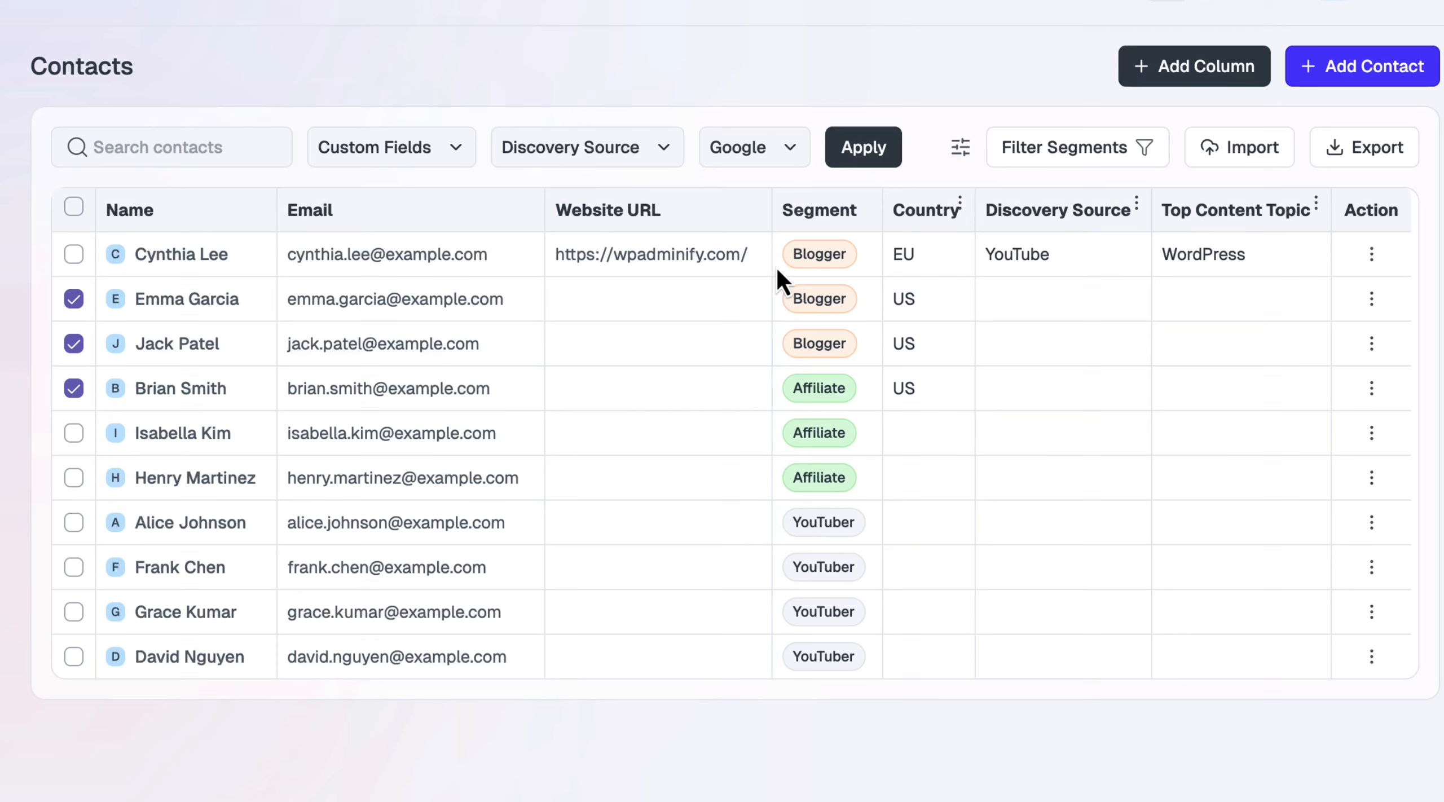
click(862, 147)
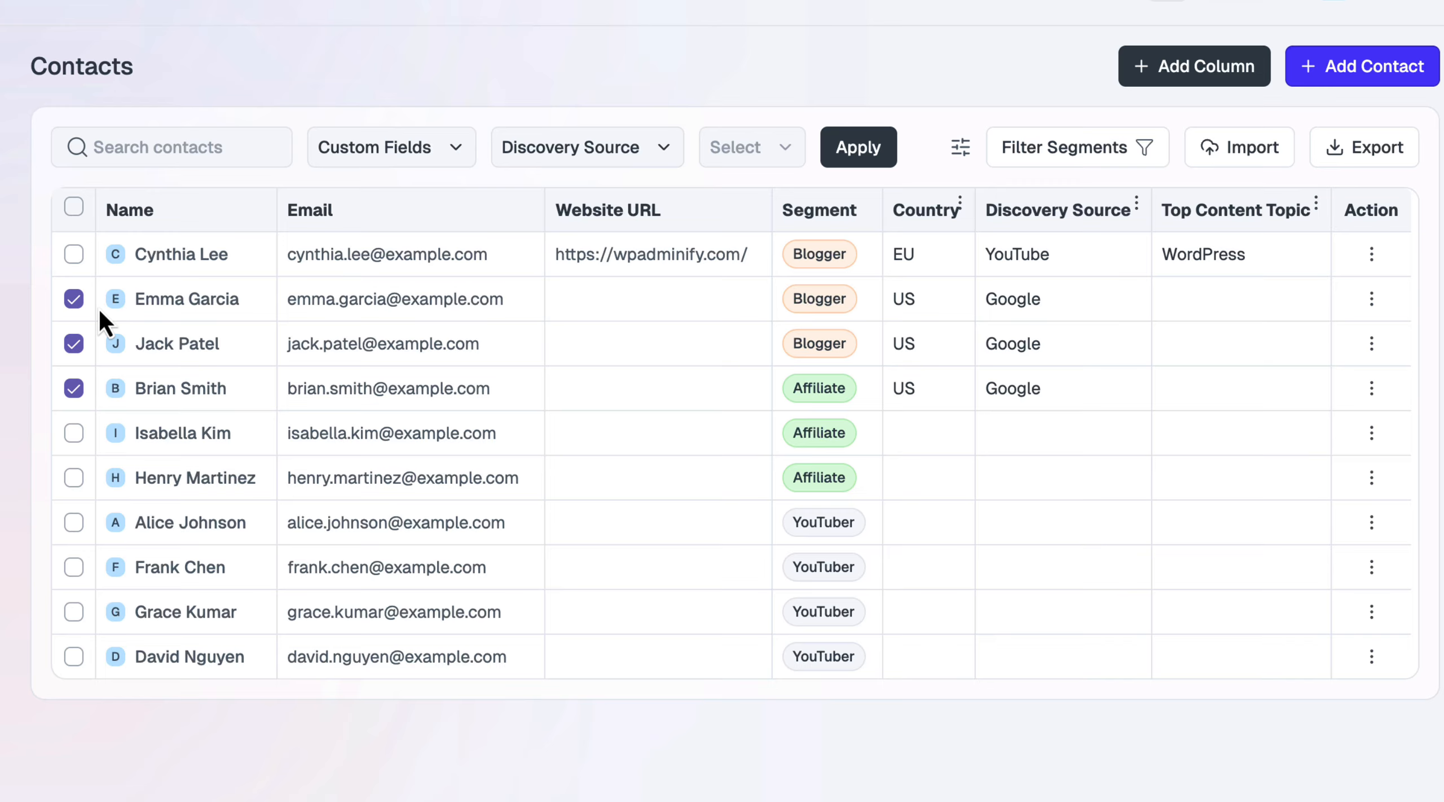
key(F5)
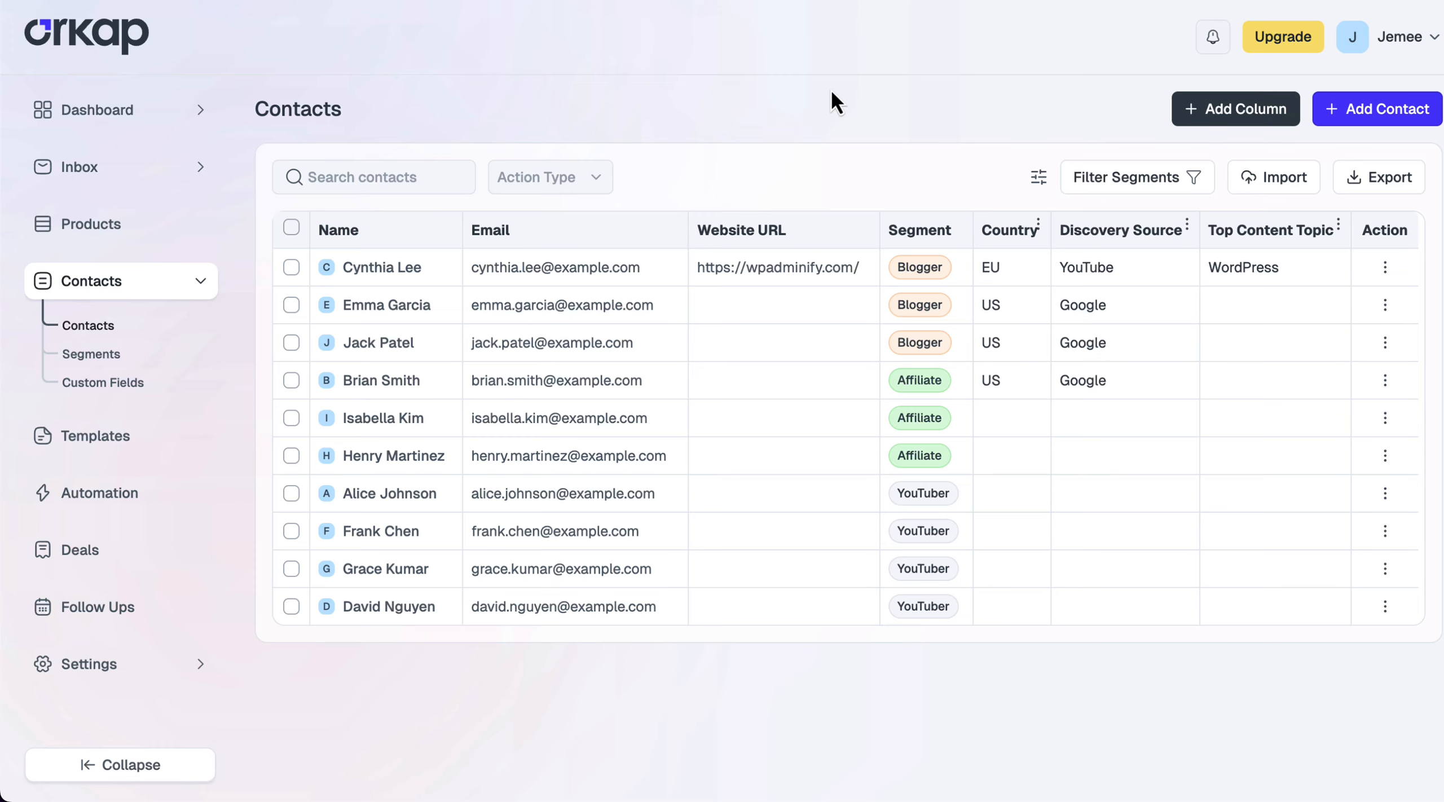
Create an incoming webhook named 'Add new contacts' under Settings > Webhook
click(136, 667)
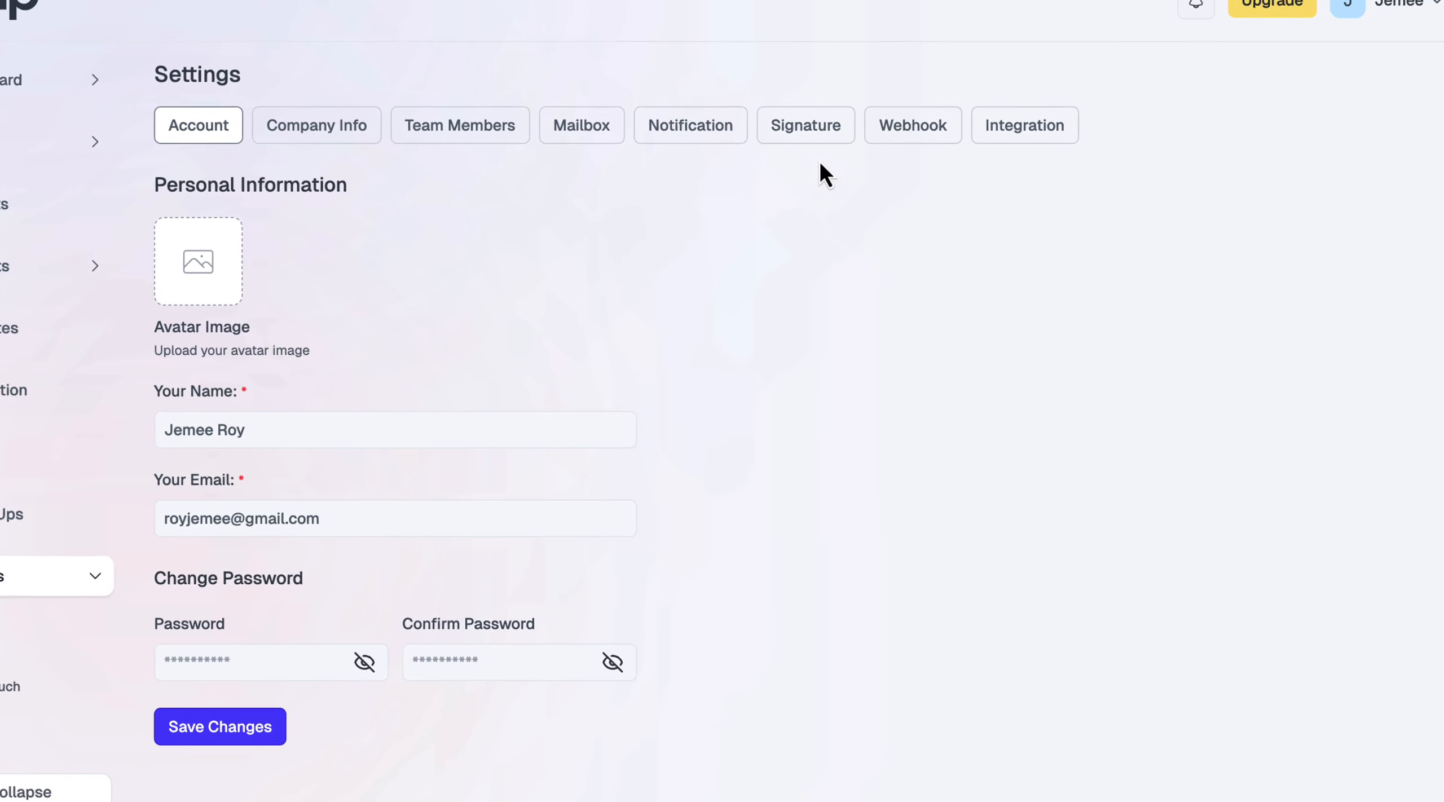
click(902, 134)
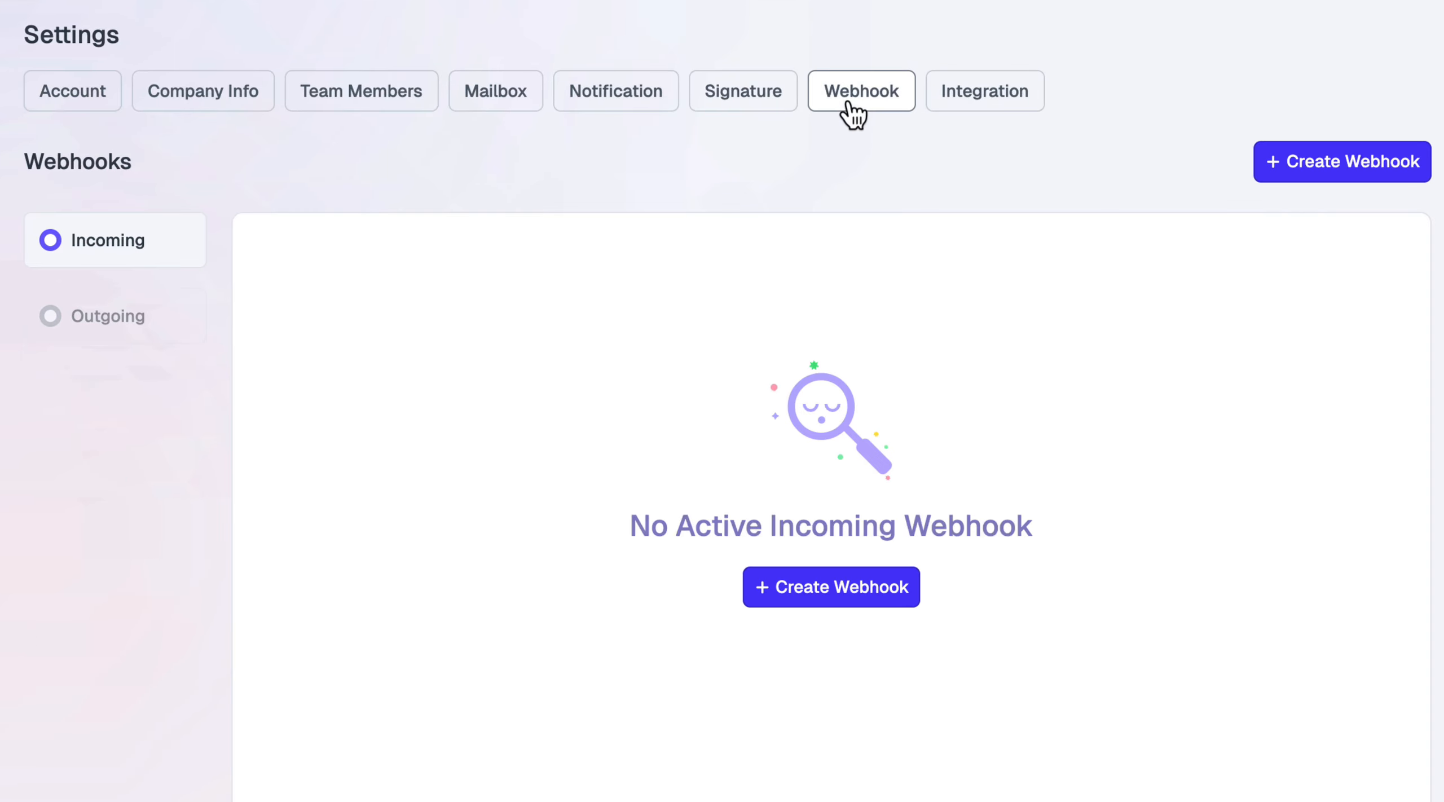
click(1309, 170)
text(Ad)
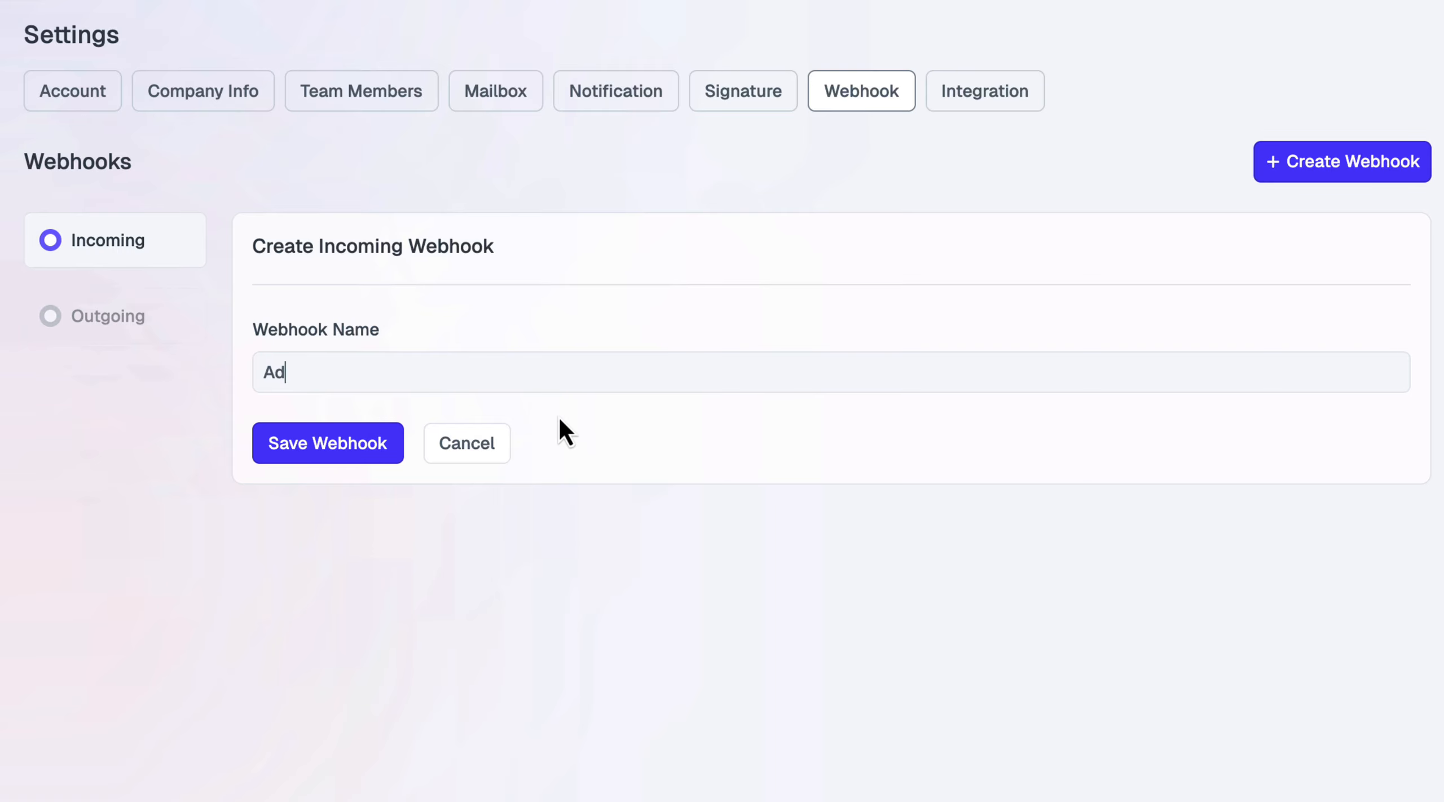
text(d new contacts)
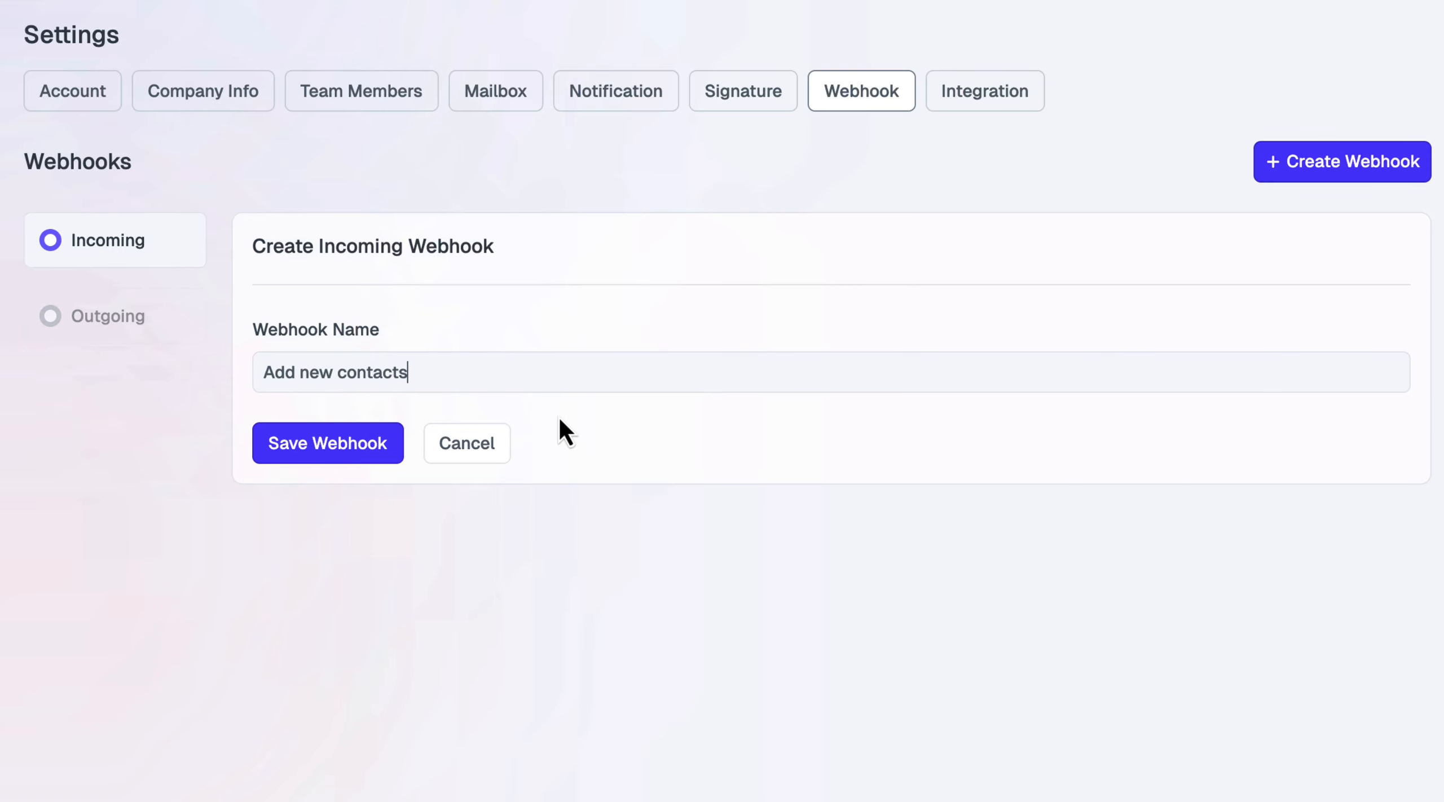
click(364, 445)
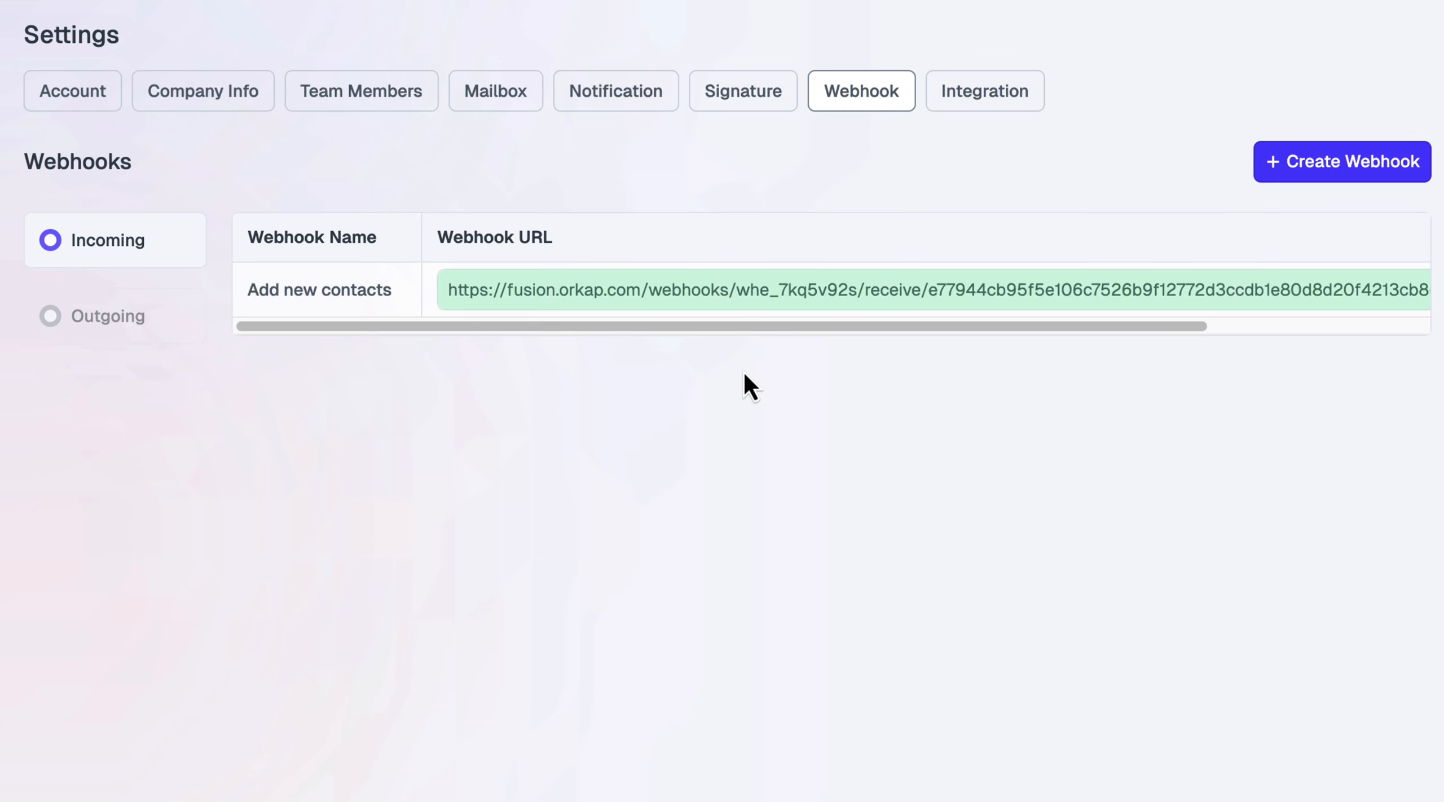
Copy the new webhook's URL and switch over to Postman
drag(790, 327, 1209, 323)
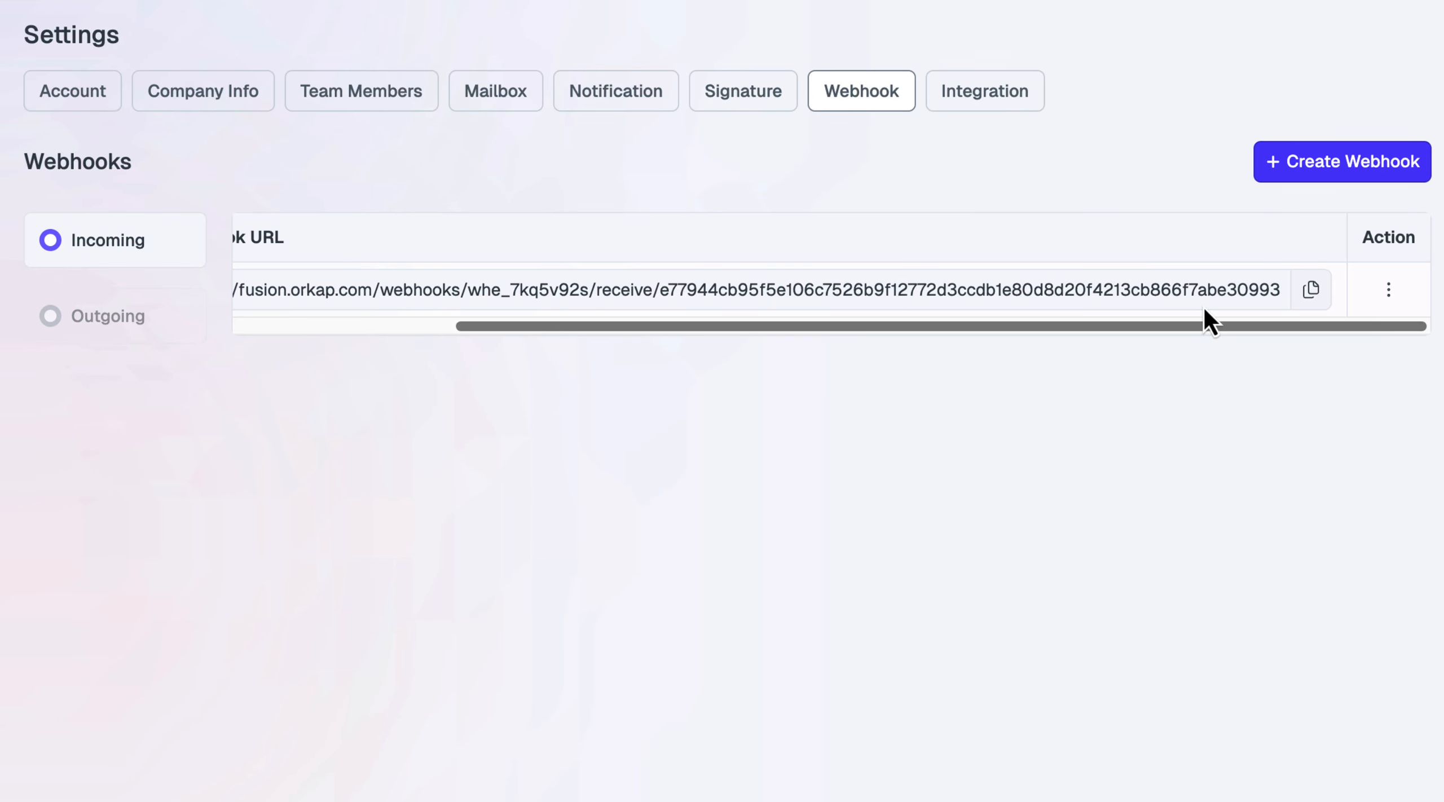
click(1312, 290)
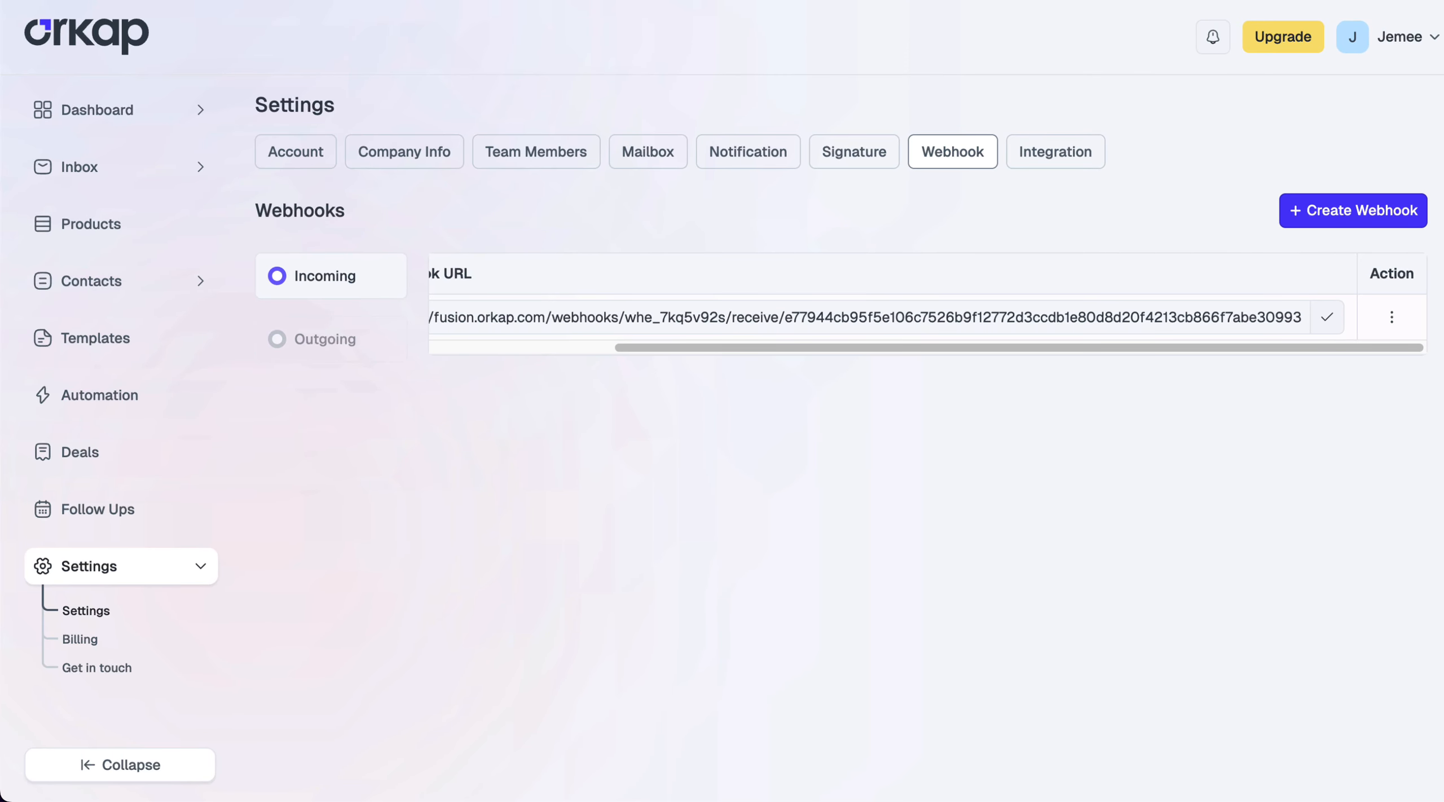
key(ctrl+Up)
click(562, 217)
Replace the request's base URL with the new webhook URL, check the Blogger and WordPress tutorial params, and send
click(539, 148)
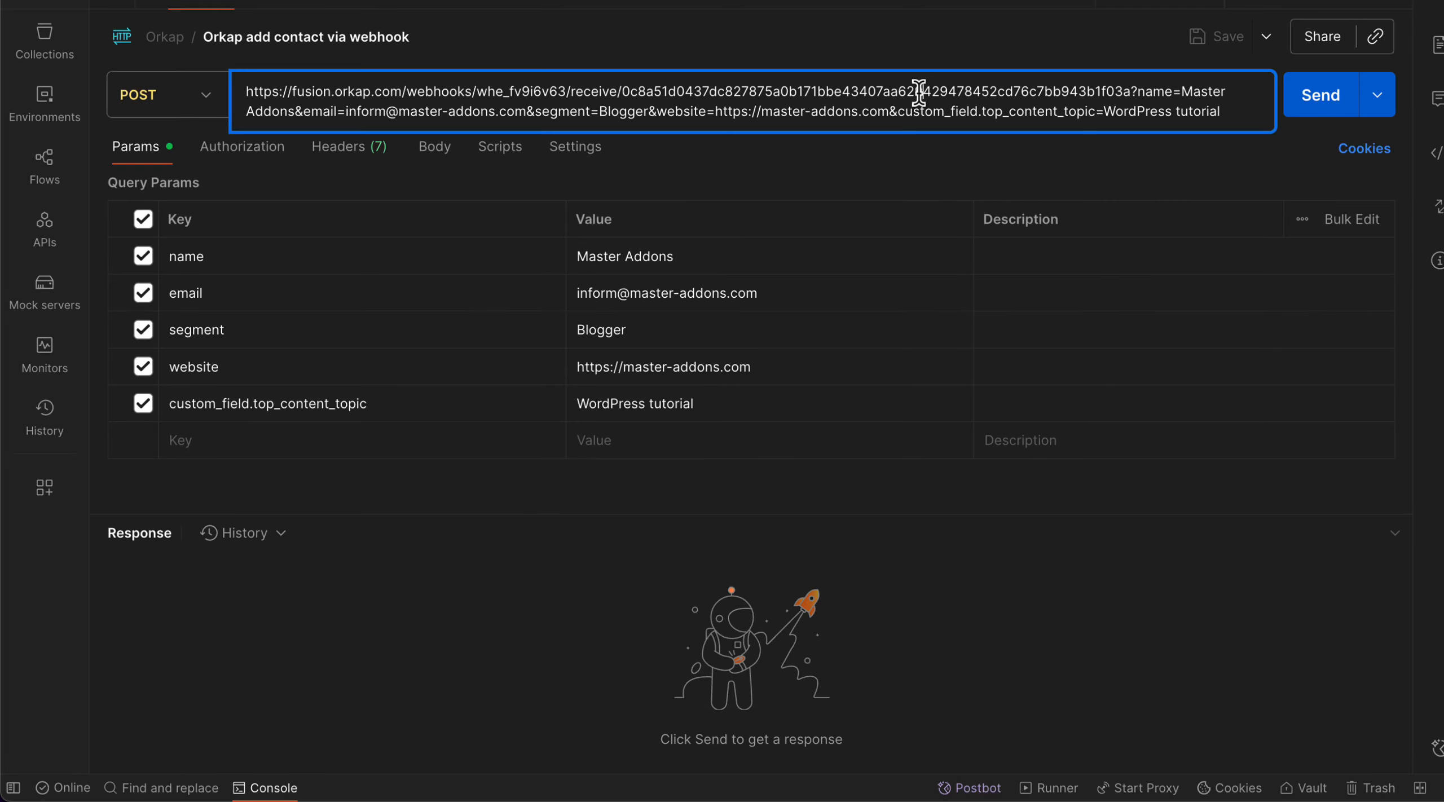
drag(1130, 93, 243, 104)
key(super+v)
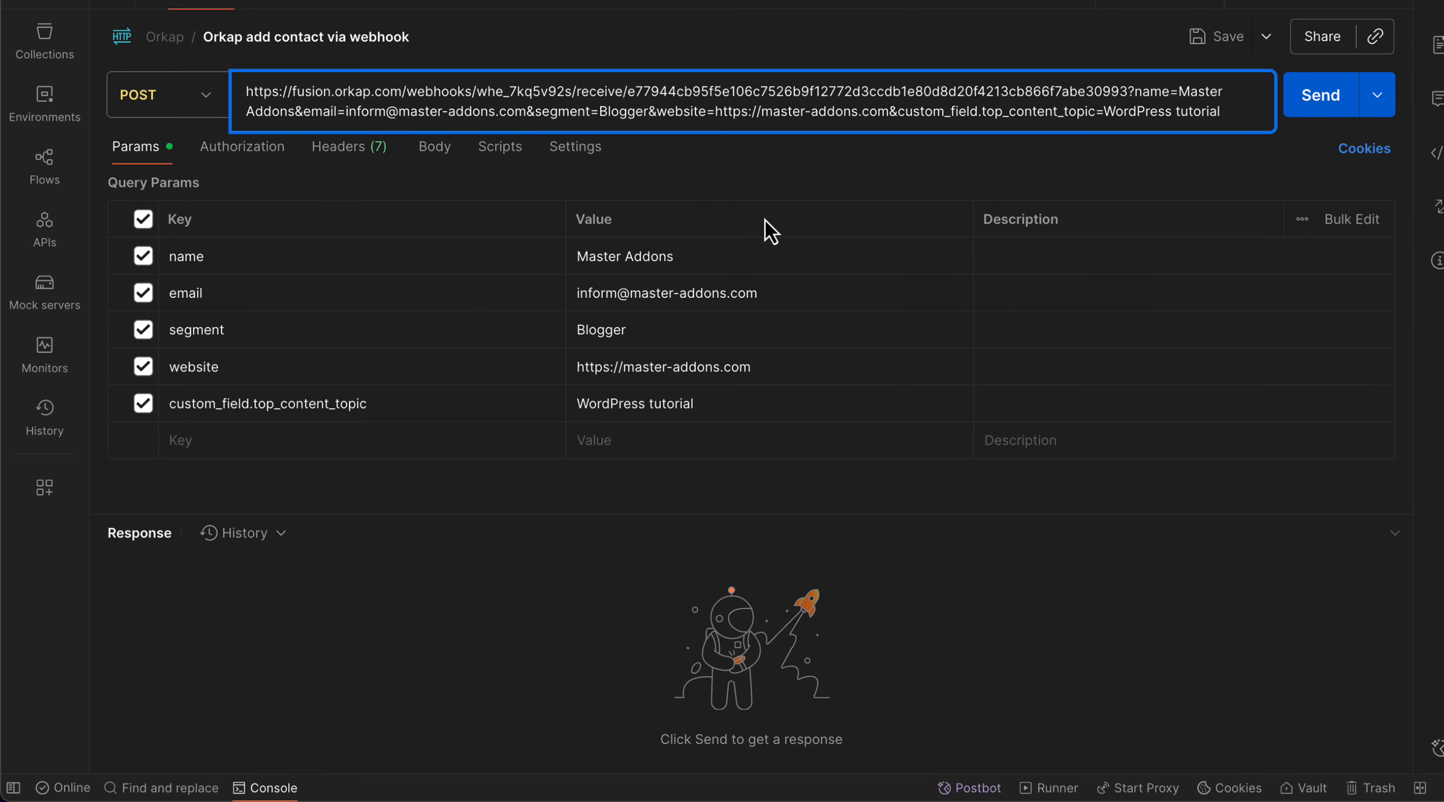
click(320, 276)
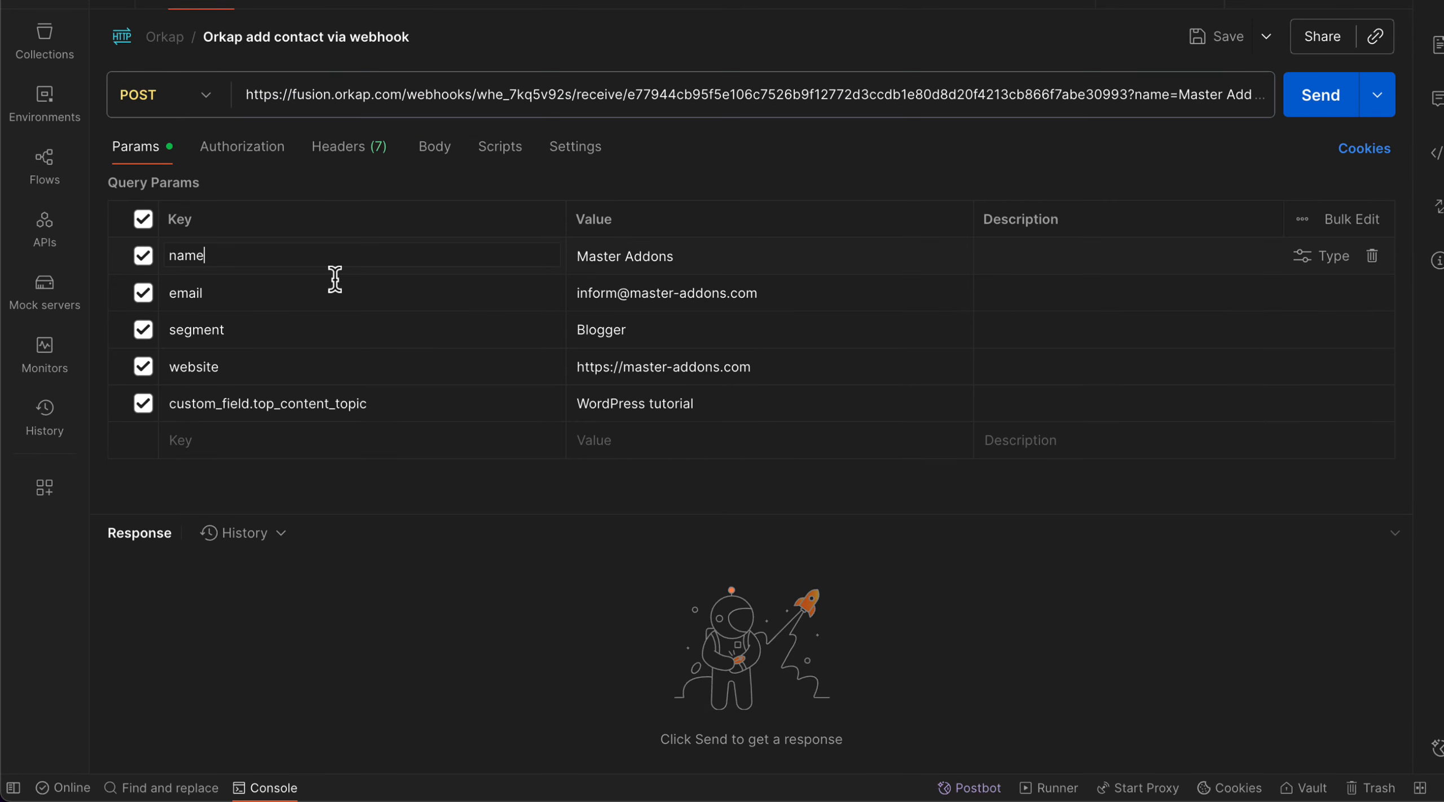
click(692, 332)
click(694, 403)
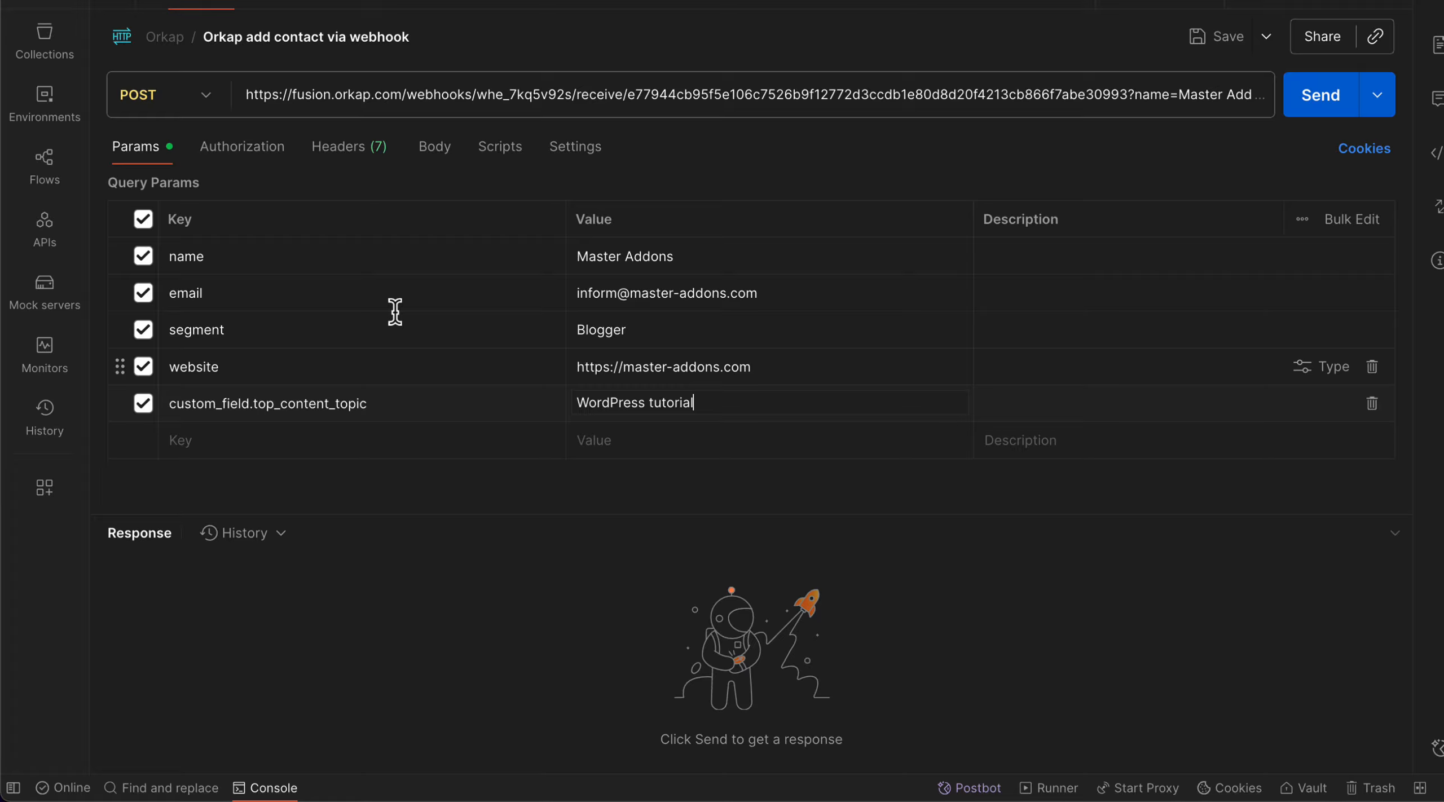
click(1321, 95)
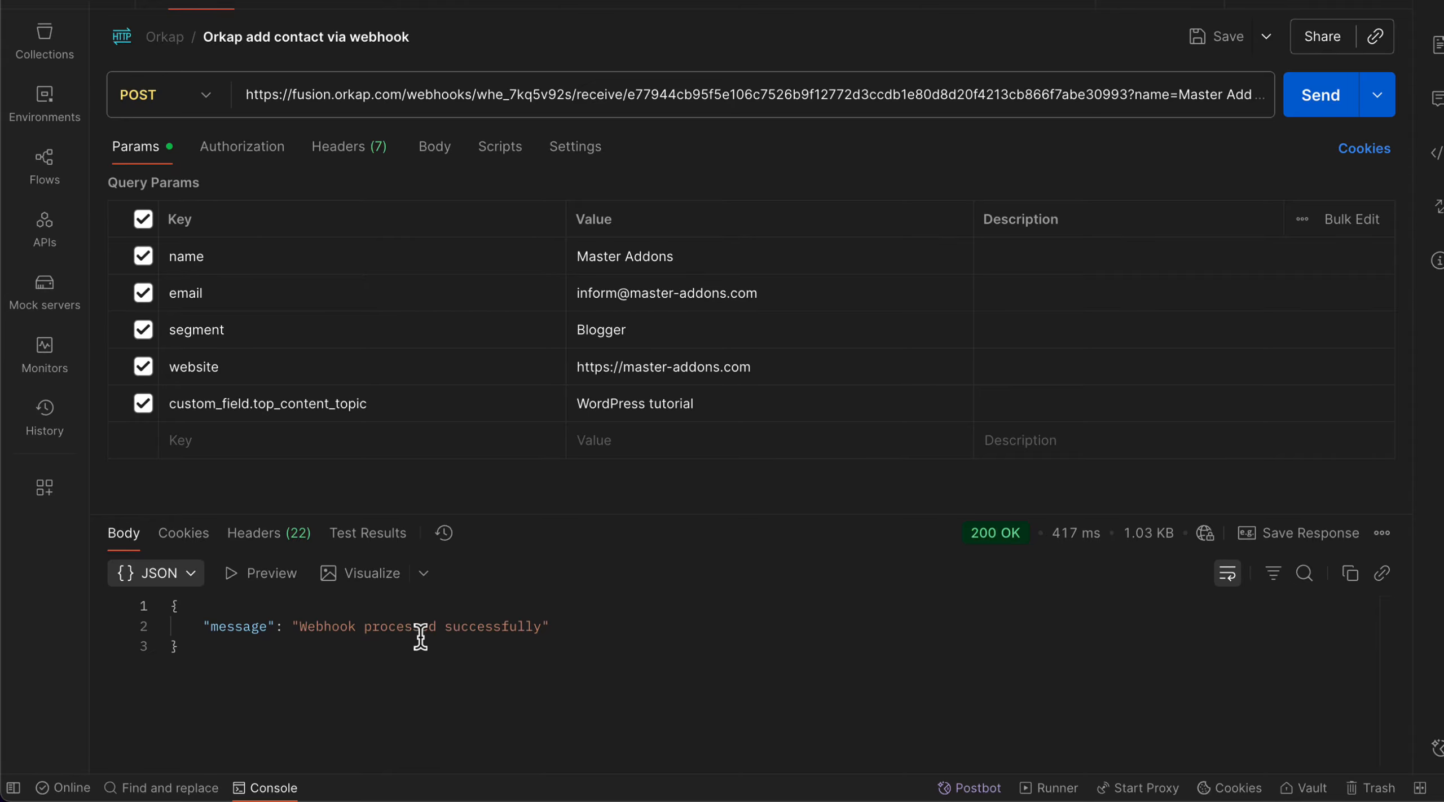
key(ctrl+Up)
click(544, 242)
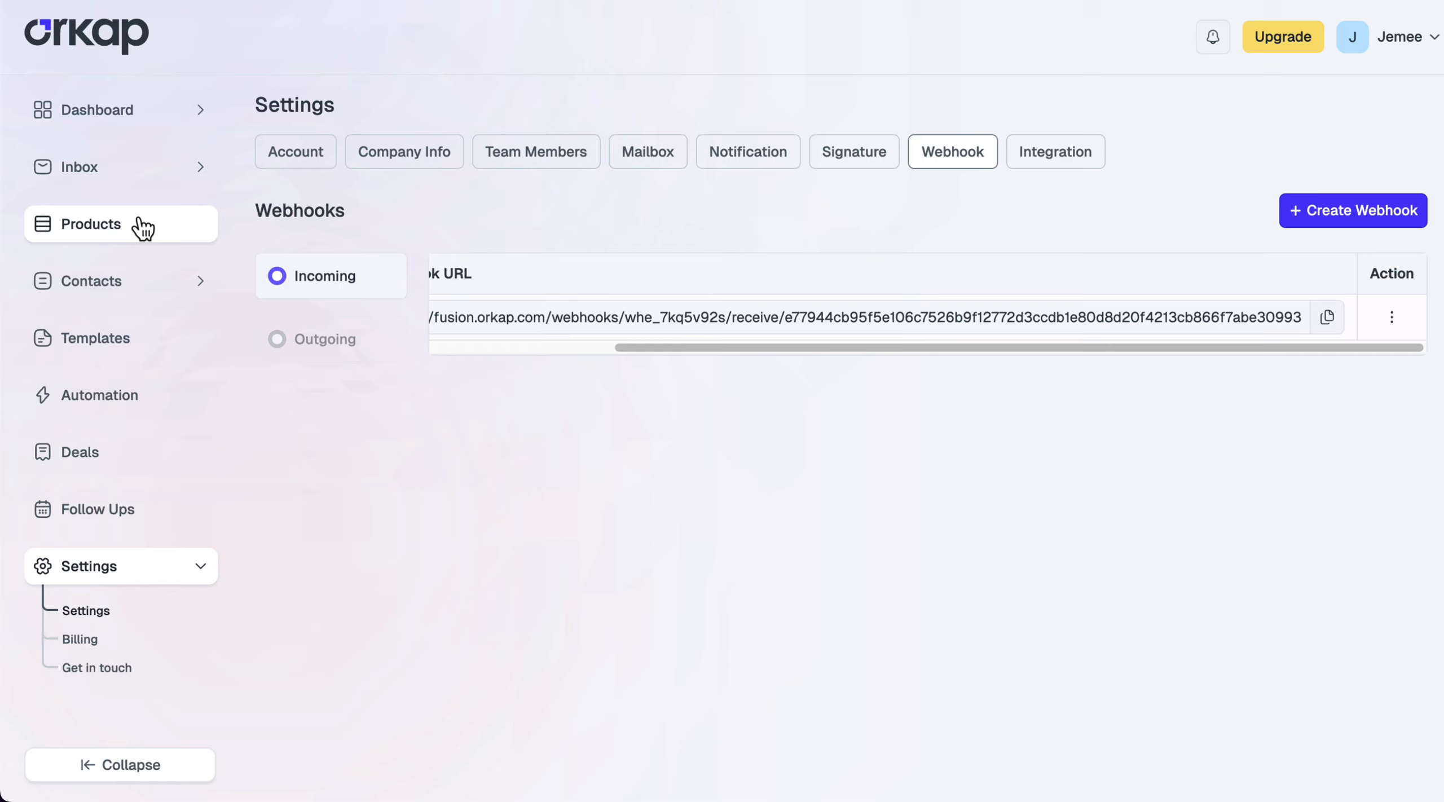
Open Contacts and inspect the new webhook-added Master Addons row
click(90, 293)
drag(454, 266, 1302, 273)
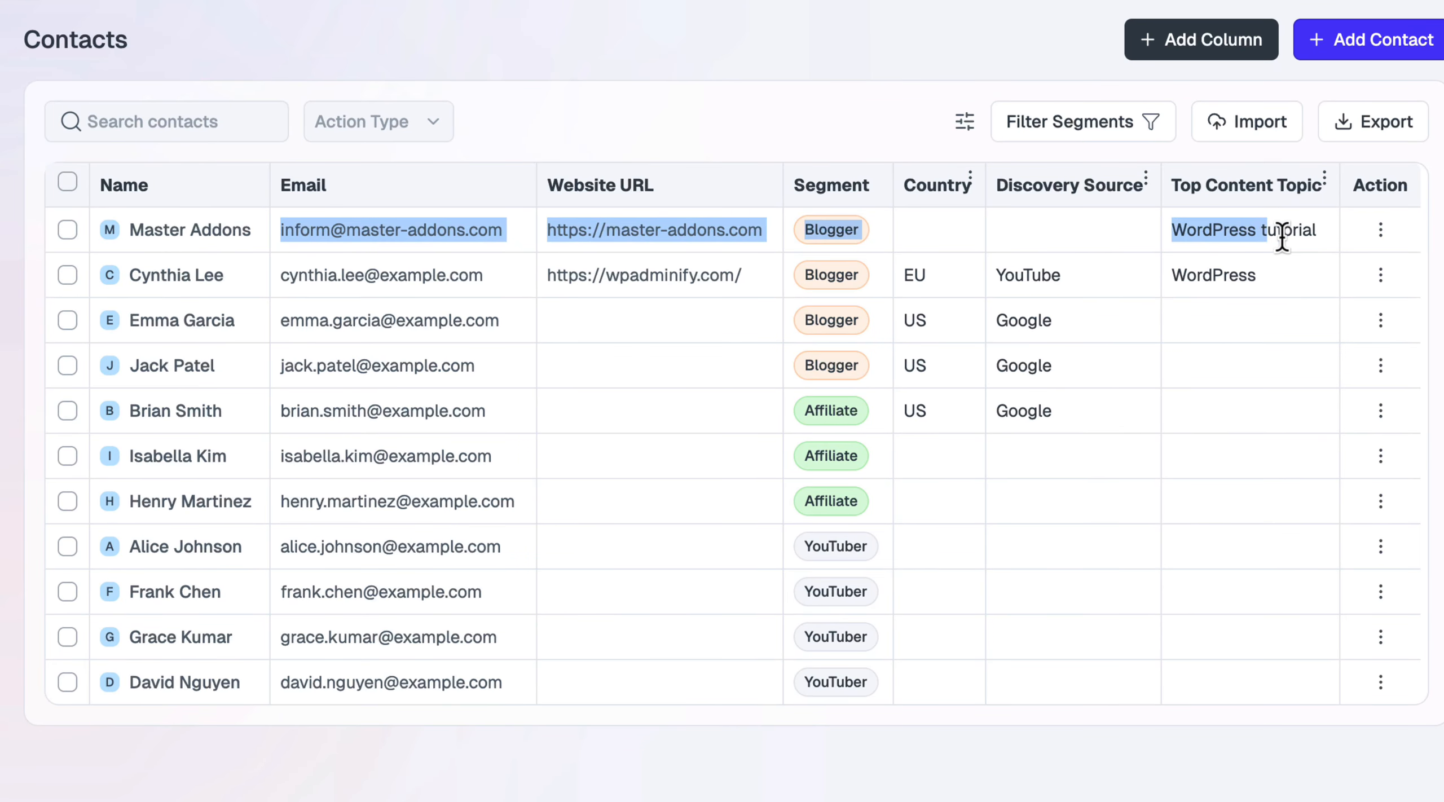
click(1282, 237)
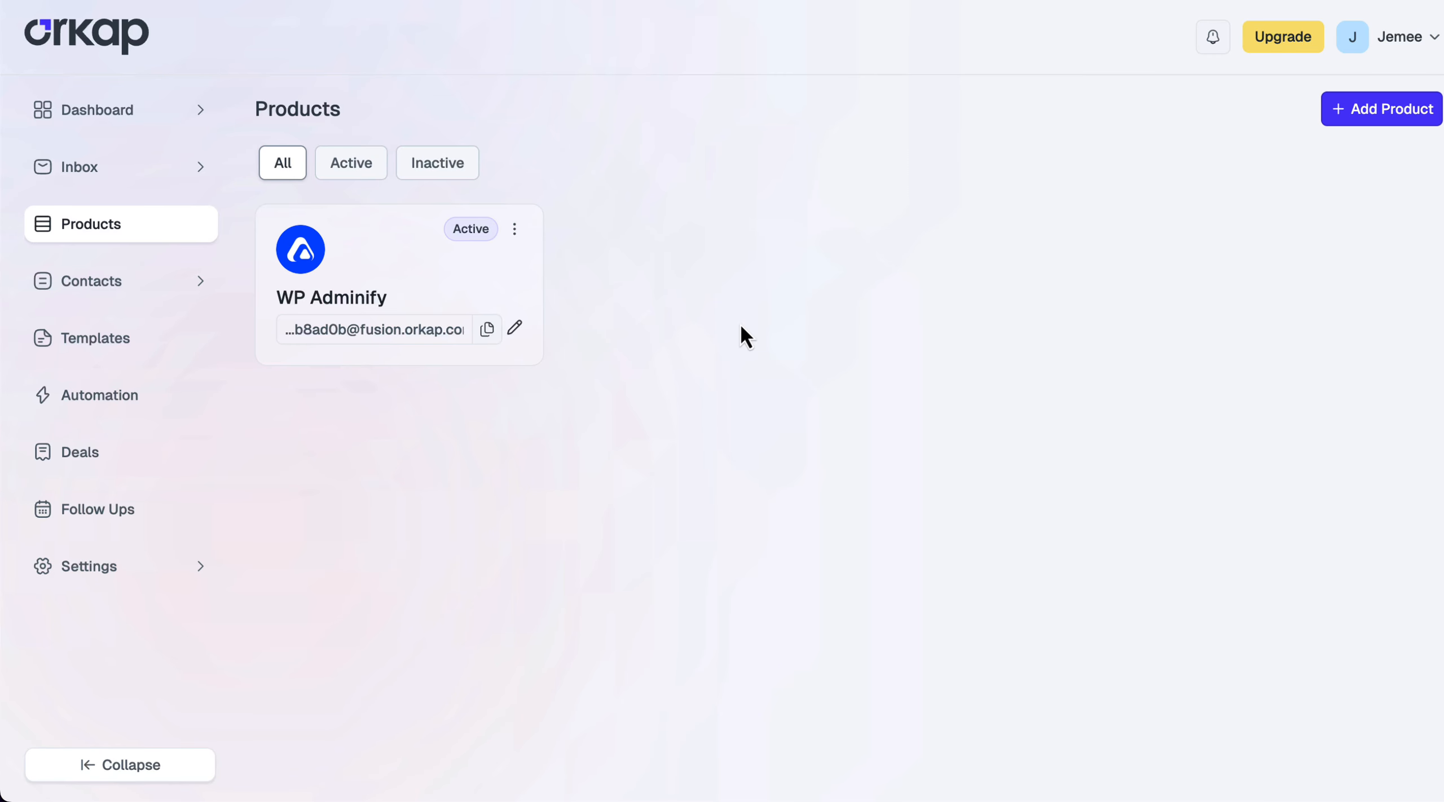
Add the product 'WP Spotlight' with spotlight.png as its icon
click(1356, 123)
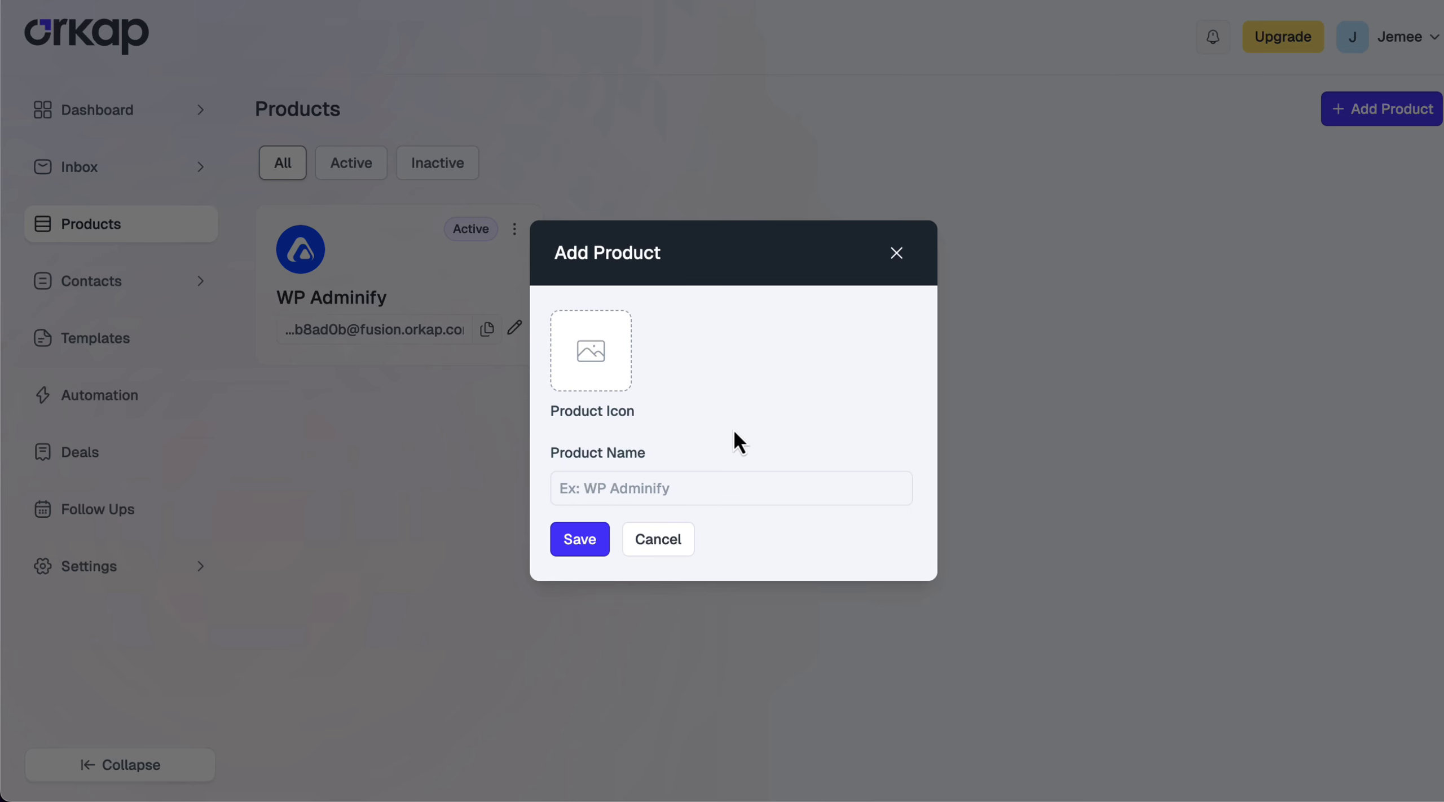
click(610, 489)
text(WP Spotlight)
click(596, 364)
double_click(702, 301)
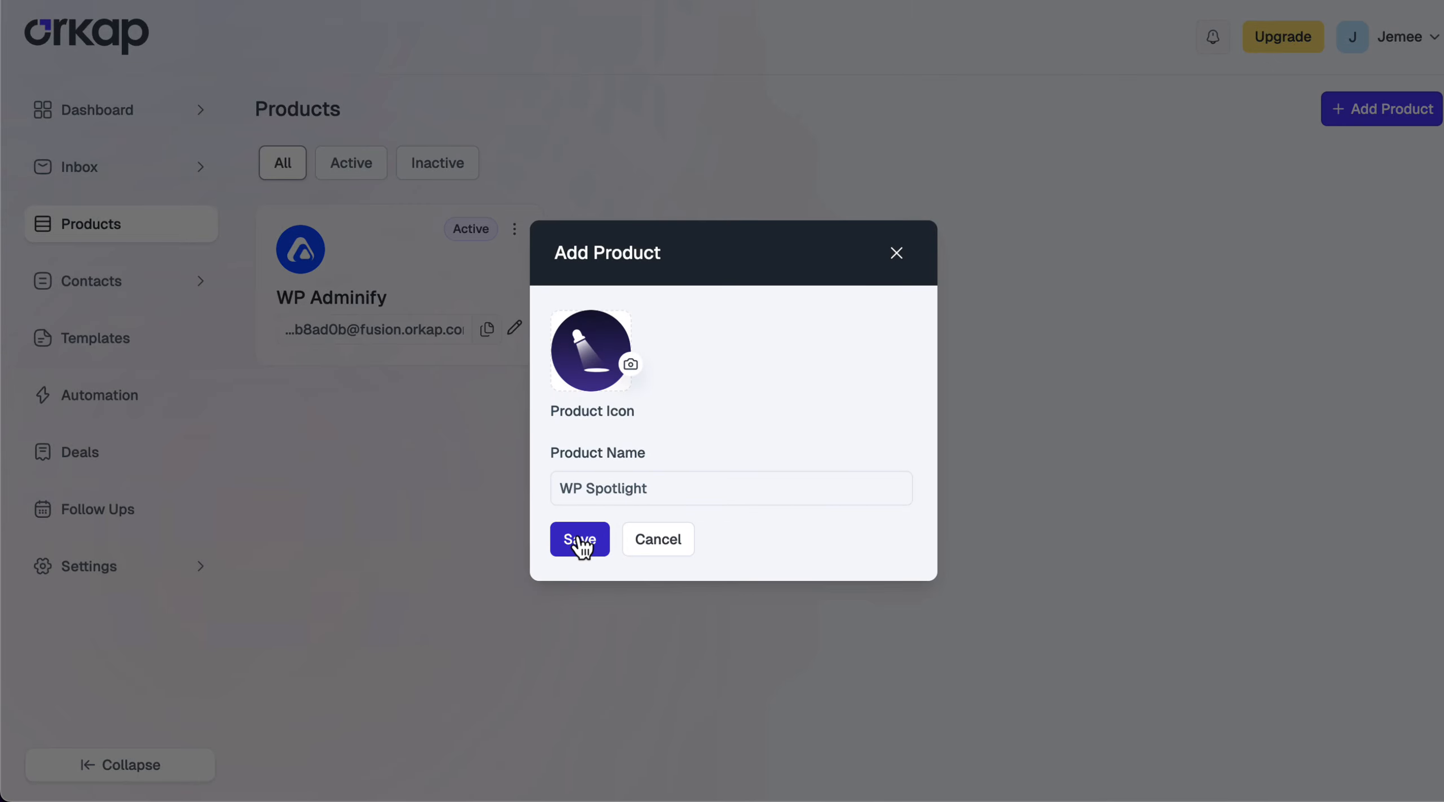
click(581, 543)
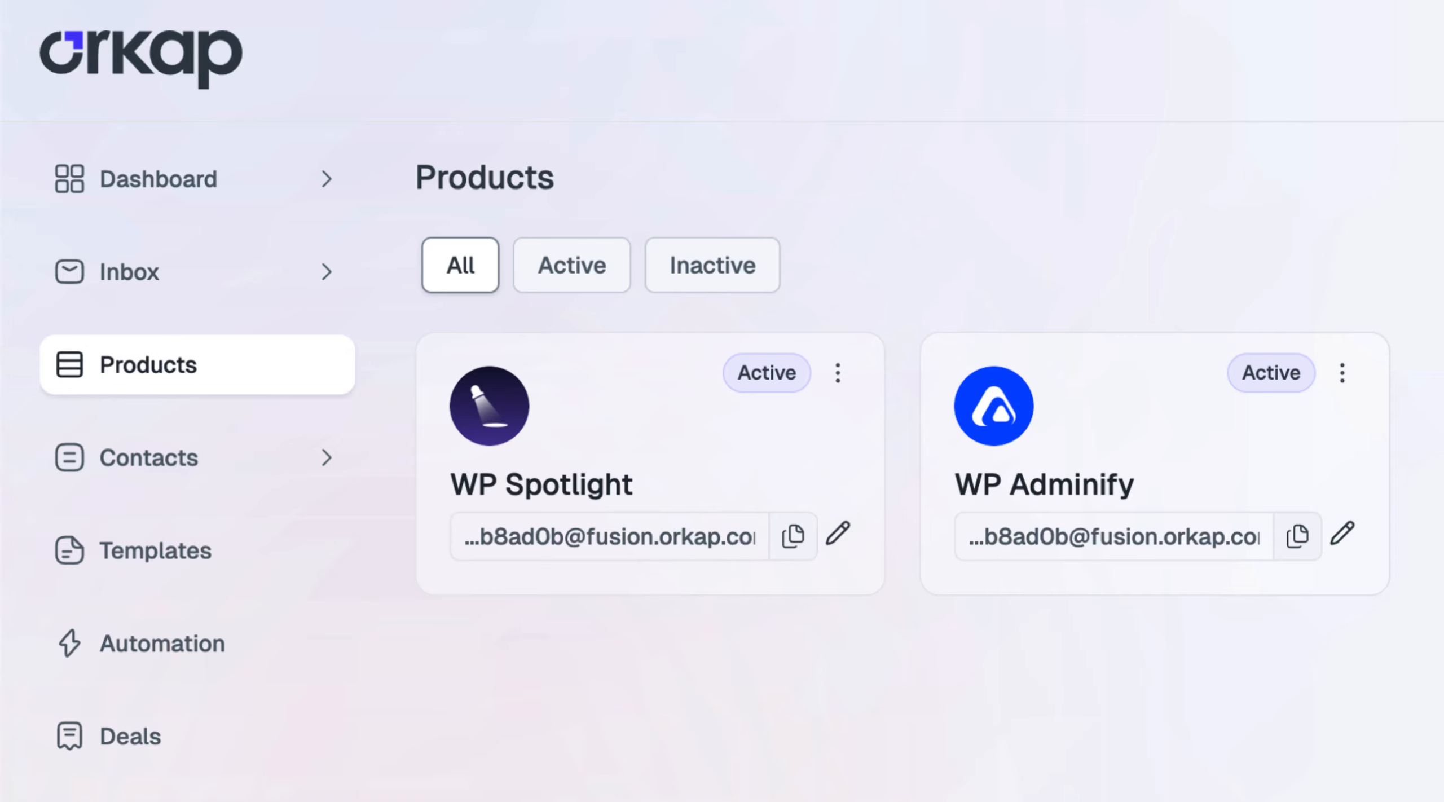
Add the product 'Admin Bar' with the blue gear logo as its icon
click(1364, 109)
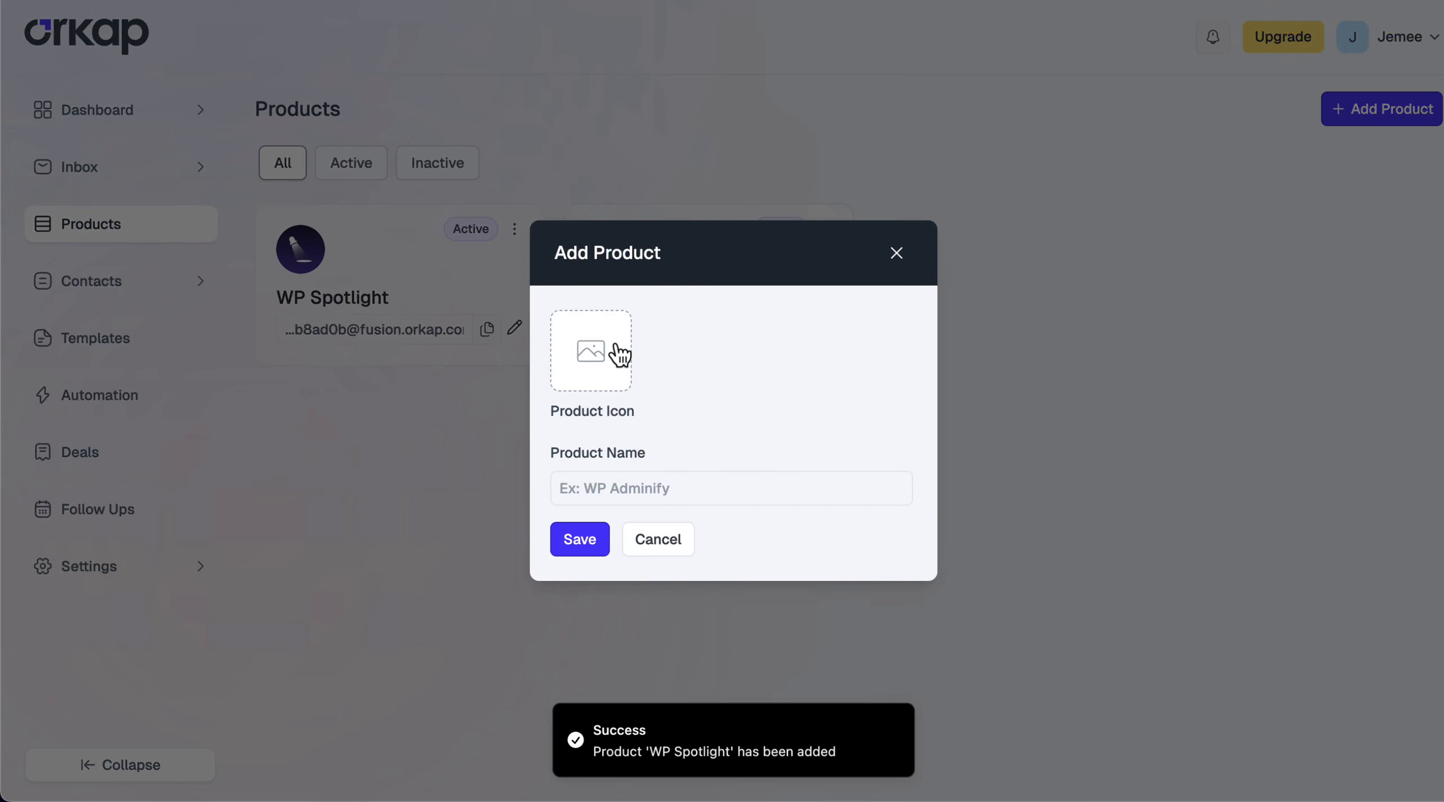
click(612, 355)
double_click(697, 184)
click(641, 480)
text(Admin Bar)
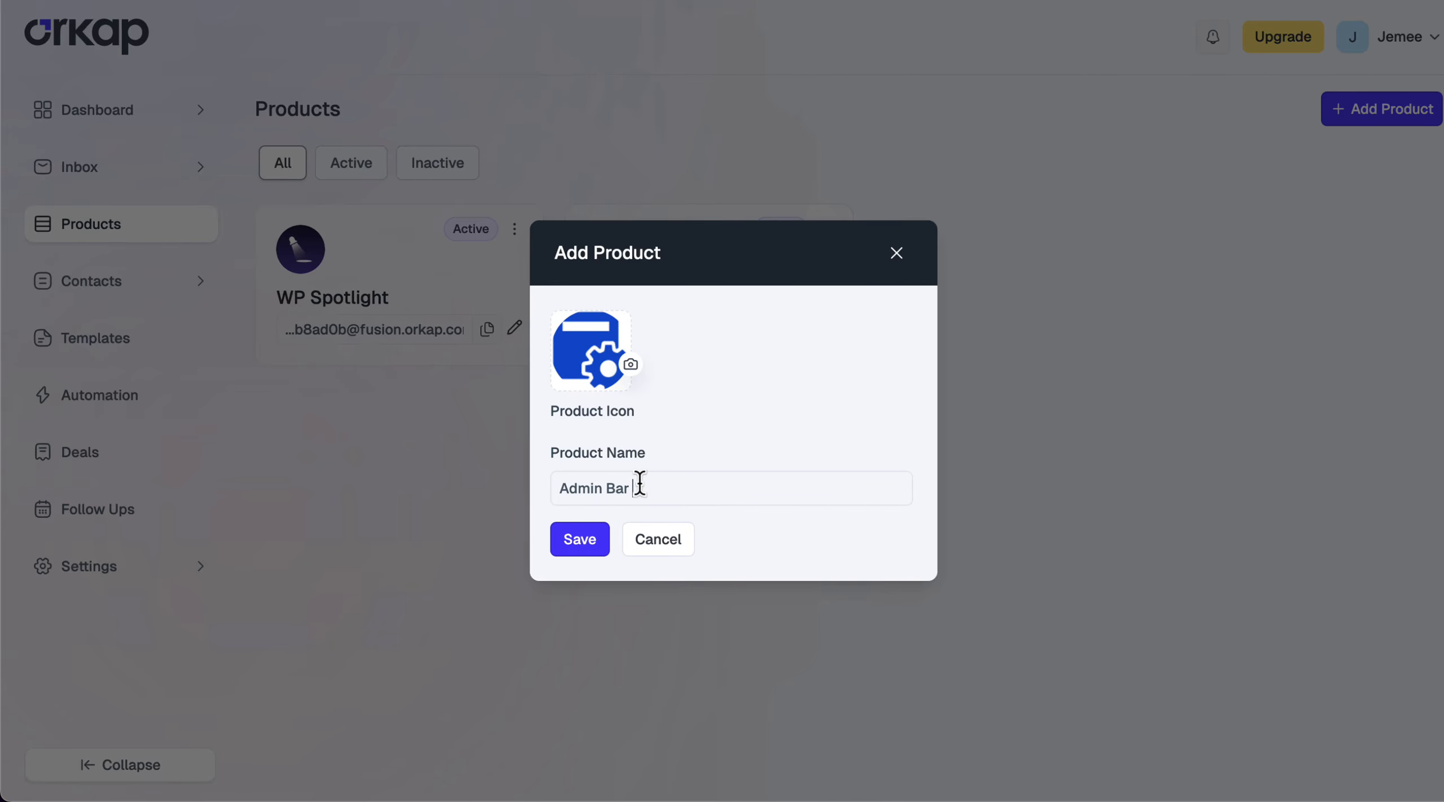
key(Return)
Add the product 'Loginfy' with the lock logo as its icon
click(1382, 109)
click(591, 349)
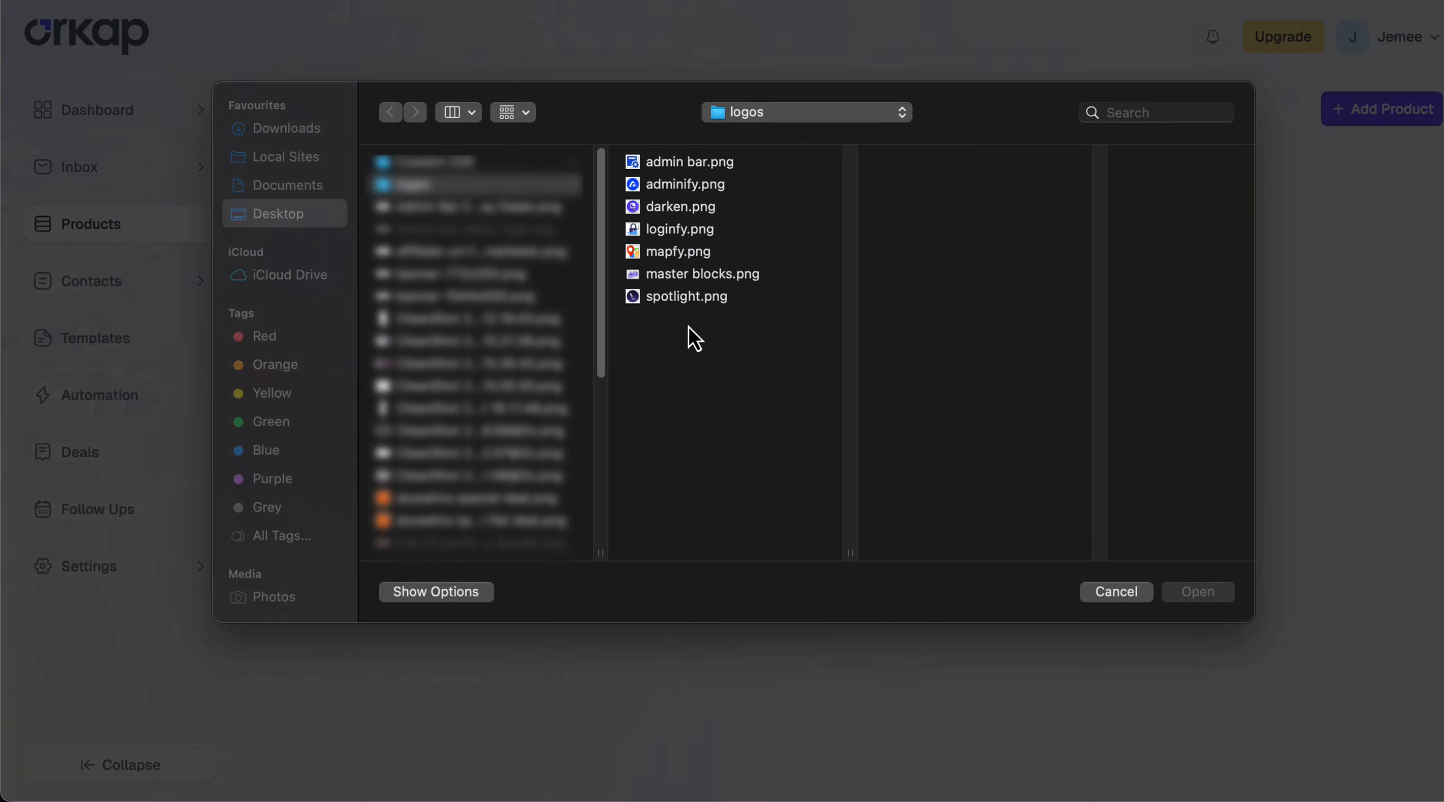
double_click(688, 222)
click(629, 489)
text(Loginfy)
click(581, 539)
Add the product 'Darken' with darken.png as its icon
click(1382, 109)
click(591, 349)
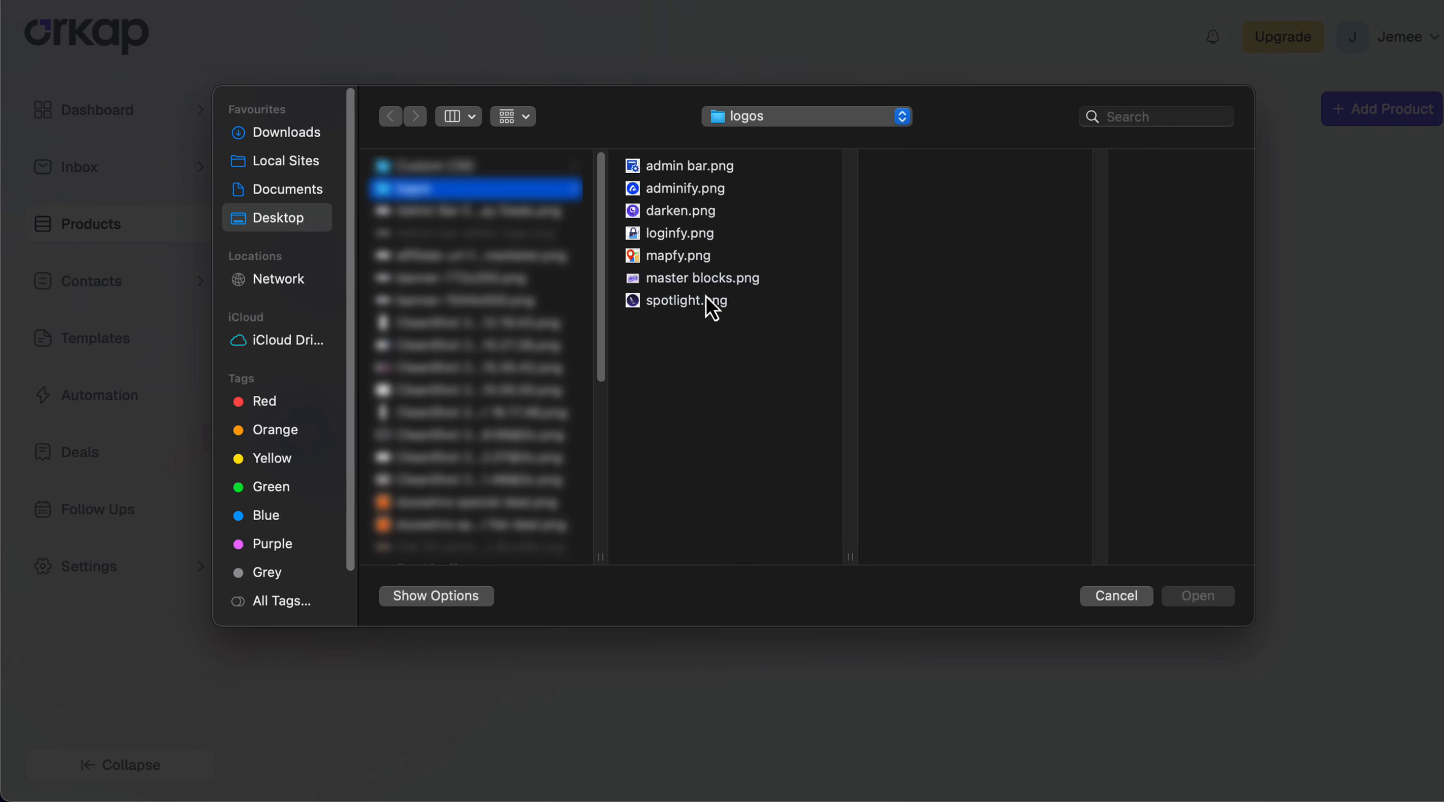
click(677, 216)
key(Return)
click(687, 488)
text(Darken)
key(Return)
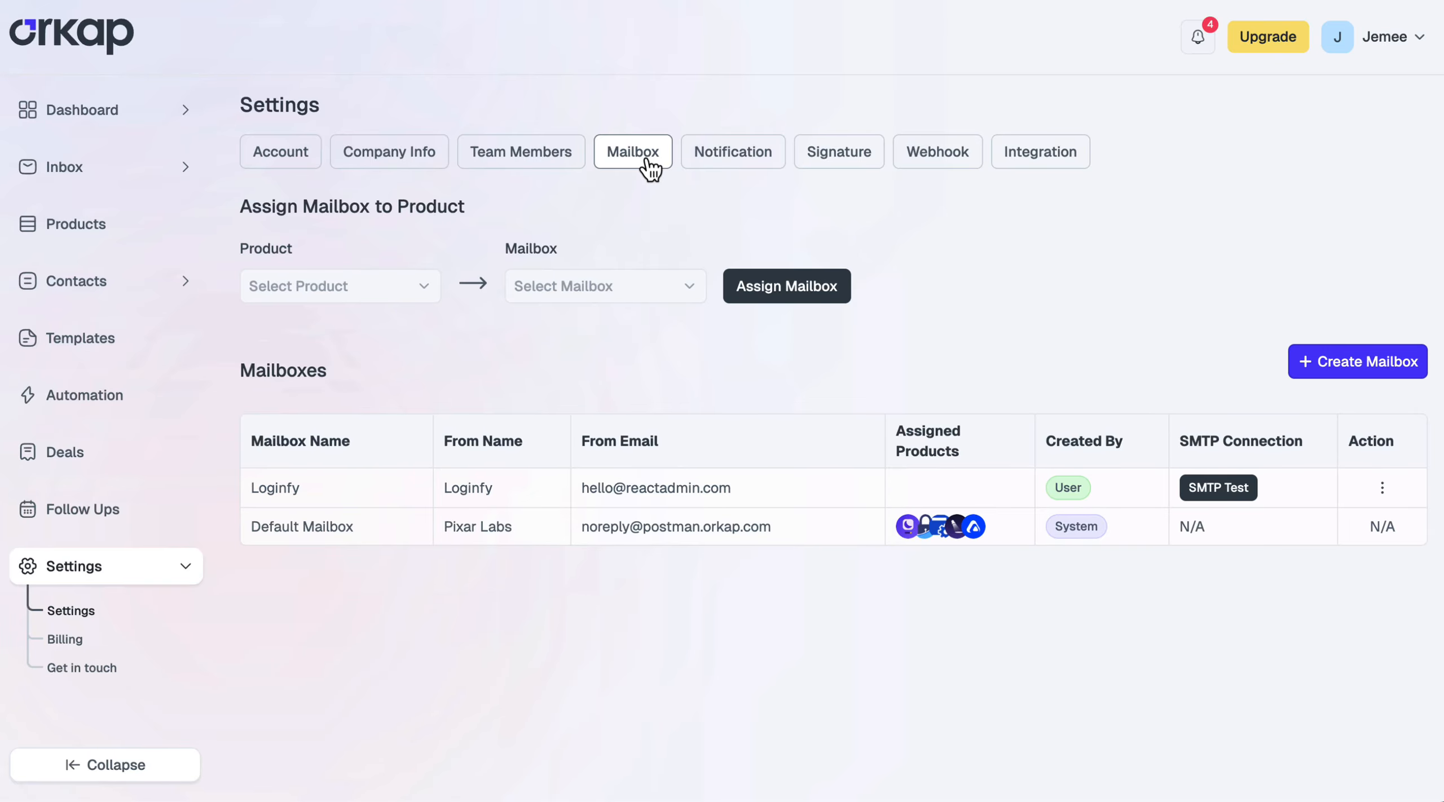
Start a new mailbox with From Name and Mailbox Name 'Darken', the SMTP server and port 465
click(1326, 368)
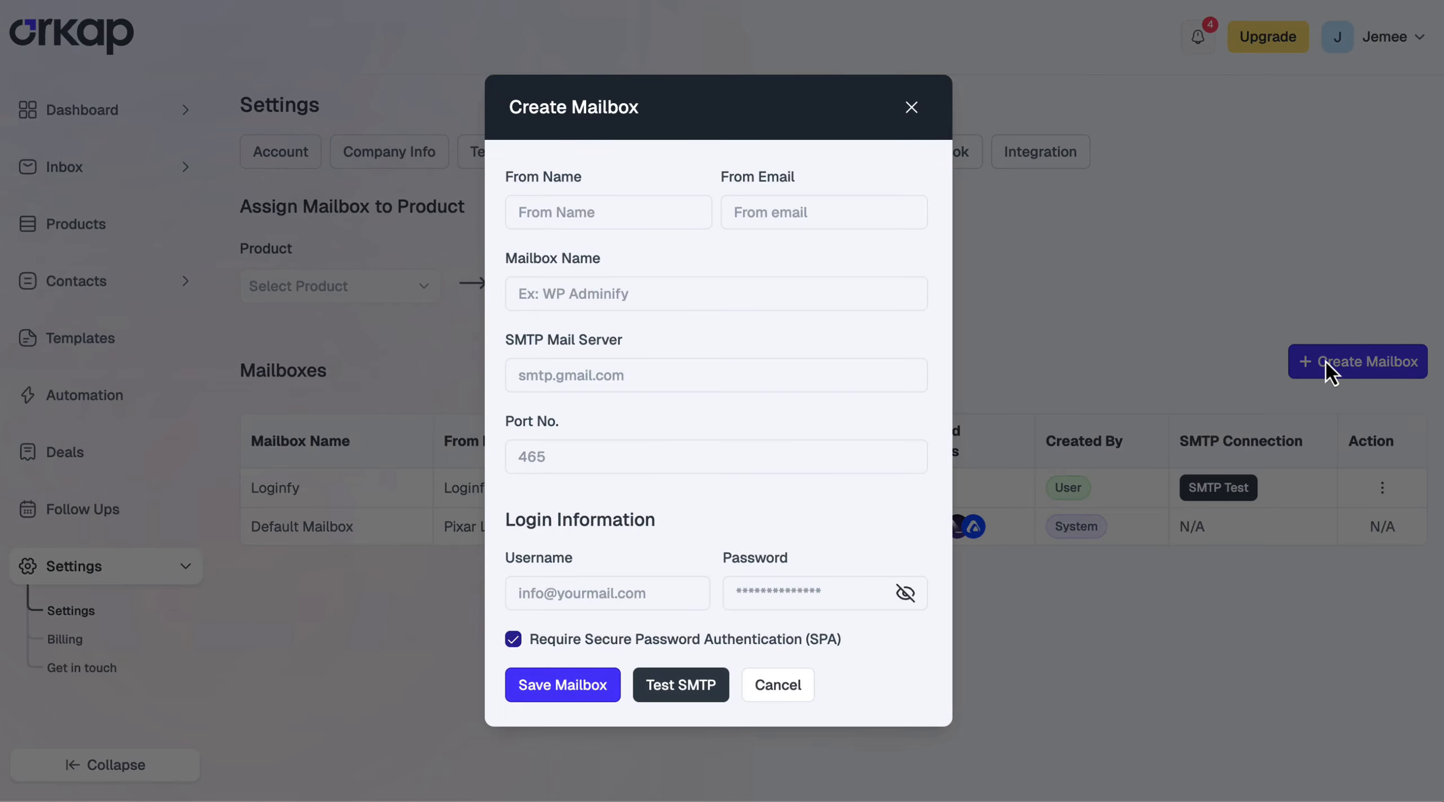
click(584, 211)
text(Darken)
click(607, 288)
text(Darken)
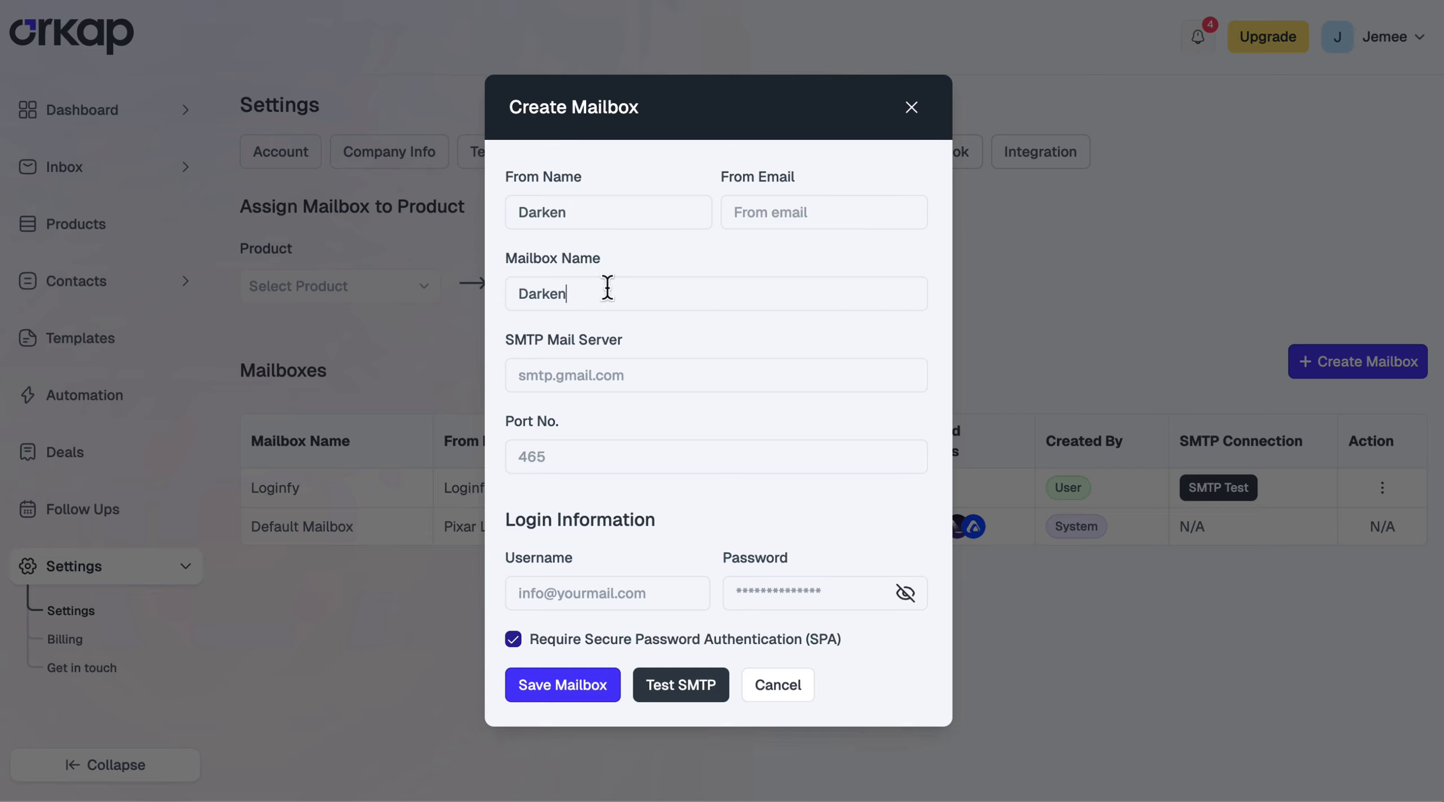
click(640, 377)
key(ctrl+v)
click(717, 454)
text(465)
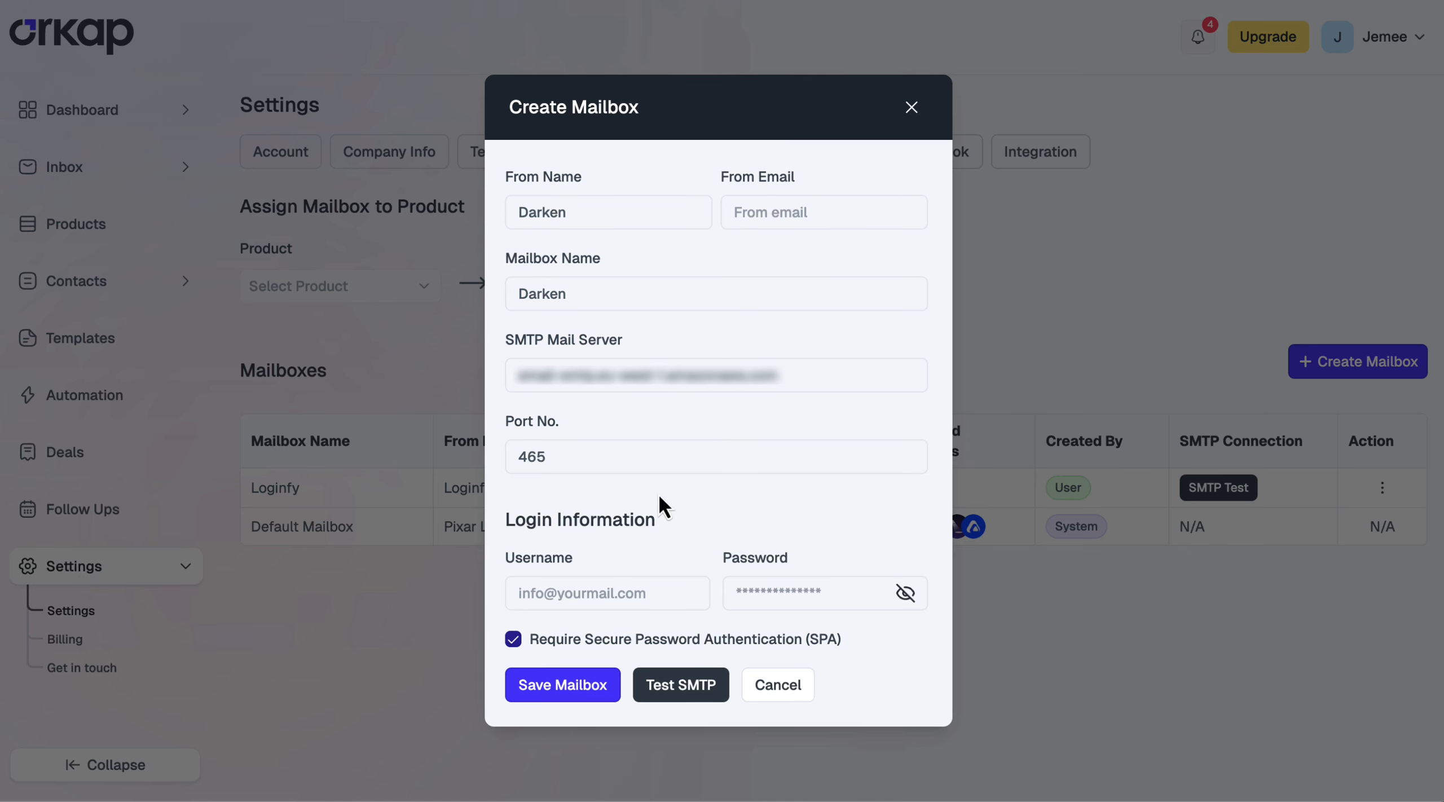
Enter the SMTP username, password and Darken sender e-mail, test the SMTP connection, and save the mailbox
click(599, 594)
key(ctrl+v)
key(ctrl+v)
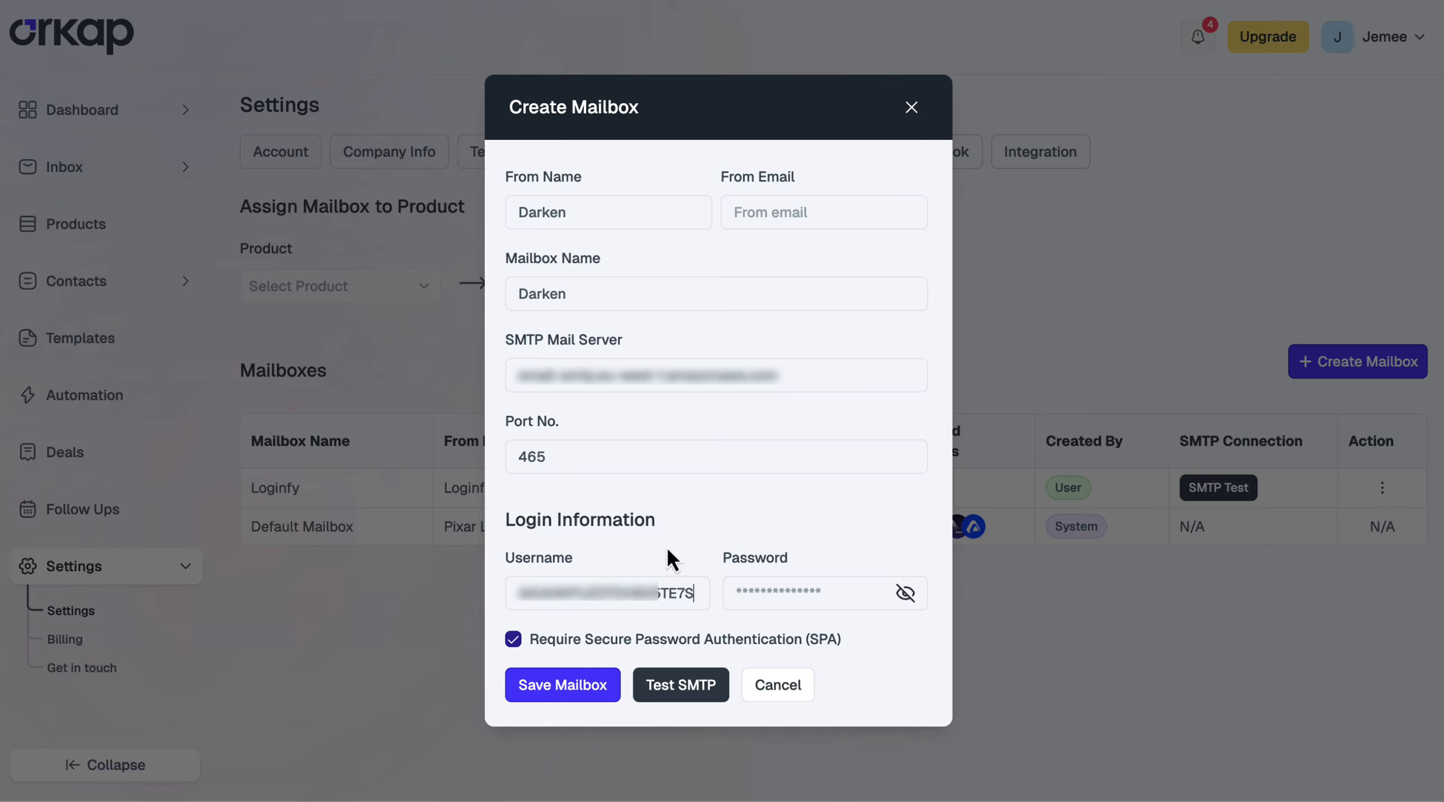
click(829, 590)
key(ctrl+v)
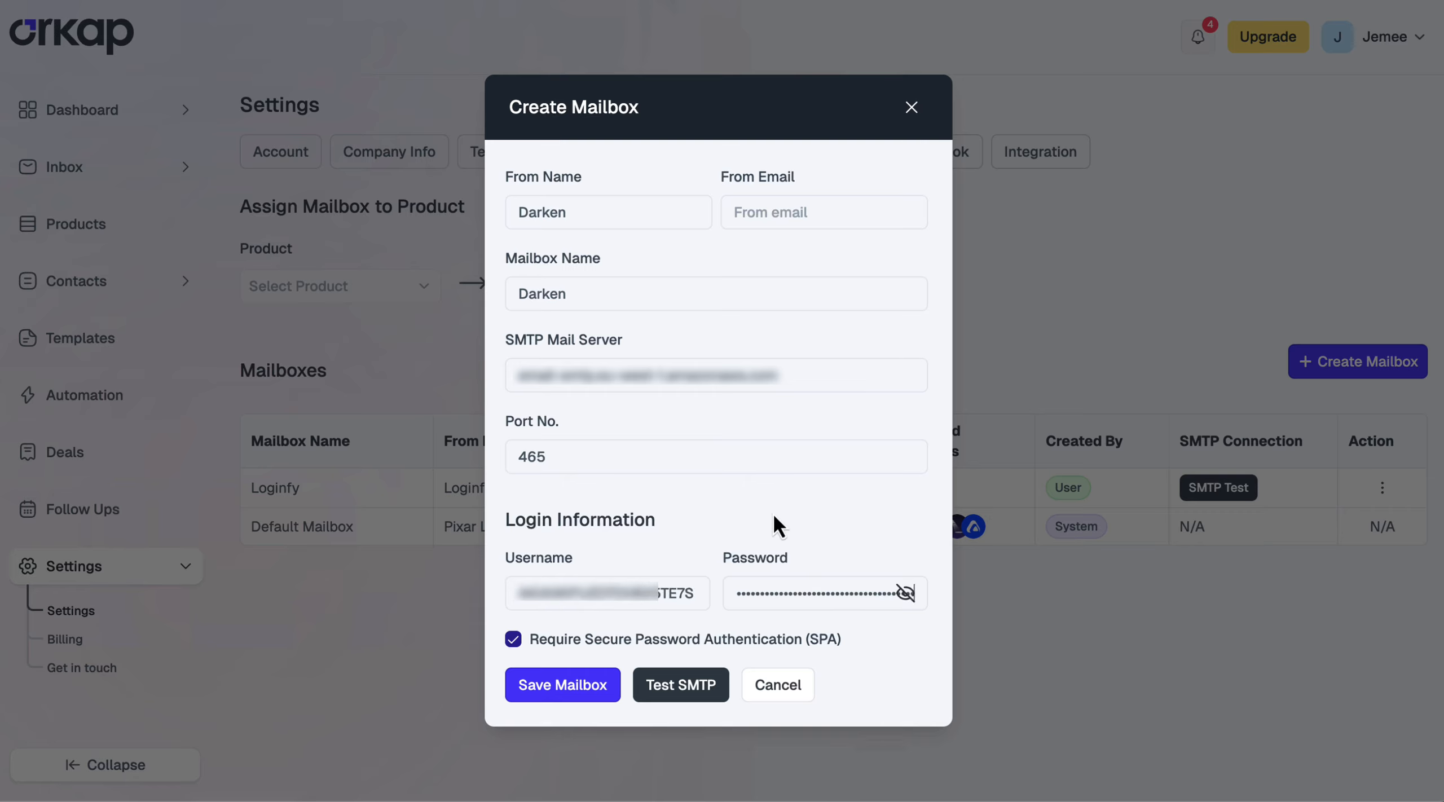
click(793, 215)
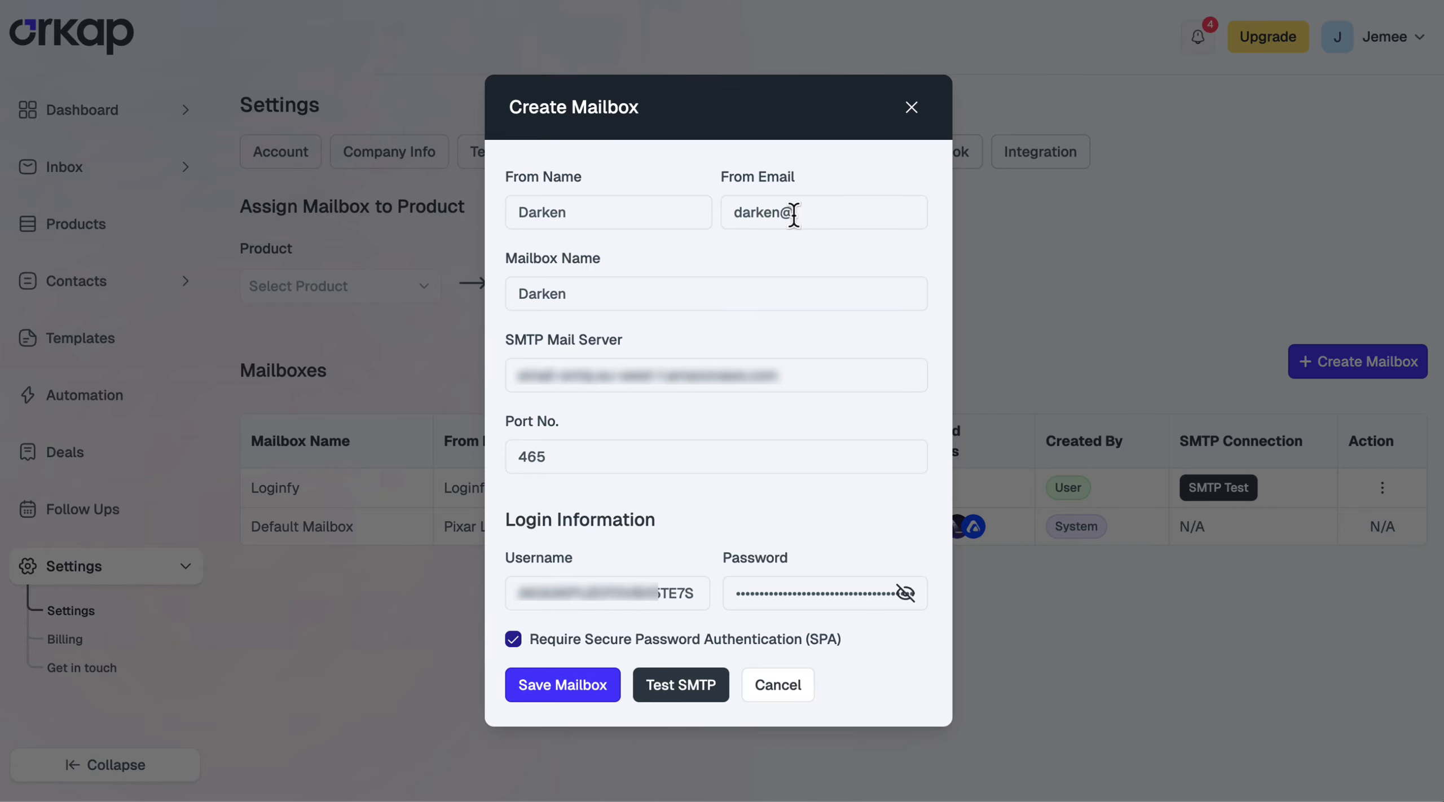
click(699, 683)
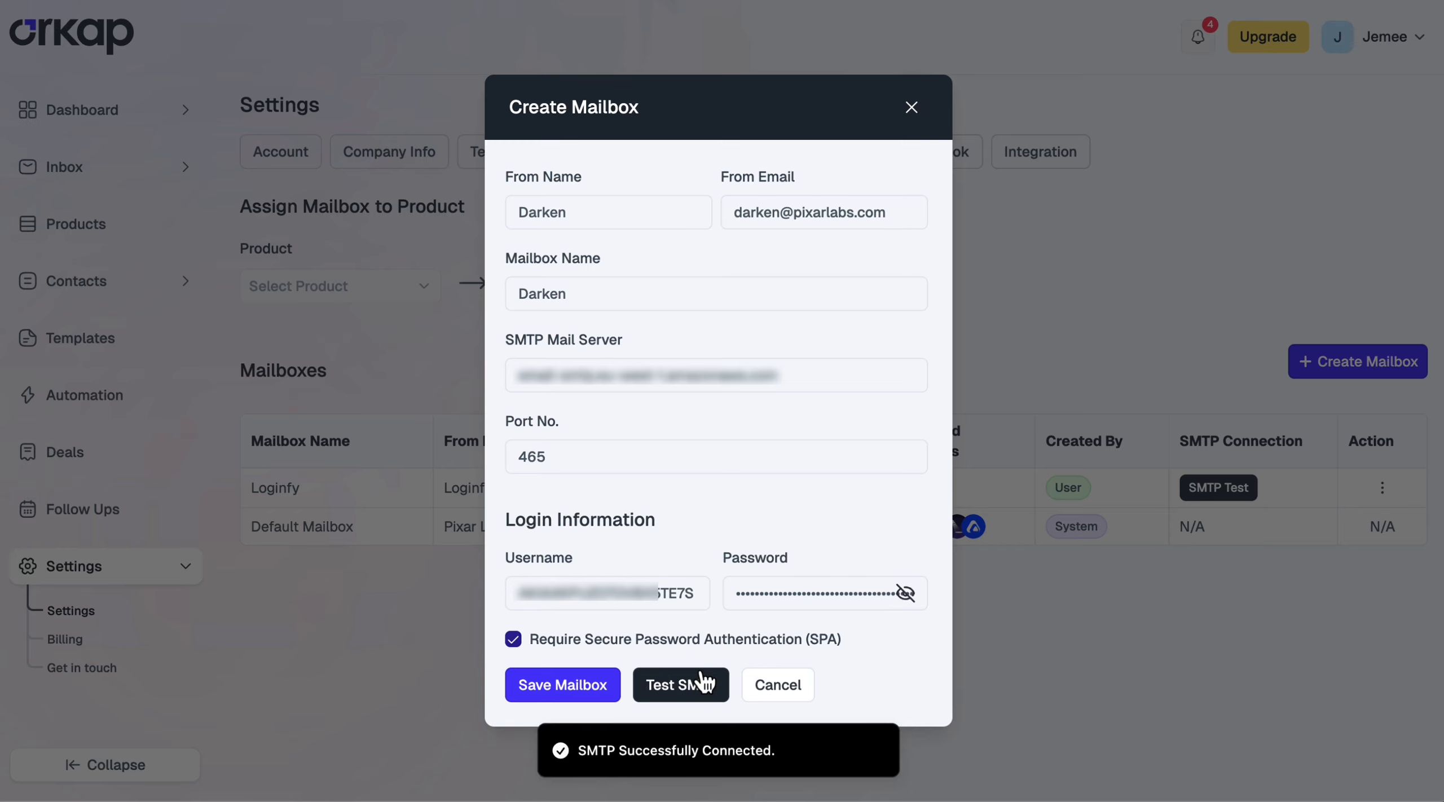
click(556, 689)
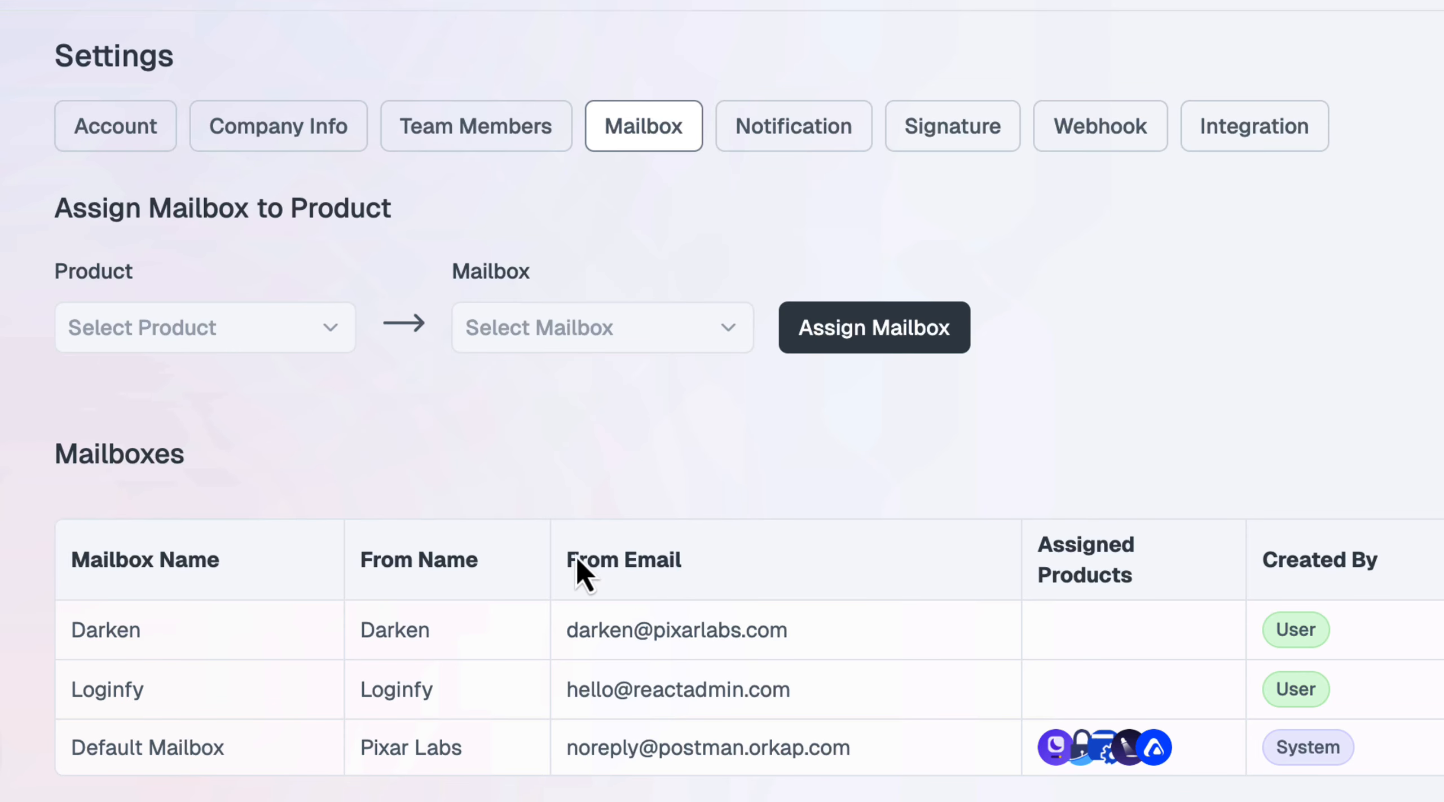
click(255, 336)
Under Assign Mailbox to Product, pair the Darken product with the Darken mailbox
click(191, 388)
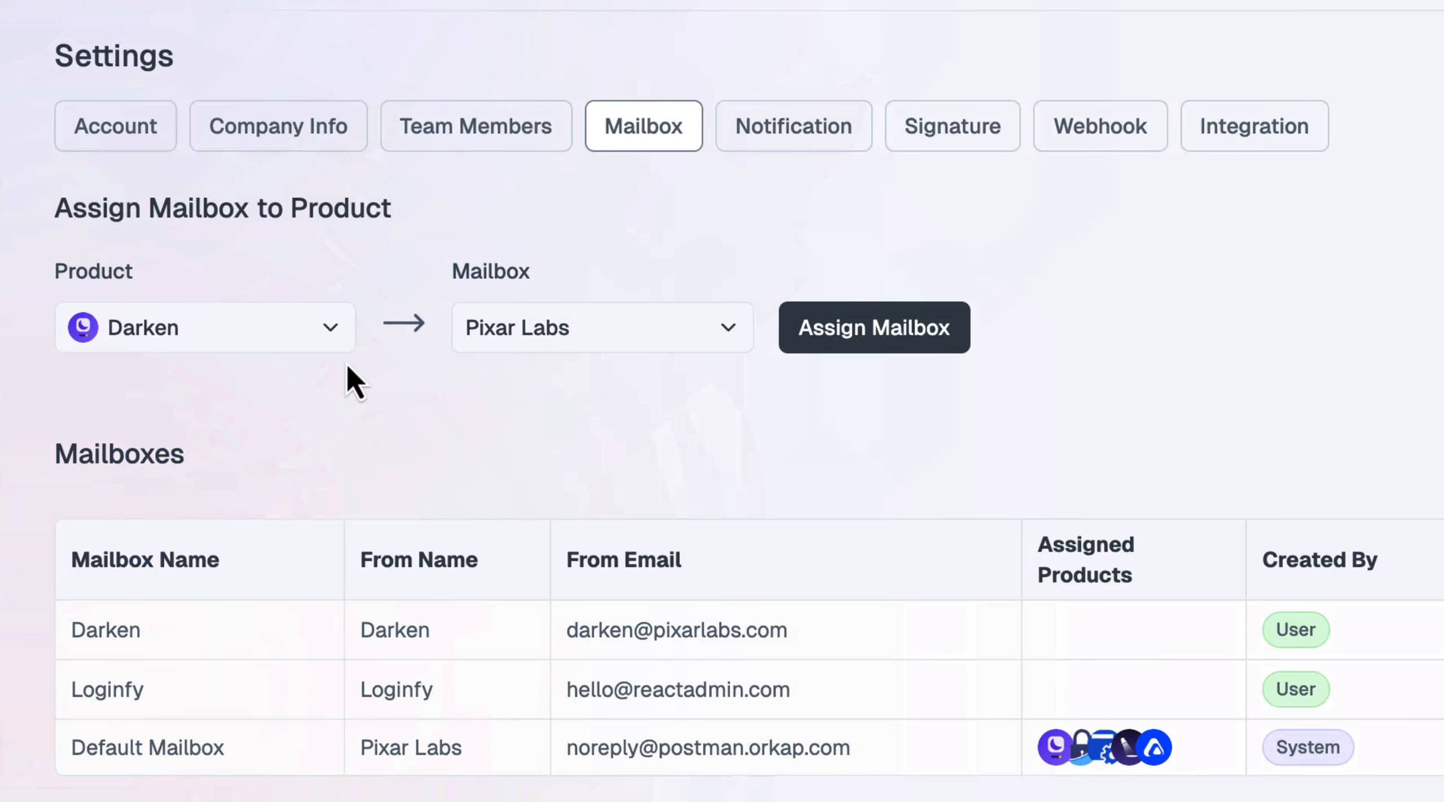
click(658, 336)
click(569, 384)
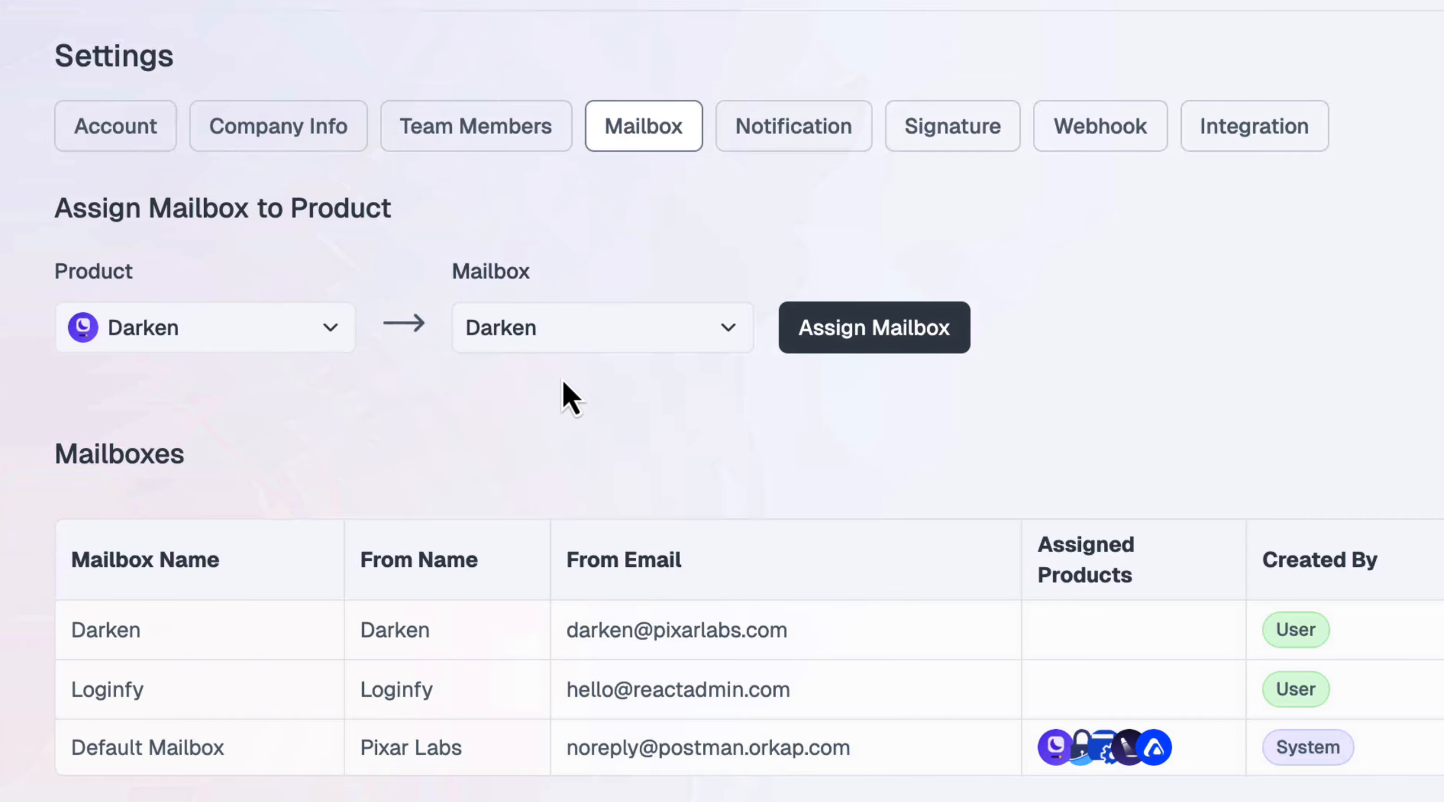
click(852, 333)
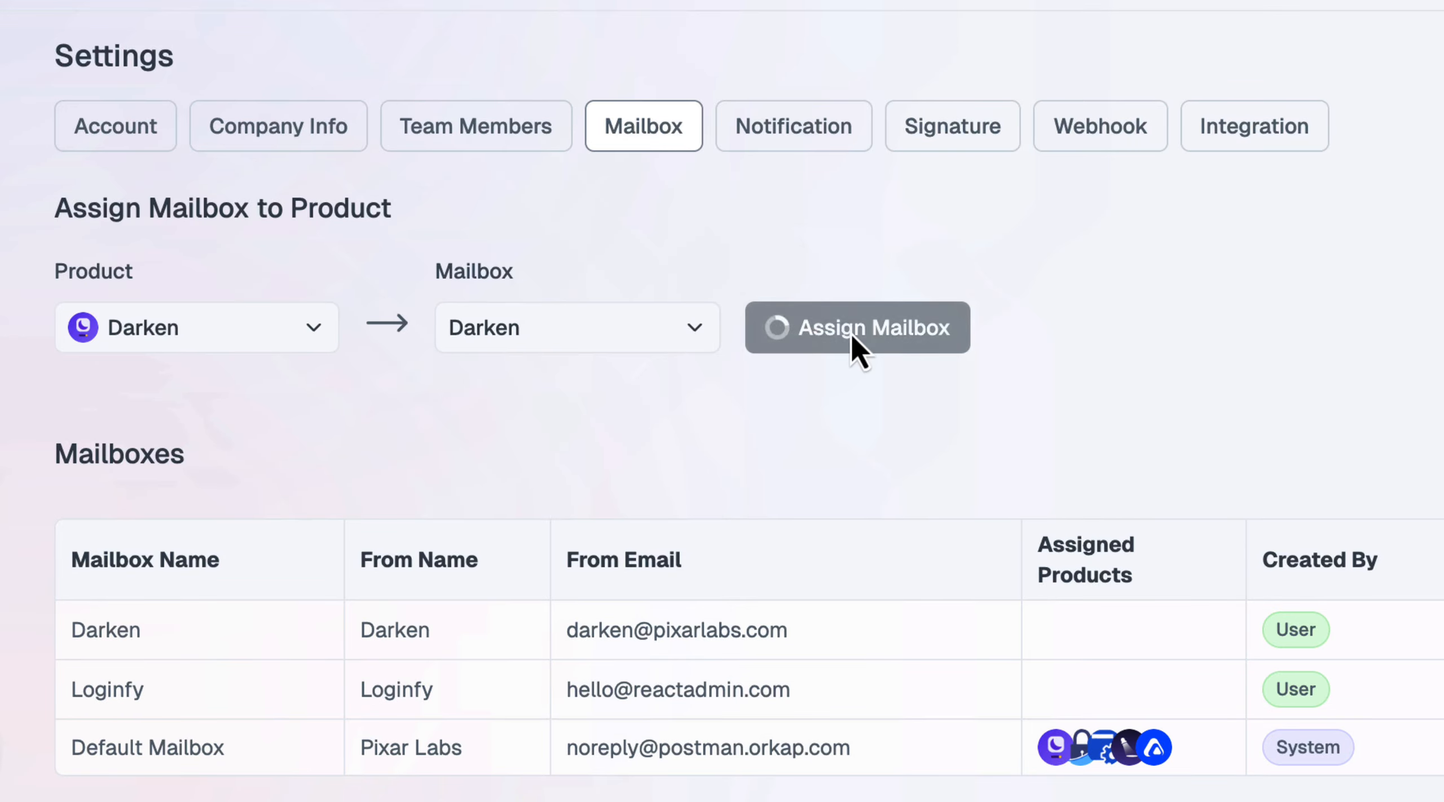
mouse_move(1071, 636)
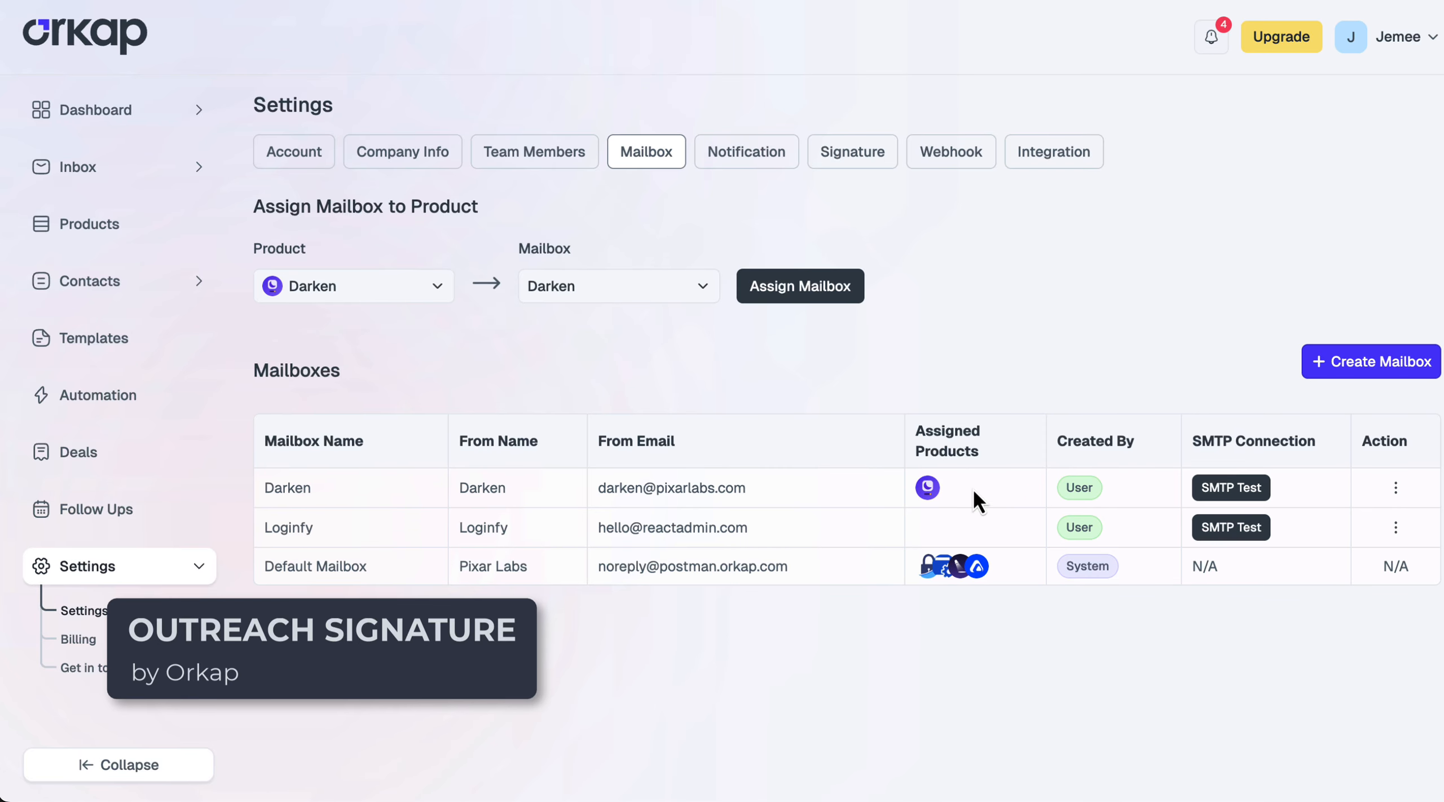
Create and save 'WP Adminify Signature' with the pasted contact block as its content
click(869, 164)
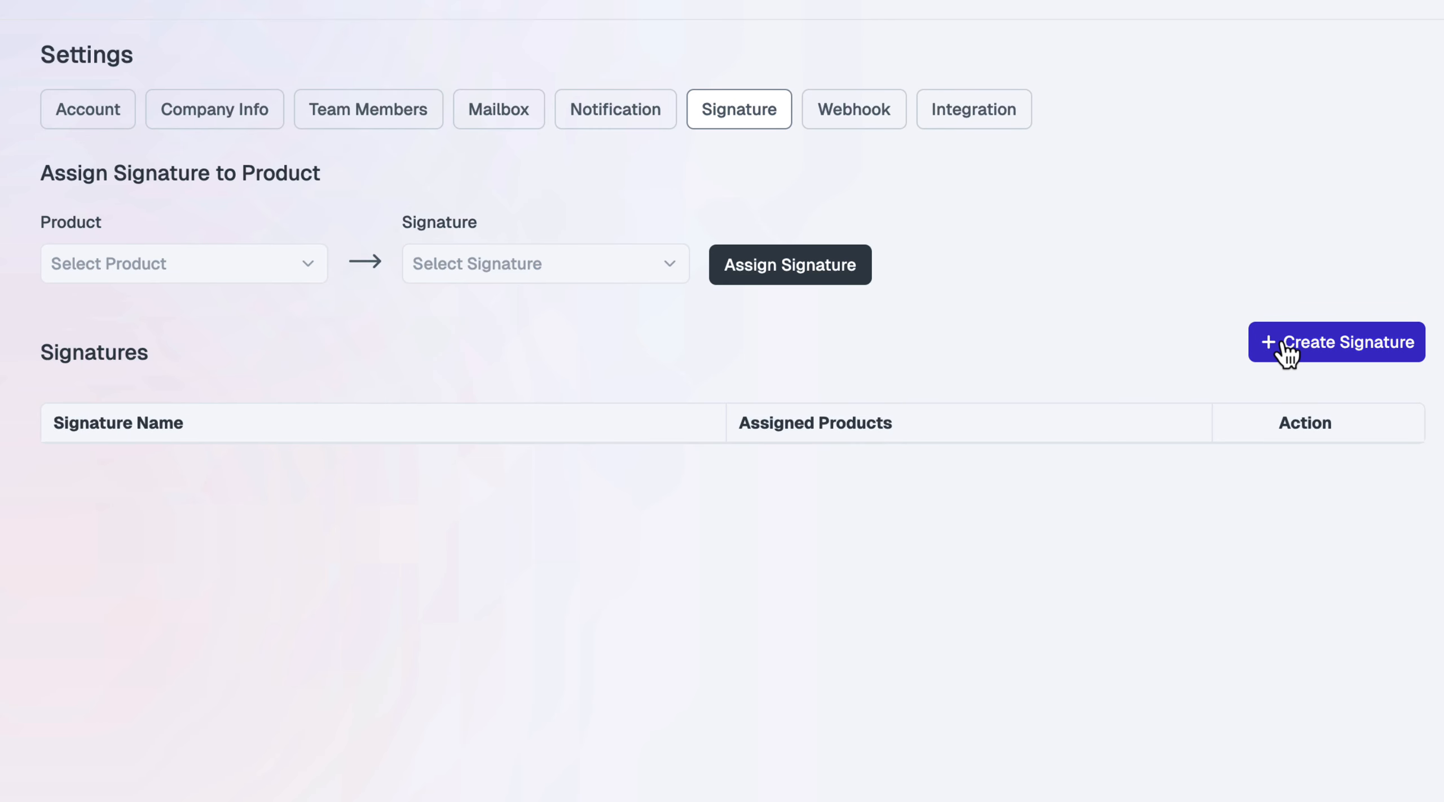
click(1335, 345)
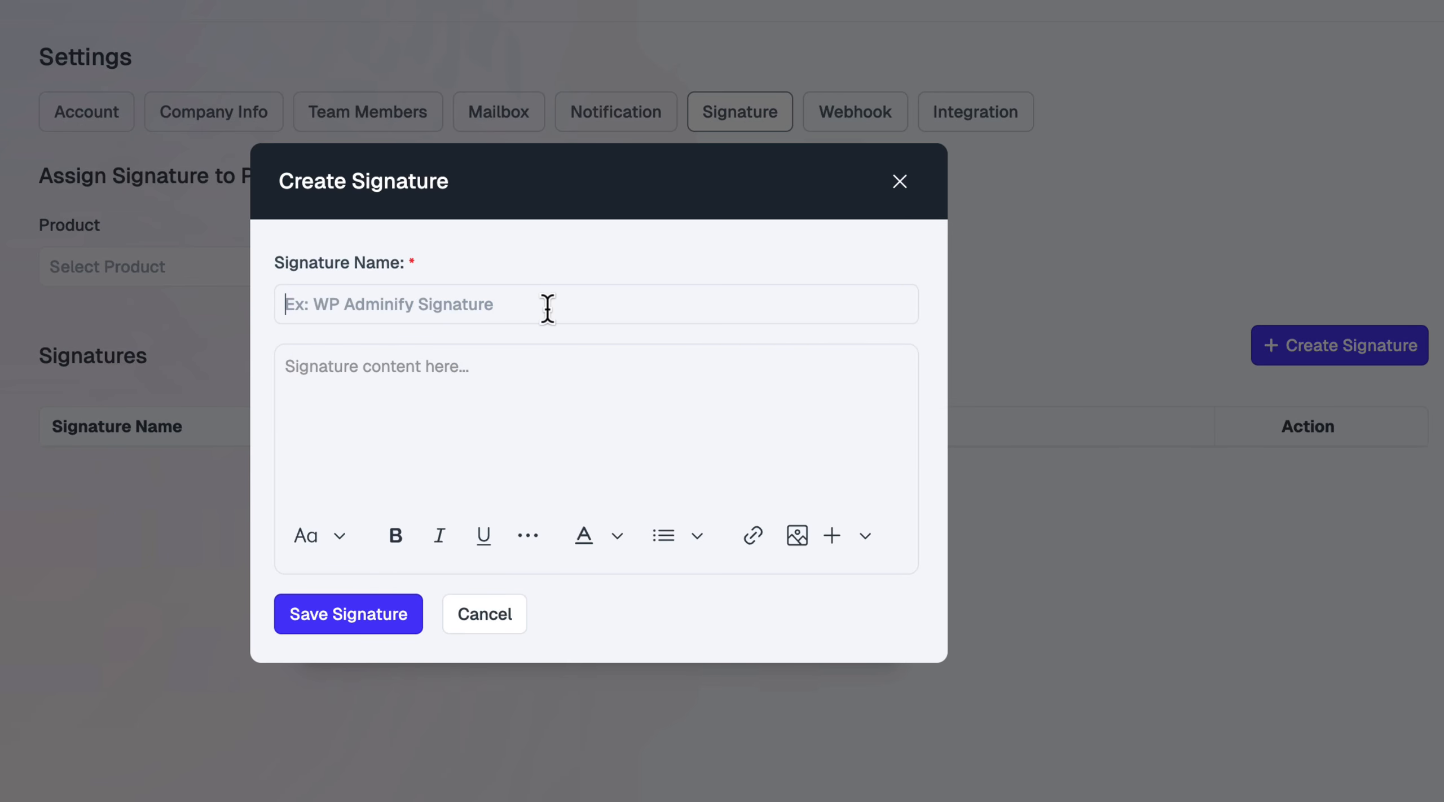
text(WP Admini)
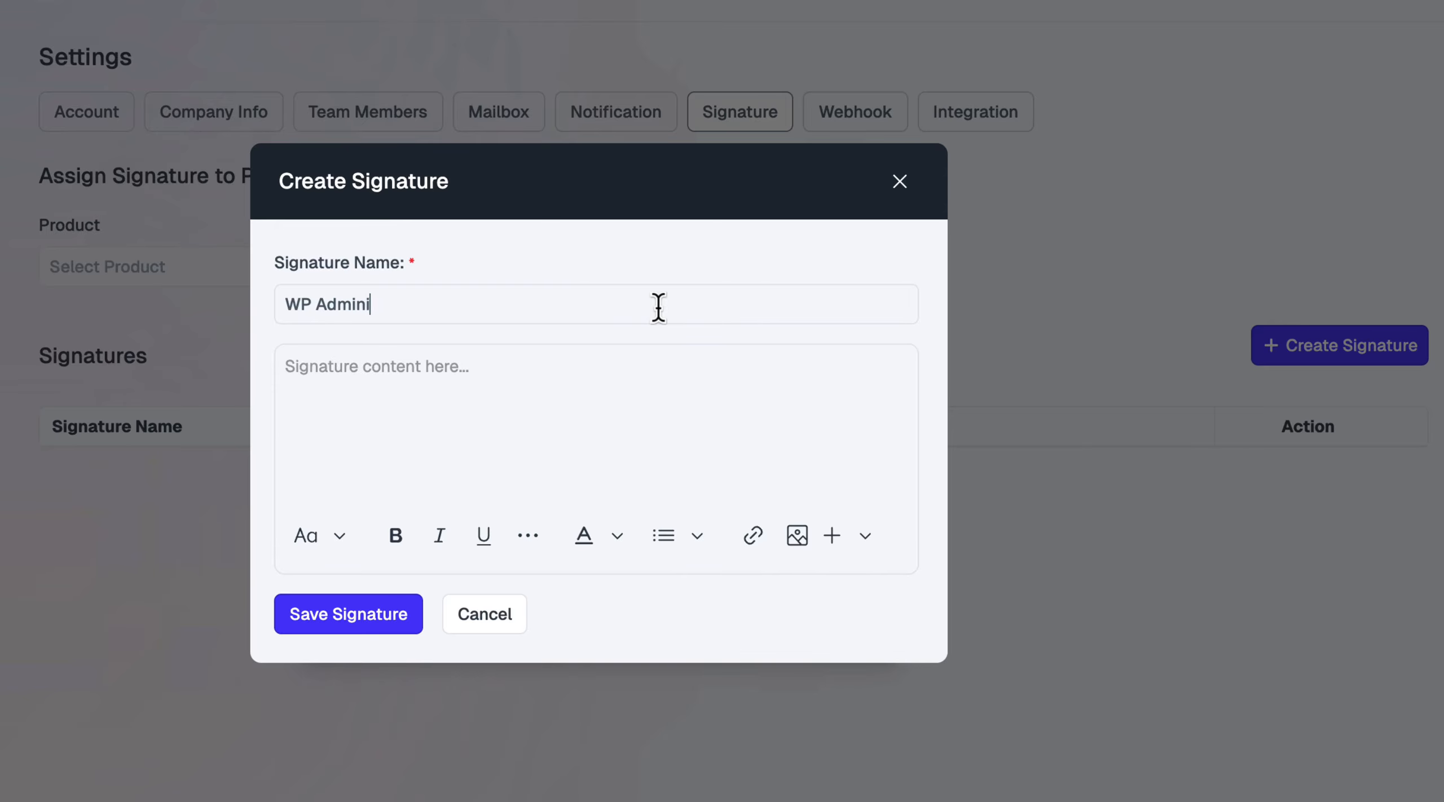
text(fy Signature)
click(618, 418)
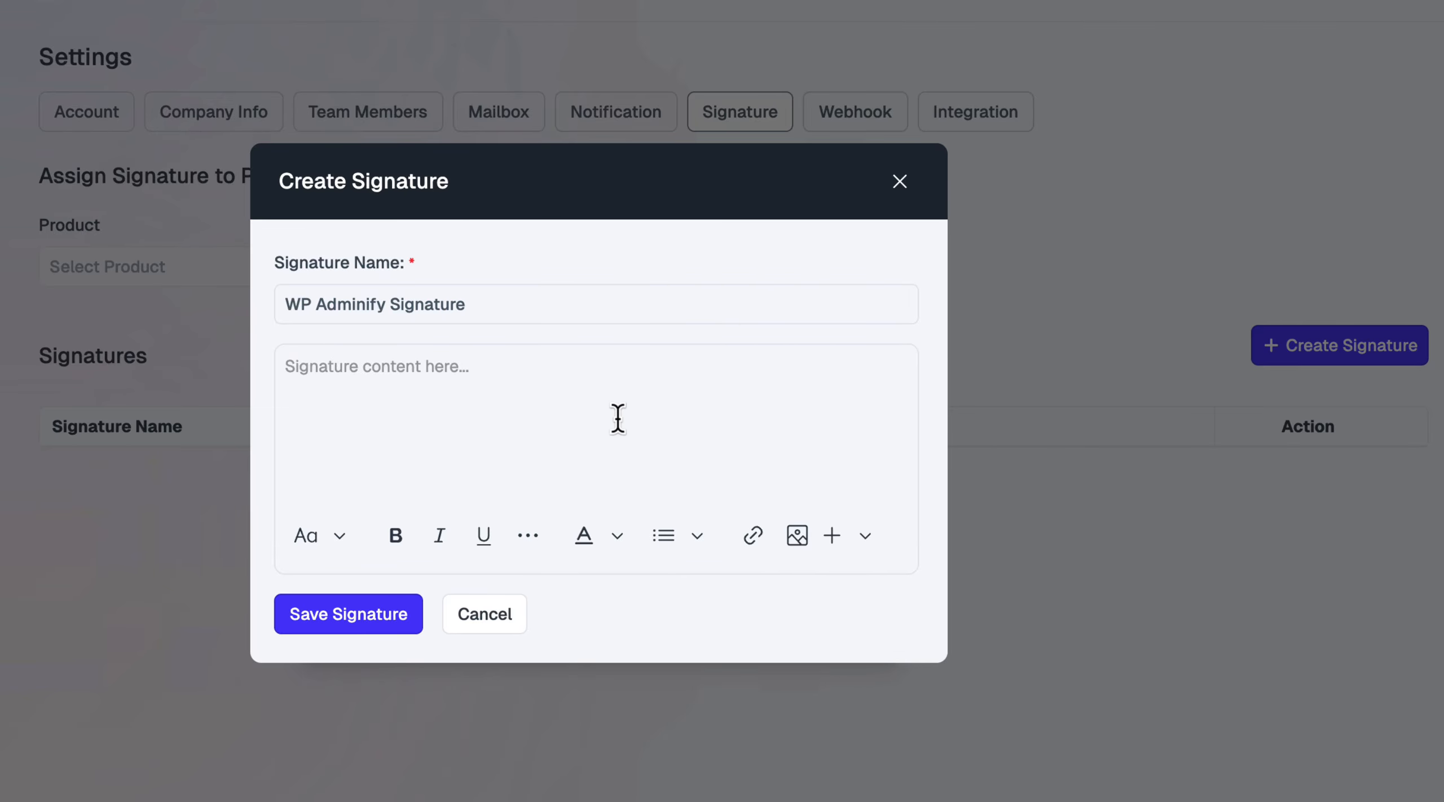
key(super+v)
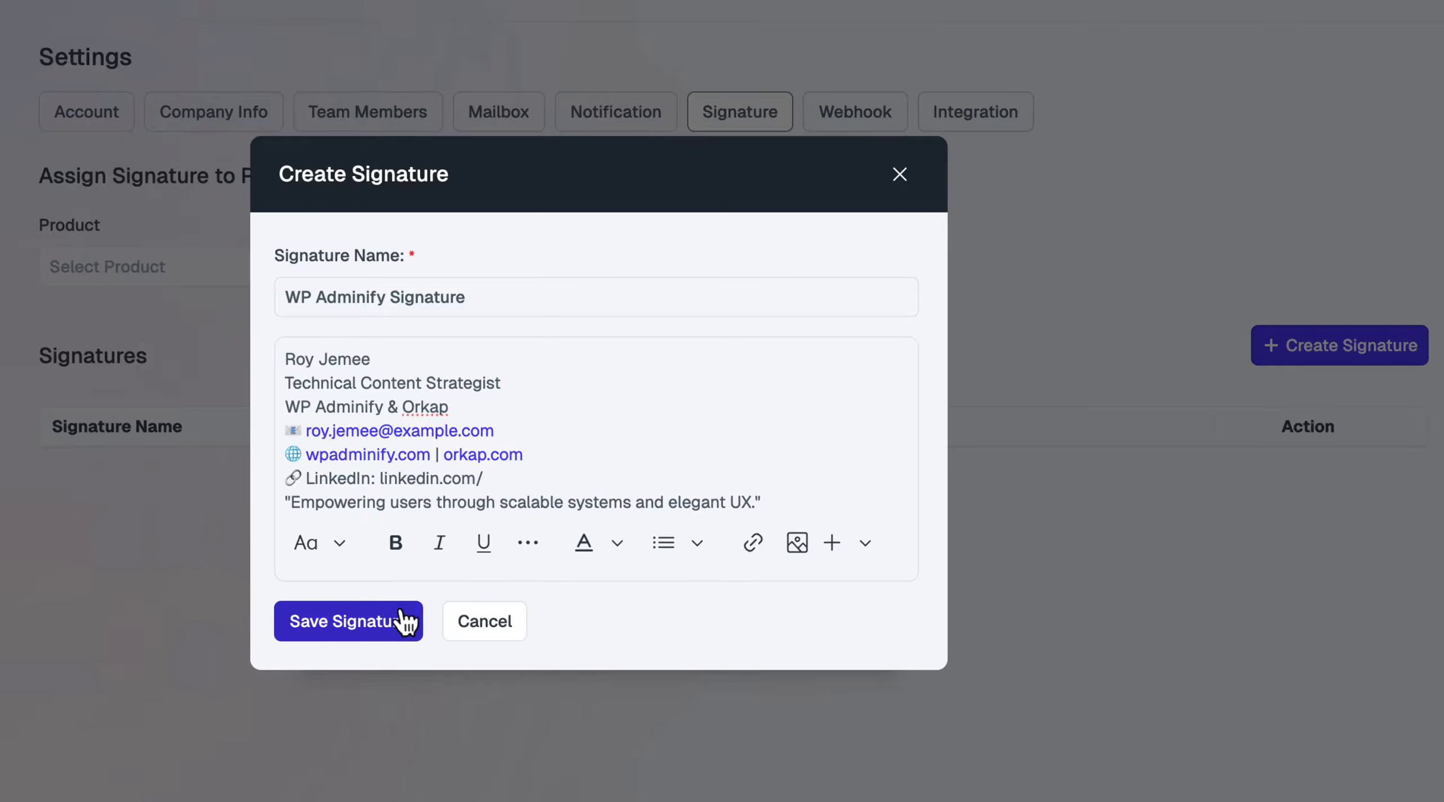
click(375, 627)
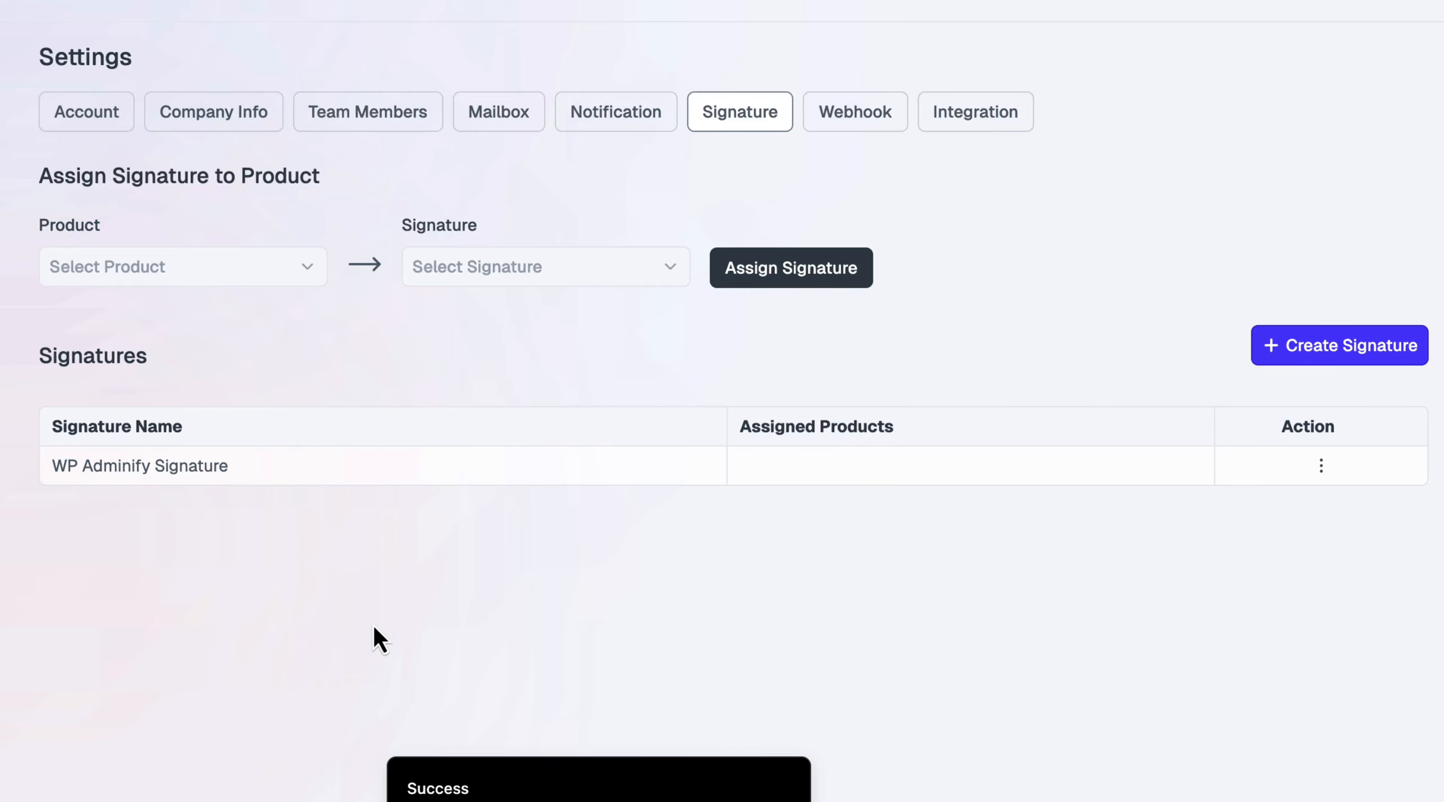
Pick product WP Adminify and signature WP Adminify Signature, then assign them
click(247, 281)
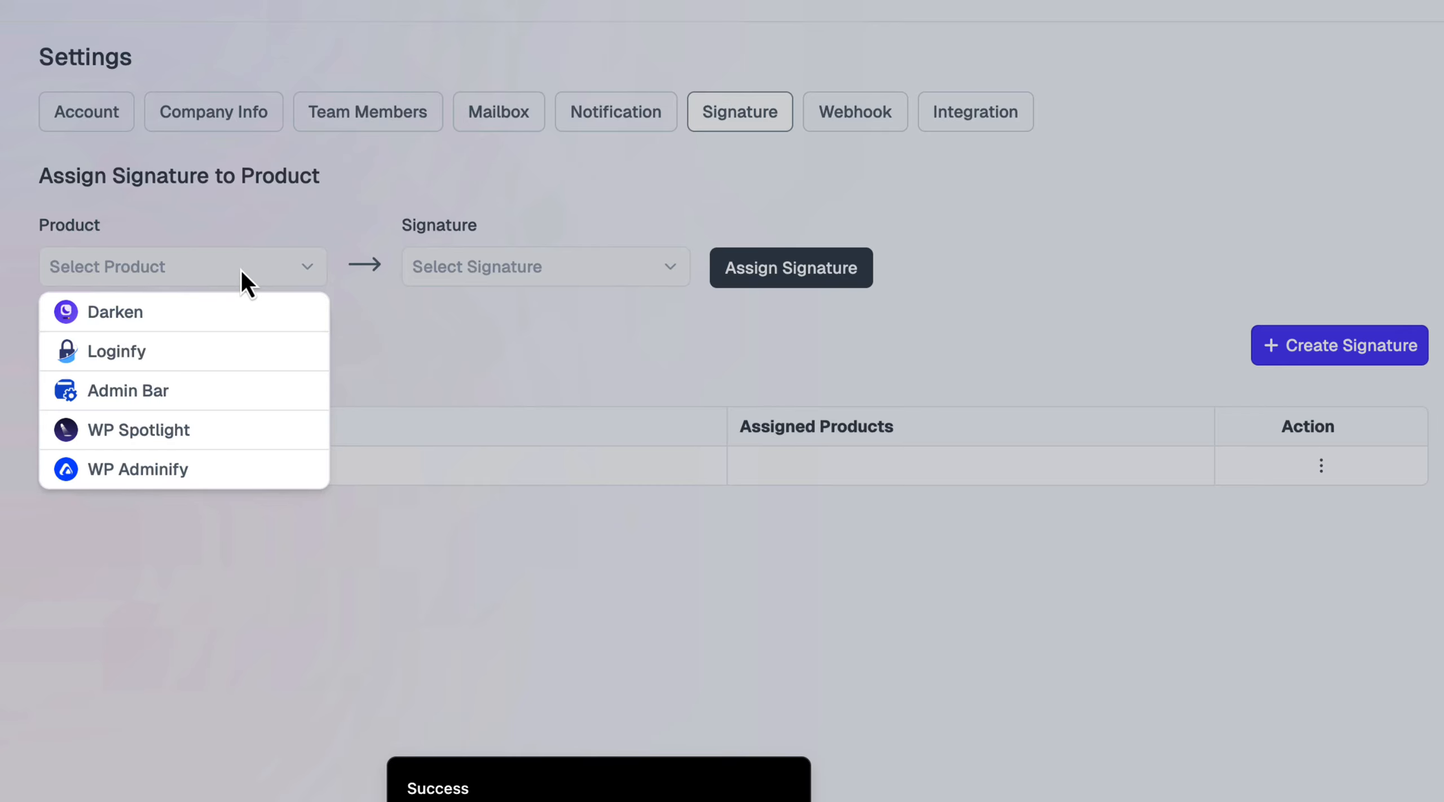
click(194, 470)
click(516, 276)
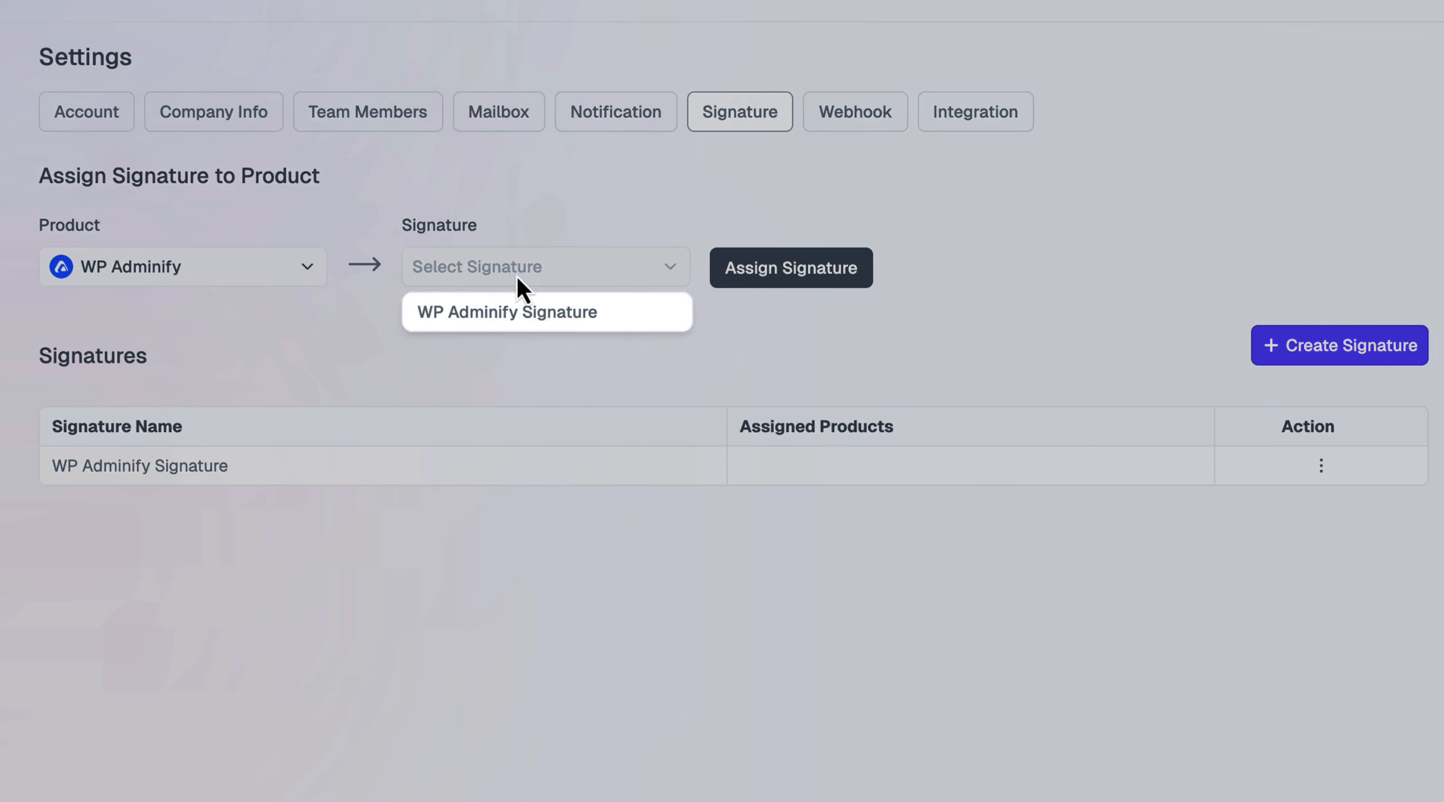
click(524, 326)
click(812, 274)
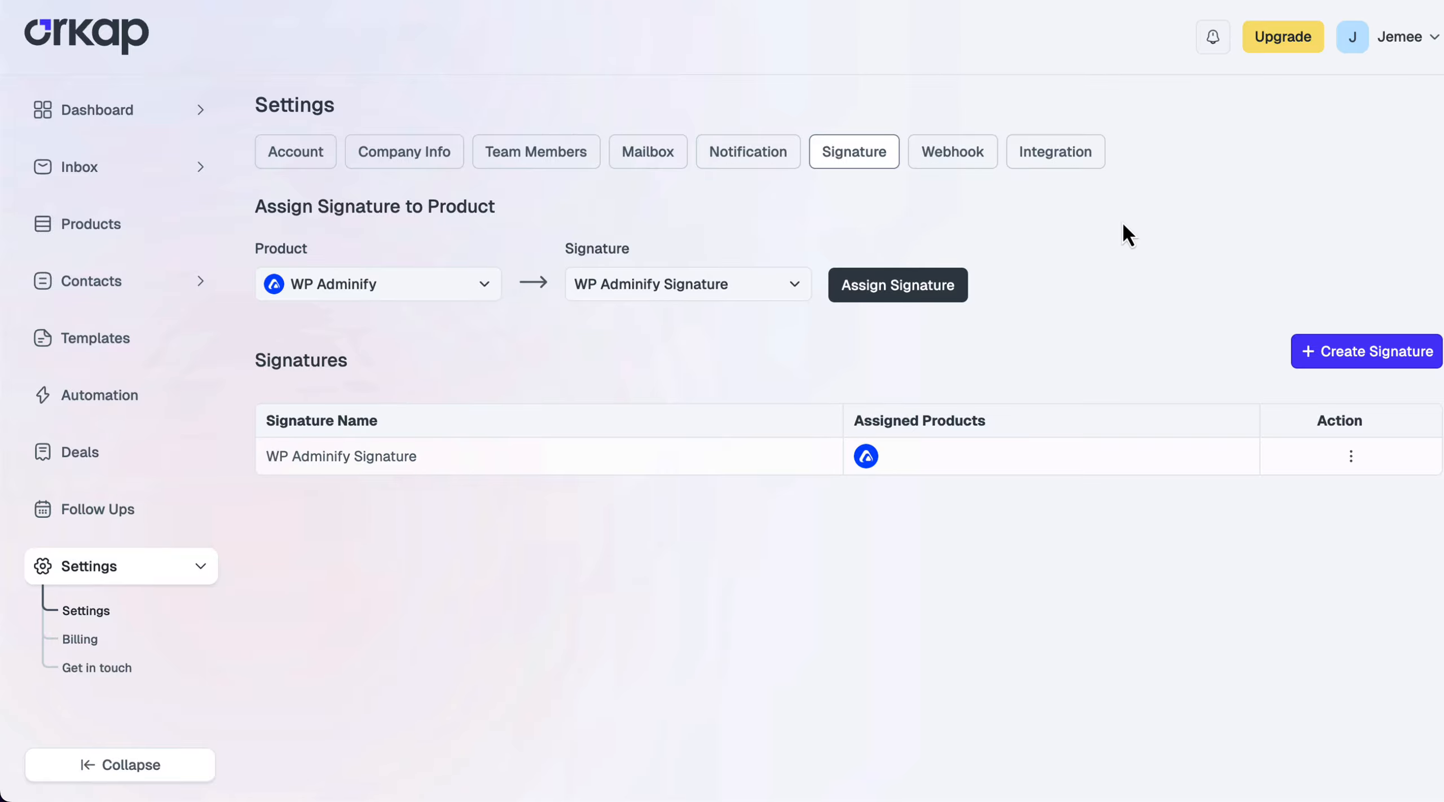
Invite a new member by name and pasted e-mail as Manager, leaving the invite pending
click(550, 153)
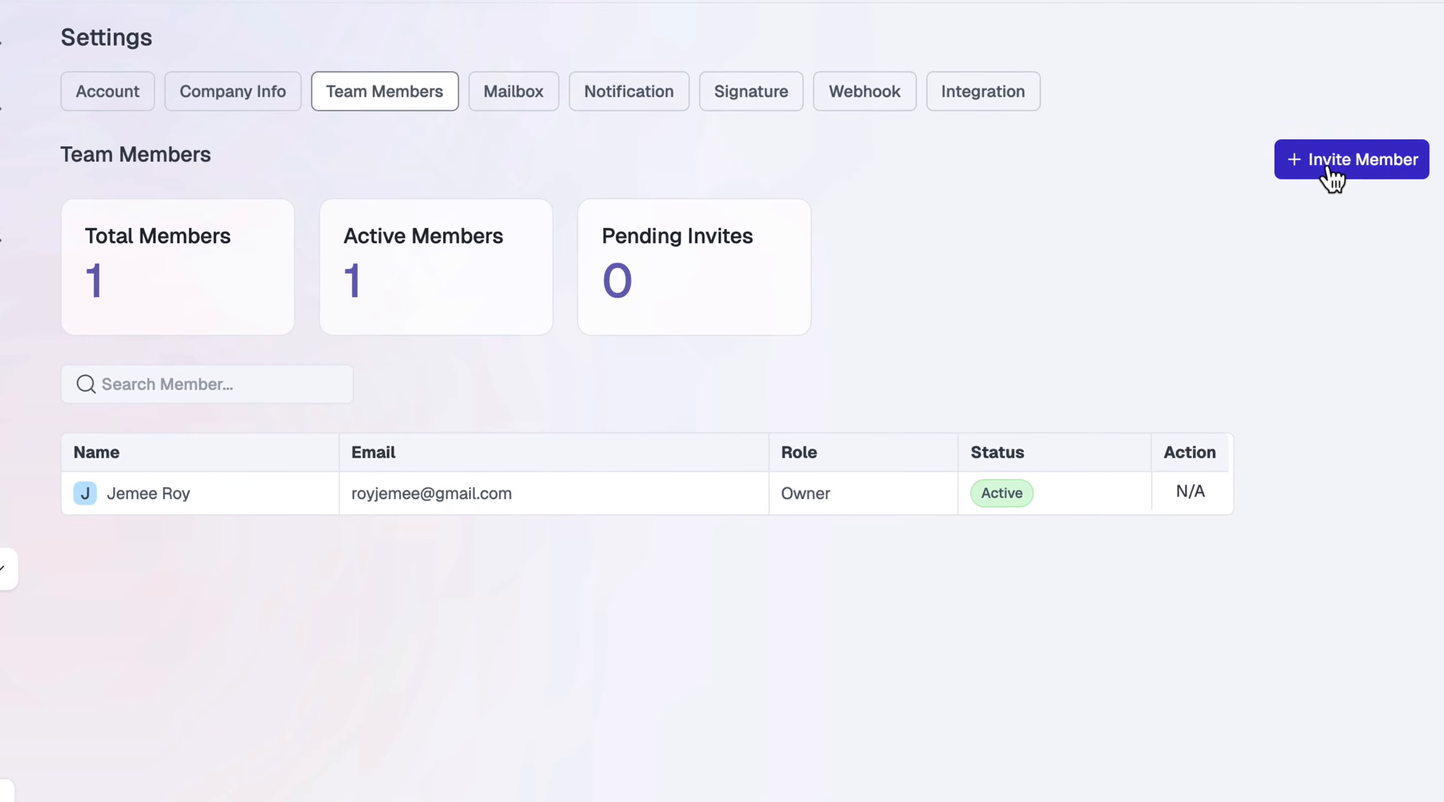
click(1343, 220)
click(440, 349)
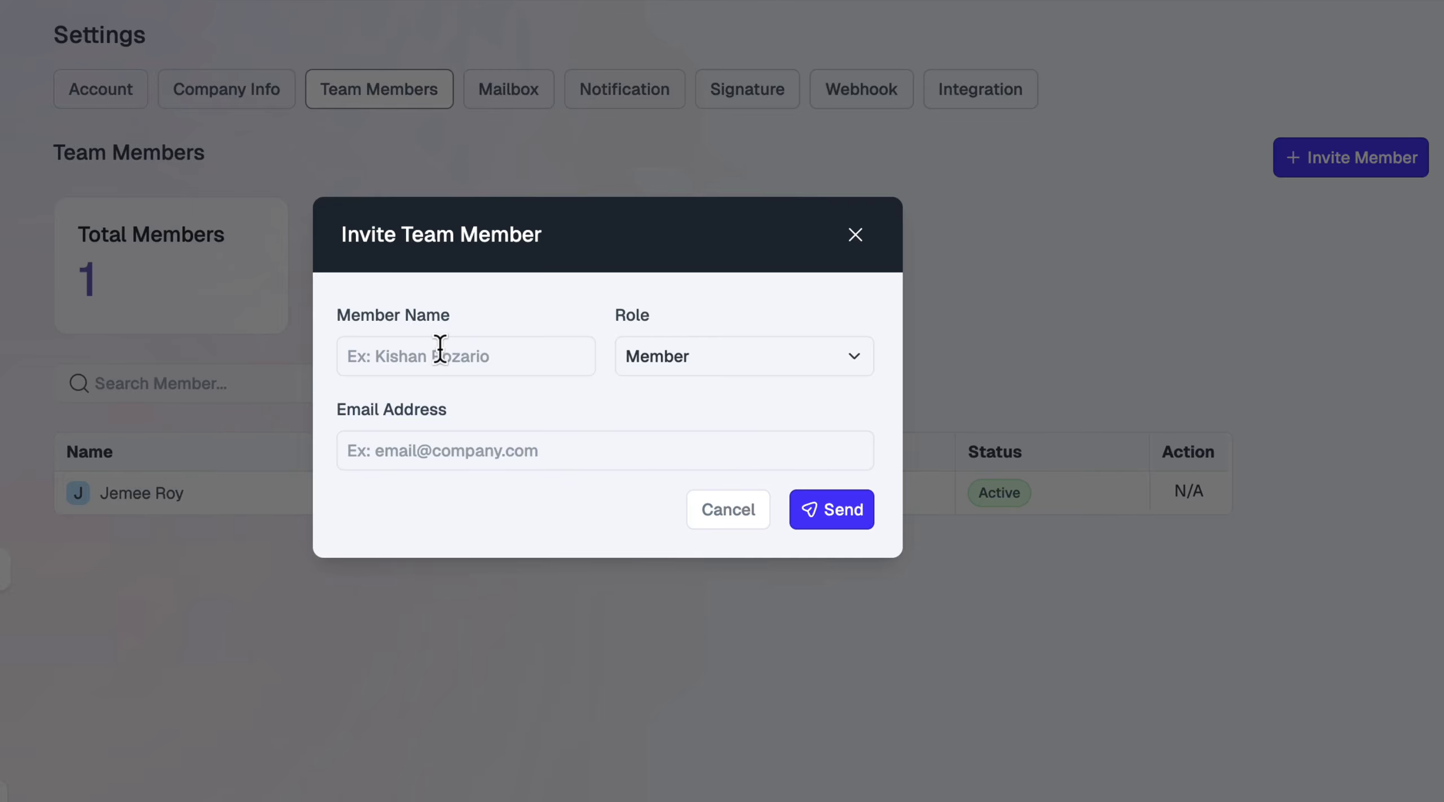
text(Linda)
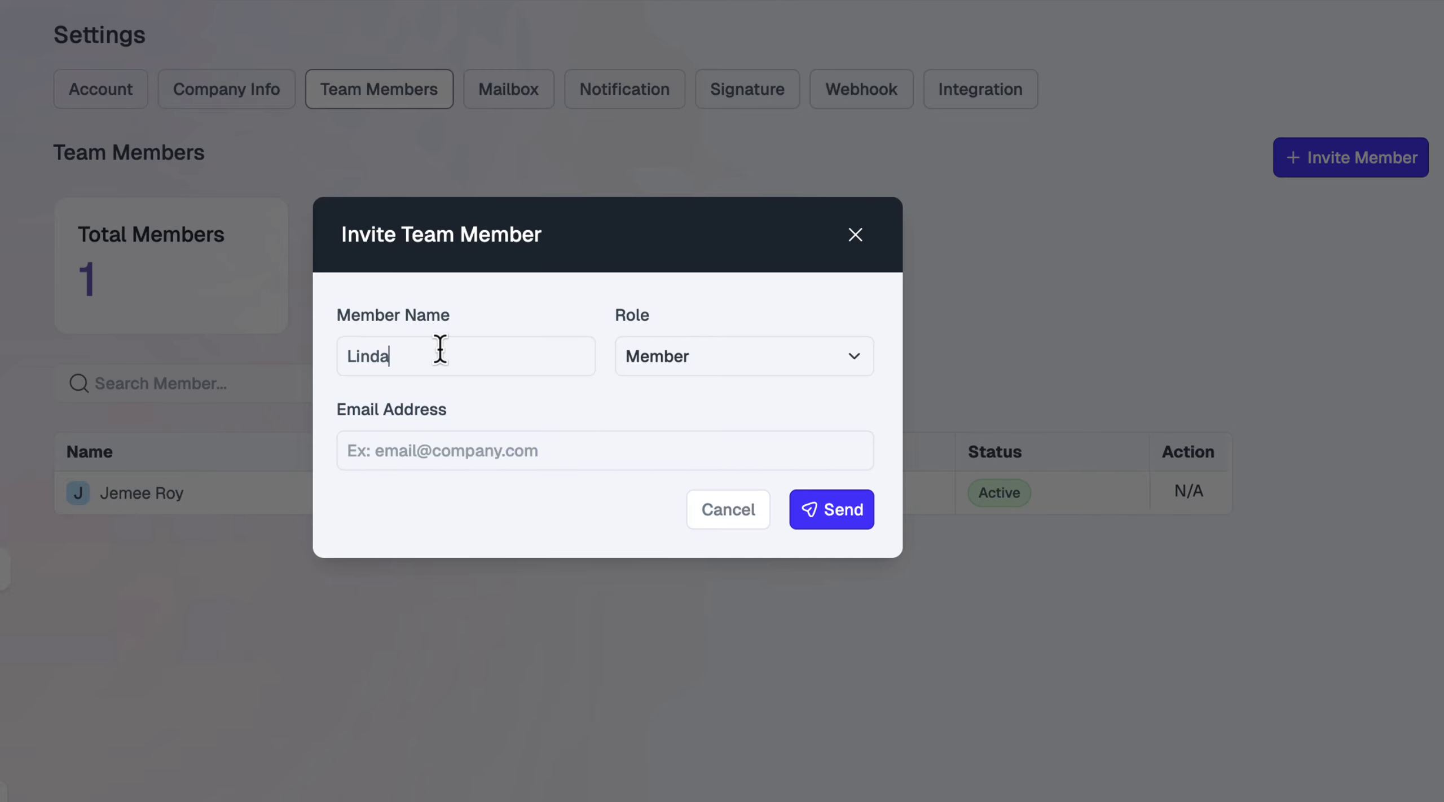
click(773, 361)
click(750, 438)
click(546, 458)
key(ctrl+v)
click(795, 509)
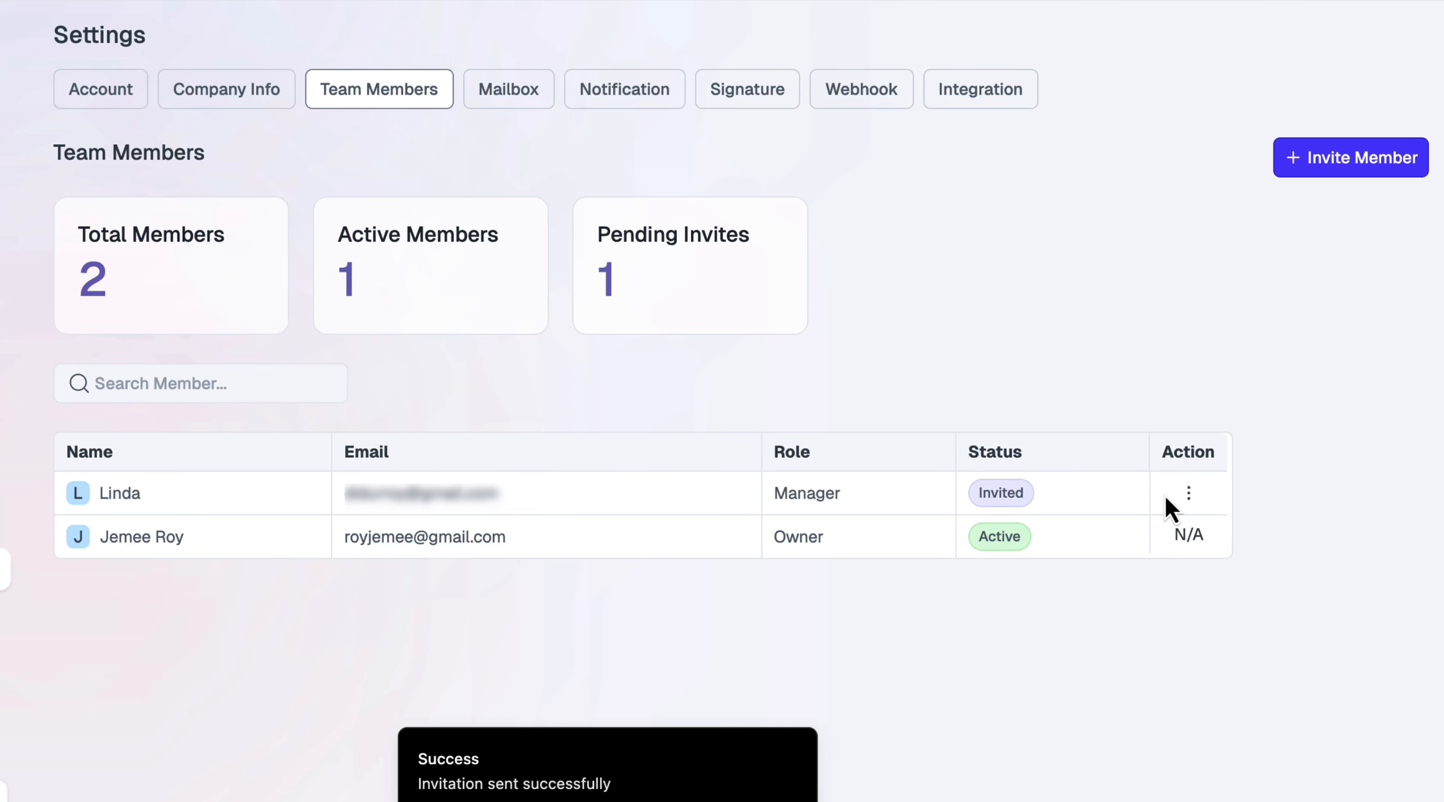
click(1191, 495)
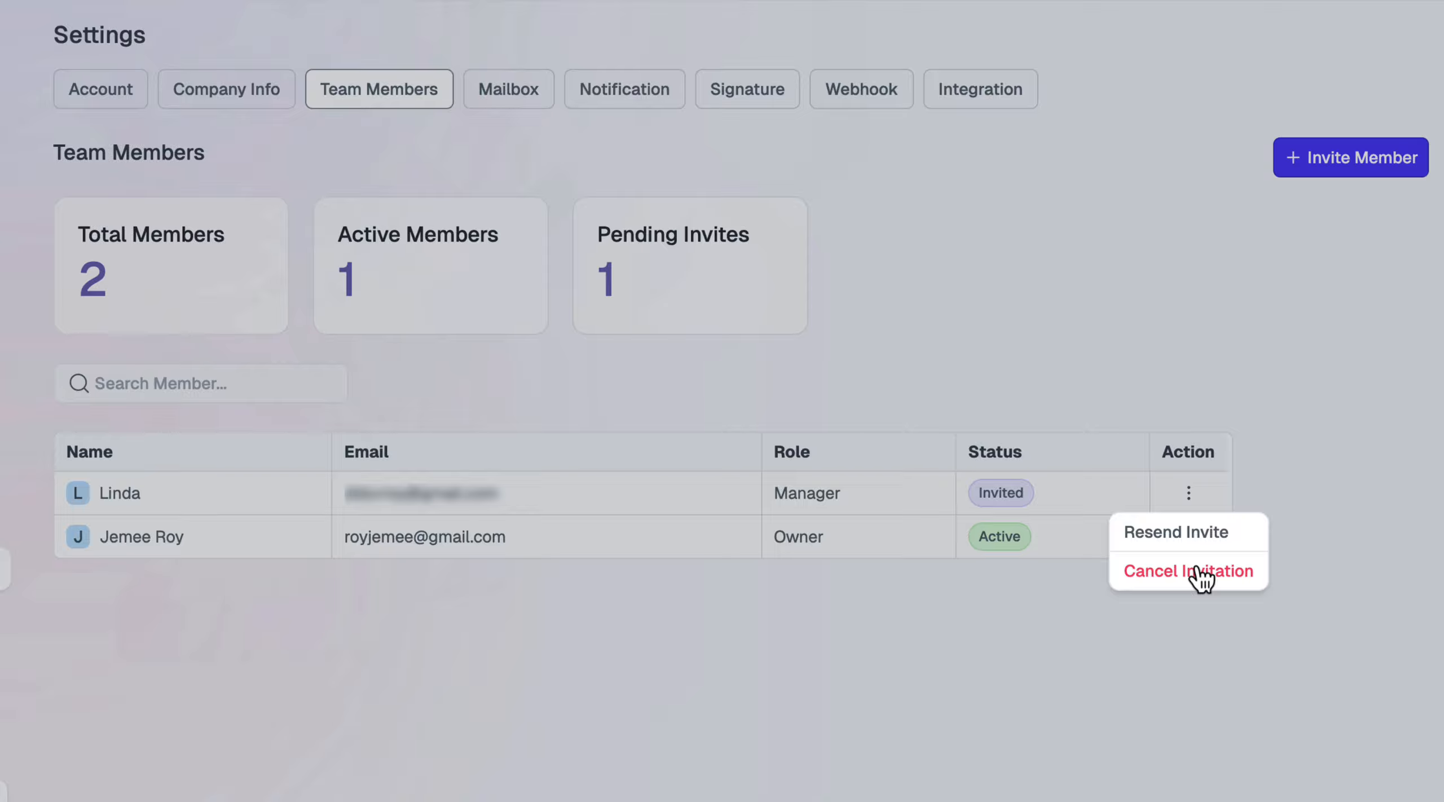
click(1223, 378)
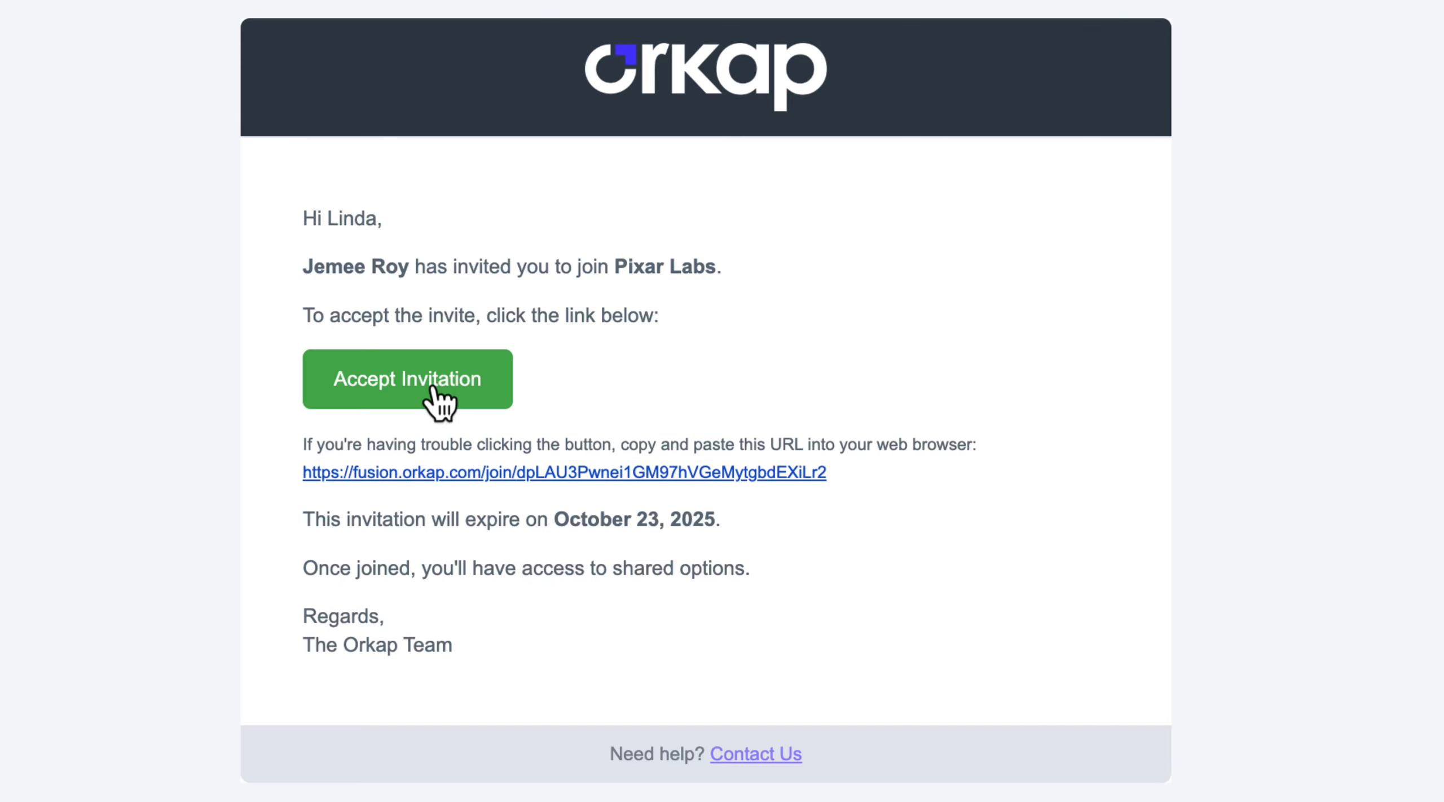
Accept the invitation, register with a pasted password, log in, and confirm the e-mail address
click(432, 388)
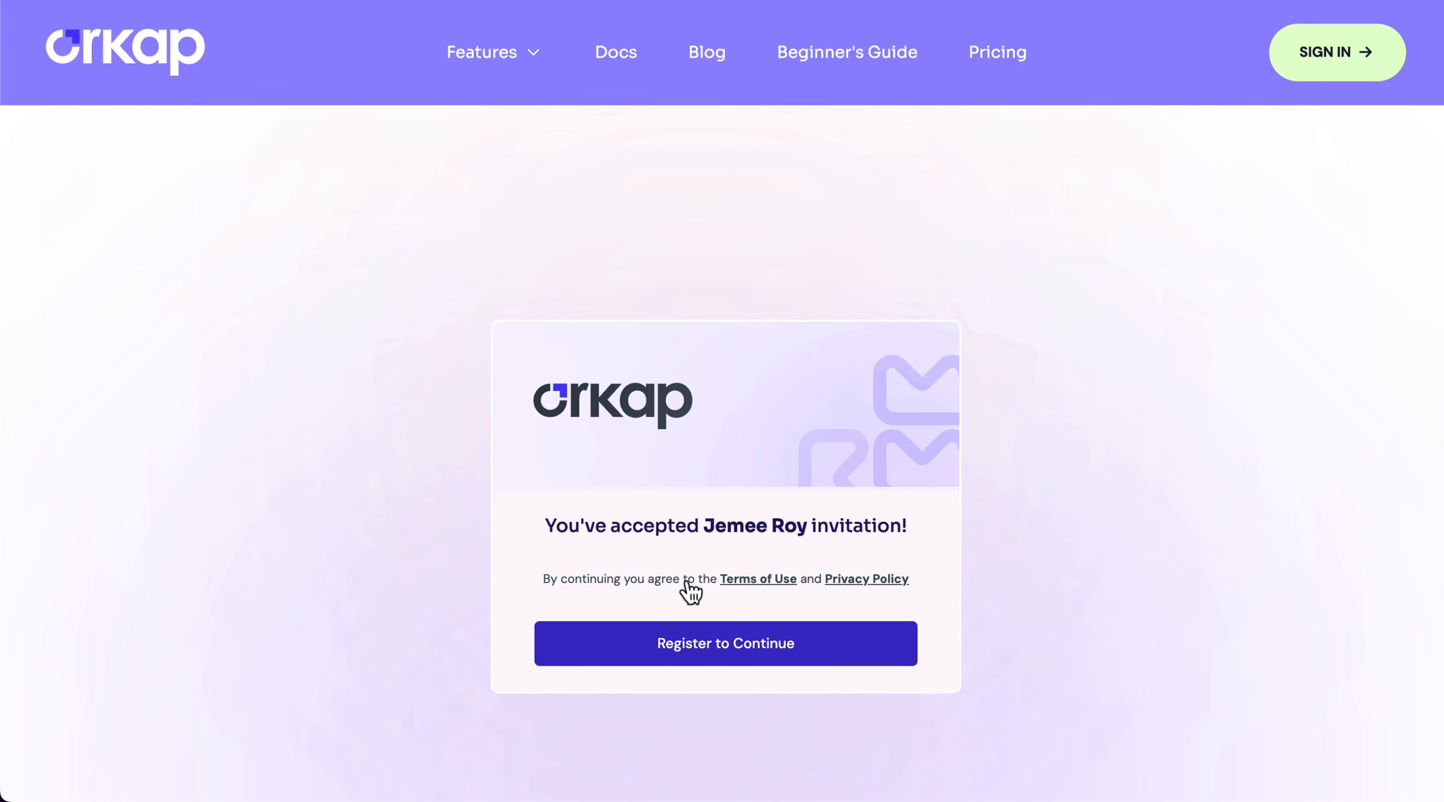
click(715, 648)
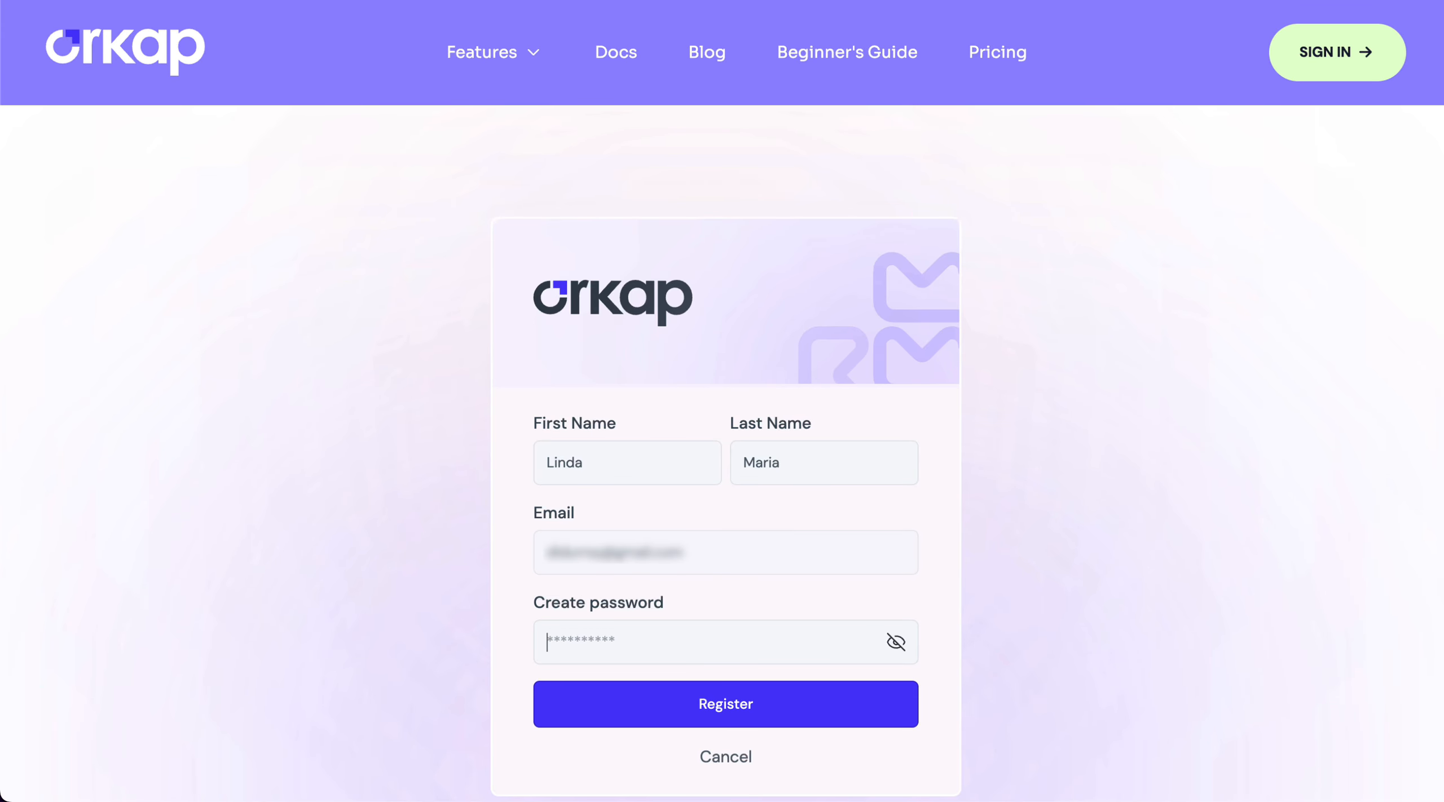
key(super+v)
click(736, 703)
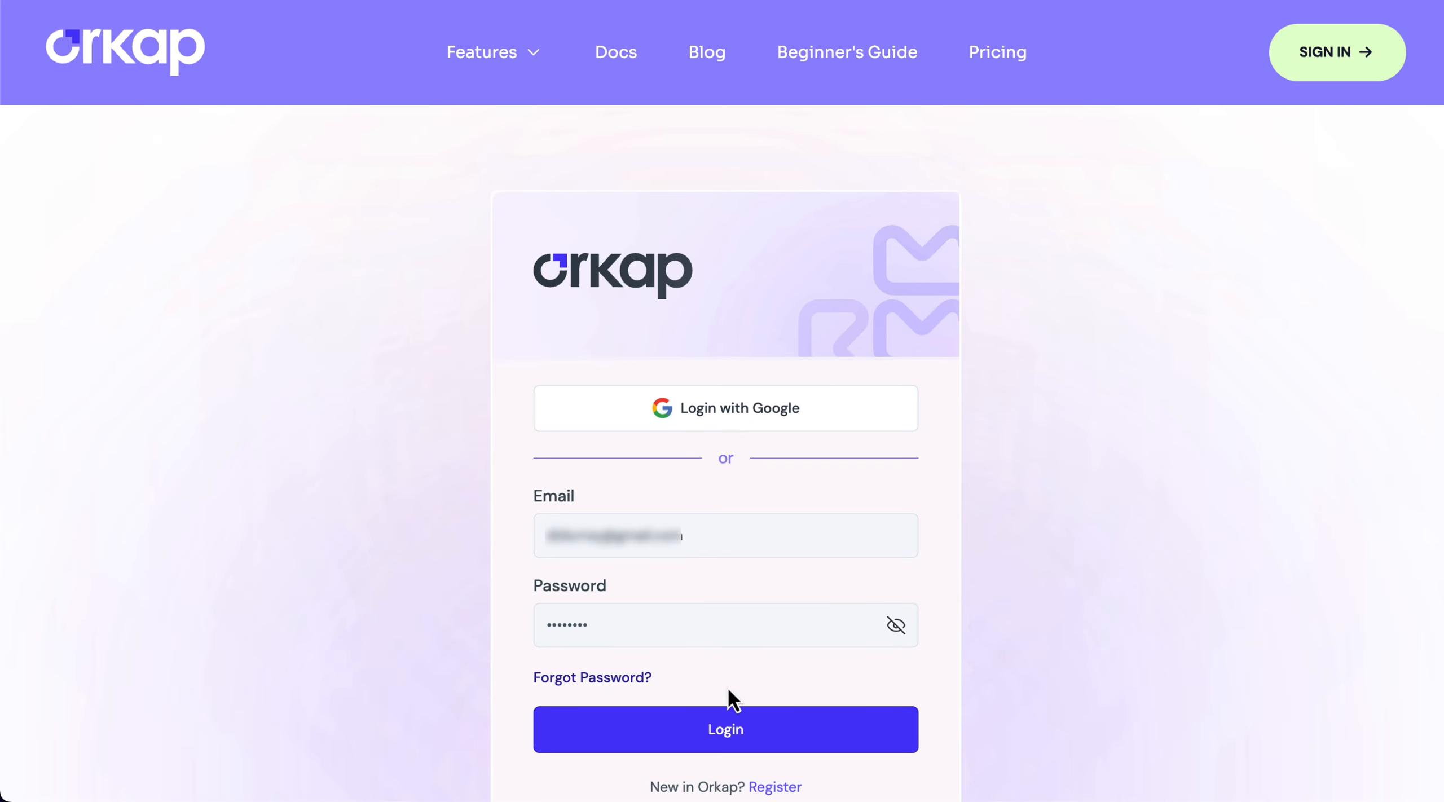
click(744, 737)
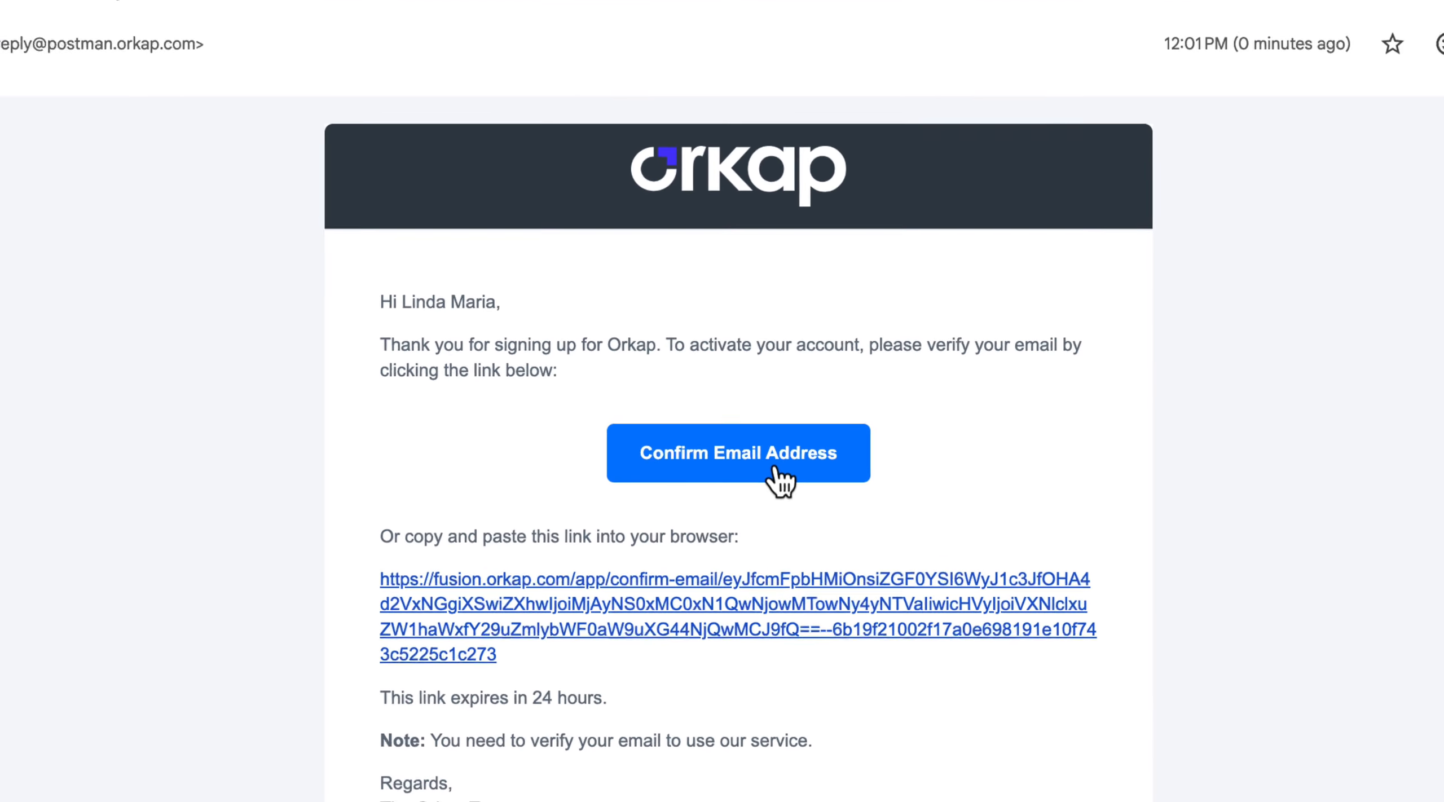
click(777, 473)
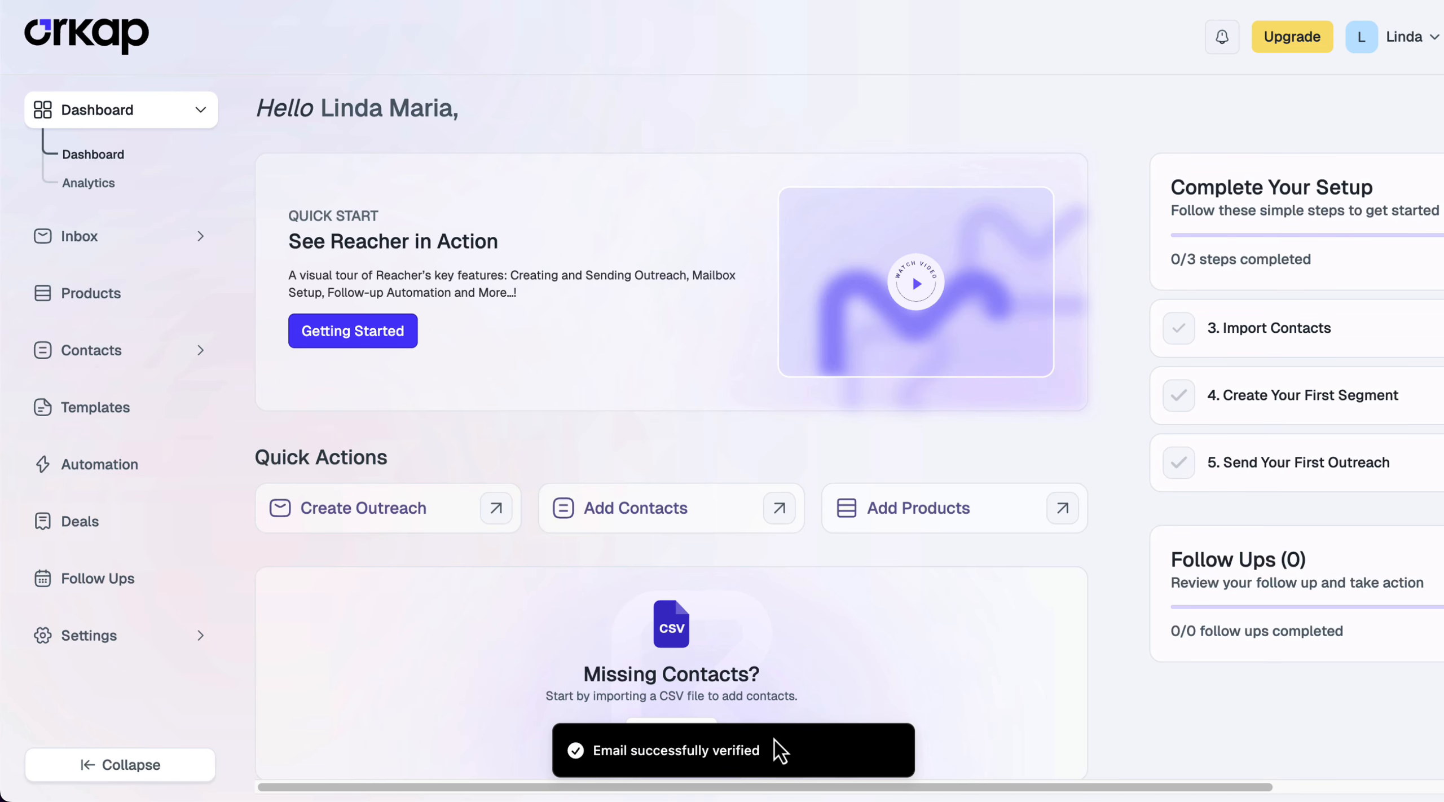
click(89, 635)
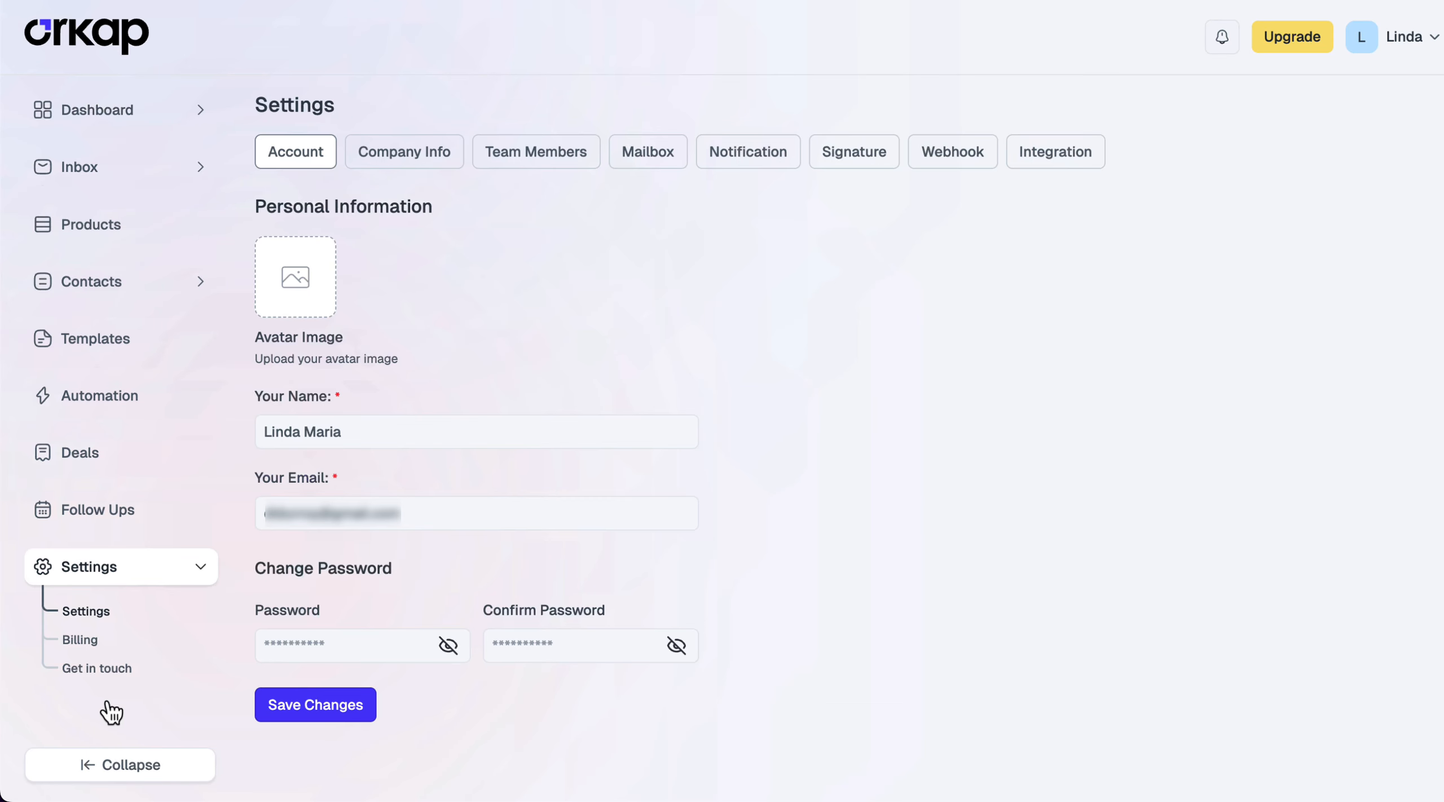
Show the Team Members settings, now with two active members and no pending invites
click(525, 159)
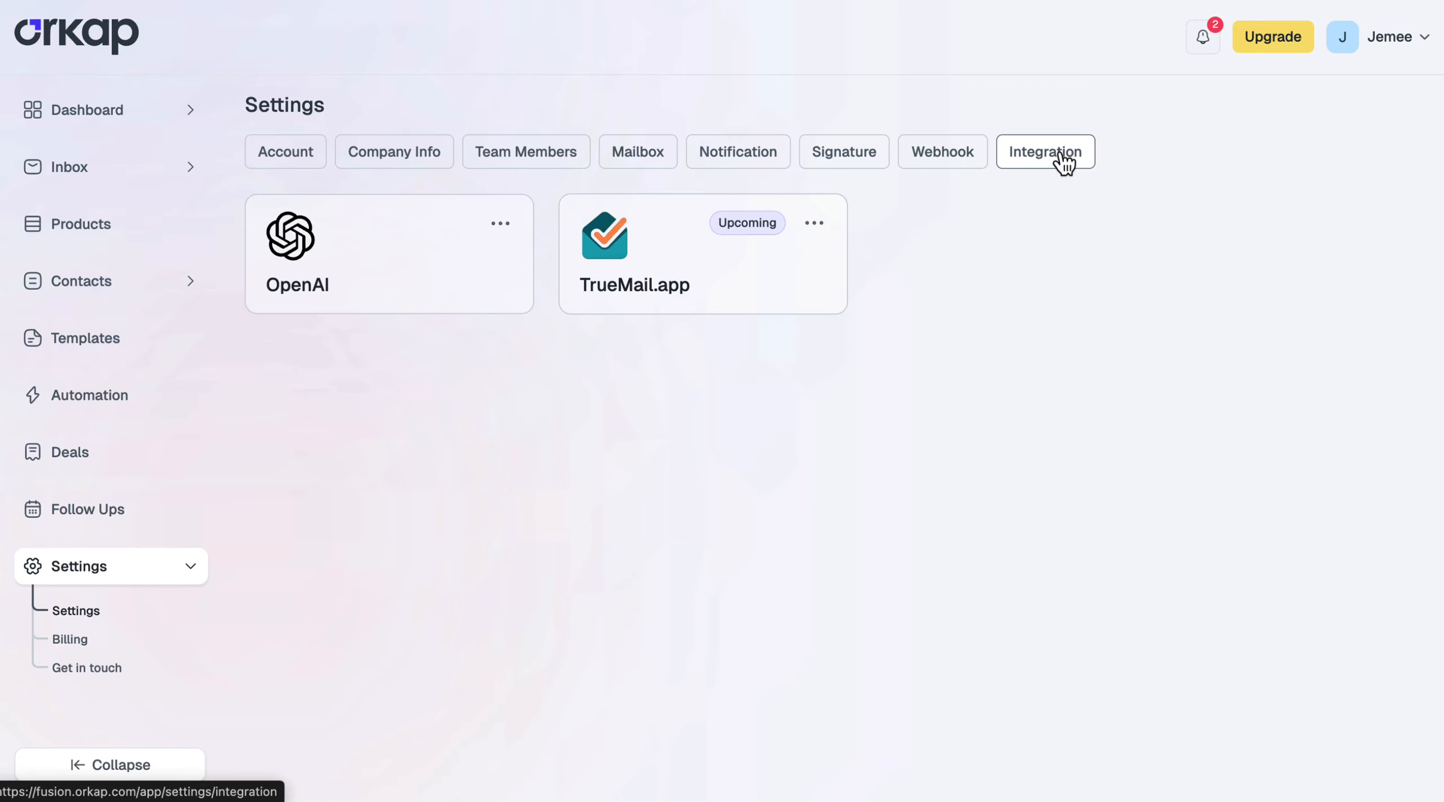
Paste an OpenAI API key into the OpenAI integration settings and save to activate it
click(500, 223)
click(503, 256)
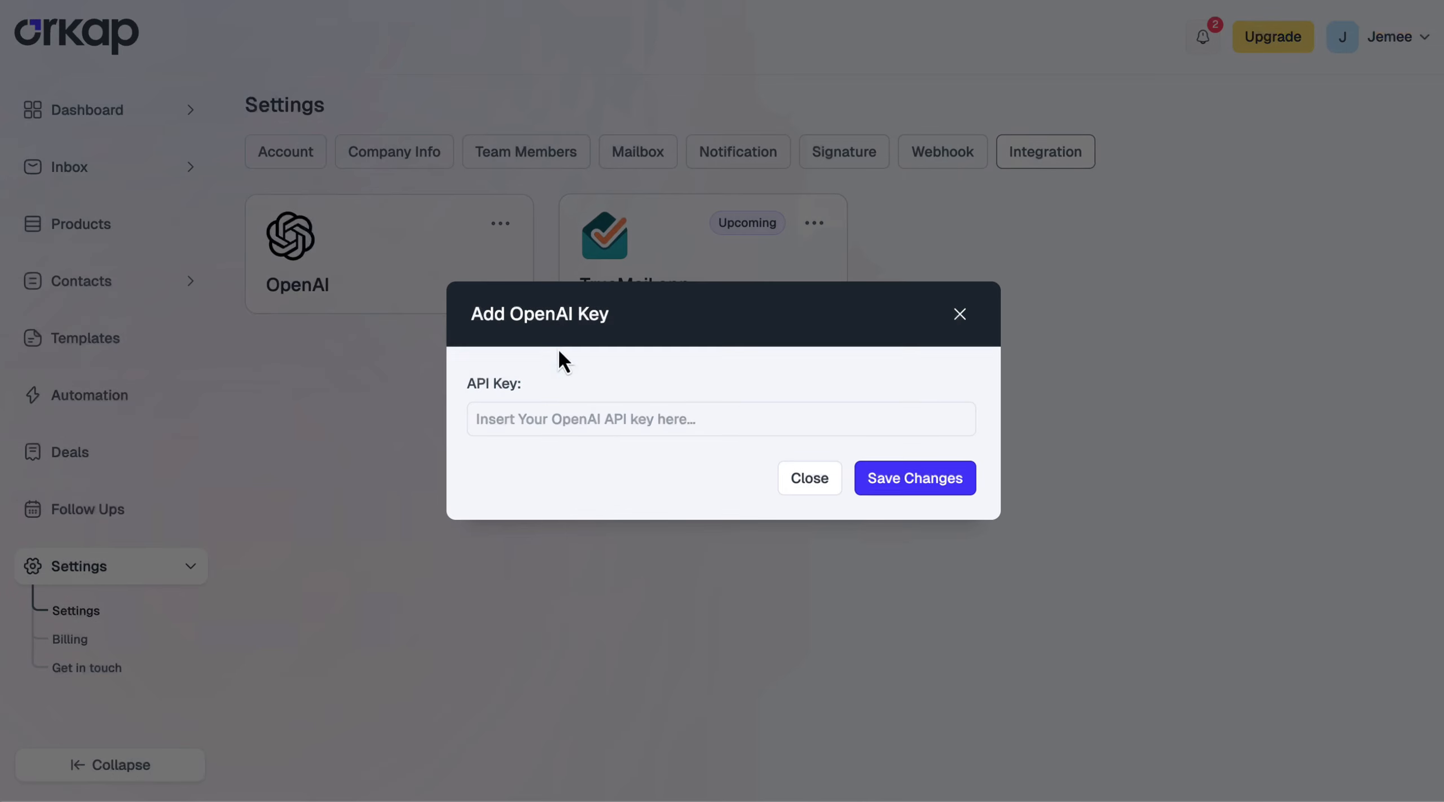
click(623, 419)
key(ctrl+v)
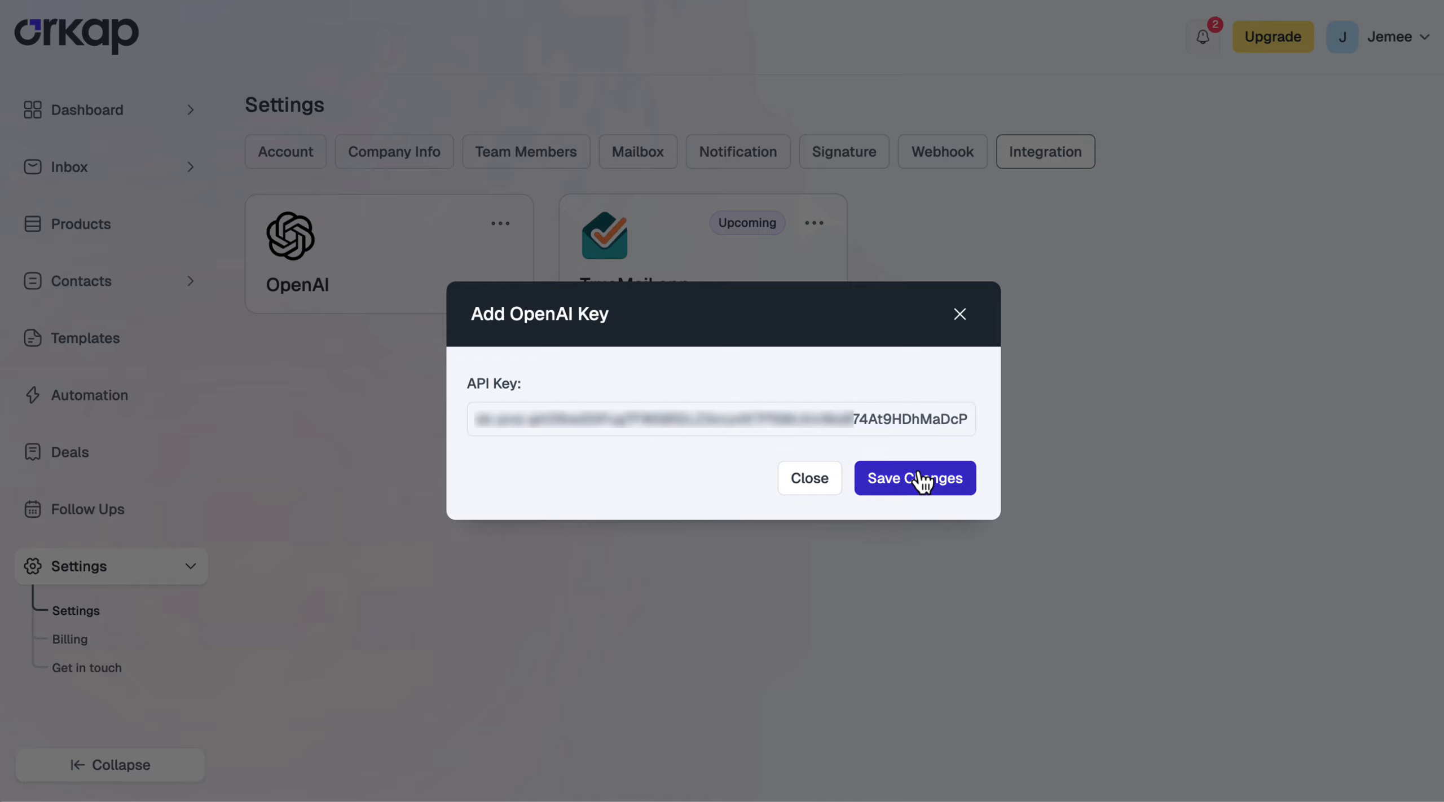
click(923, 480)
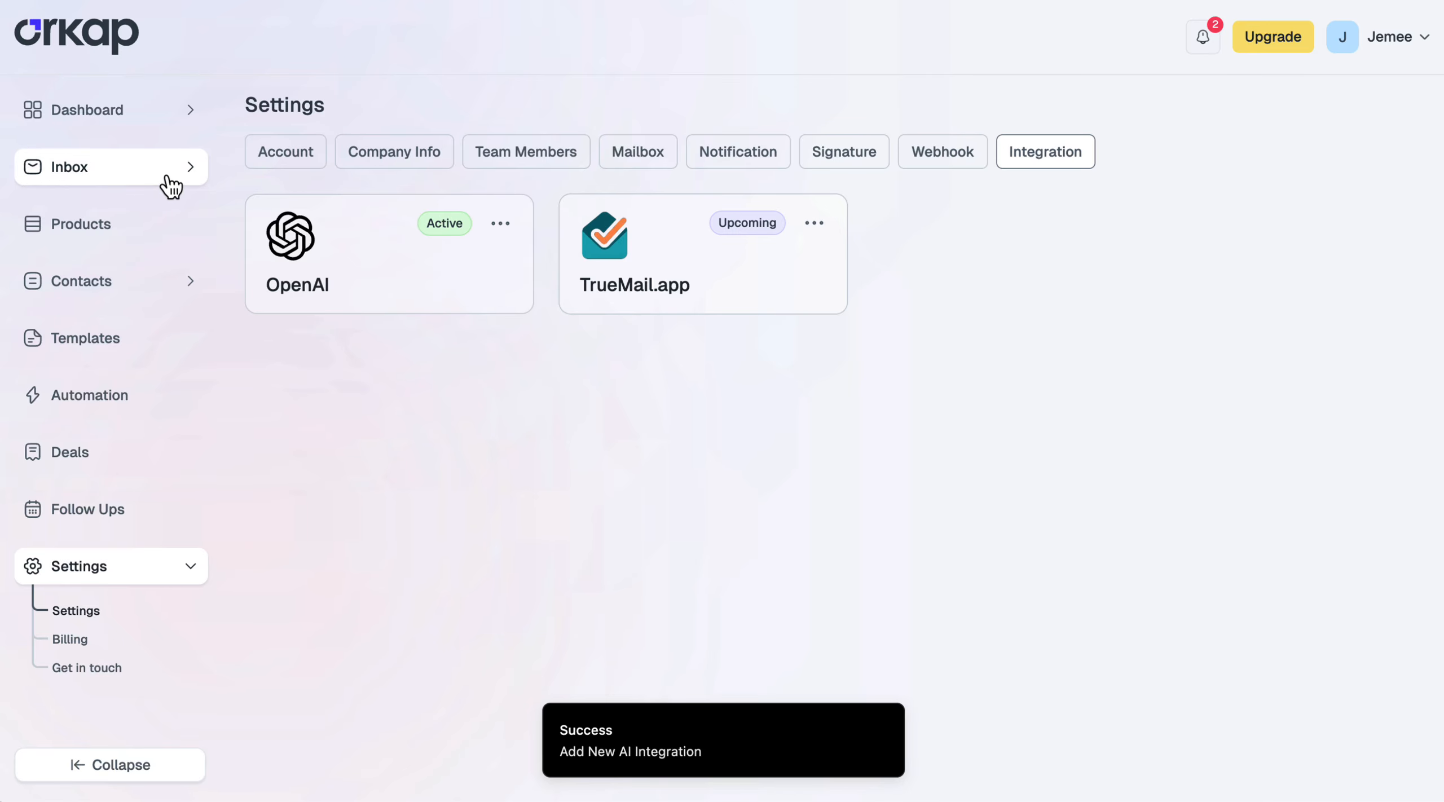
click(123, 179)
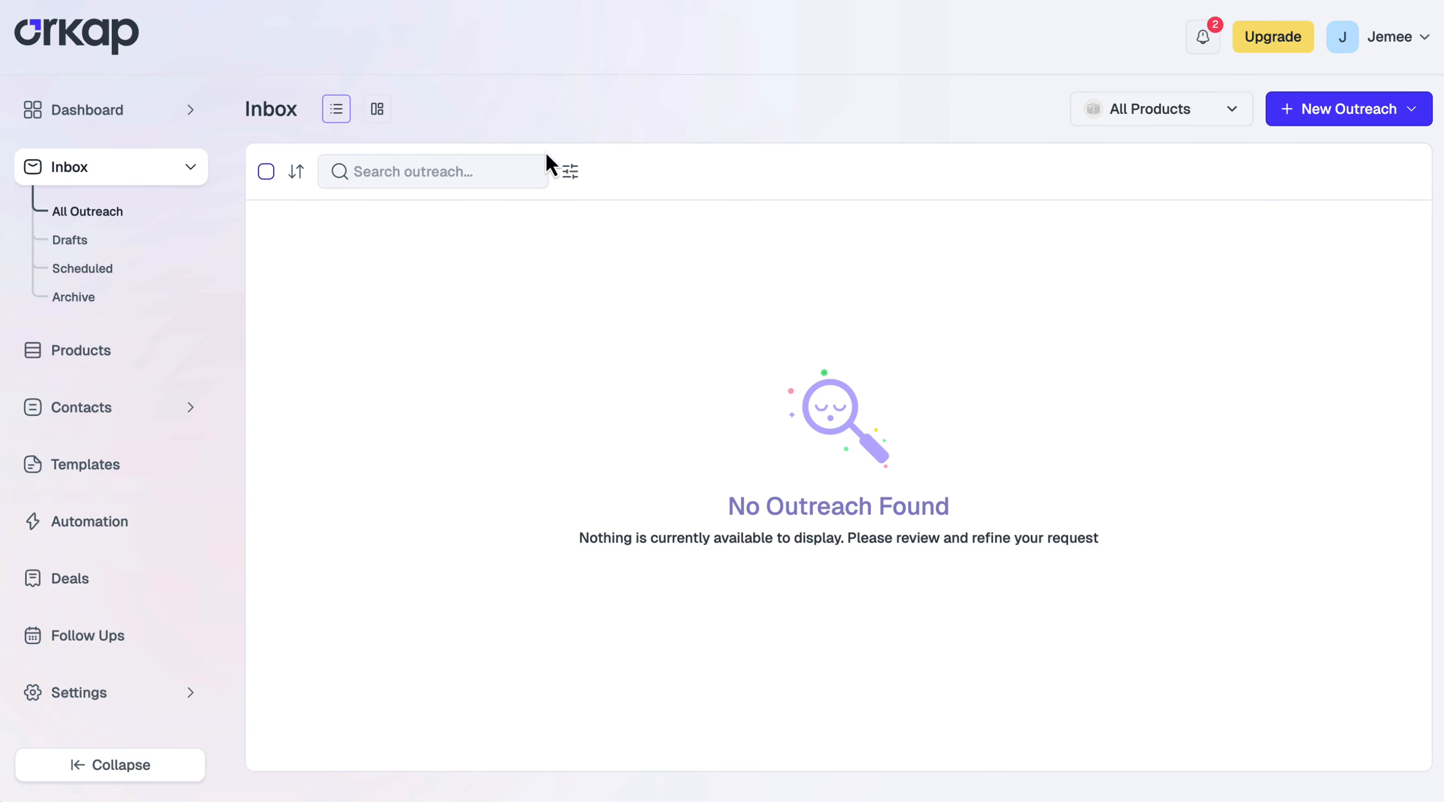
Start a new outreach email and paste the intro paragraph into its body
click(1327, 121)
click(1308, 151)
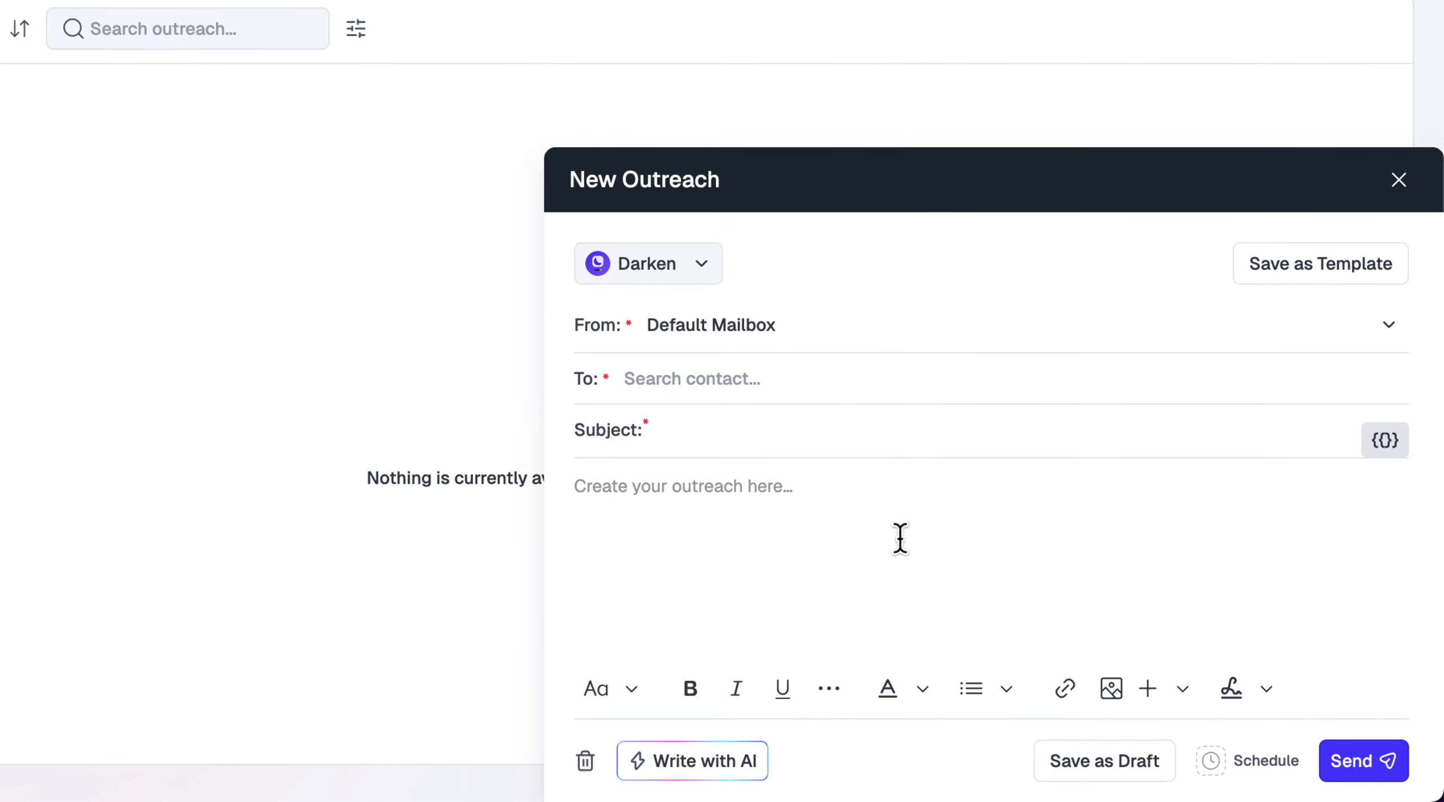
click(1012, 587)
text(I’ve been following your YouTube content and love how you simplify WordPress for your audience. I wanted to introduce you to WP Adminify — a powerful plugin that transforms the WordPress dashboard into a faster, cleaner, and more customizable experience.)
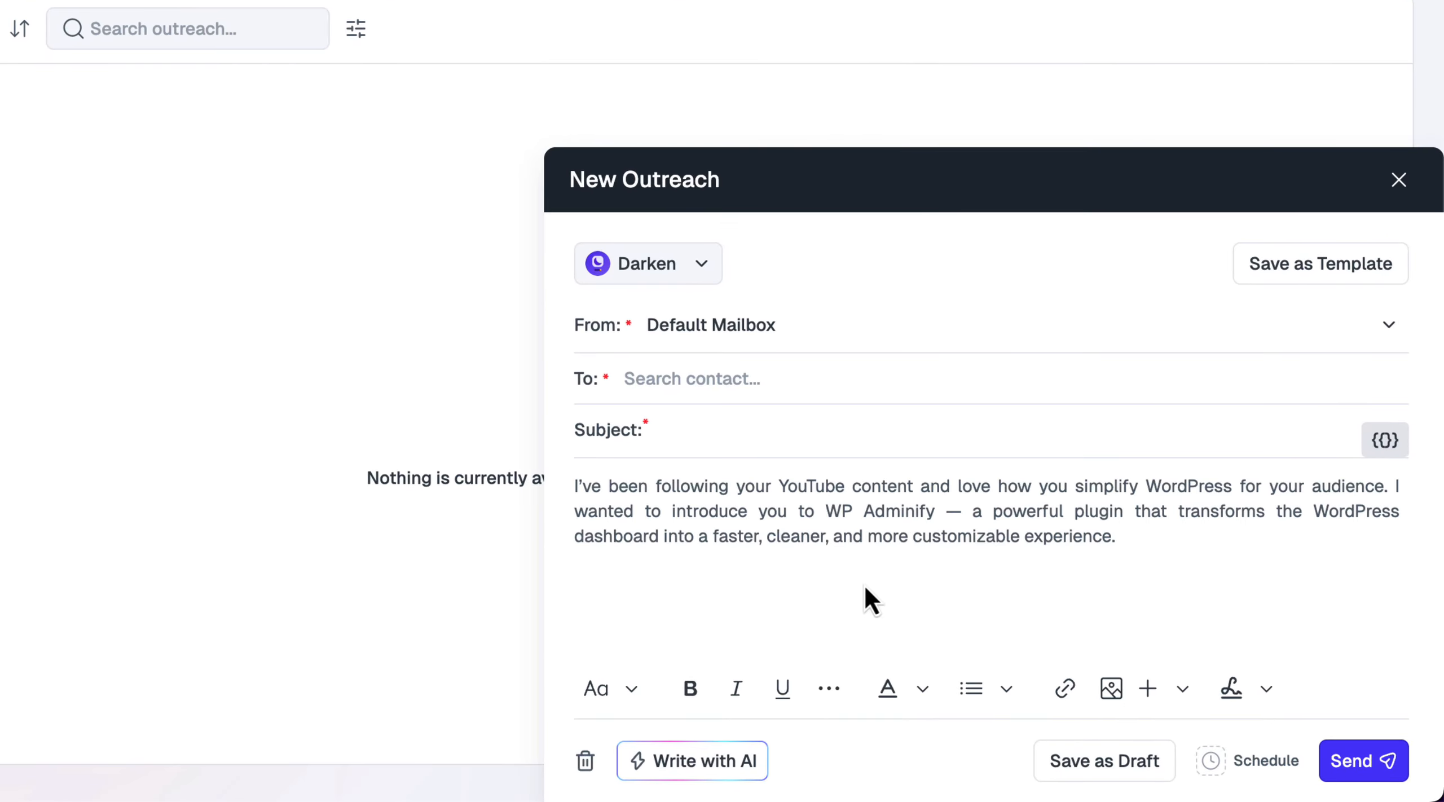
Have AI rewrite the paragraph, accept the rewrite, then remove it from the body
click(704, 768)
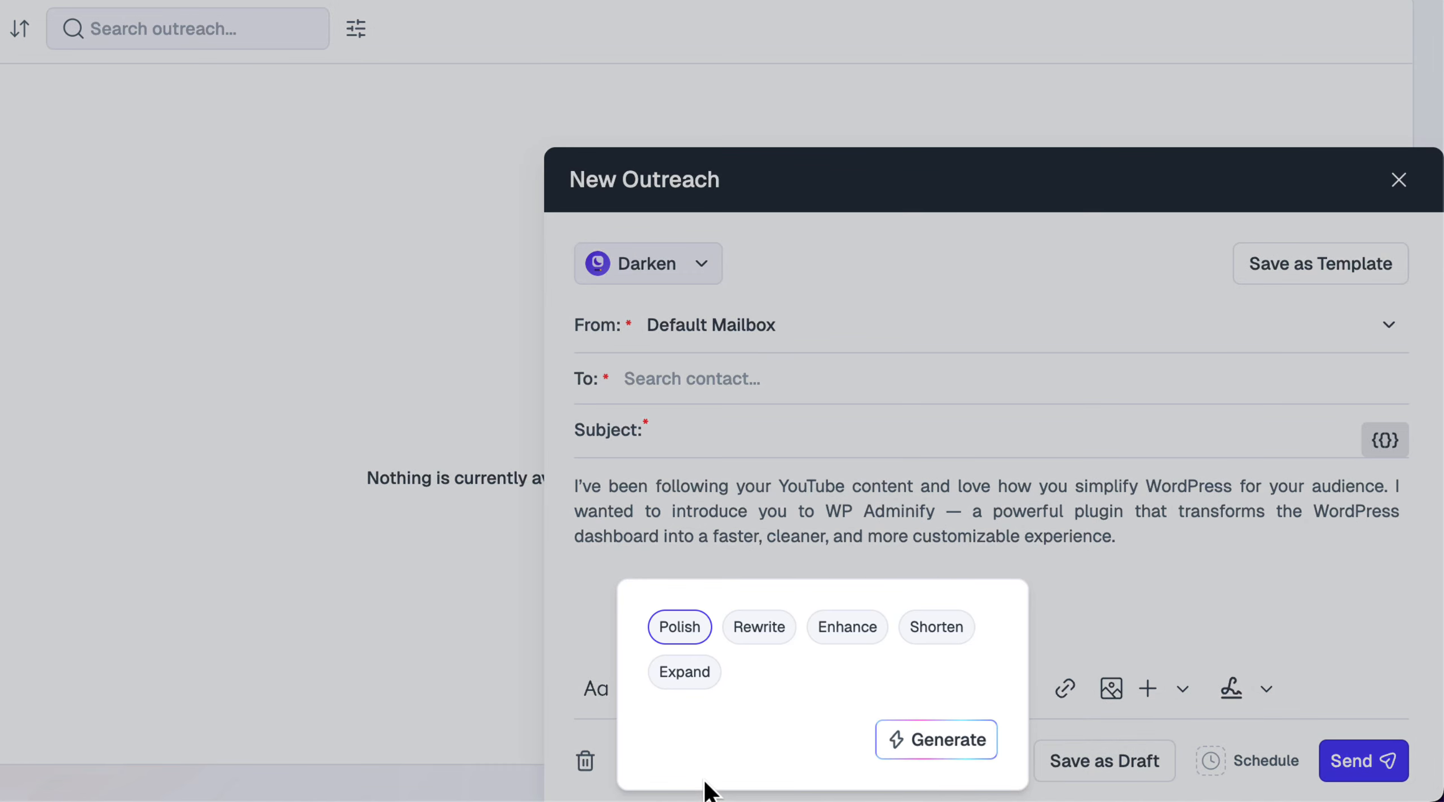
click(763, 632)
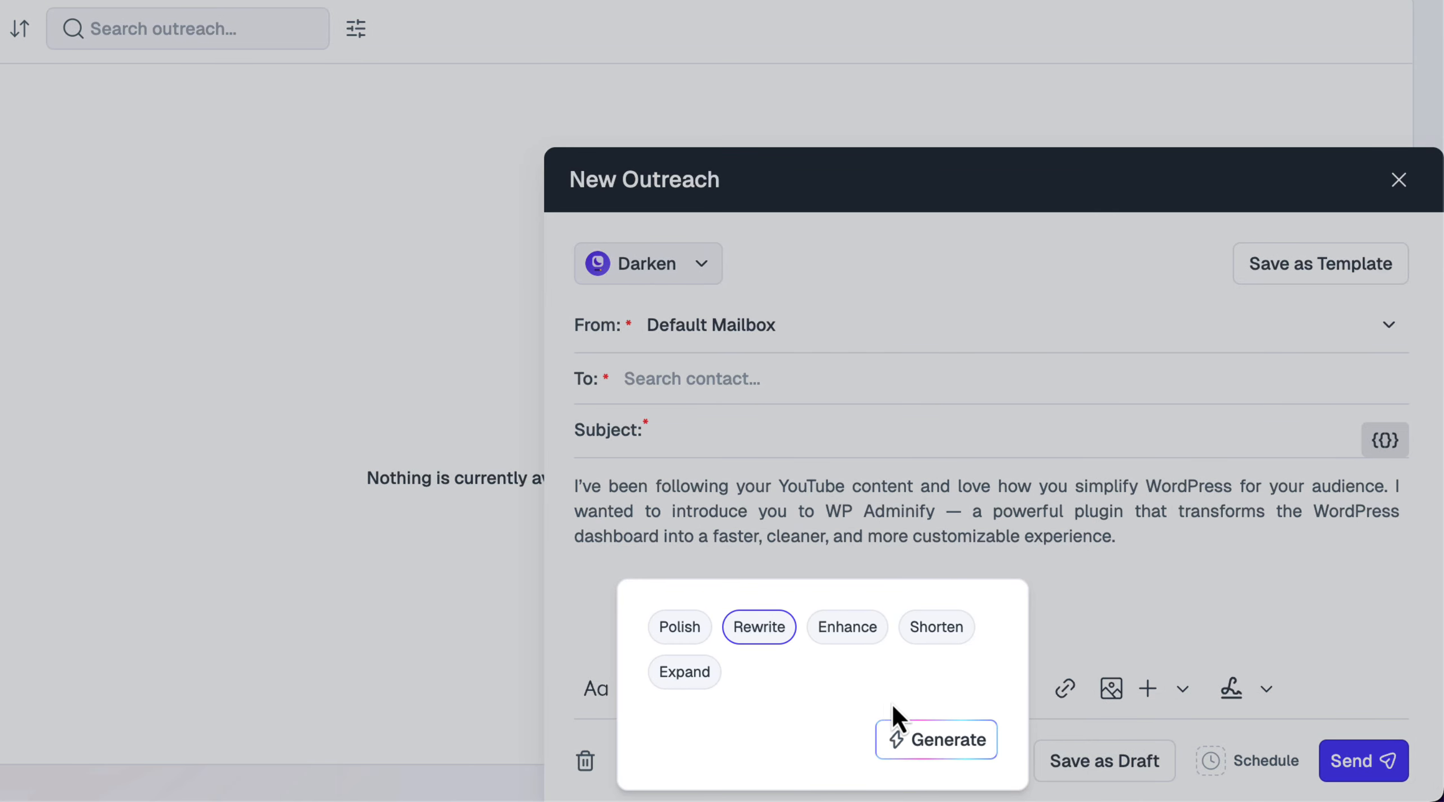
click(954, 741)
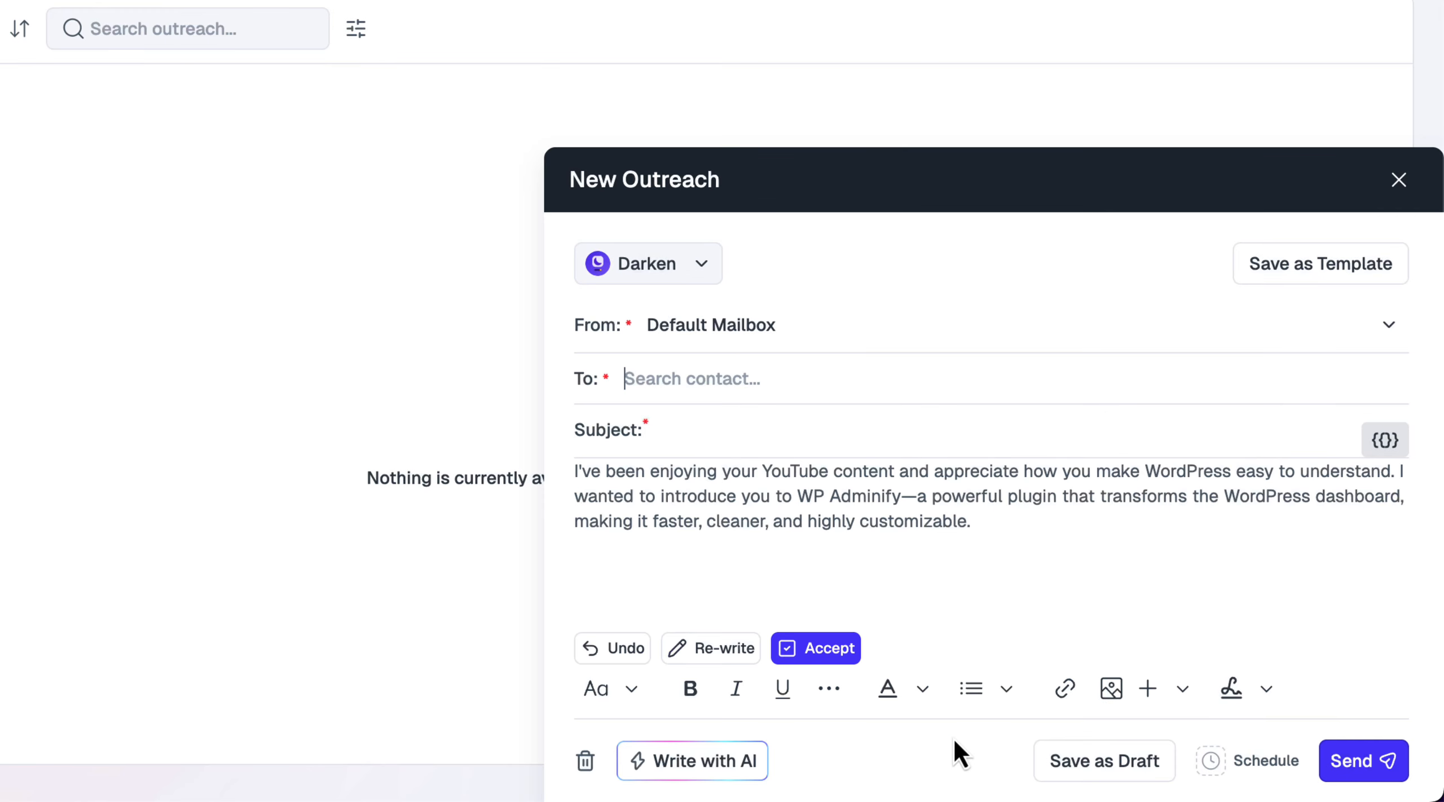
click(809, 657)
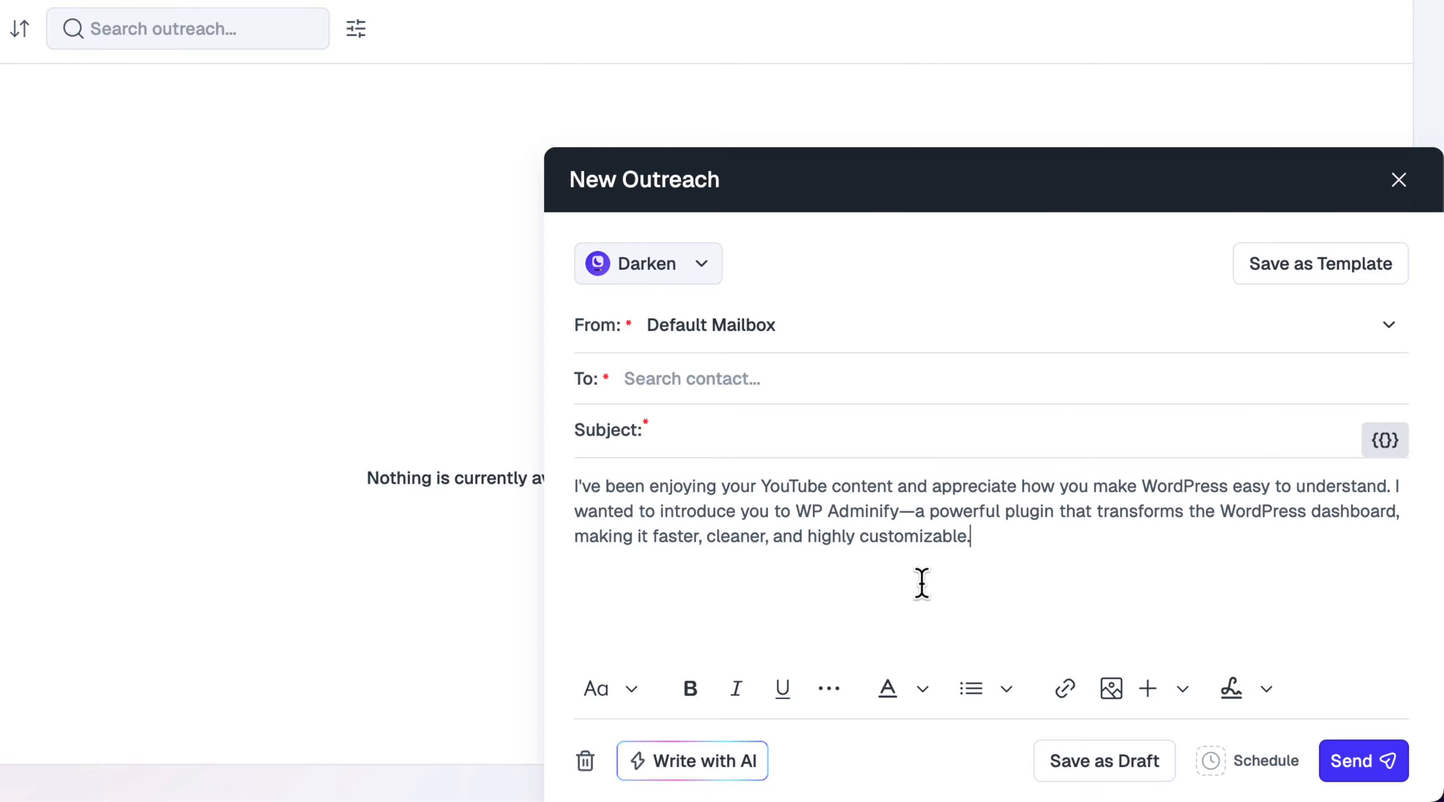
triple_click(1023, 530)
key(ctrl+c)
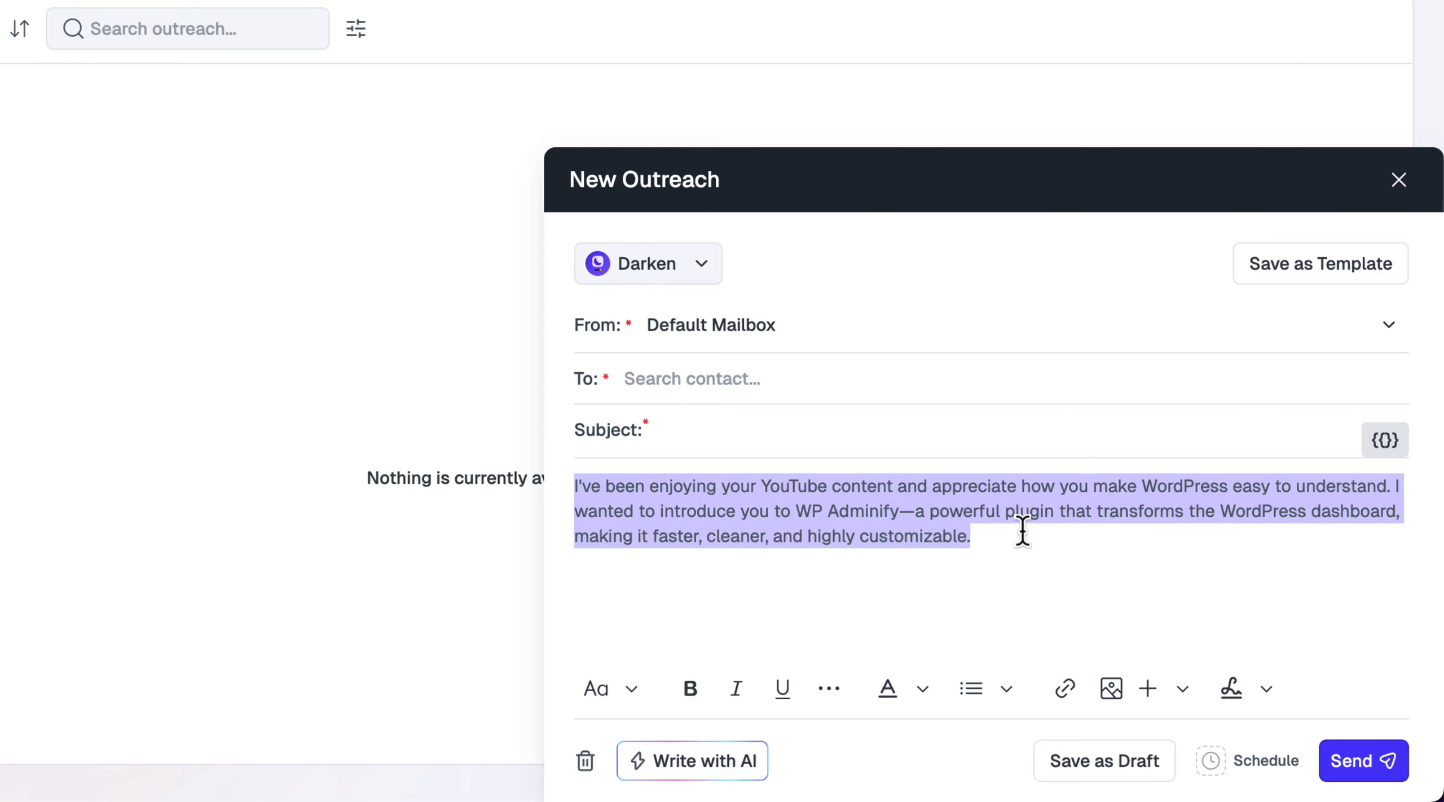
key(BackSpace)
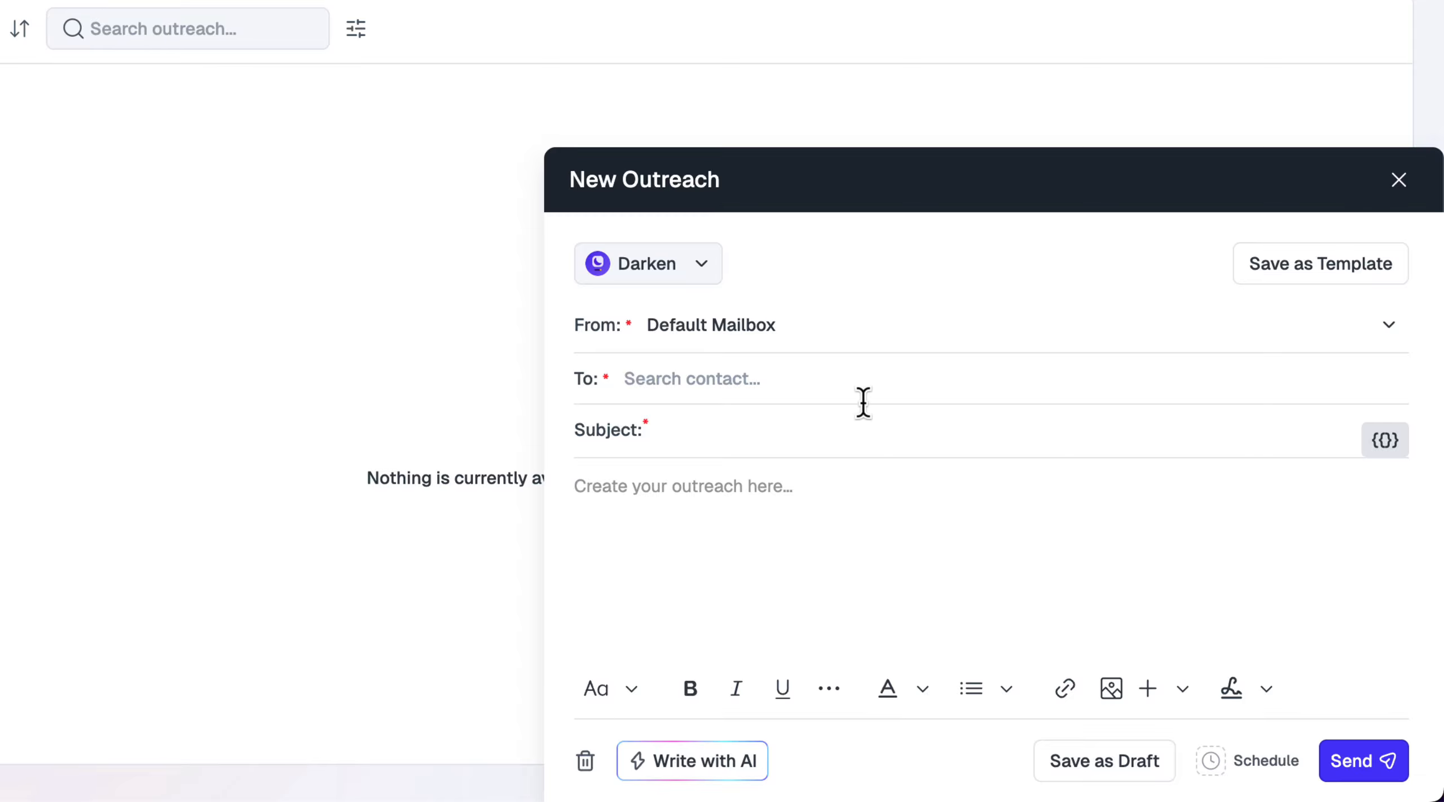
Set product WP Adminify, sender React Admin, and paste the rewritten paragraph into the body
click(667, 262)
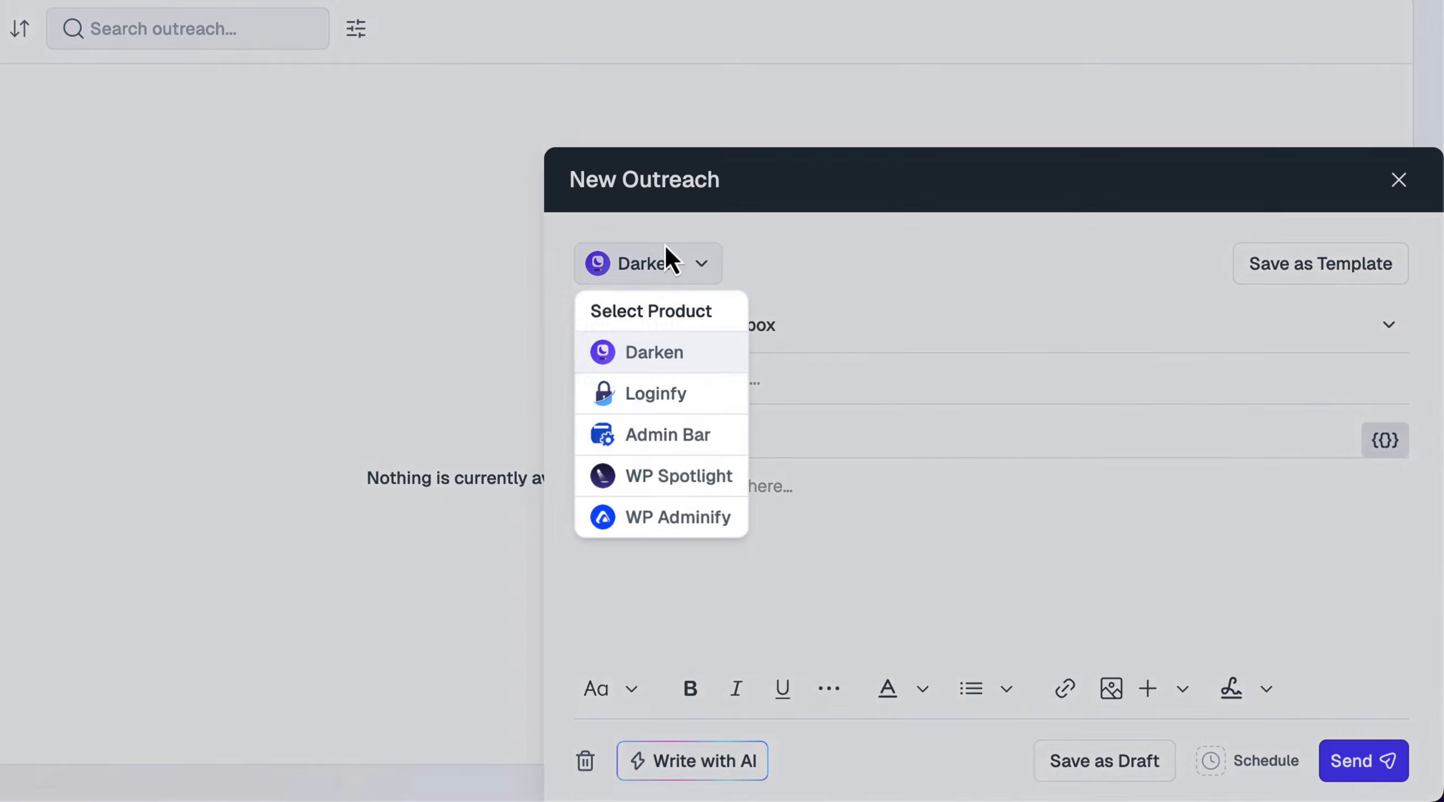
click(689, 519)
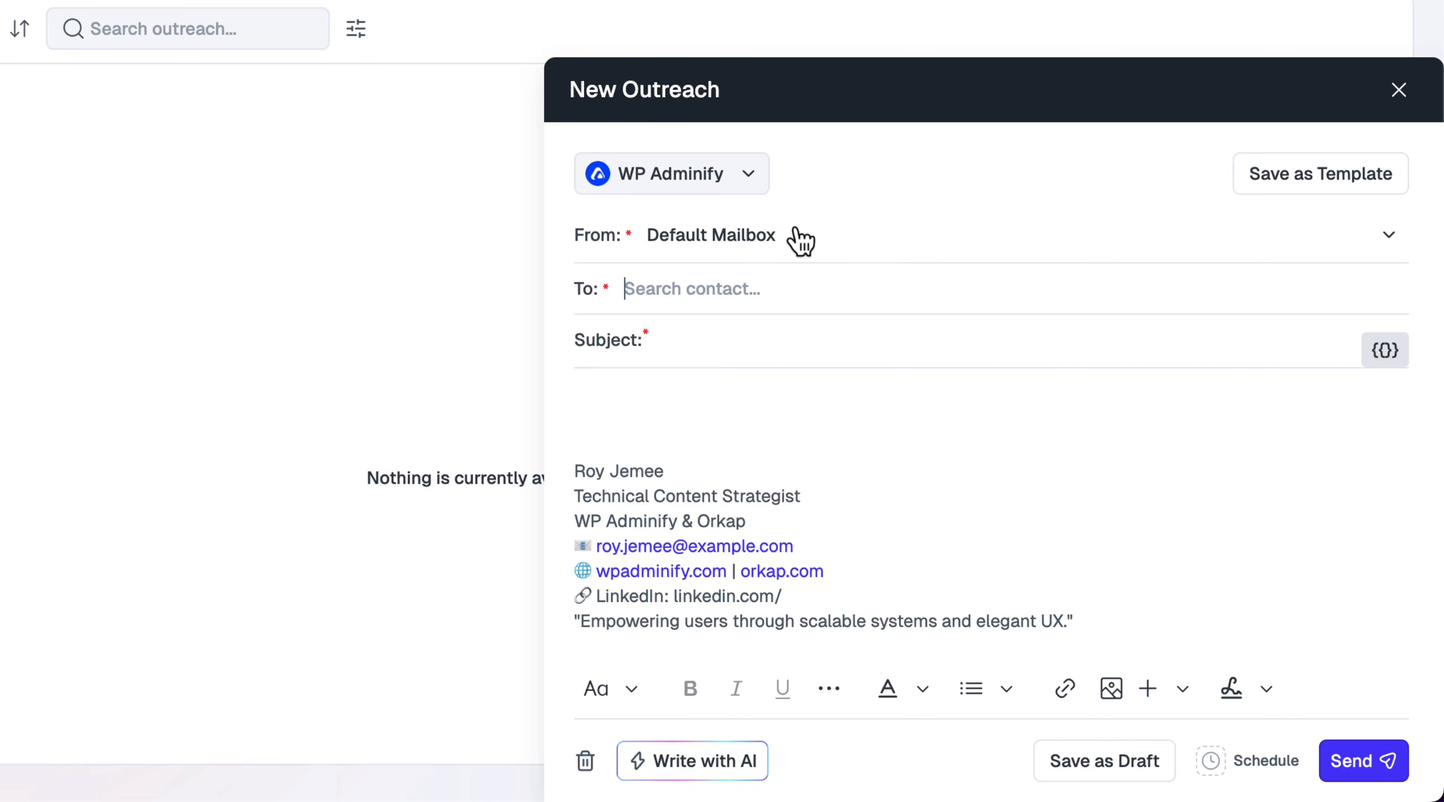
click(787, 242)
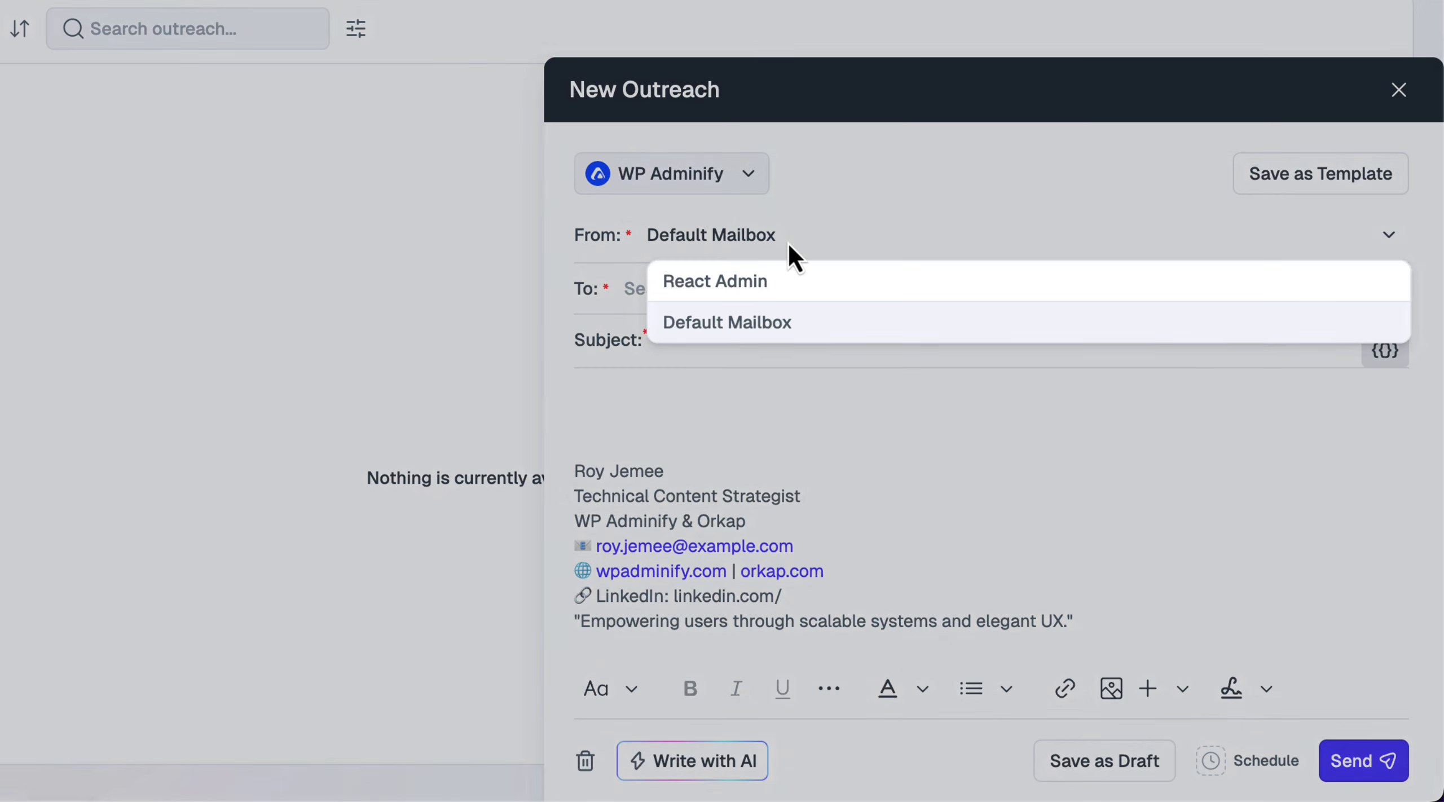
click(775, 290)
click(632, 384)
key(ctrl+v)
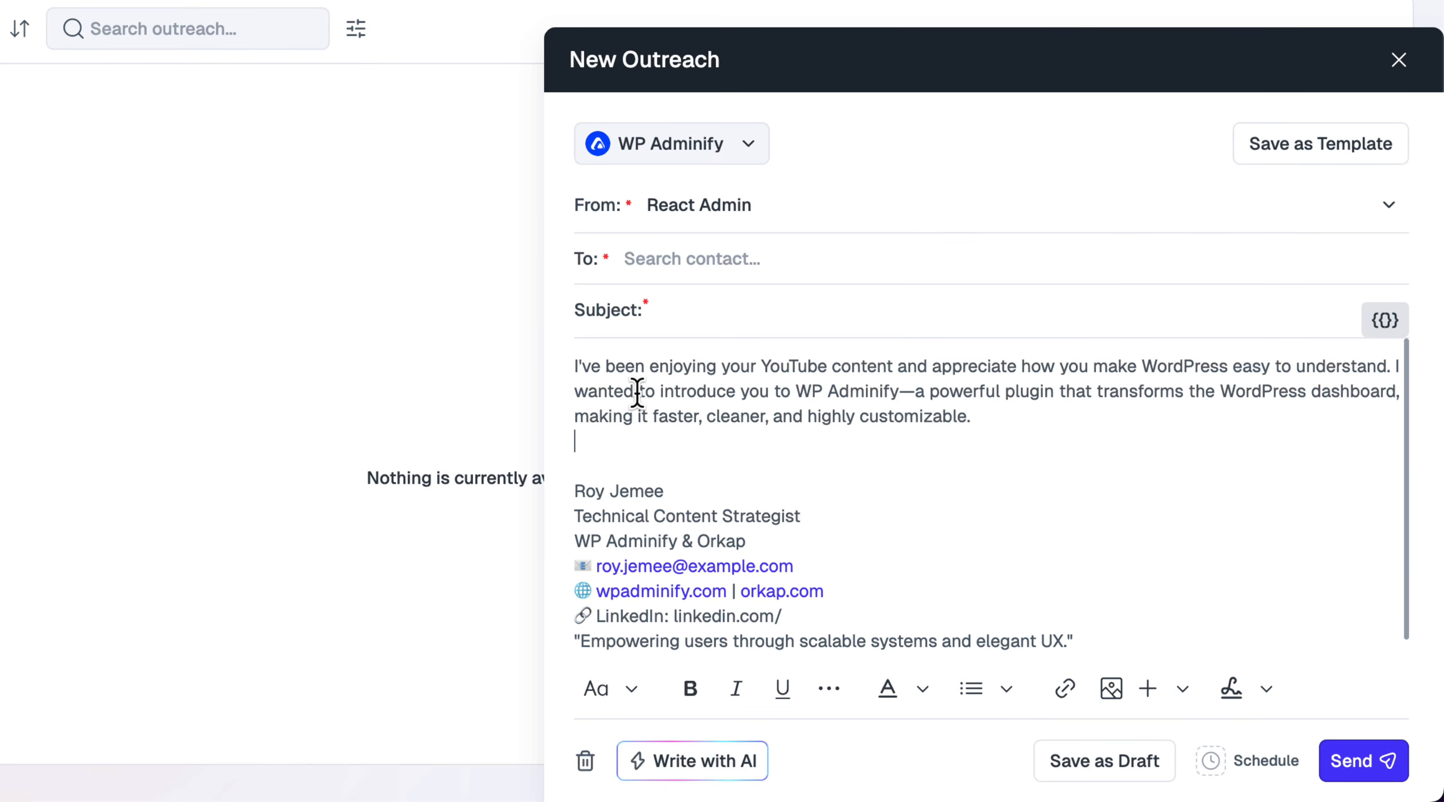
Paste the subject 'Boost Your WordPress Workflow — Partner with WP Adminify' and address the YouTuber segment
click(790, 341)
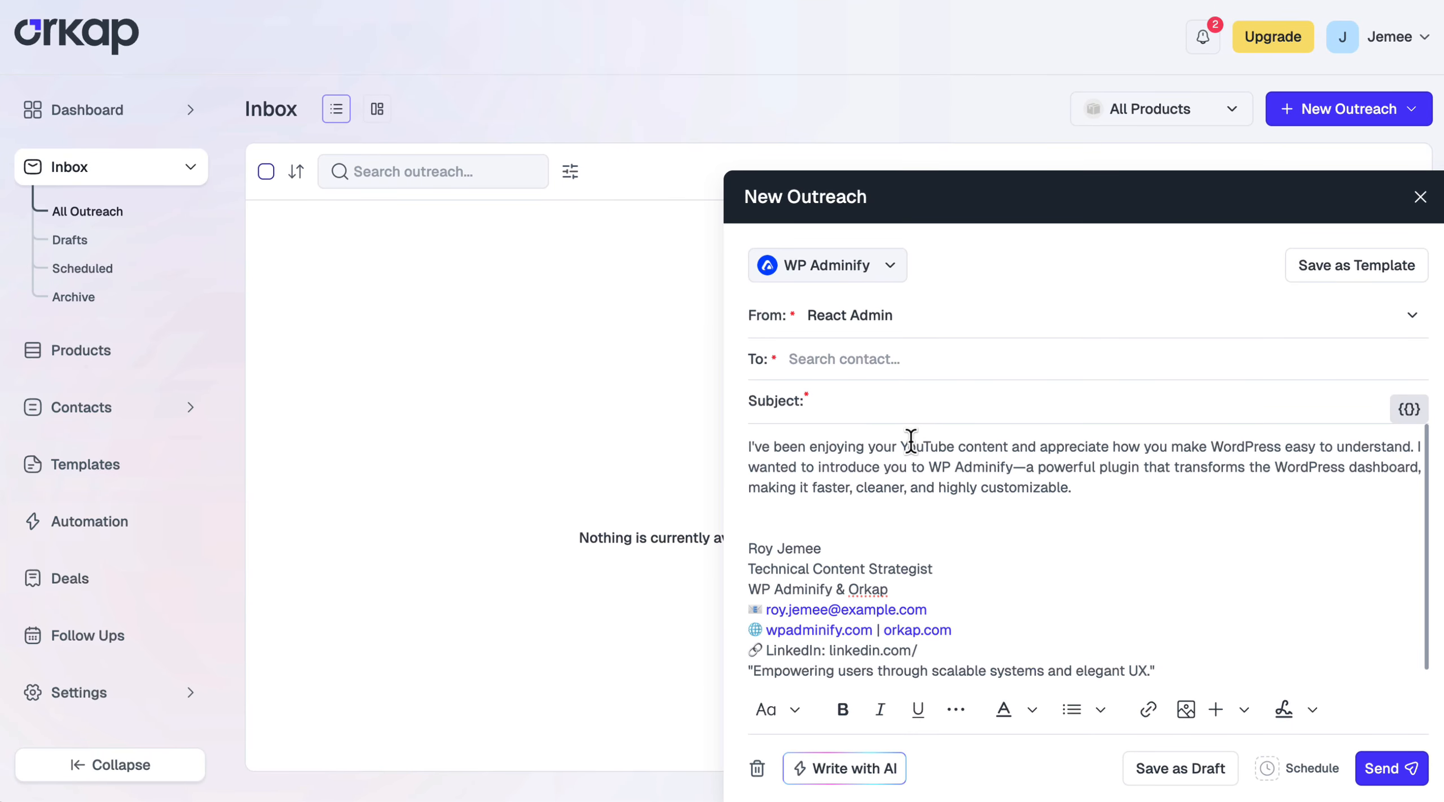
text(Boost Your WordPress Workflow — Partner with WP Adminify 🎥🚀)
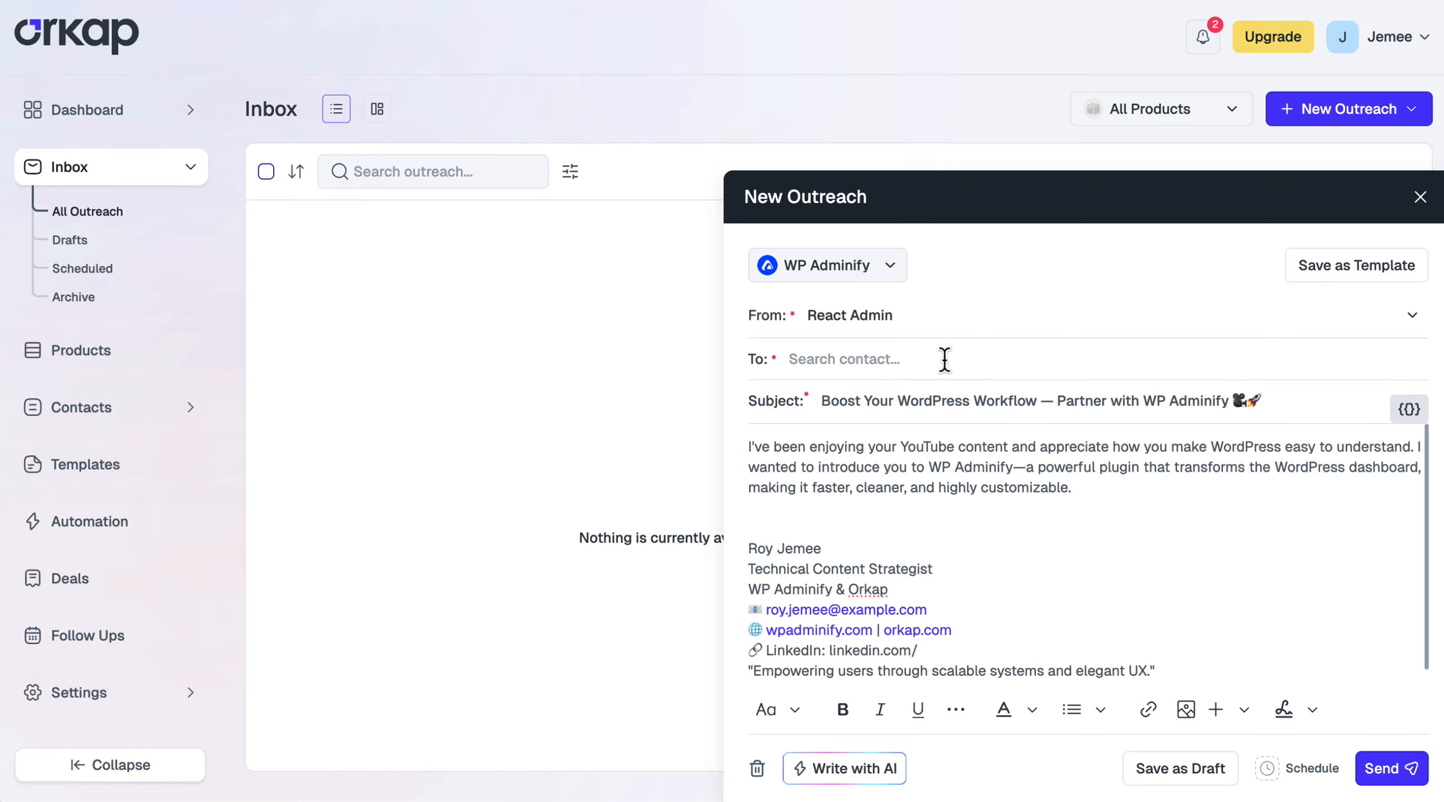
text(youtube)
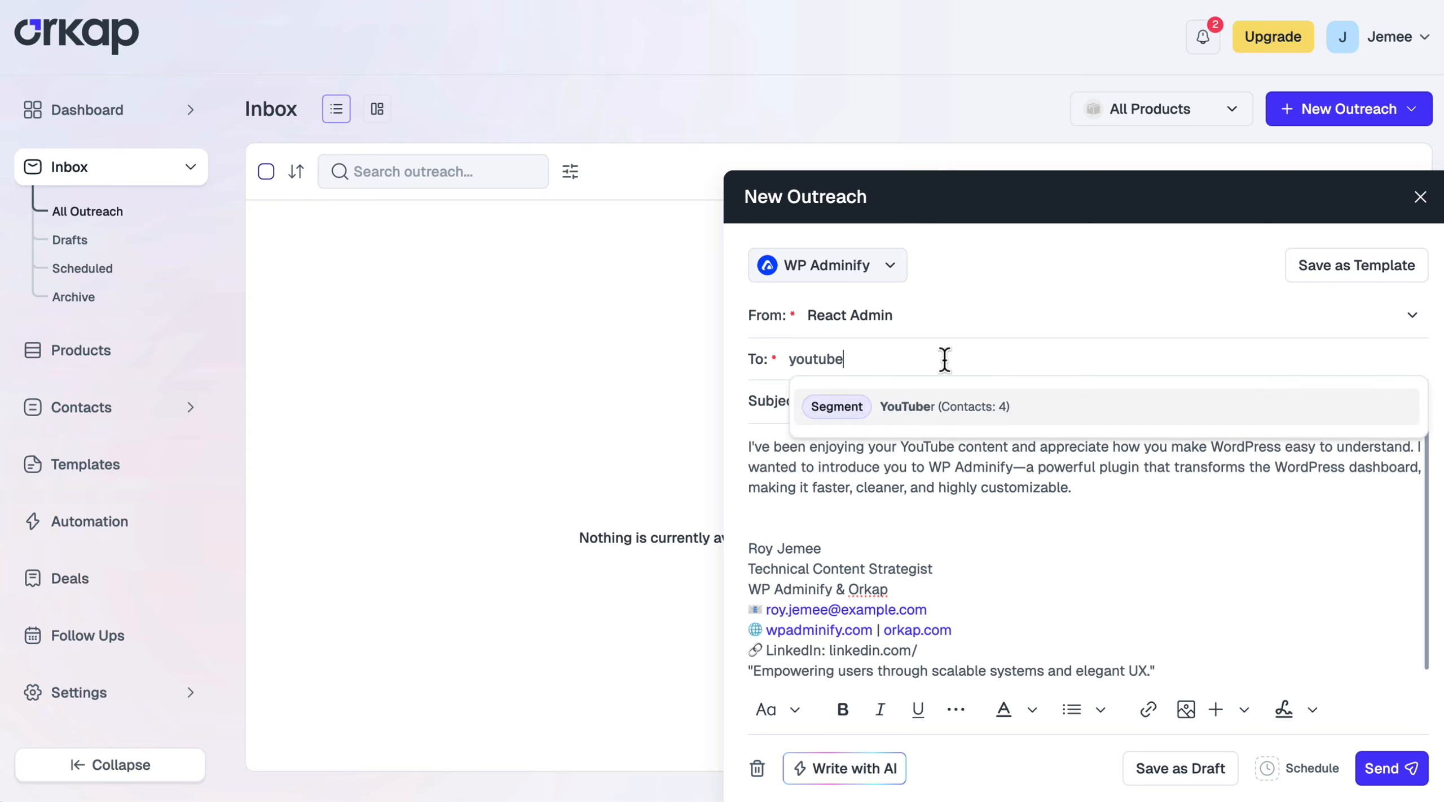
click(845, 410)
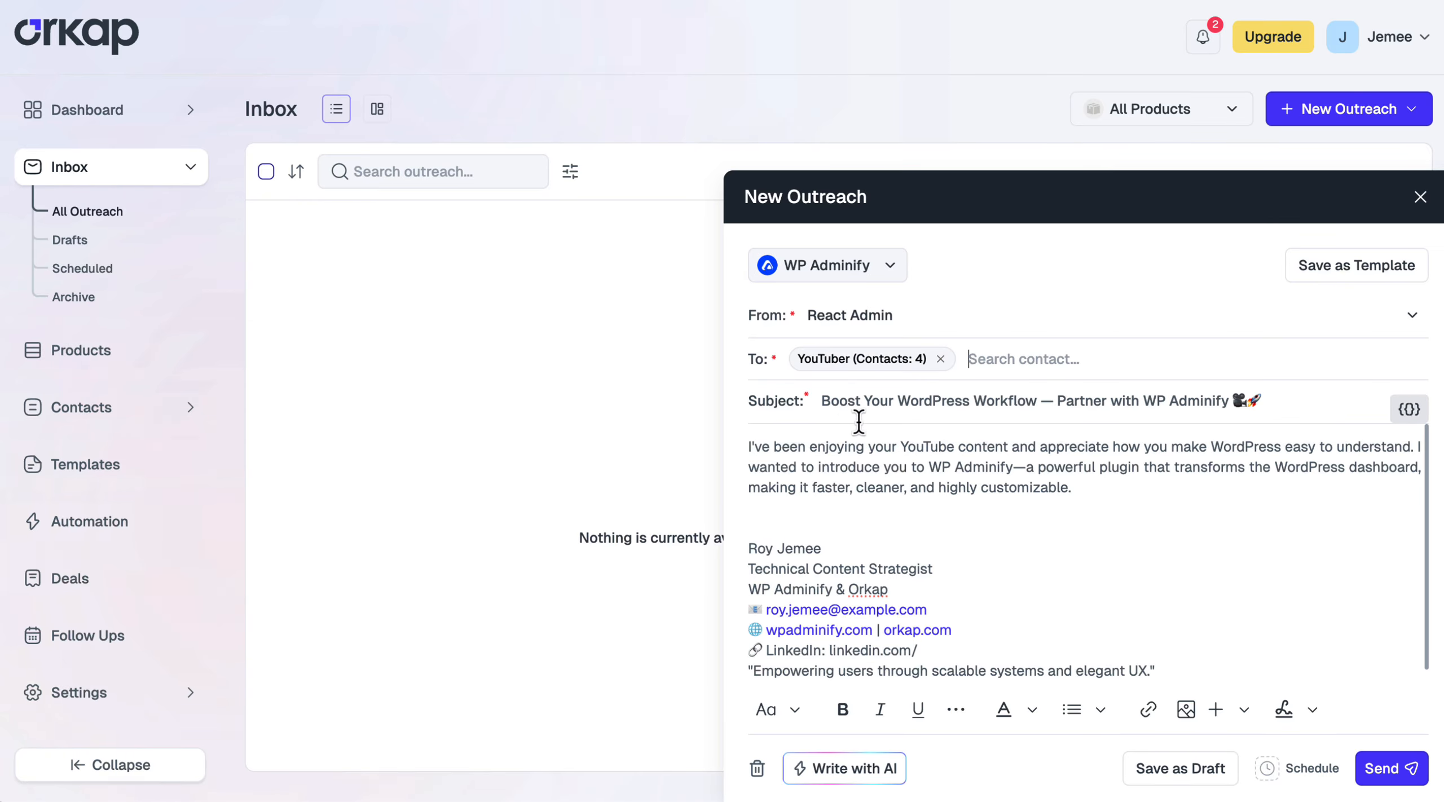
Add a 'Hi {{first_name}},' greeting line at the top of the body and send the outreach
click(751, 445)
key(Return)
key(Up)
text(Hi)
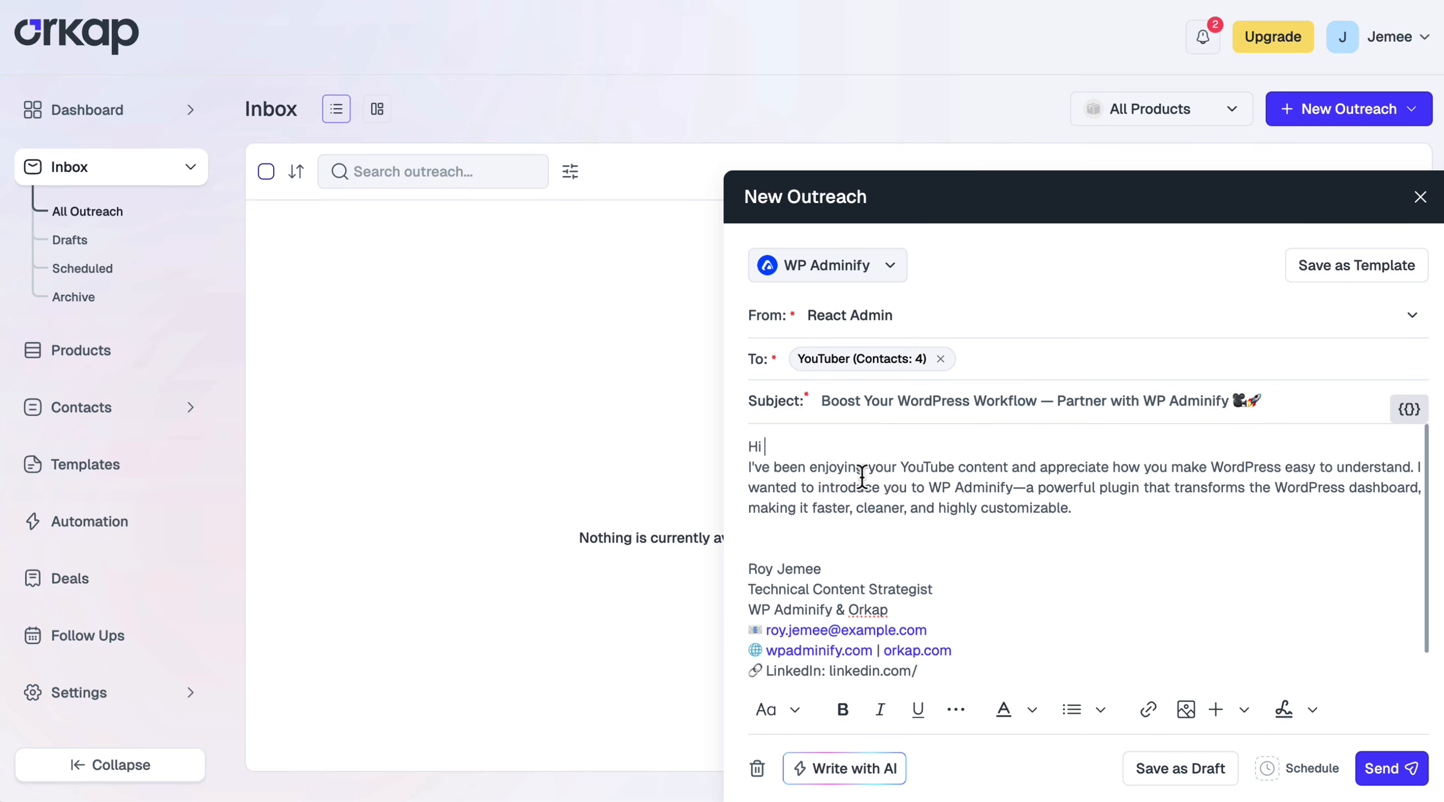
click(1408, 409)
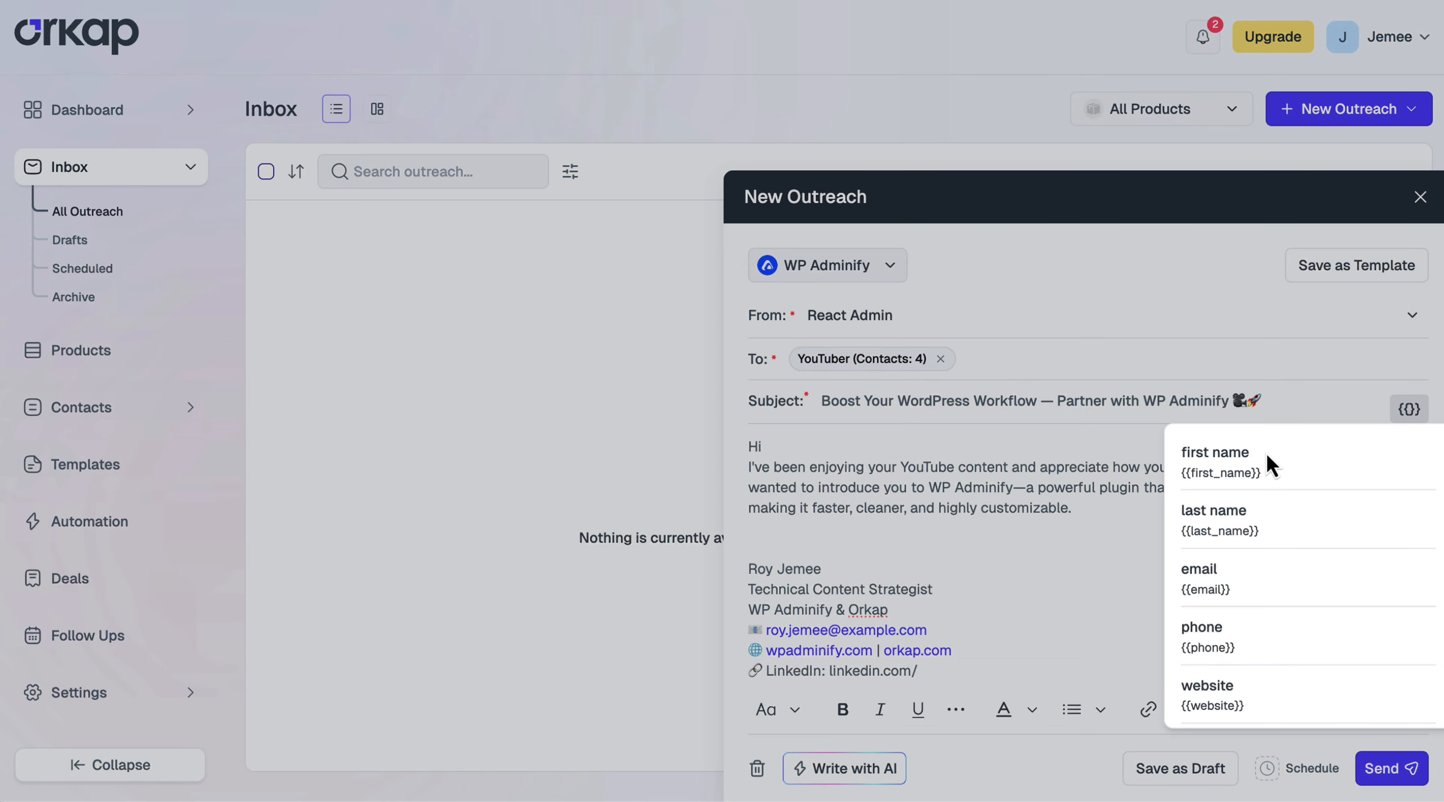
click(1224, 456)
click(872, 451)
text({{first_name}})
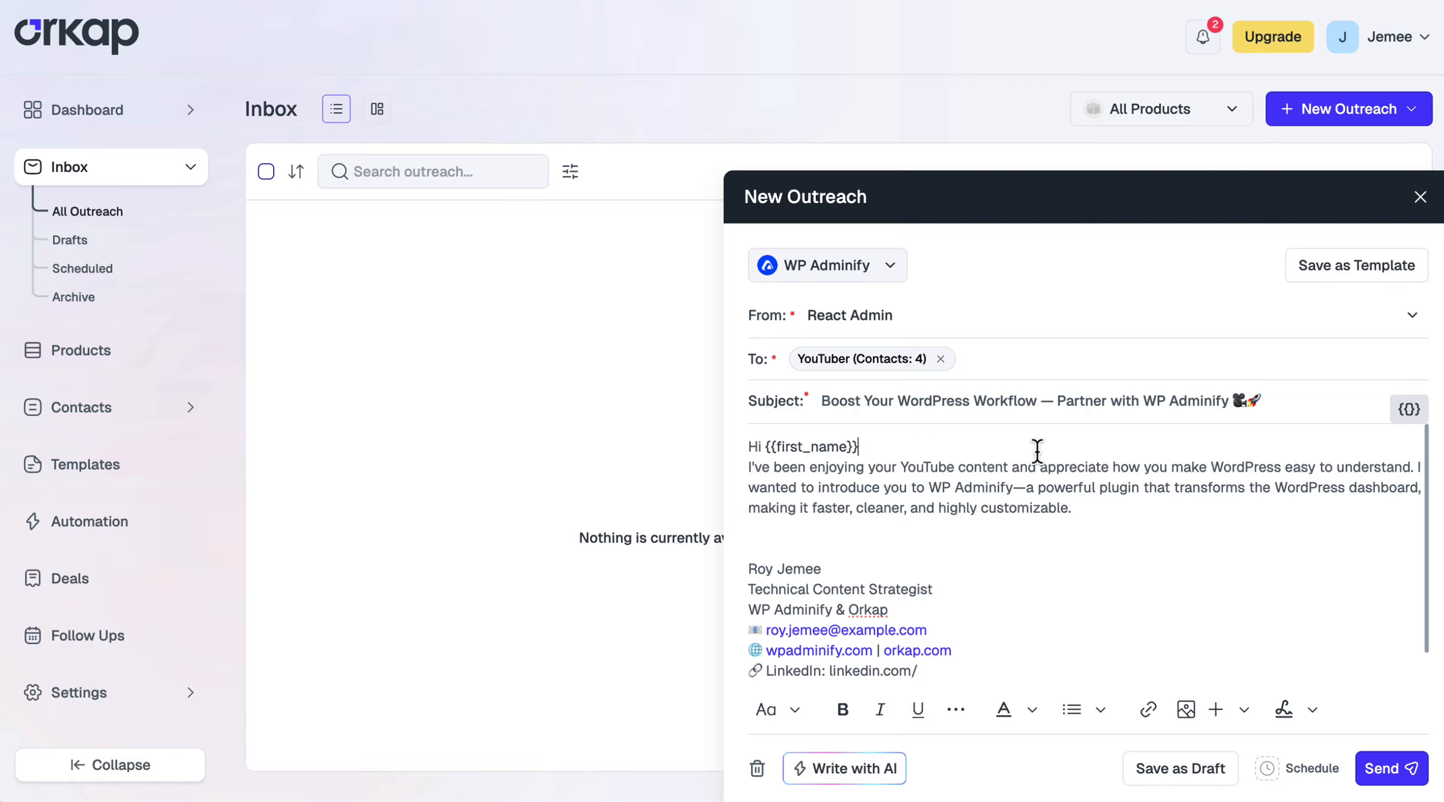
text(,)
key(Return)
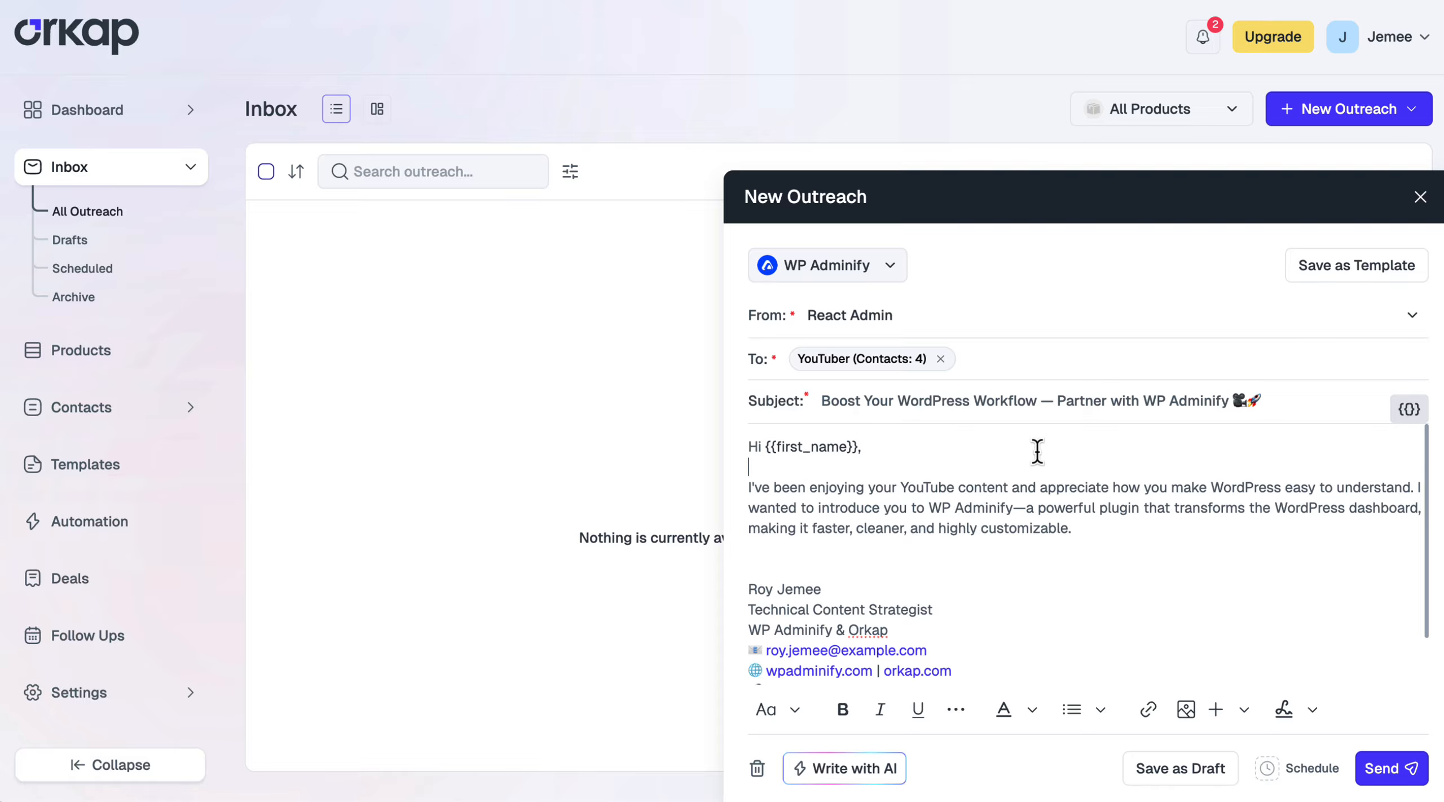
click(1388, 768)
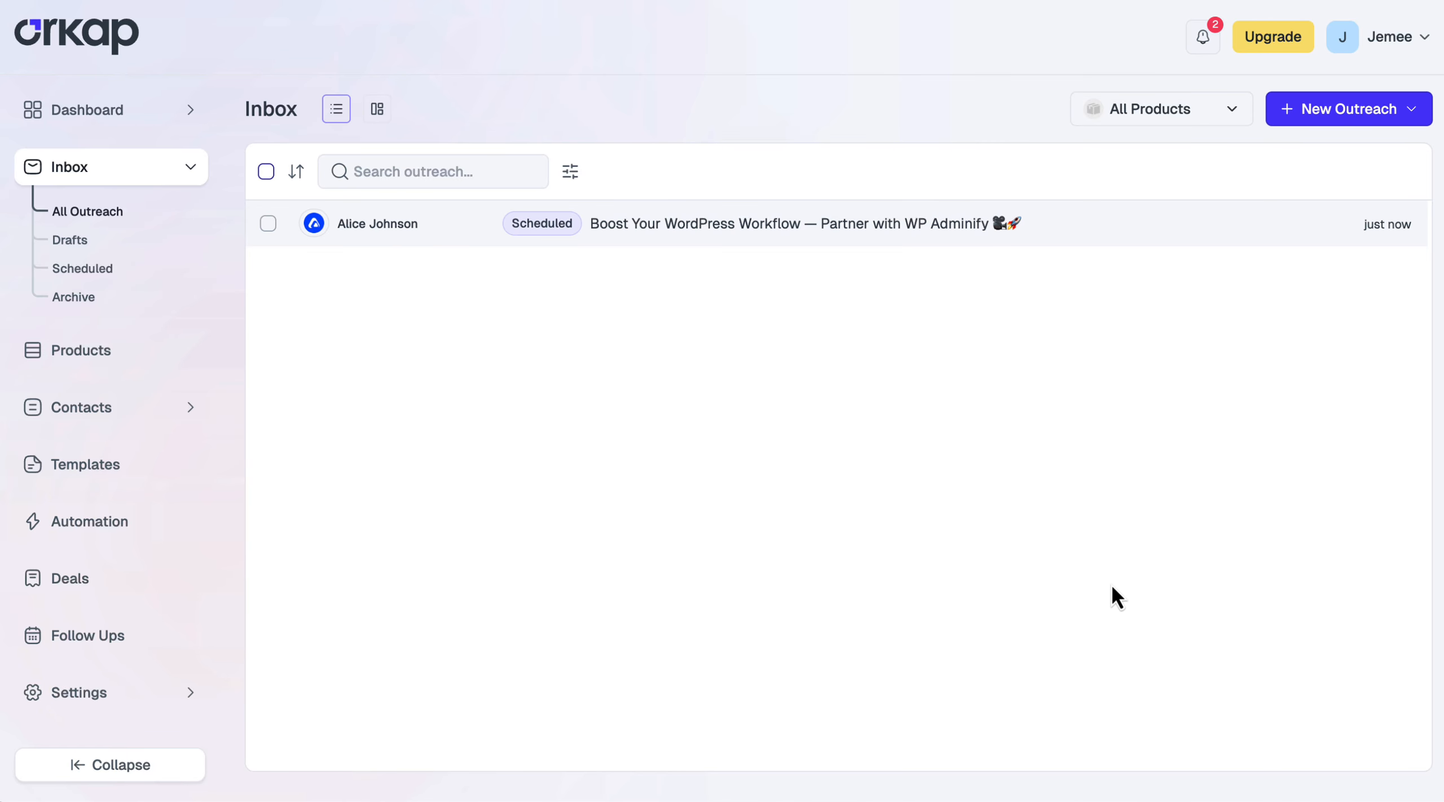
Set the sent outreach's follow-up reminder to Oct 17, 2025 at 12:00 AM
click(847, 224)
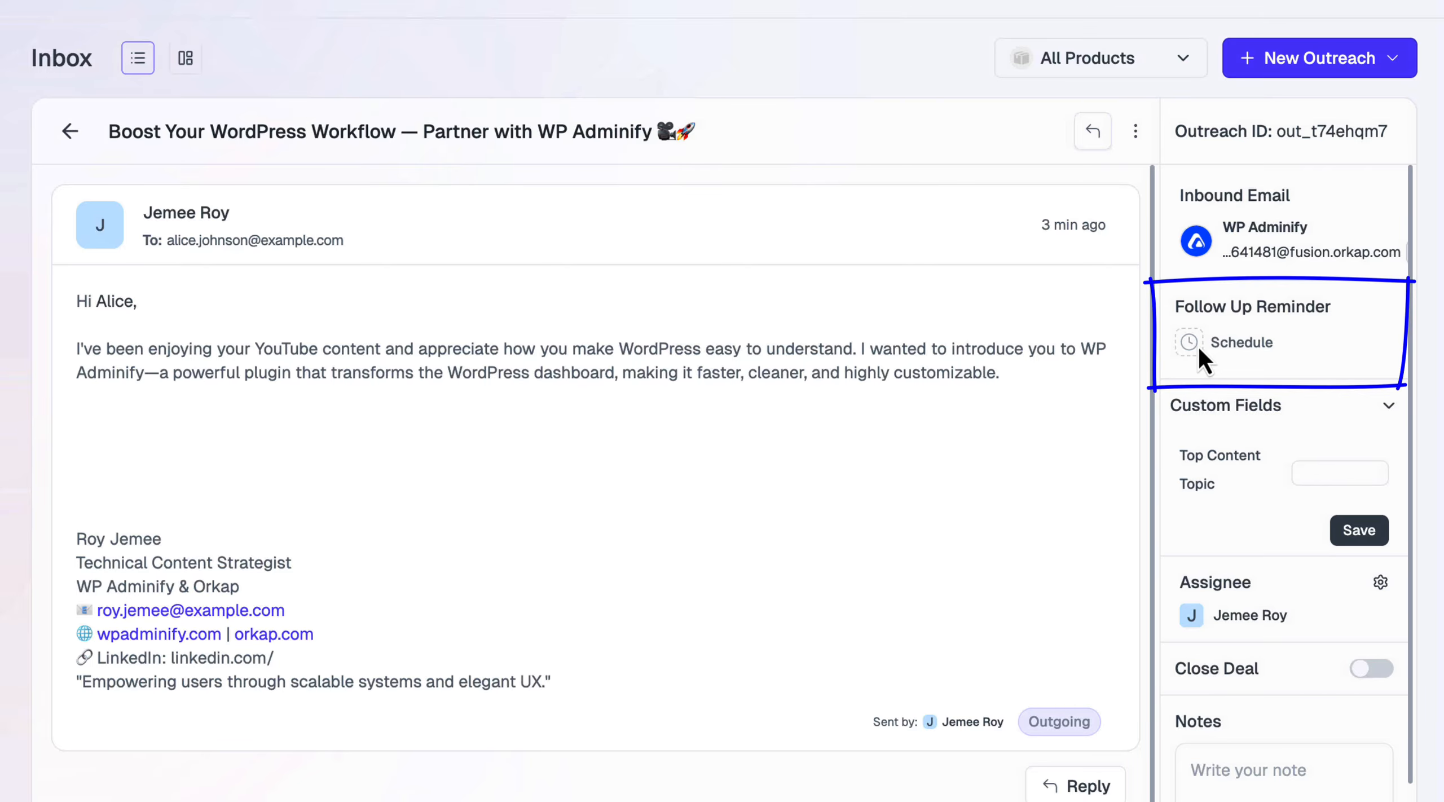
click(1199, 346)
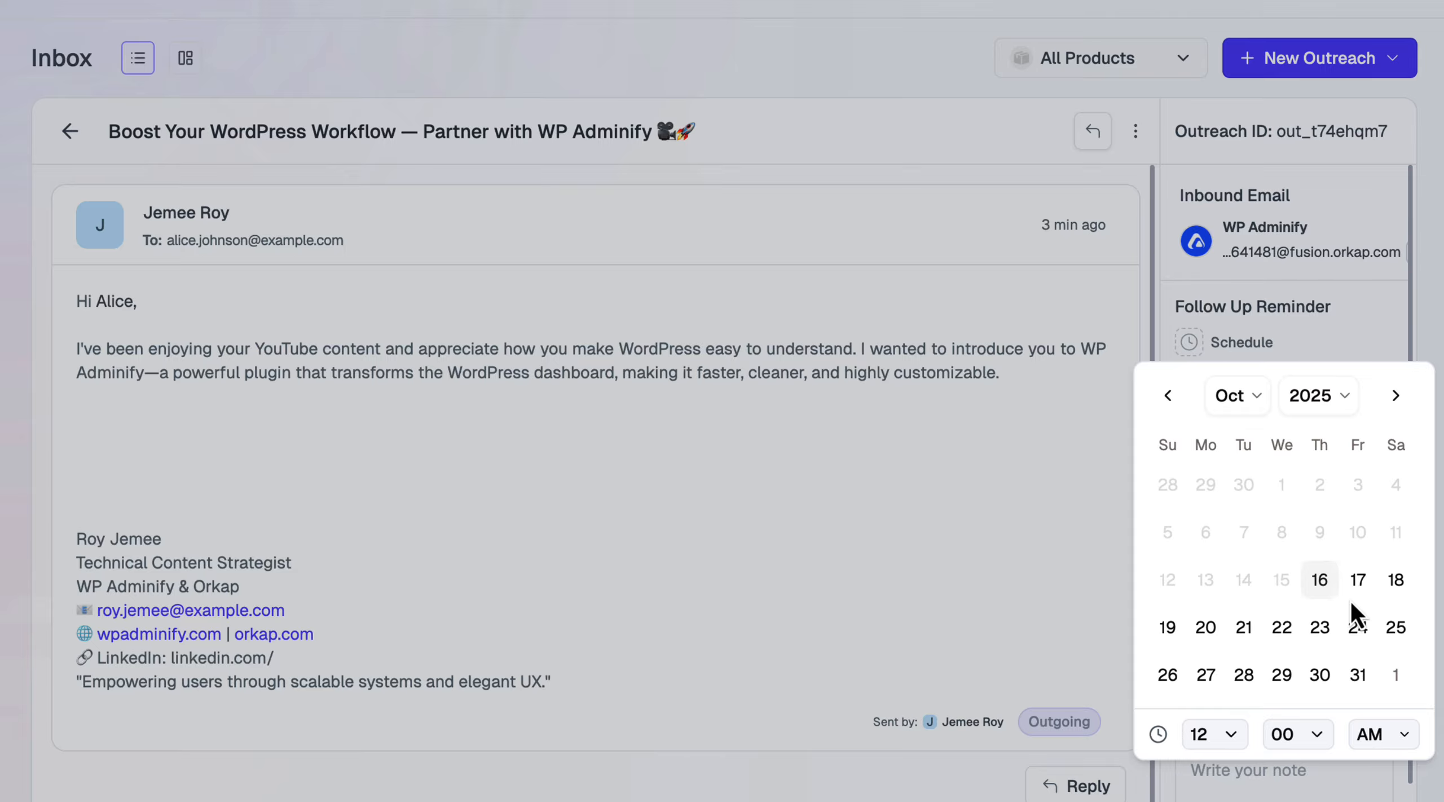
click(1359, 586)
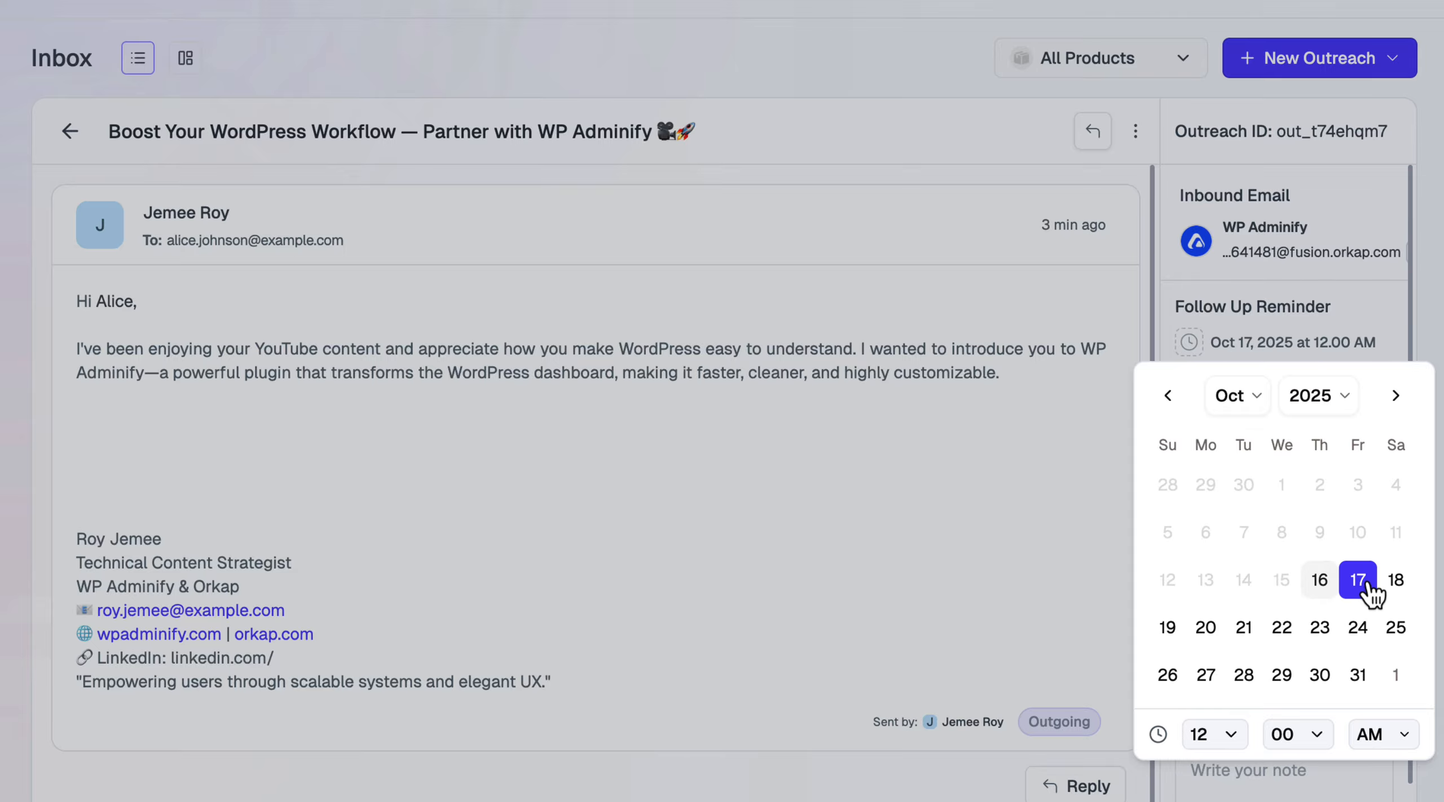
click(975, 648)
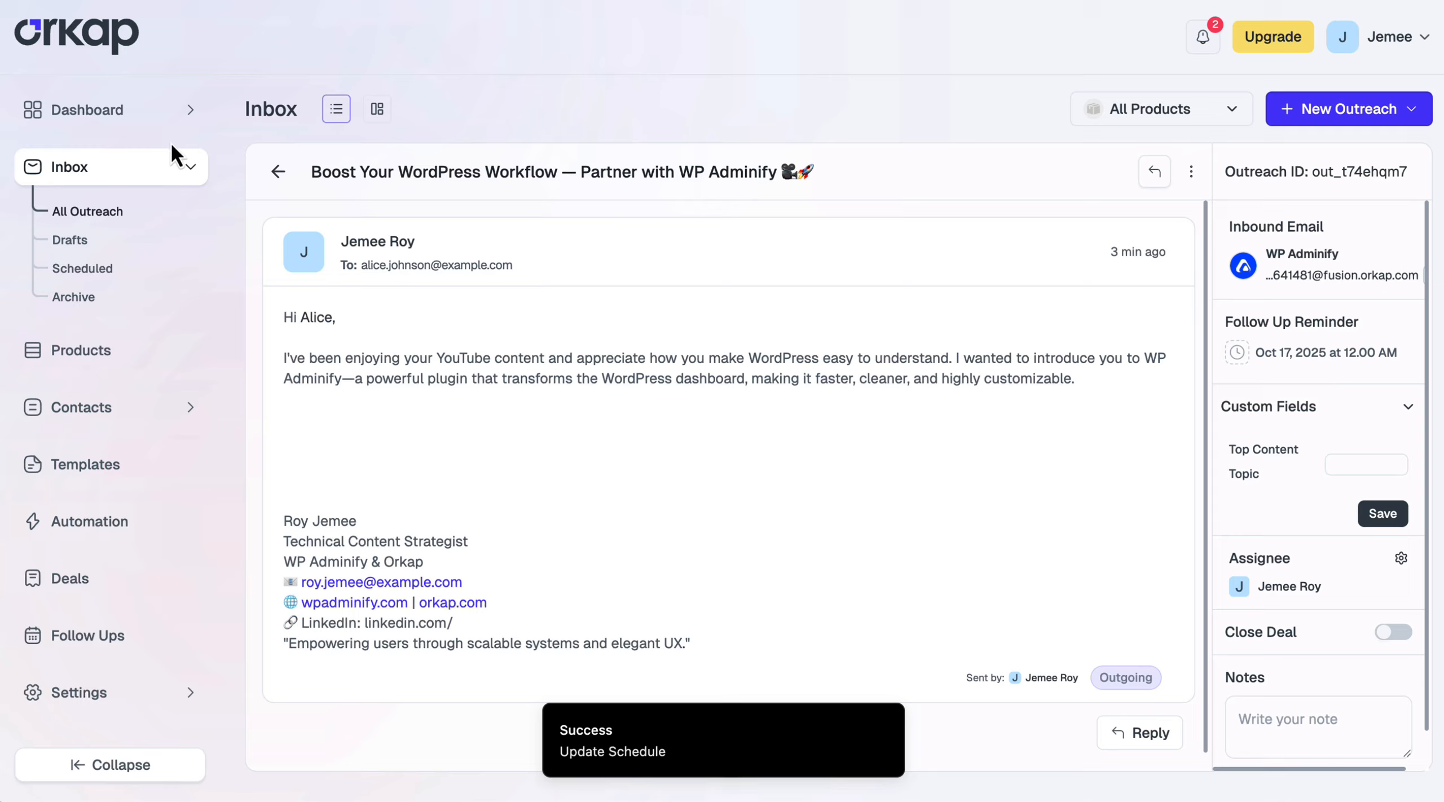
click(98, 117)
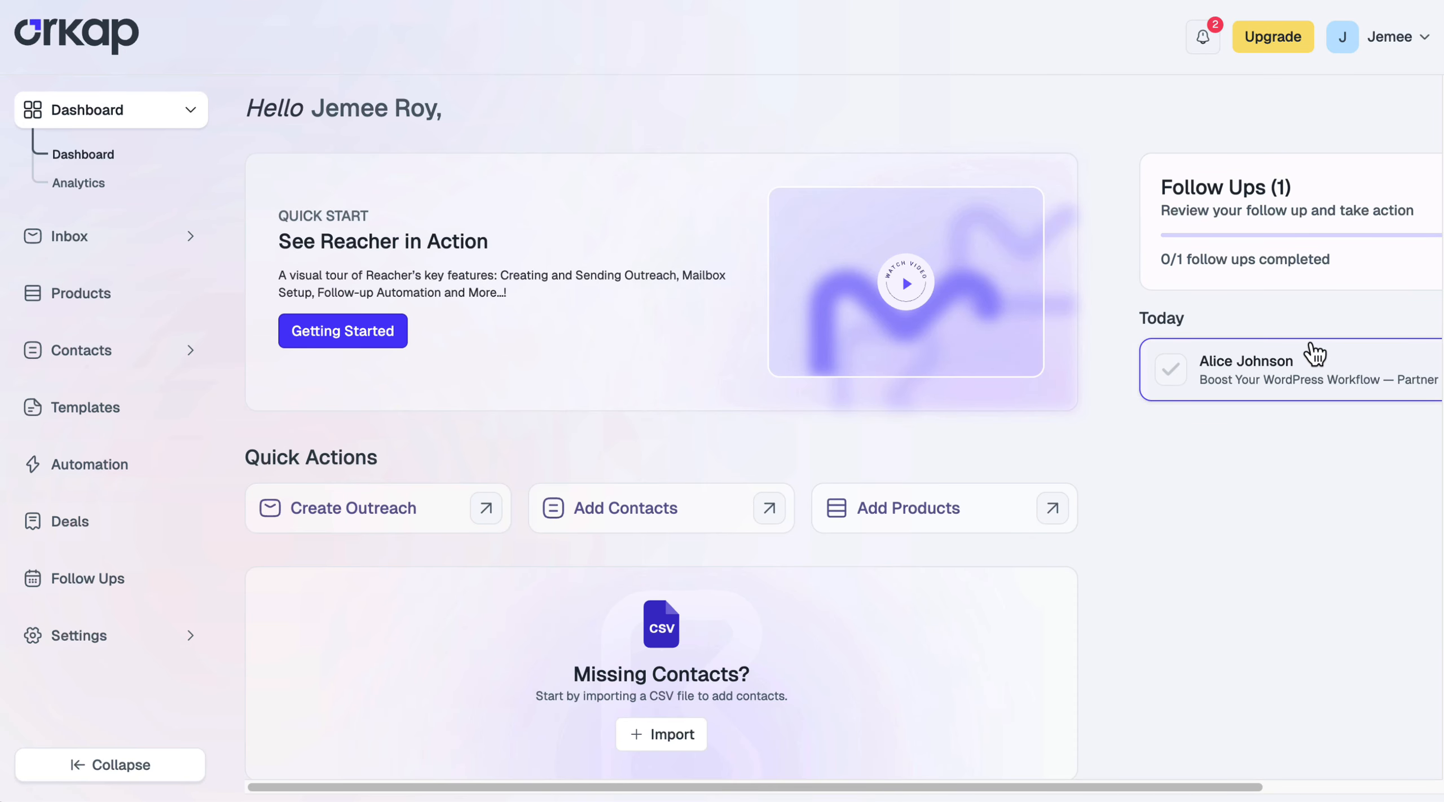
From the dashboard's pending follow-up, go to Follow Ups and start its follow-up outreach draft
click(1321, 399)
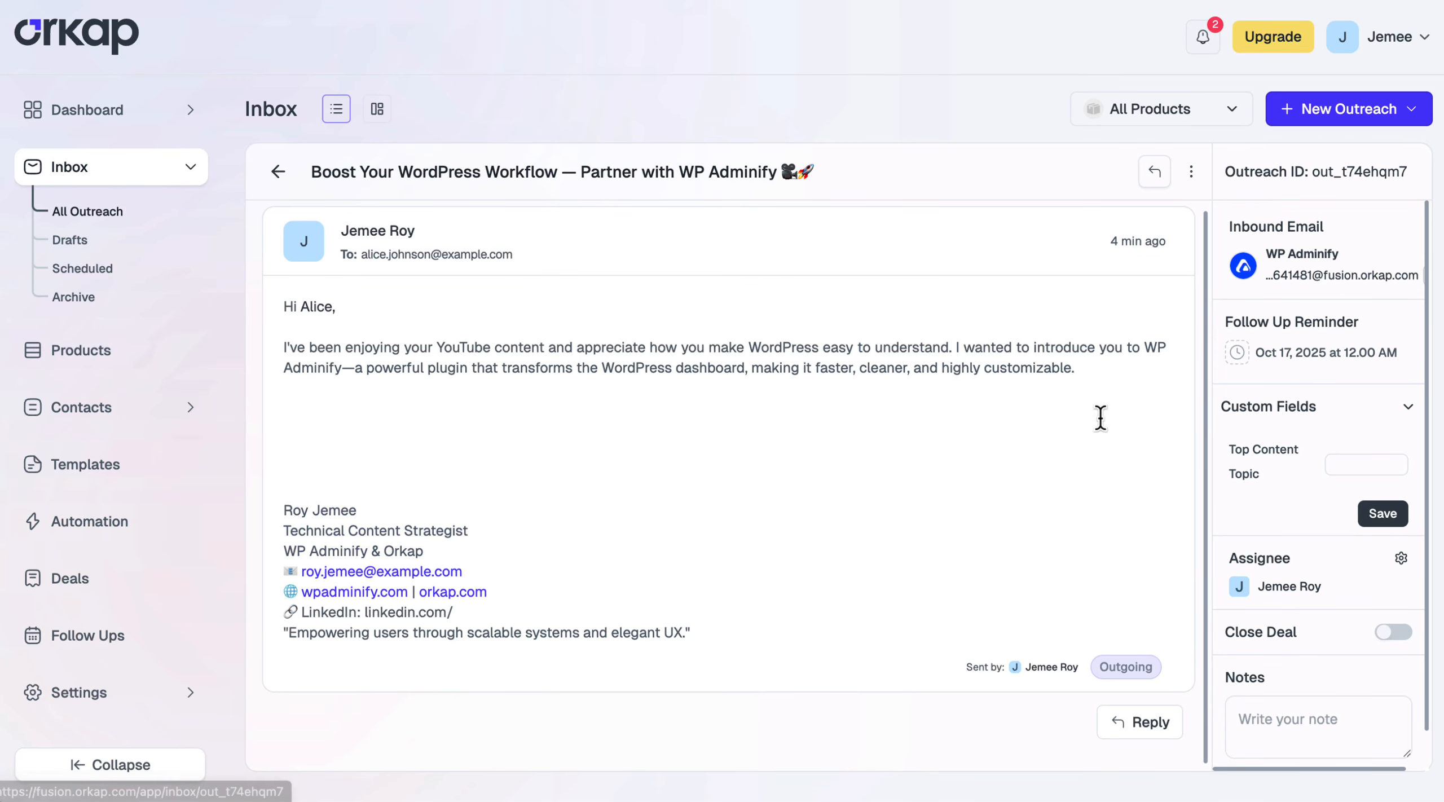
click(123, 661)
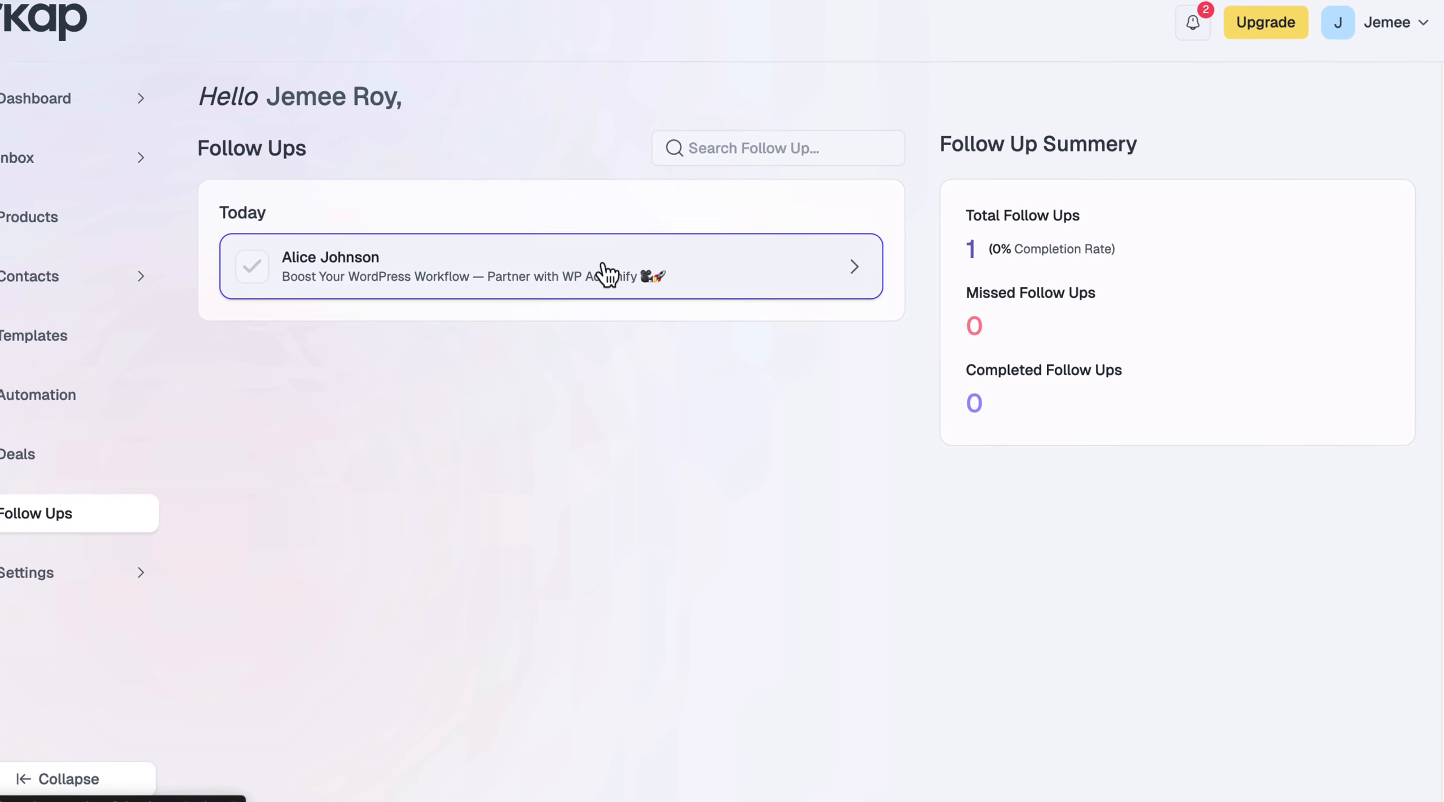
click(607, 274)
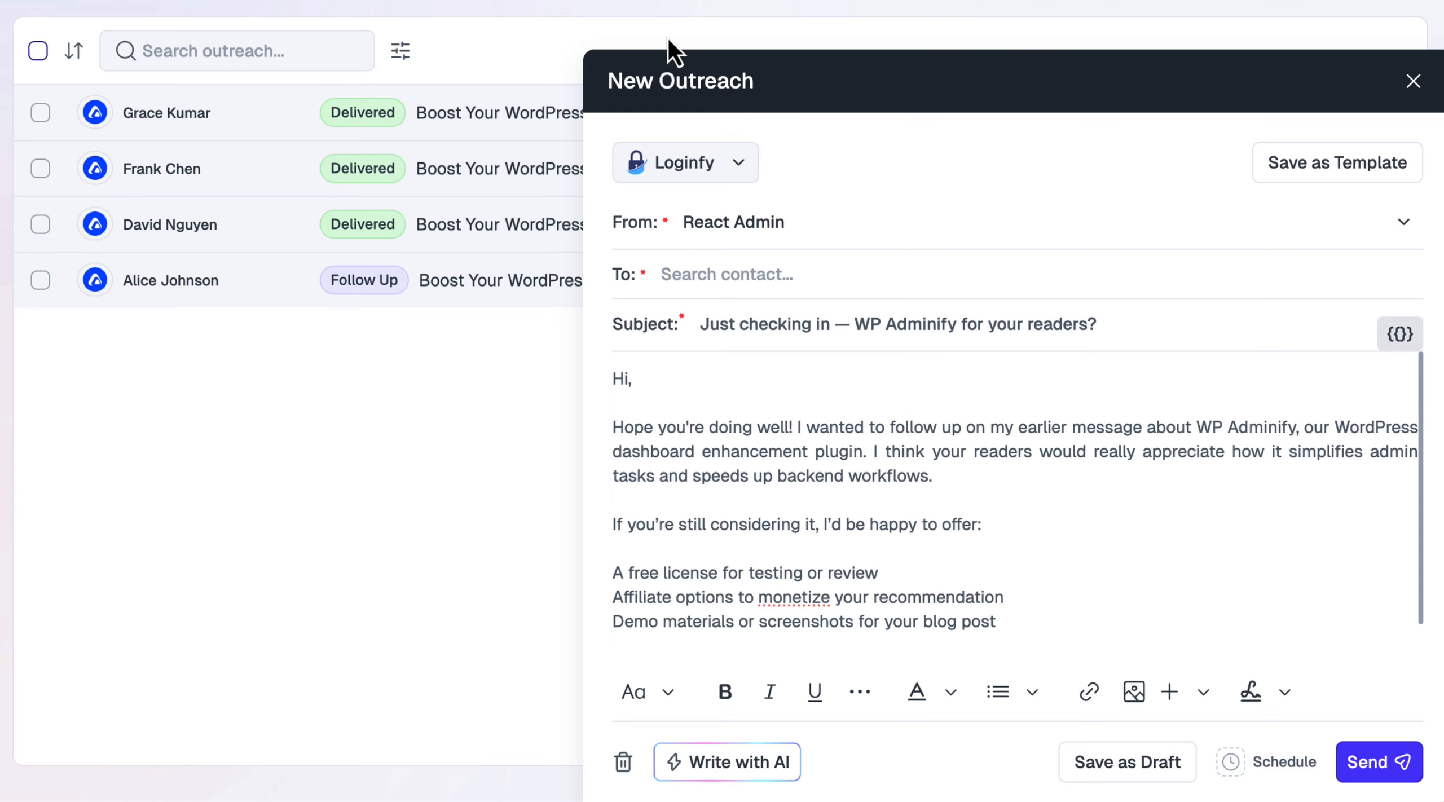
click(745, 276)
text(https://wpadminify.com/contact)
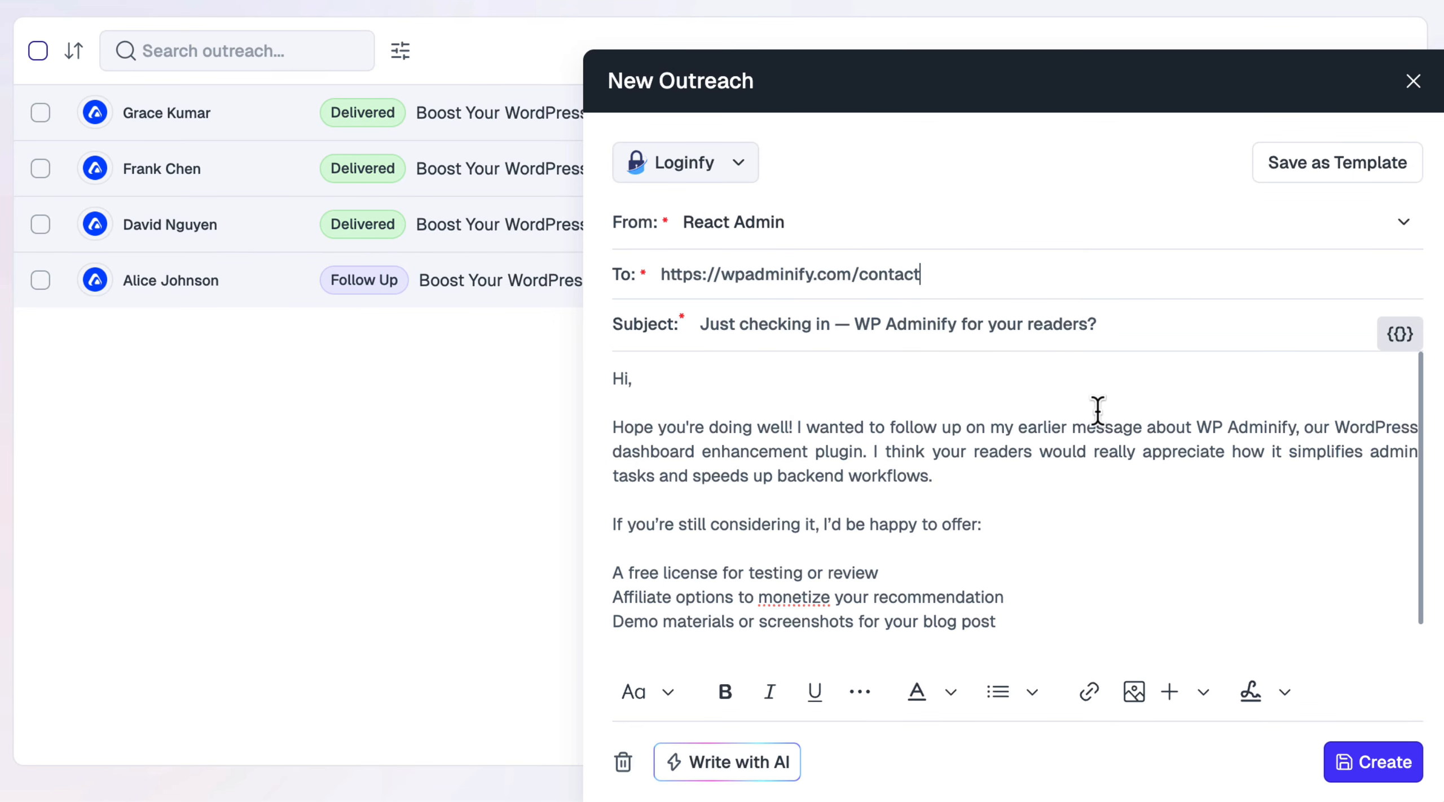
click(1393, 765)
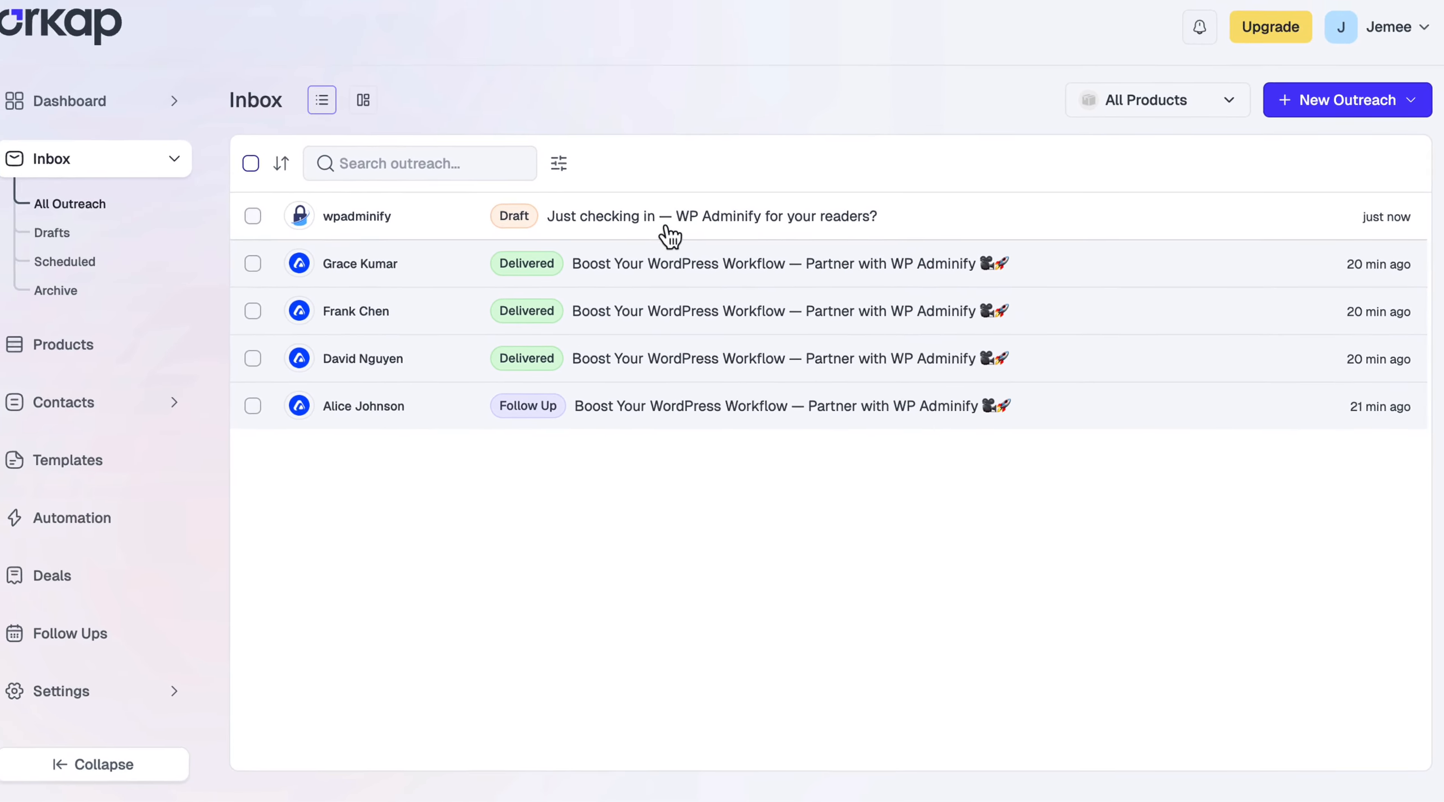
Open the new outreach and copy its inbound email address
click(558, 138)
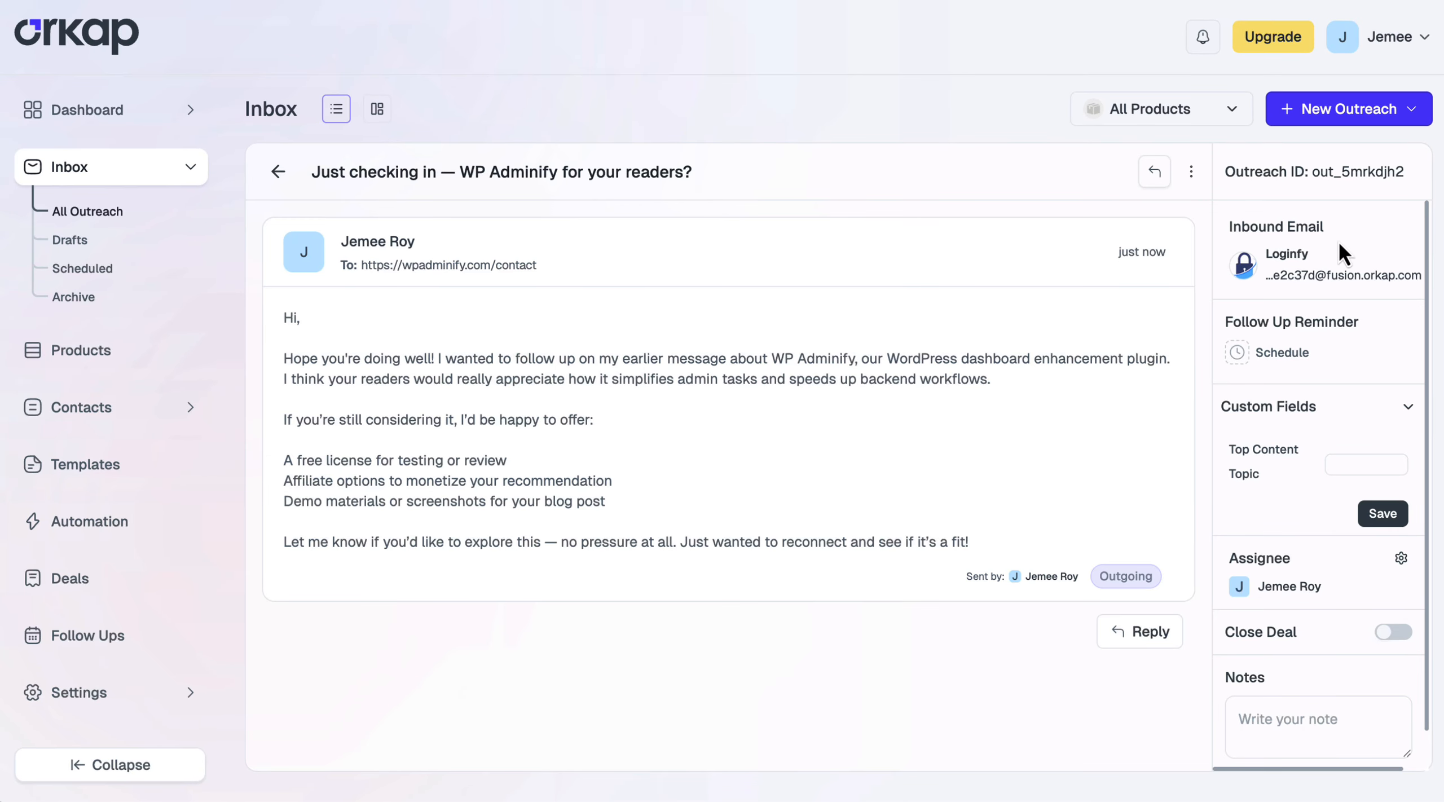
triple_click(1346, 277)
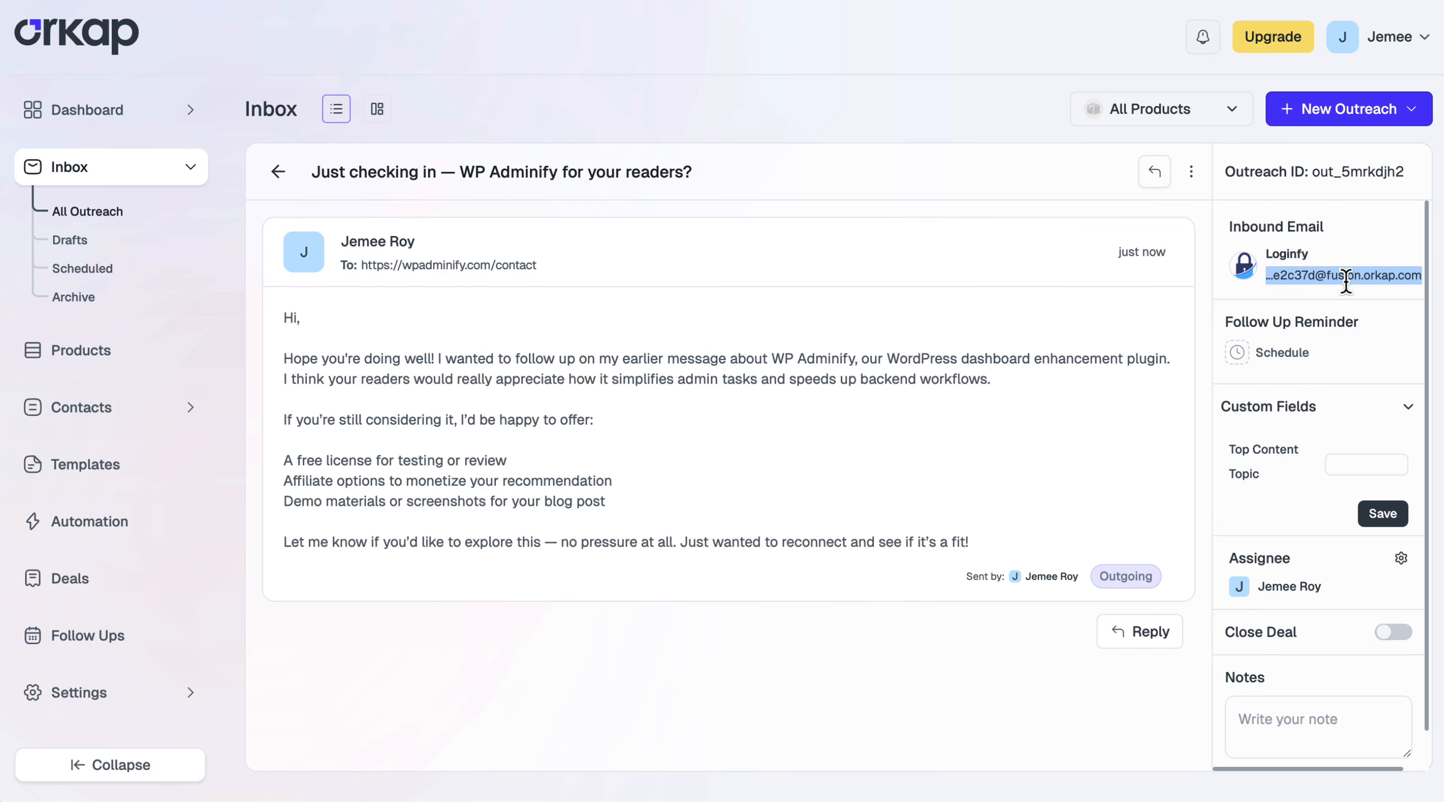
scroll(1346, 280, right, 1)
click(1412, 276)
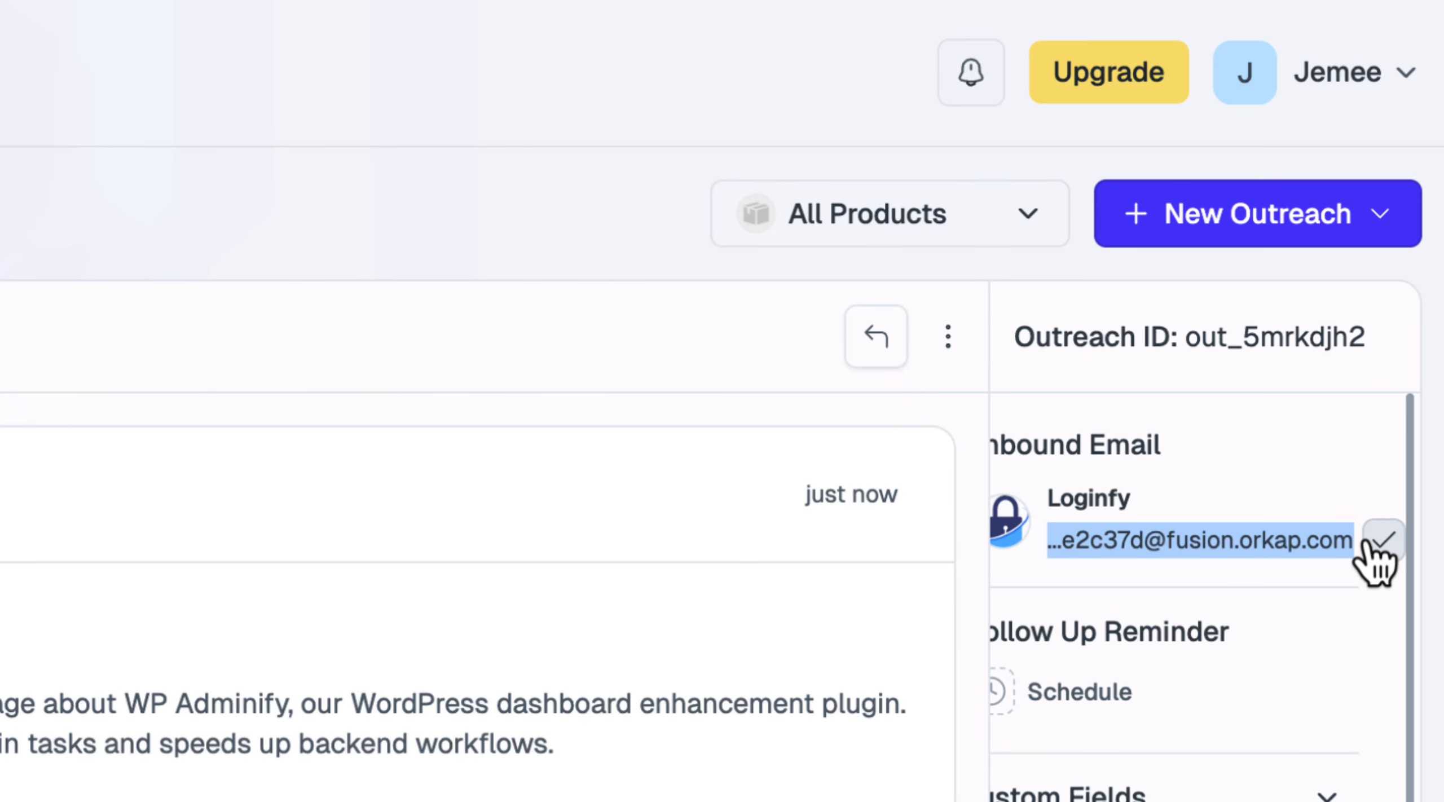
Paste the outreach's inbound address into the WP Adminify contact form's Email field and submit
click(1290, 483)
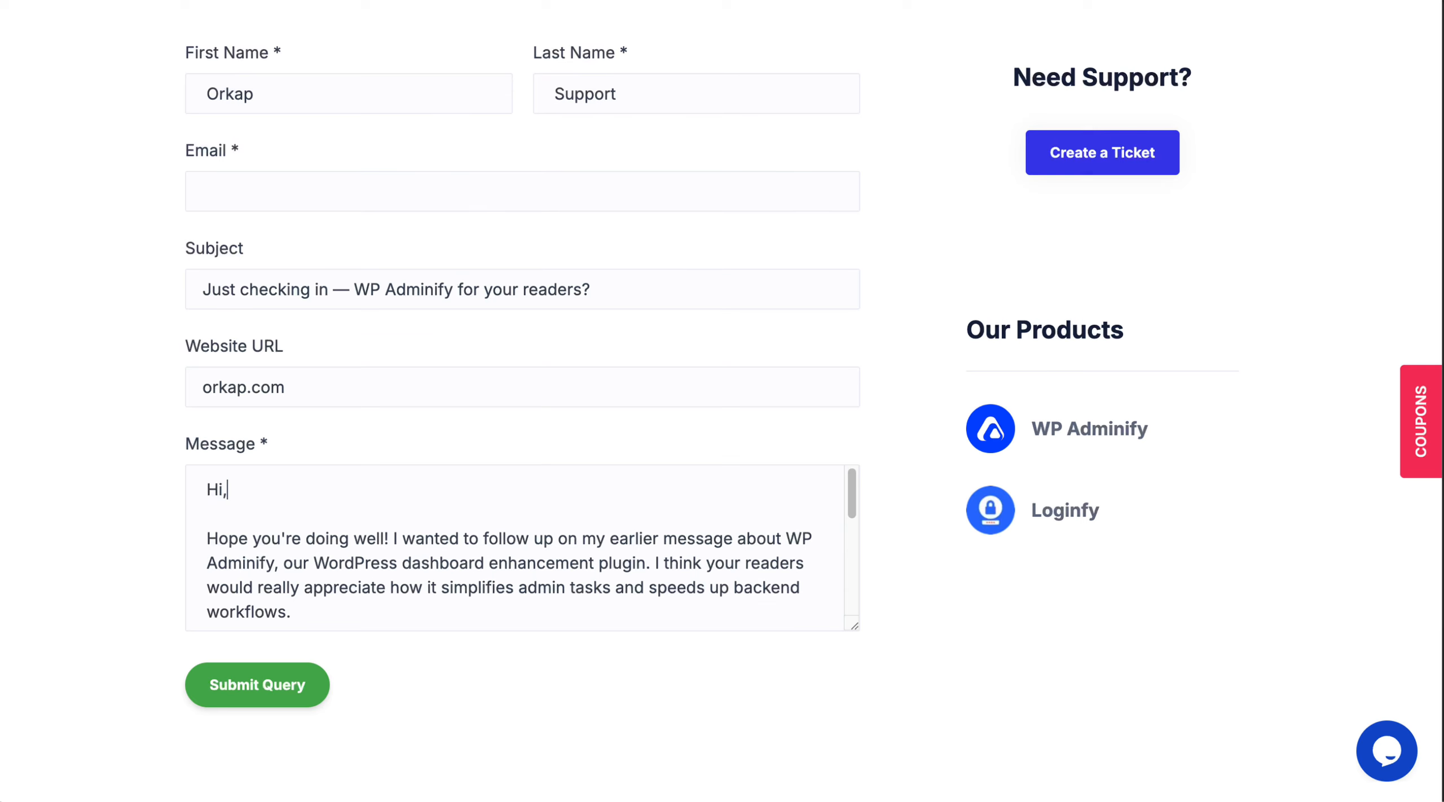
click(303, 191)
key(ctrl+v)
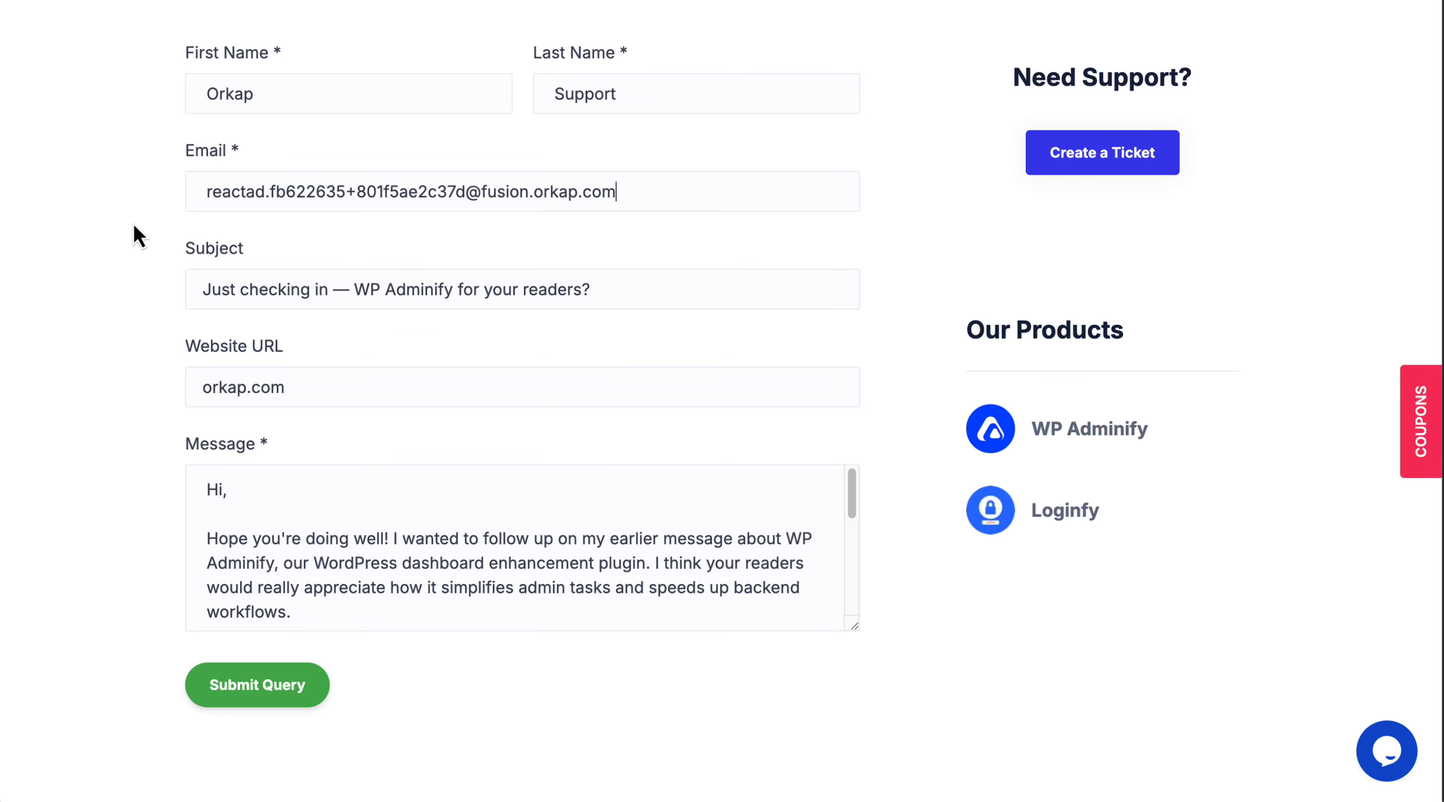
click(275, 701)
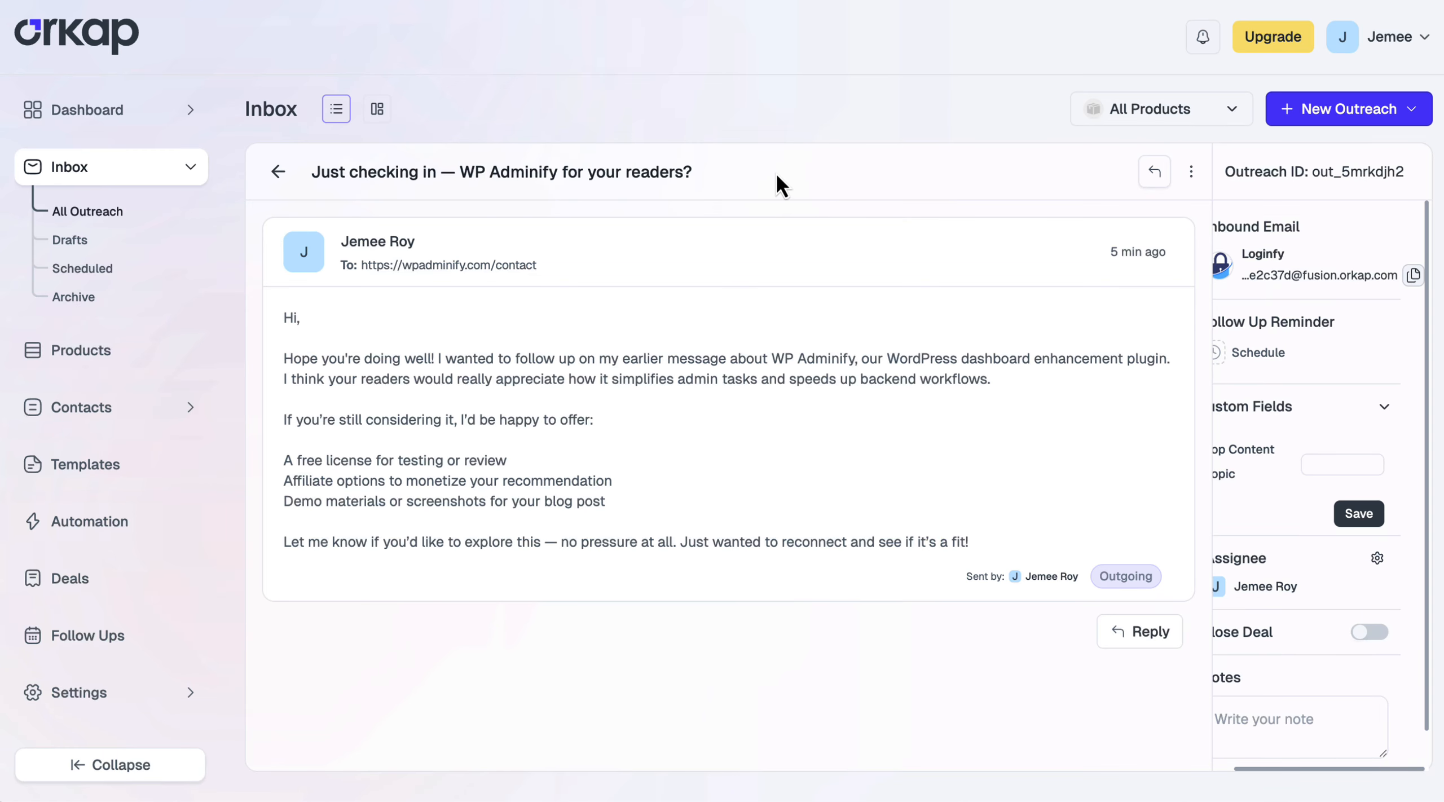
From the Answered wpadminify reply, update the wpadminify contact's email to the replier's address
click(279, 170)
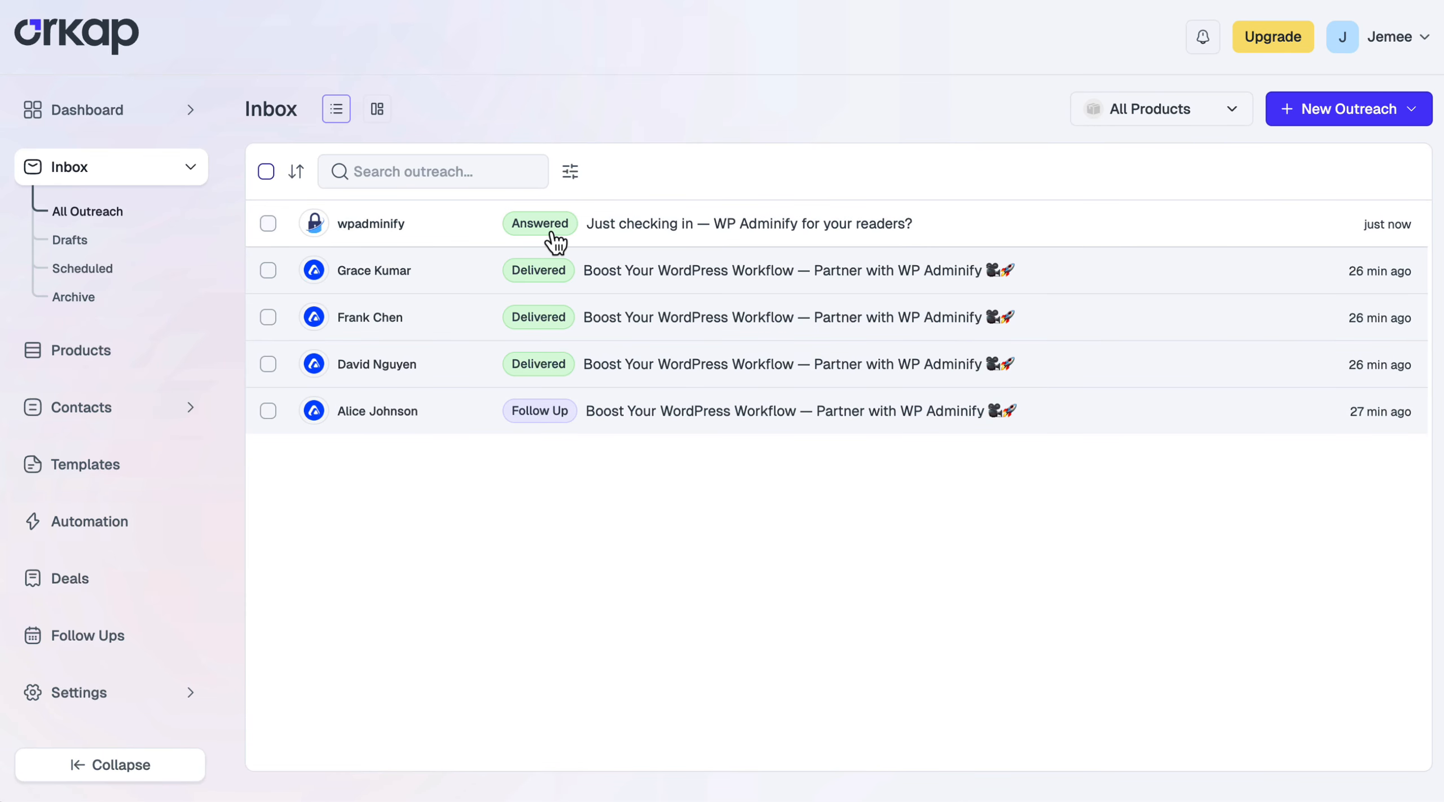
click(660, 237)
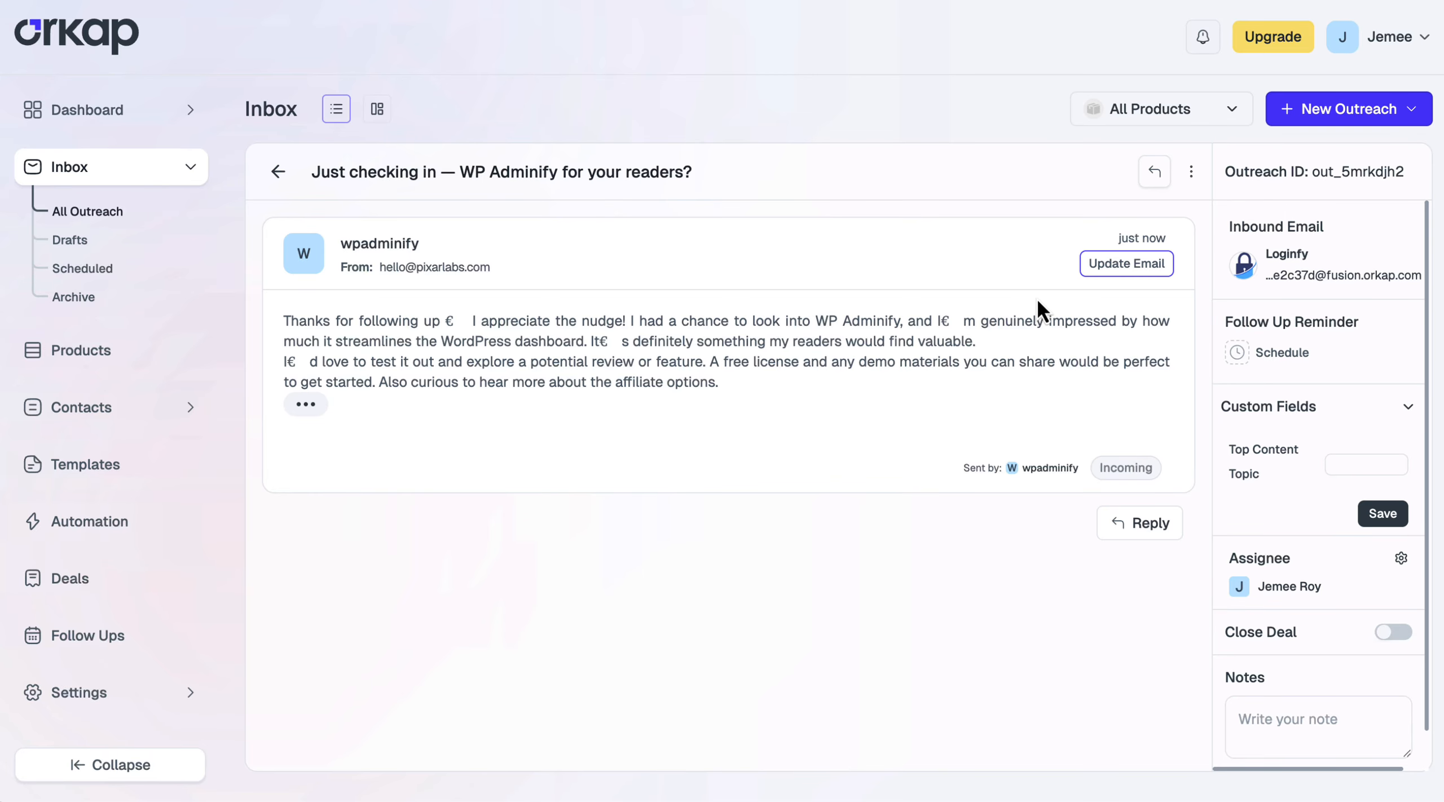
click(1133, 270)
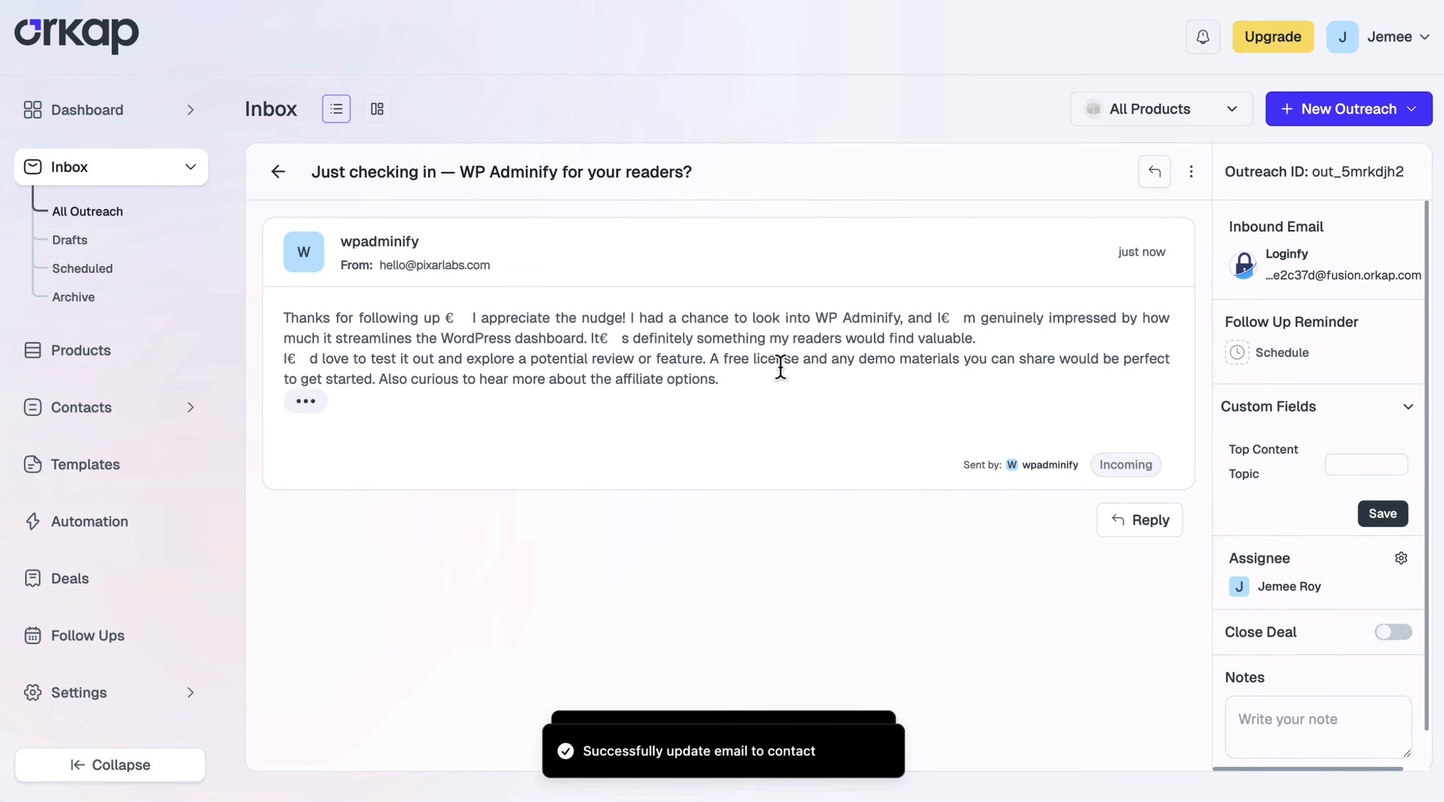
click(112, 417)
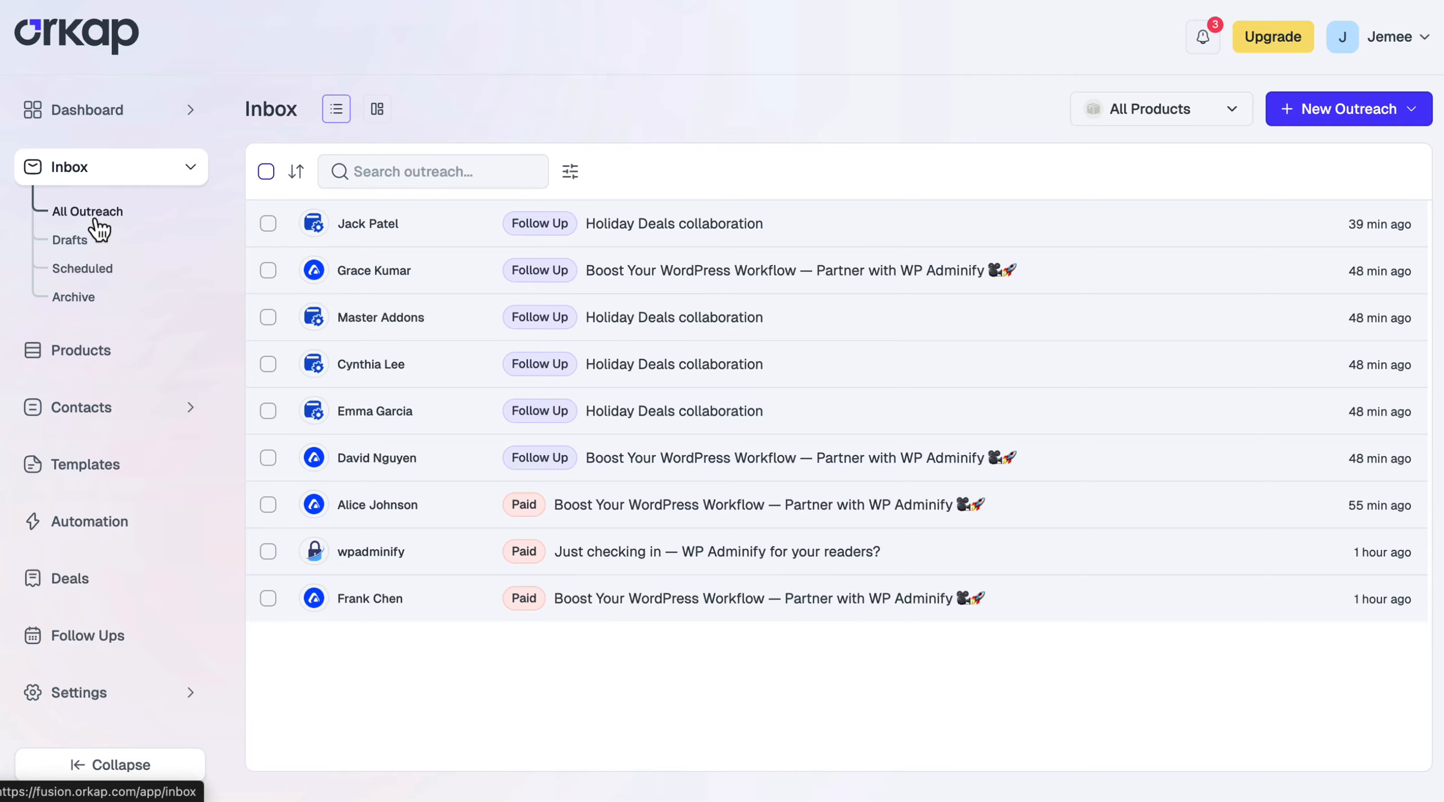
Preview several WordPress partnership and Holiday Deals outreach emails in the inbox split view
click(378, 110)
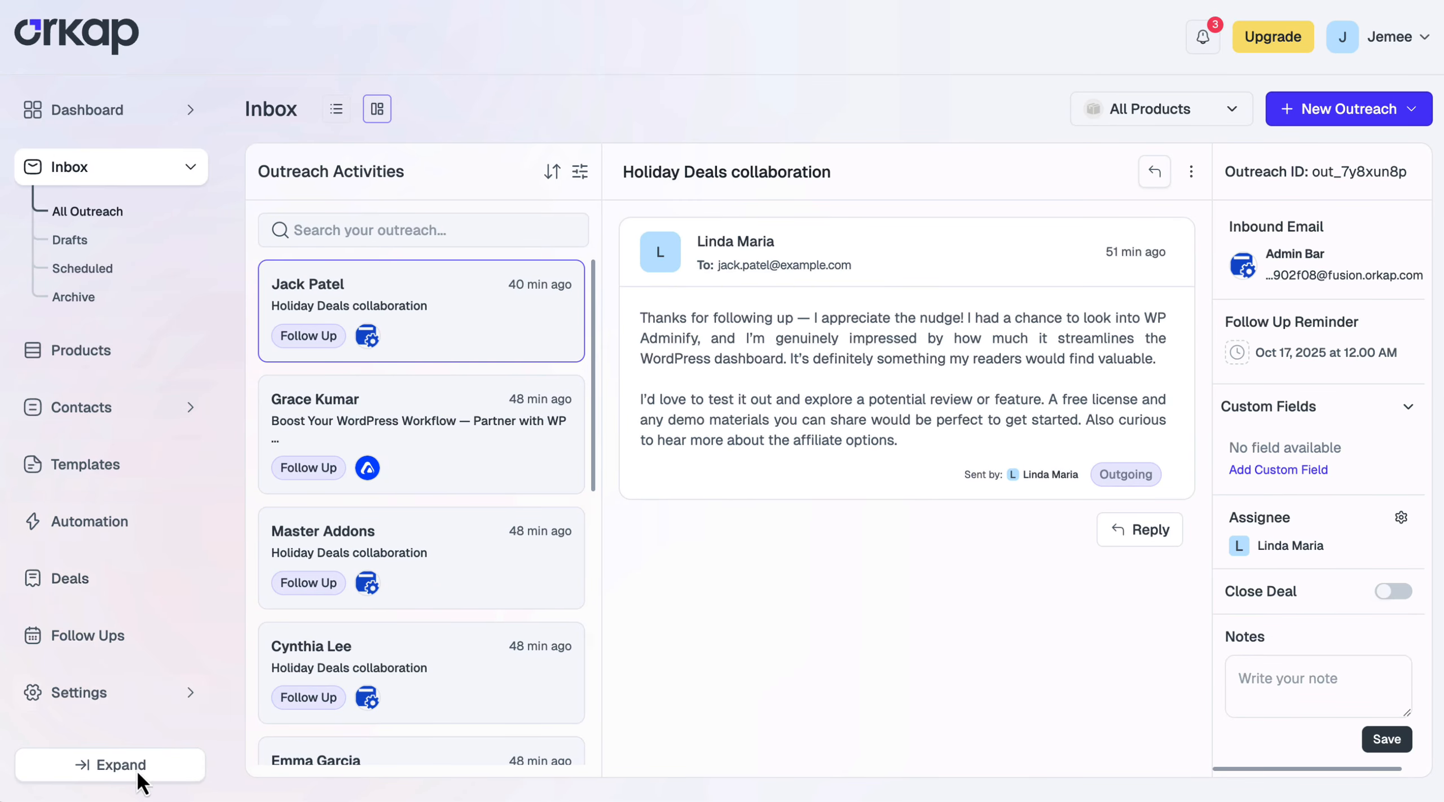
click(138, 770)
click(435, 419)
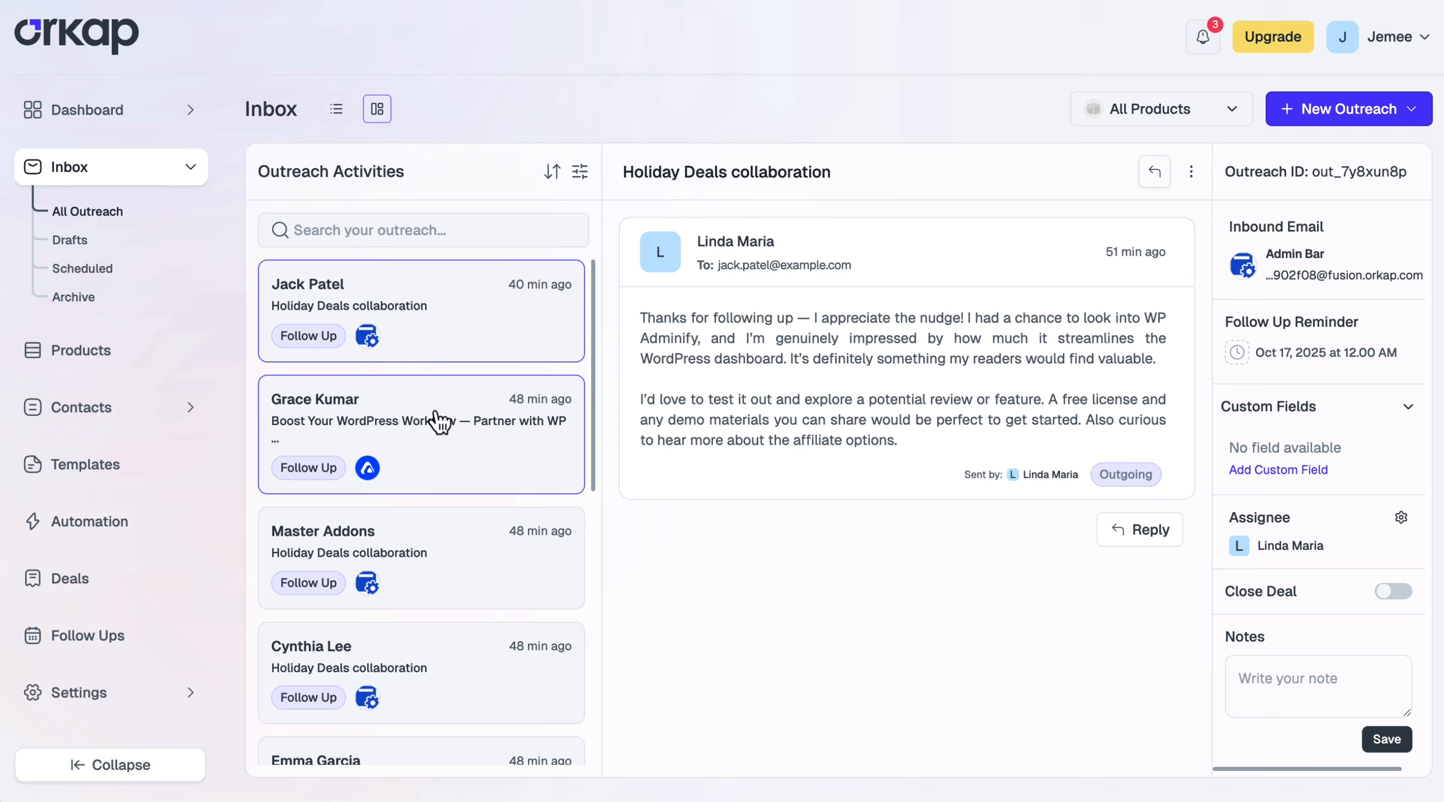
click(425, 589)
scroll(427, 677, down, 10)
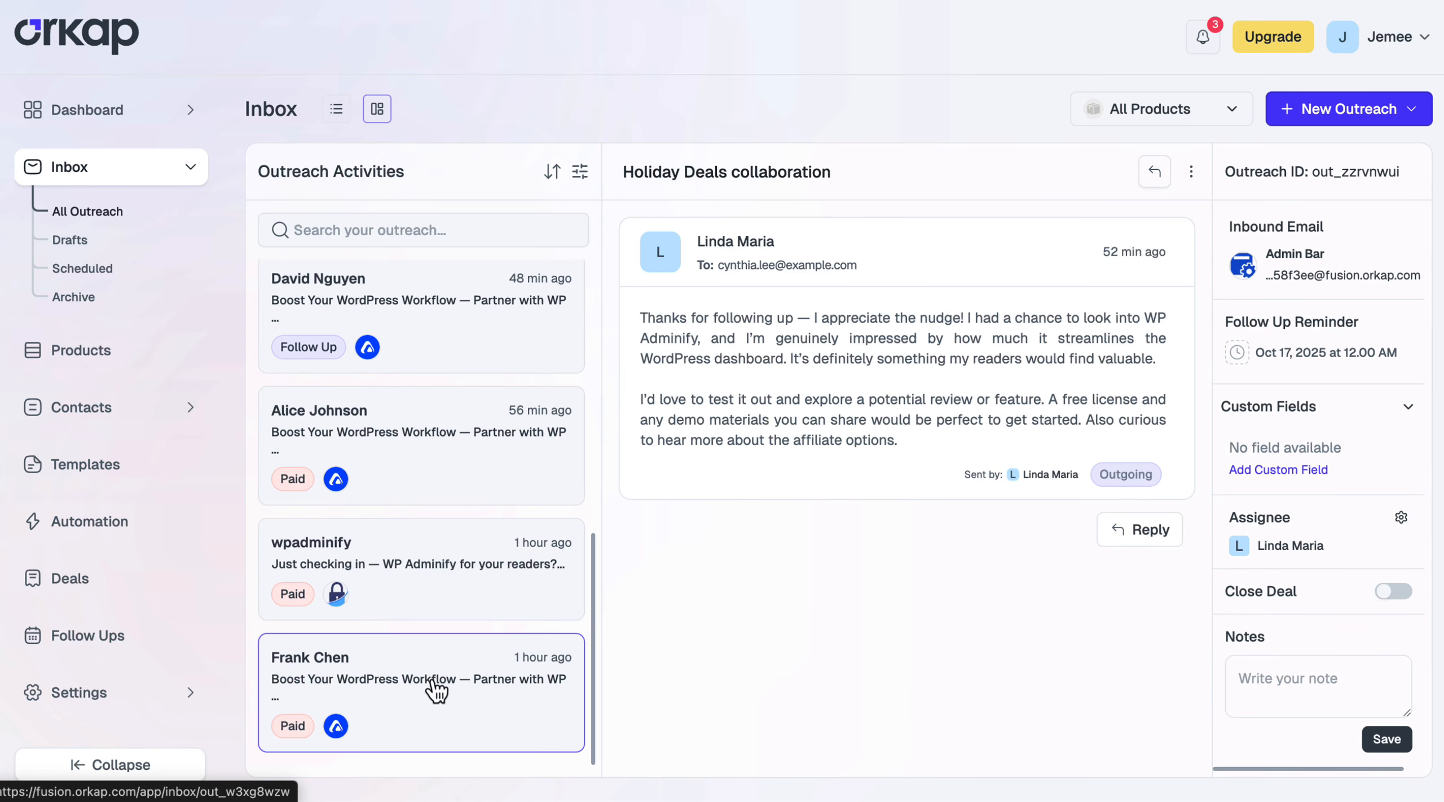
click(435, 683)
scroll(433, 415, up, 7)
scroll(433, 416, up, 3)
click(429, 290)
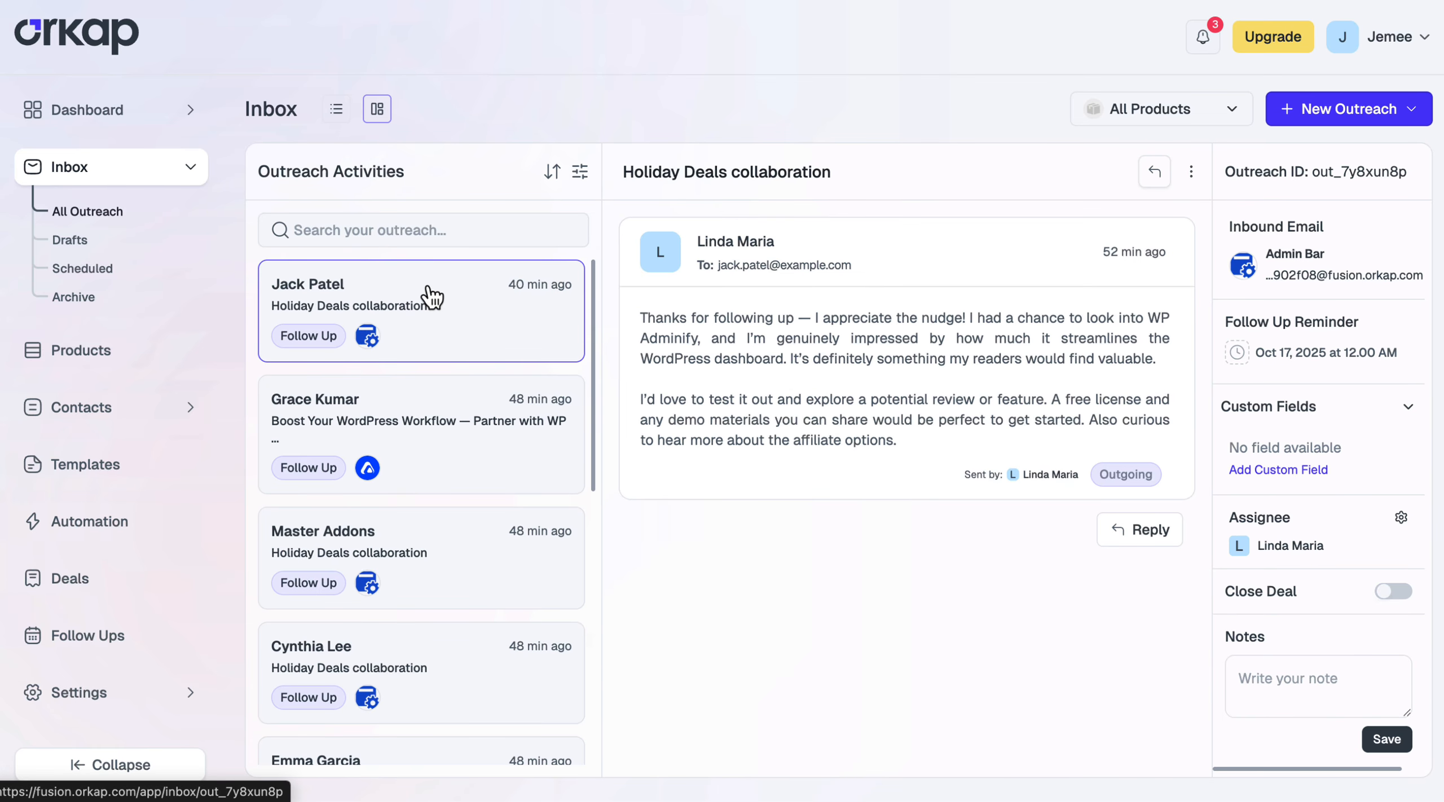
Return the inbox to list view and open the contact Custom Fields page
click(338, 116)
click(279, 172)
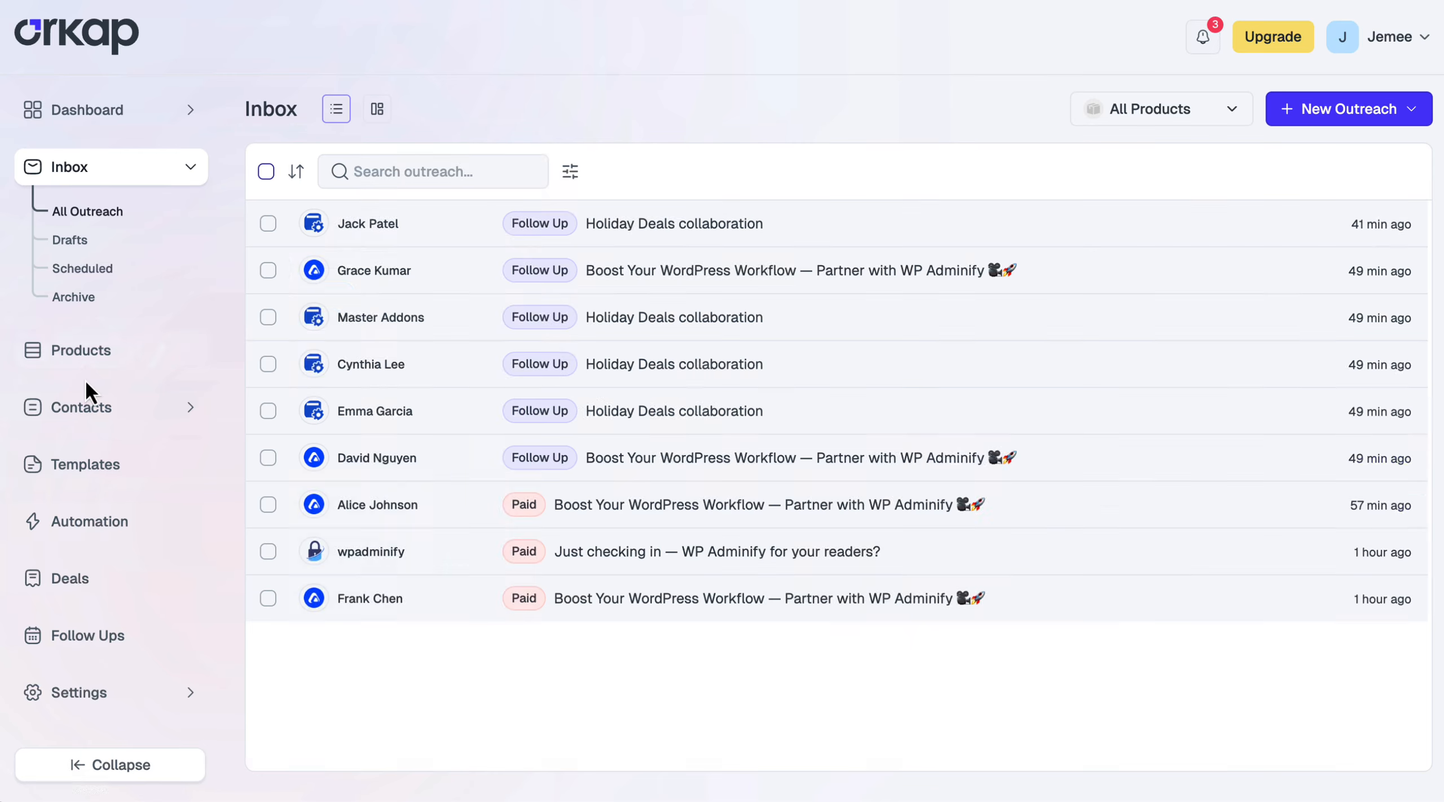
click(79, 407)
click(79, 390)
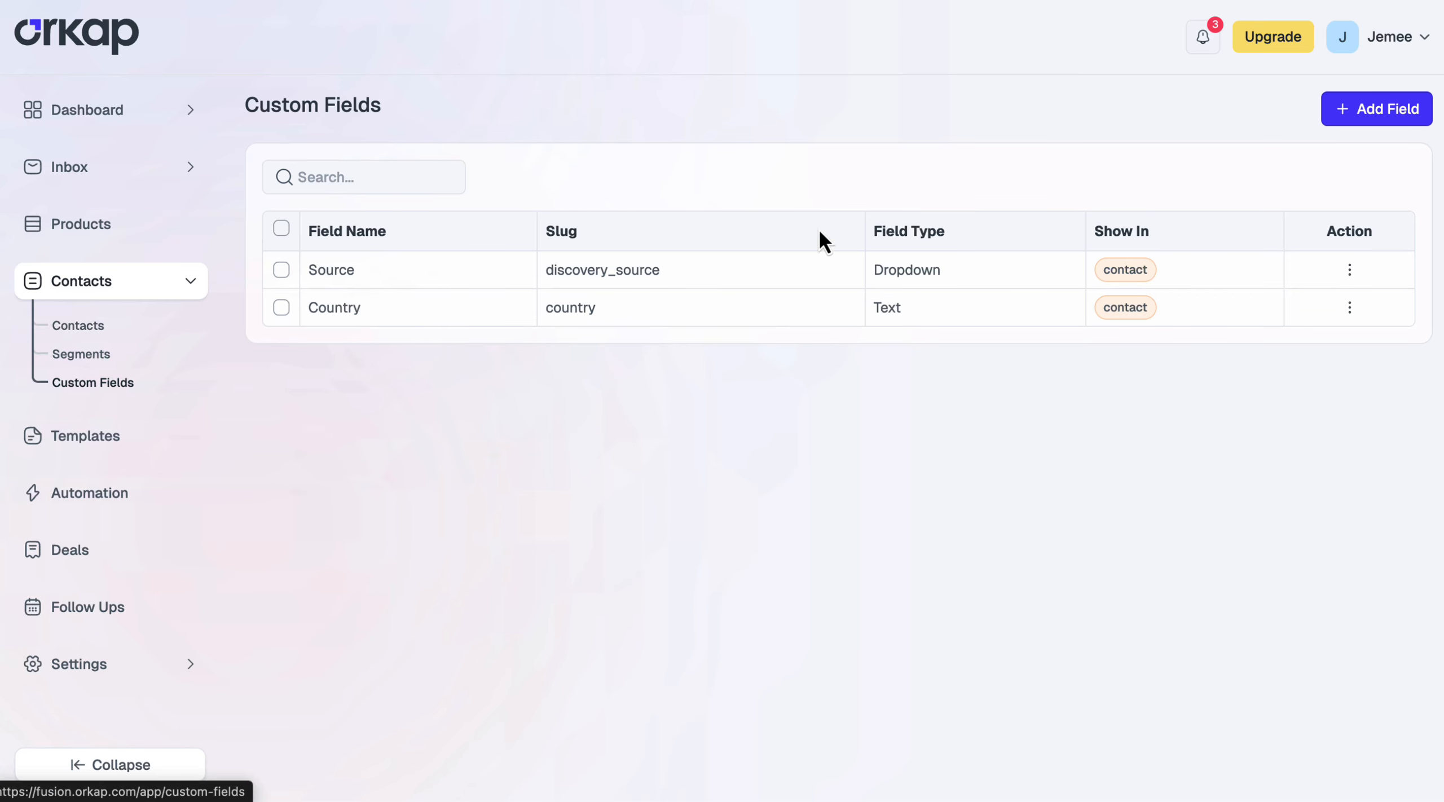
Add an outreach dropdown field 'Status' with options Live (green) and Ongoing (brown)
click(1360, 117)
click(609, 309)
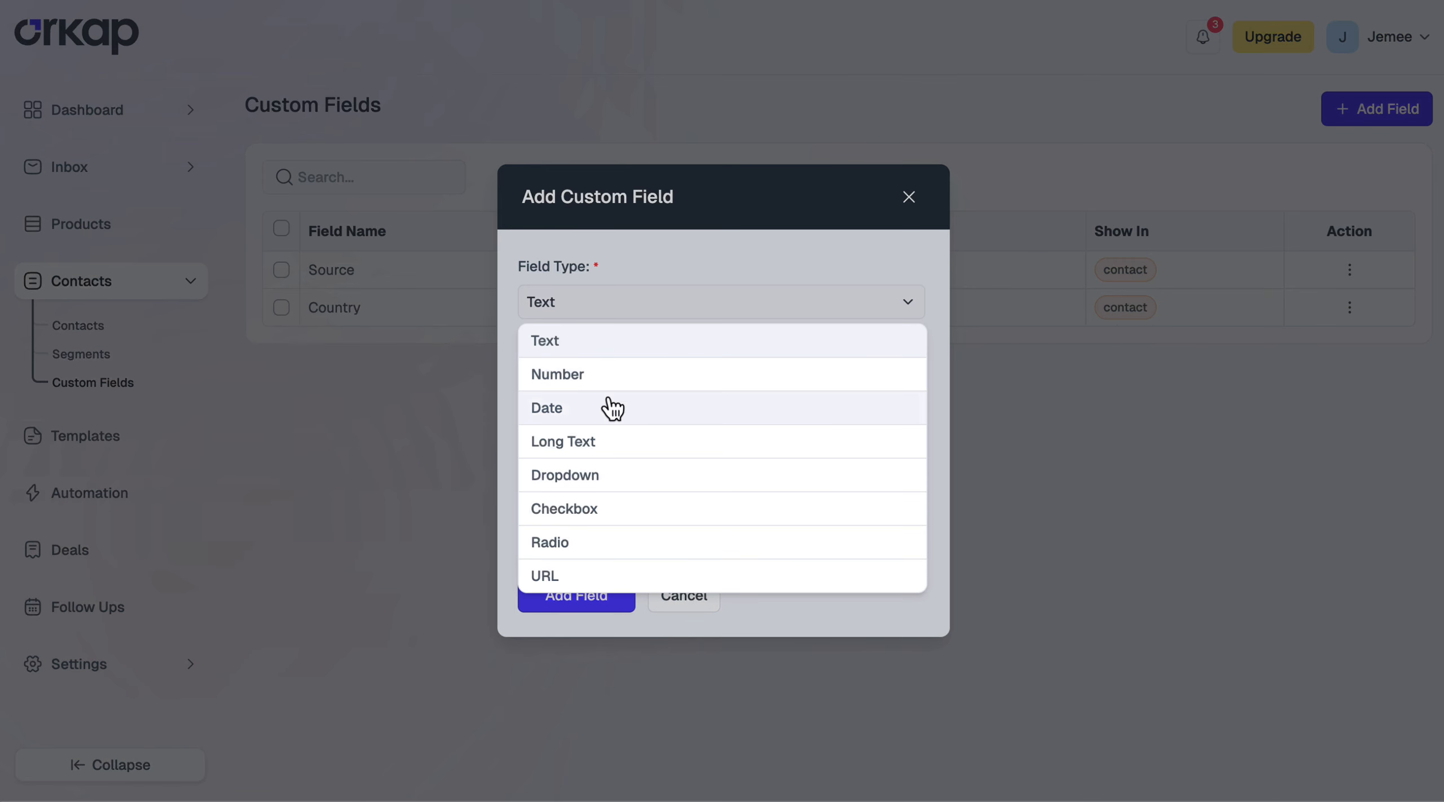
click(608, 474)
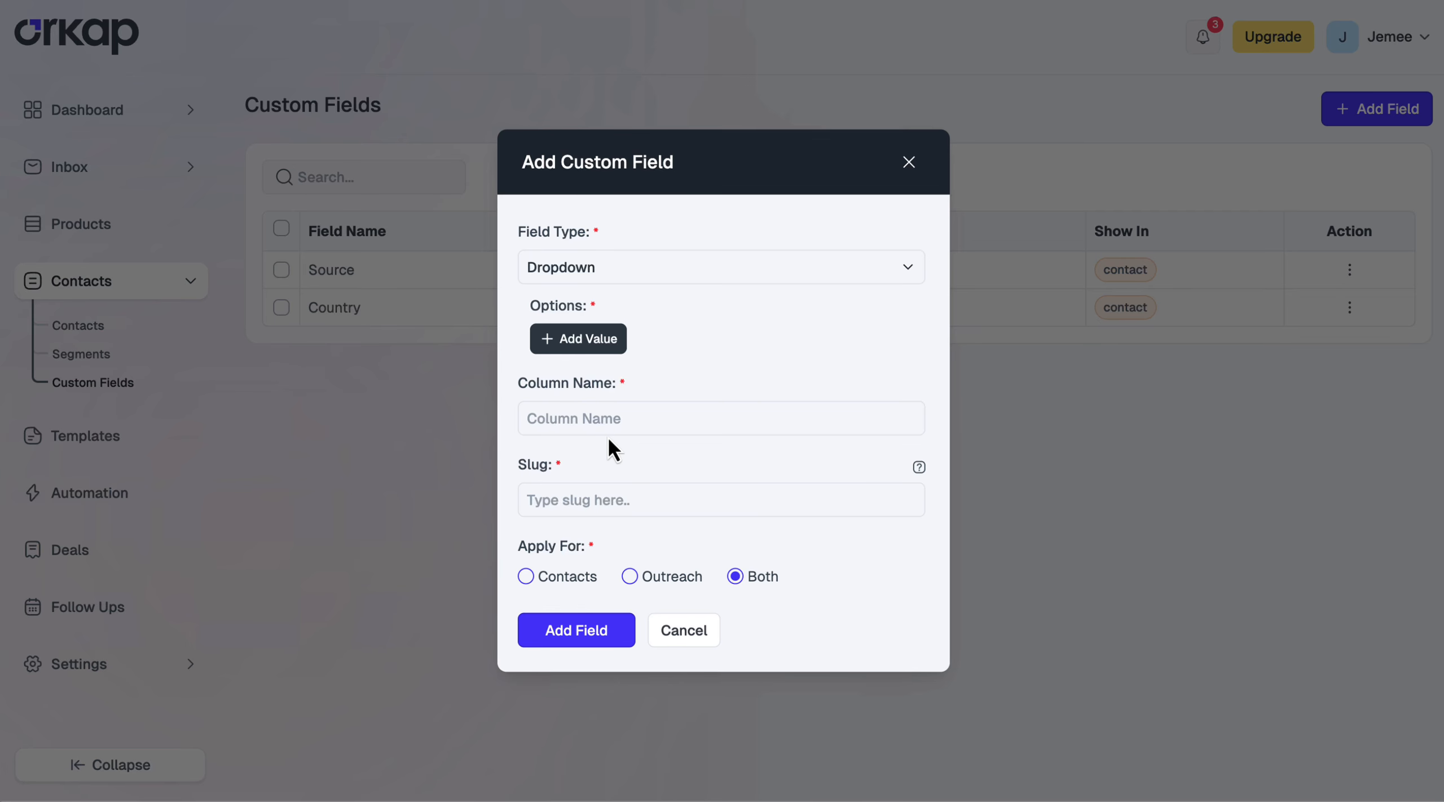
click(607, 418)
text(Status)
click(620, 337)
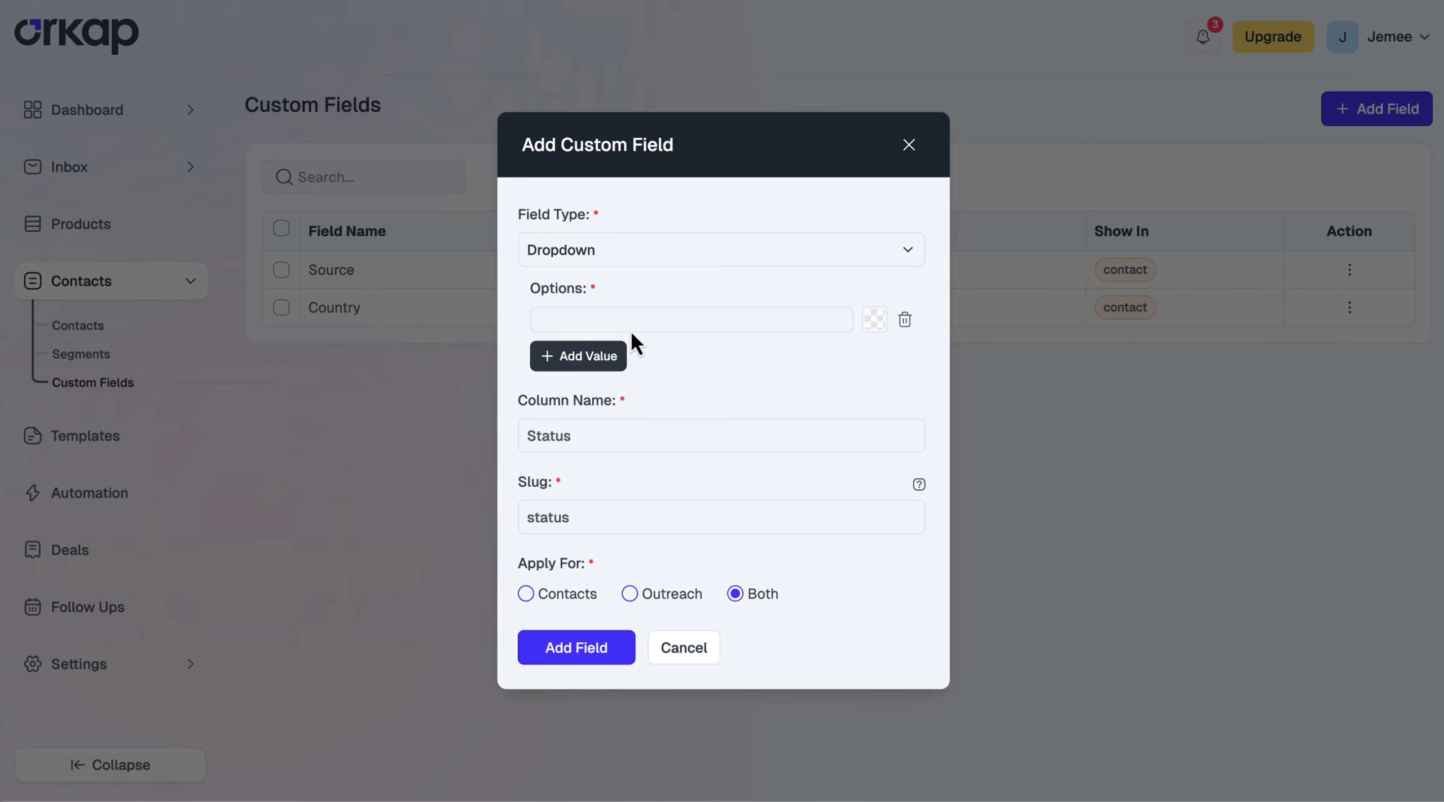
text(Live)
click(874, 319)
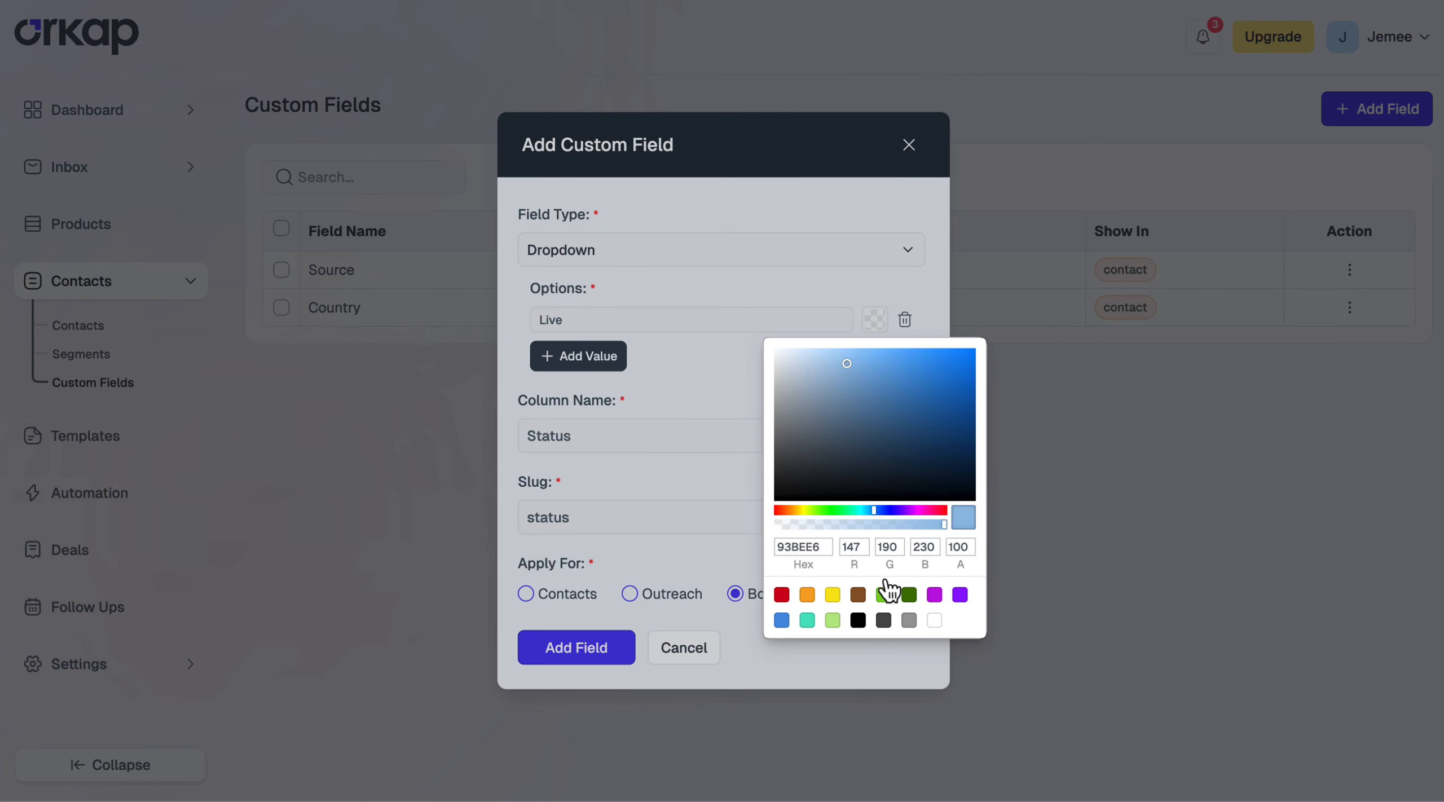
click(889, 590)
click(620, 356)
text(Ongoing)
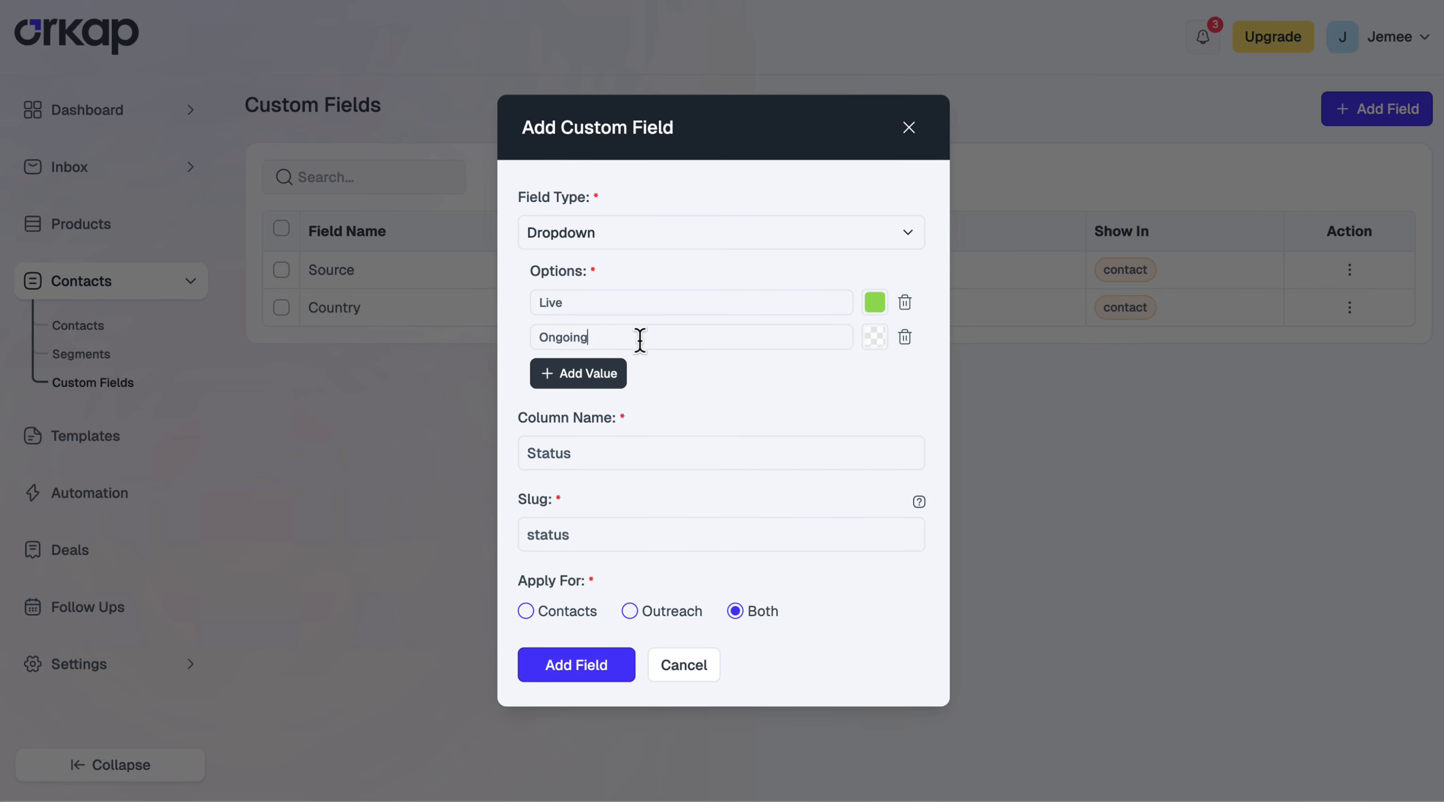
click(874, 337)
click(858, 613)
click(681, 380)
click(643, 615)
click(584, 666)
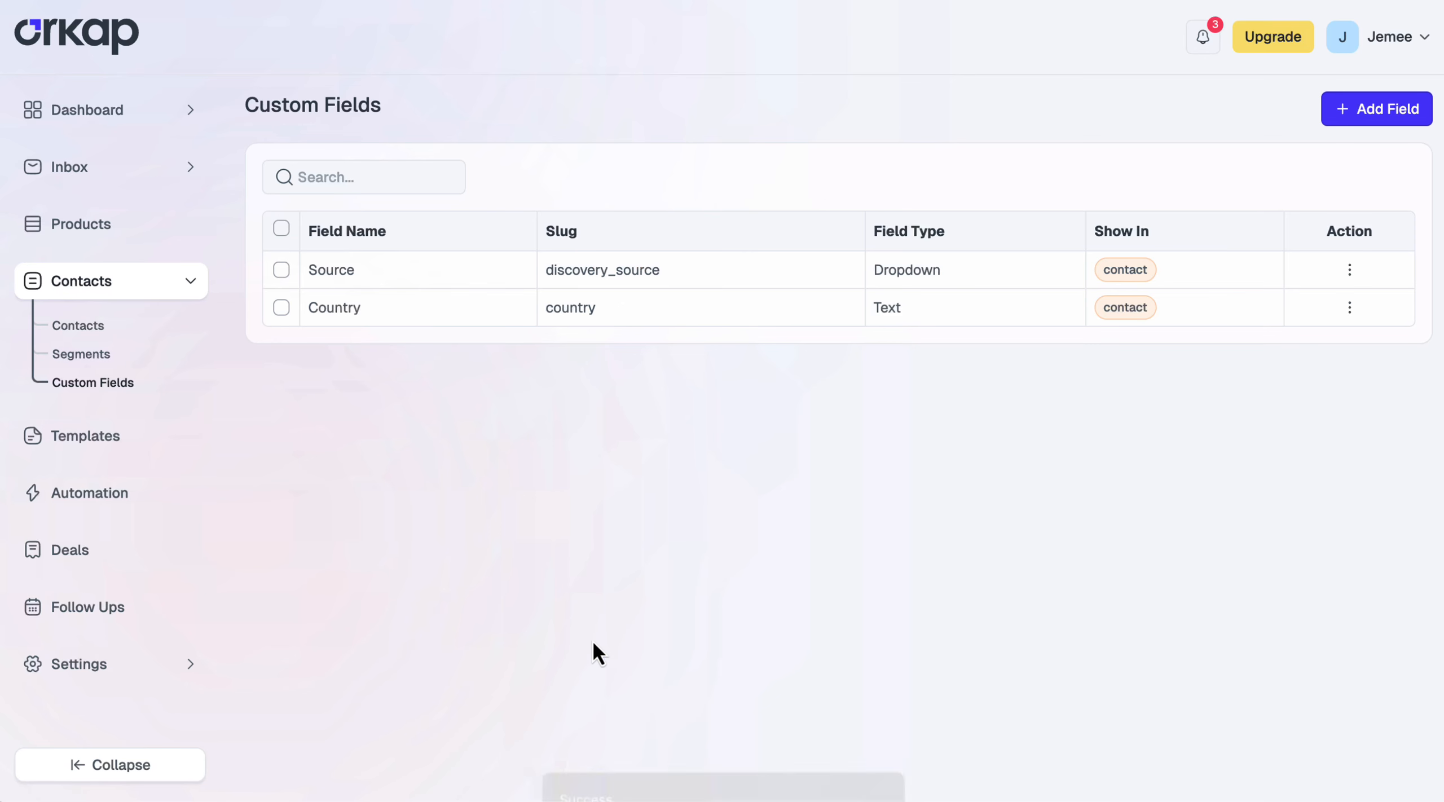
Add an outreach dropdown field 'Priority Level' with options High, medium and Low
click(1379, 108)
click(631, 302)
click(630, 479)
click(609, 428)
text(Priority Level)
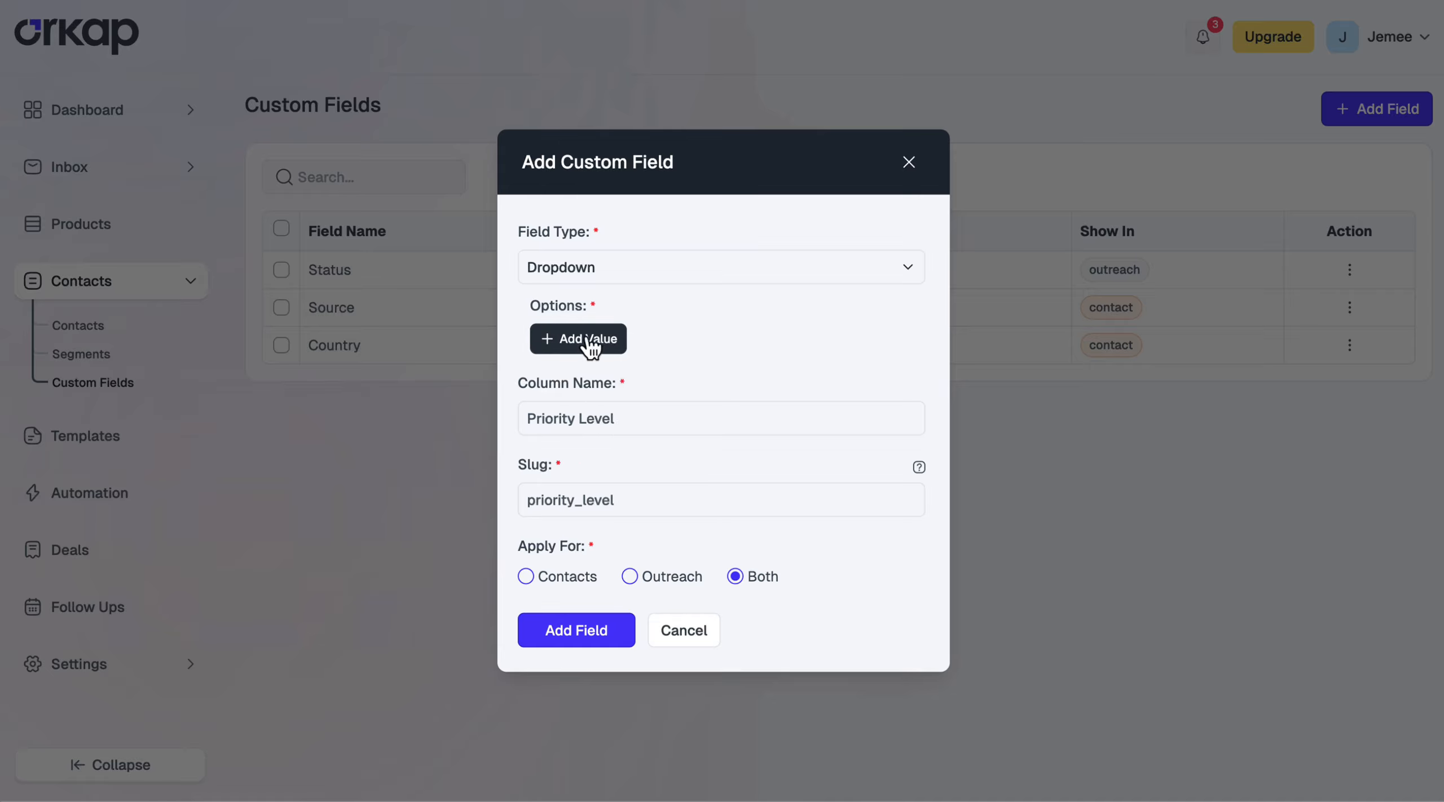
click(590, 340)
click(625, 313)
text(High)
click(586, 359)
click(619, 335)
text(medium)
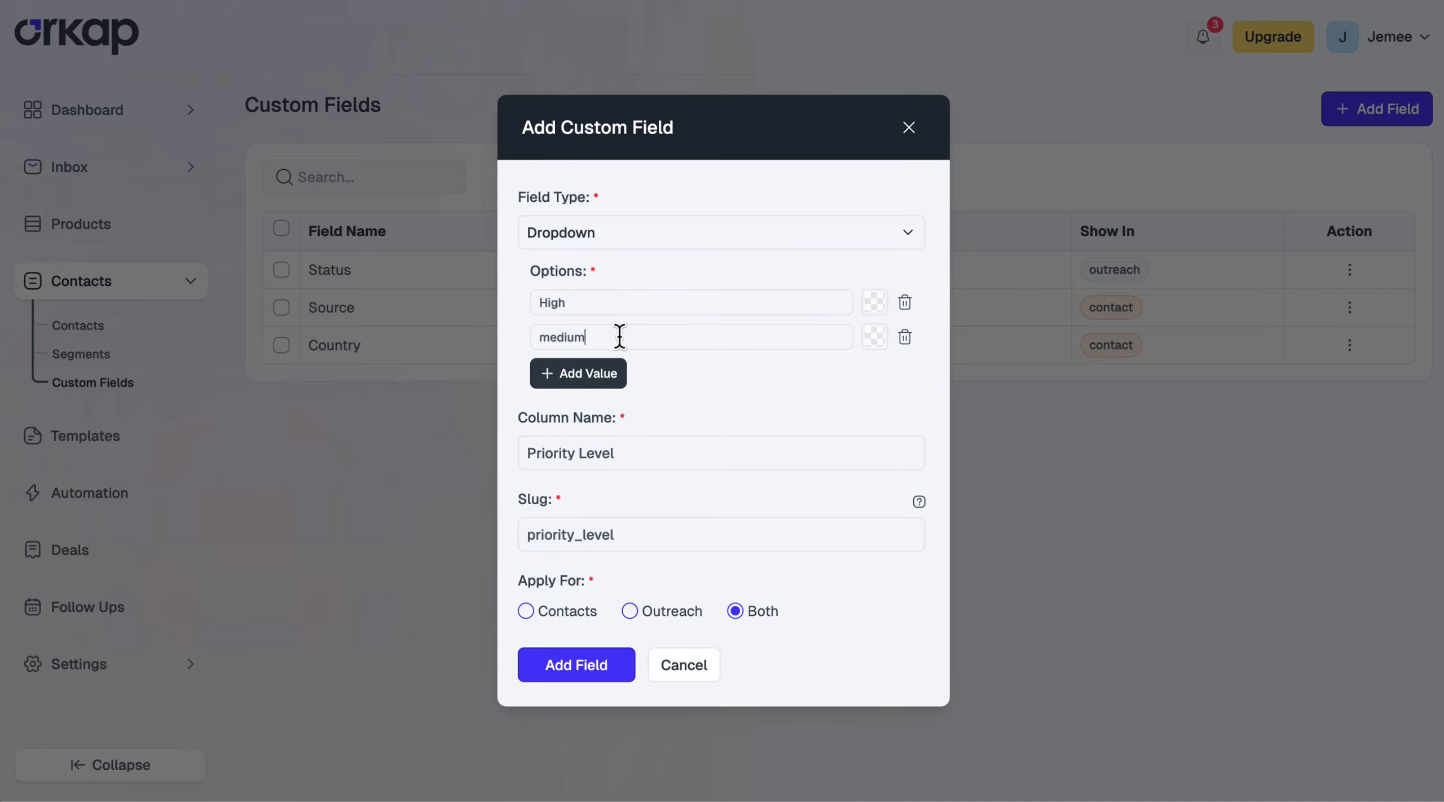
click(615, 374)
click(648, 358)
text(Low)
click(660, 629)
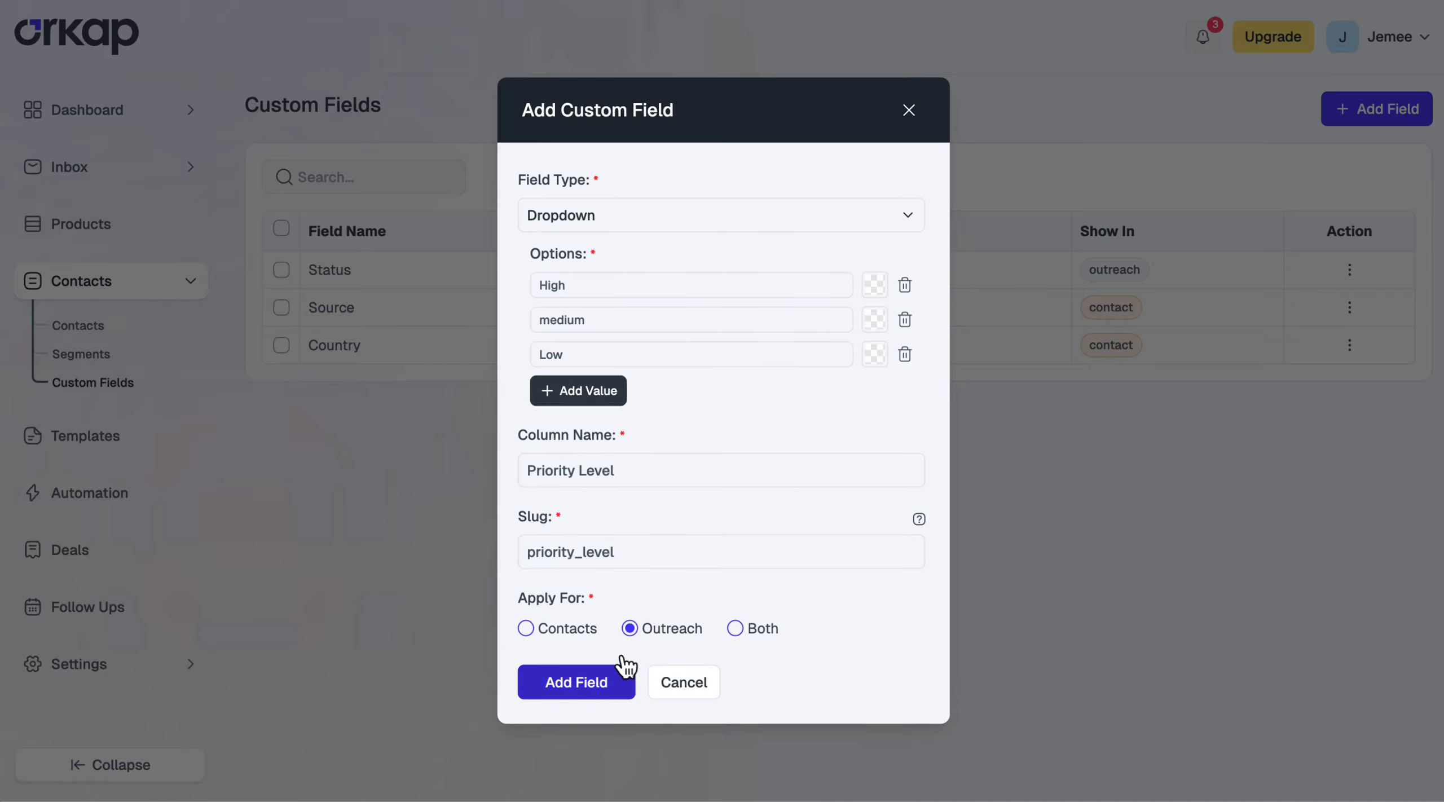
click(578, 687)
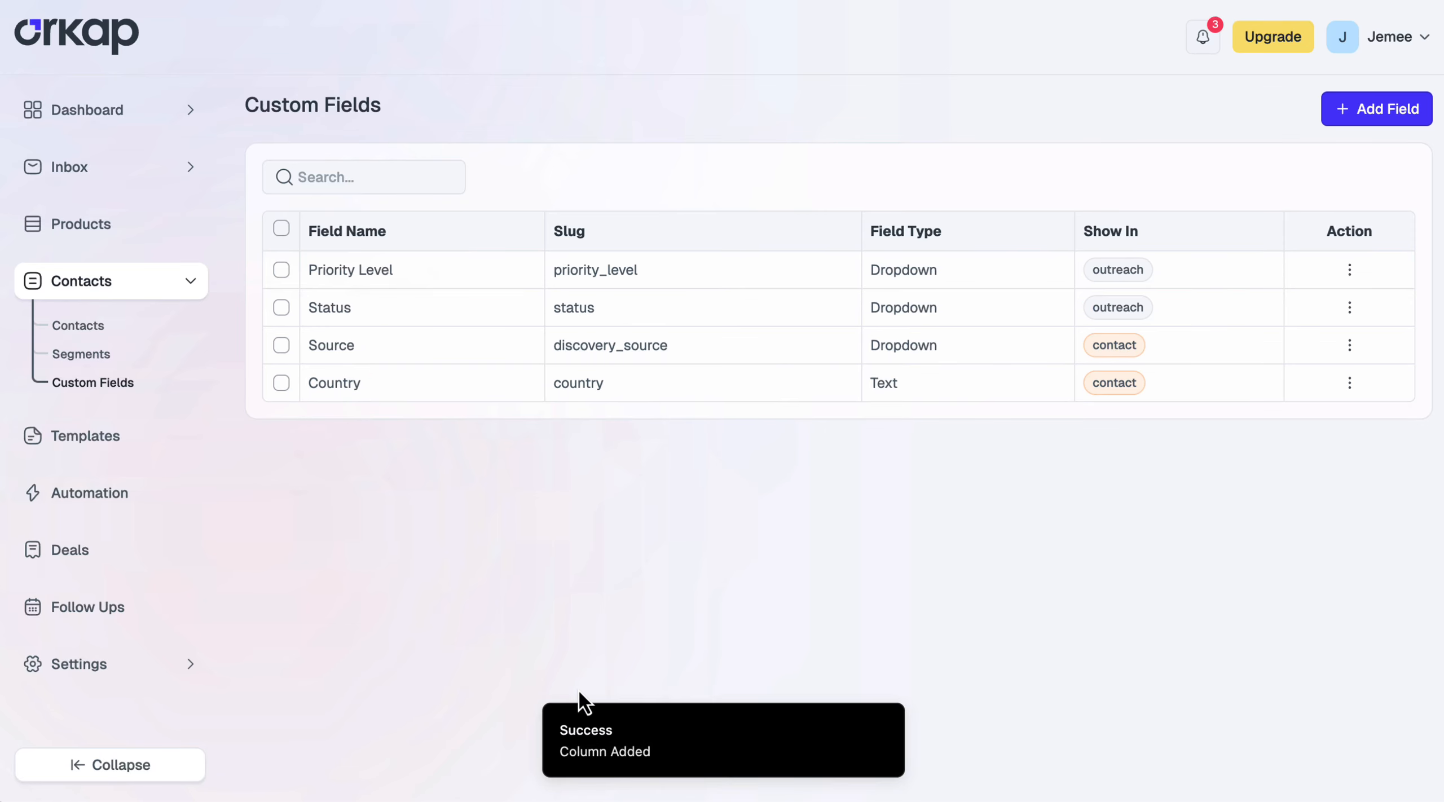
Save Priority Level High and Status Live on the latest Holiday Deals collaboration outreach
click(100, 169)
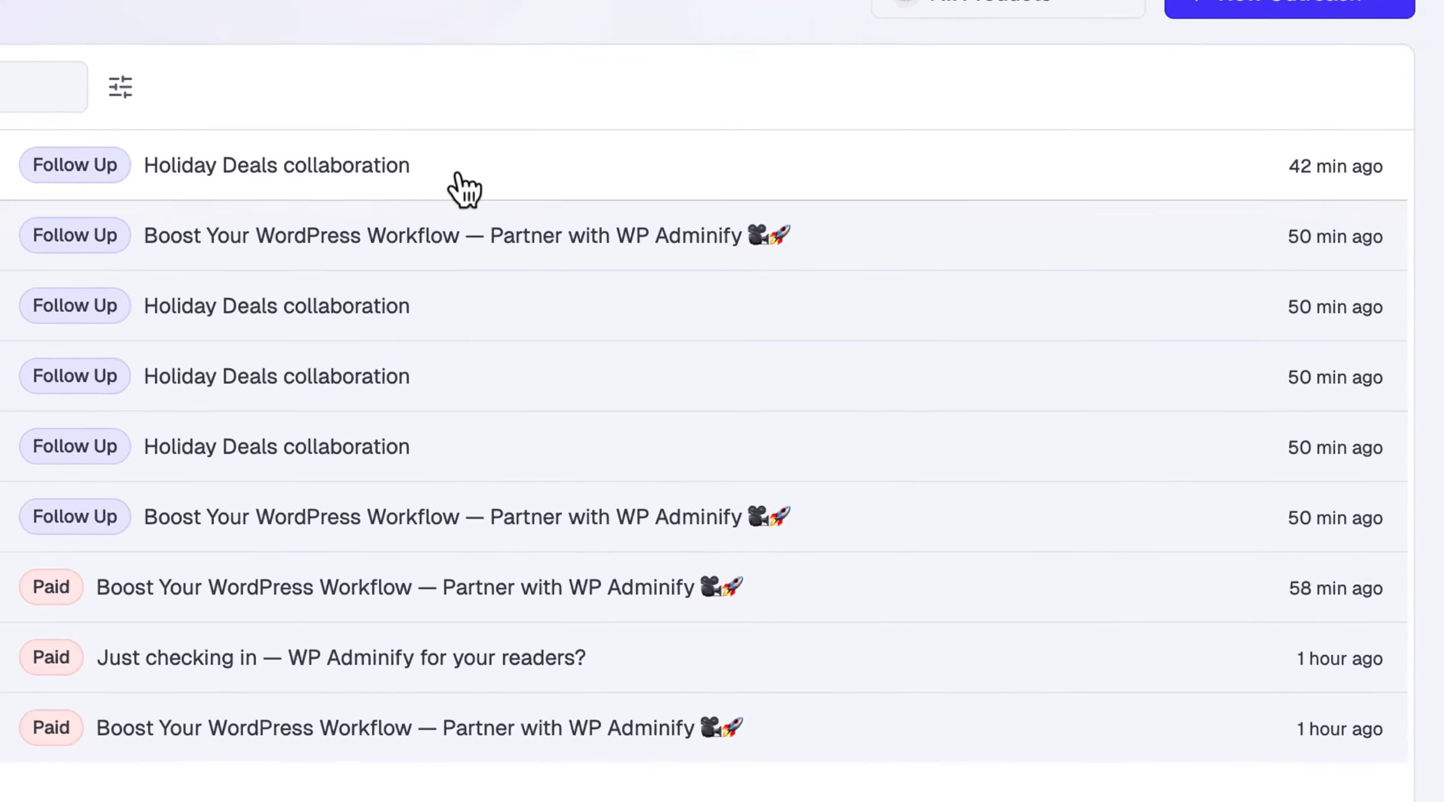
click(784, 229)
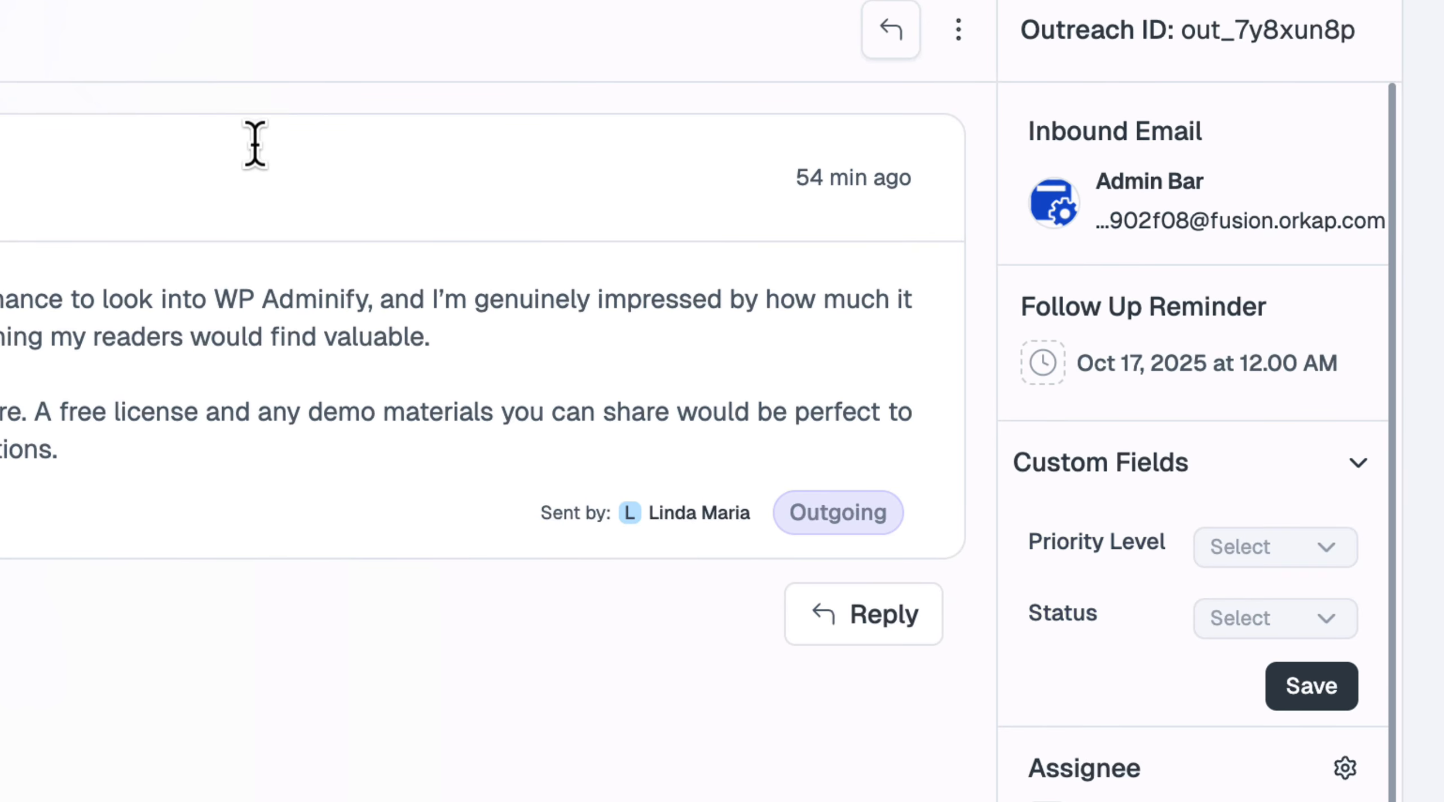
click(1278, 556)
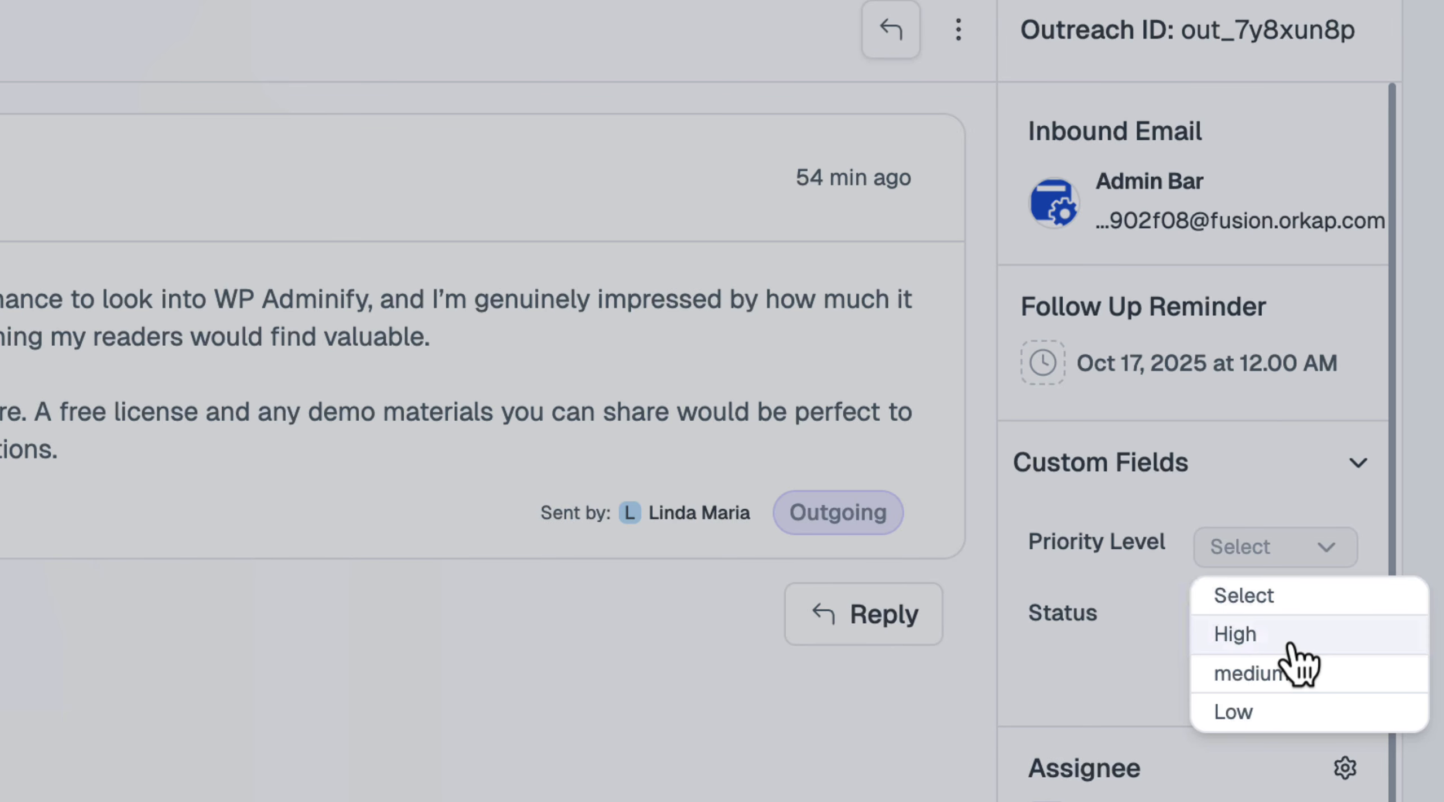
click(1290, 640)
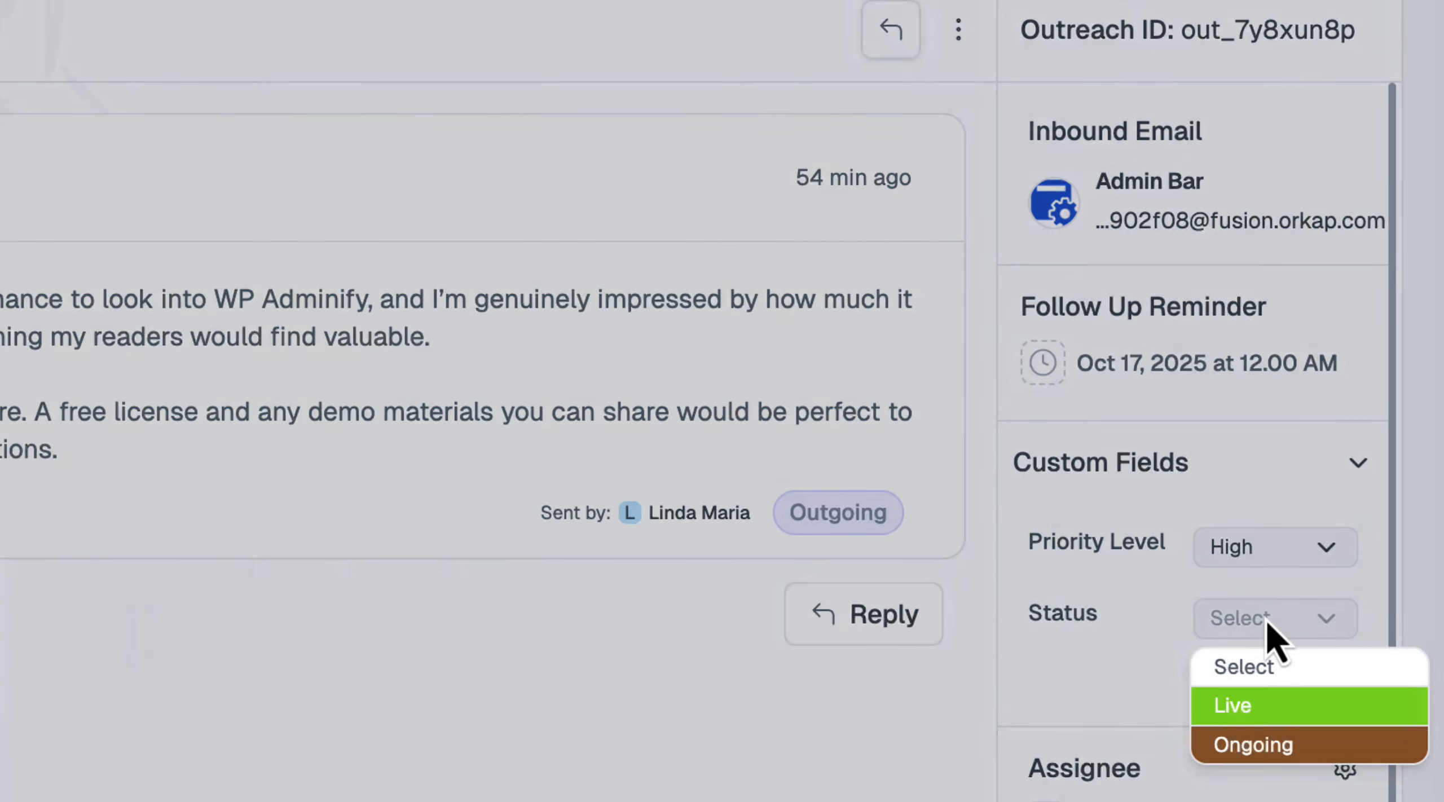
click(1282, 715)
click(1316, 680)
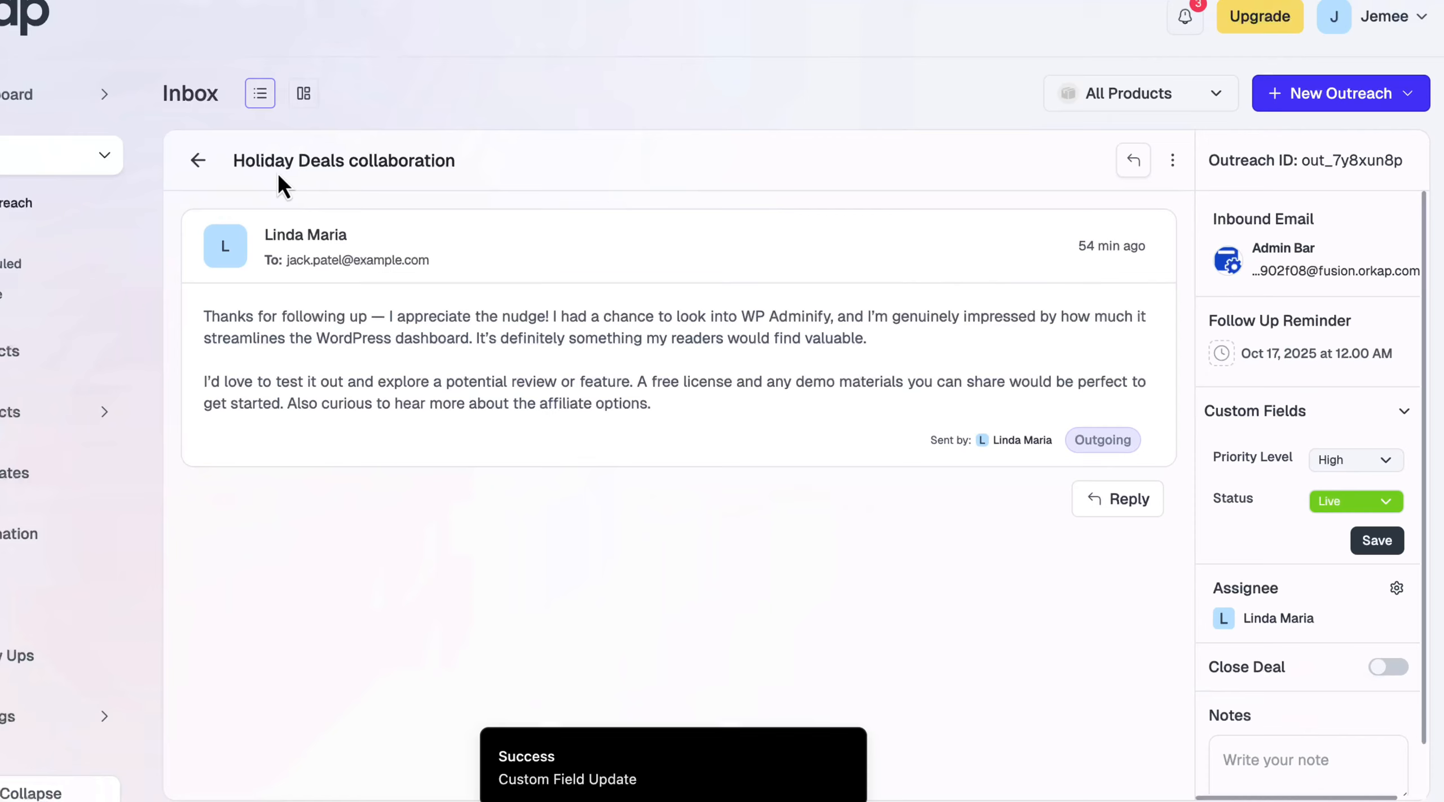
click(198, 160)
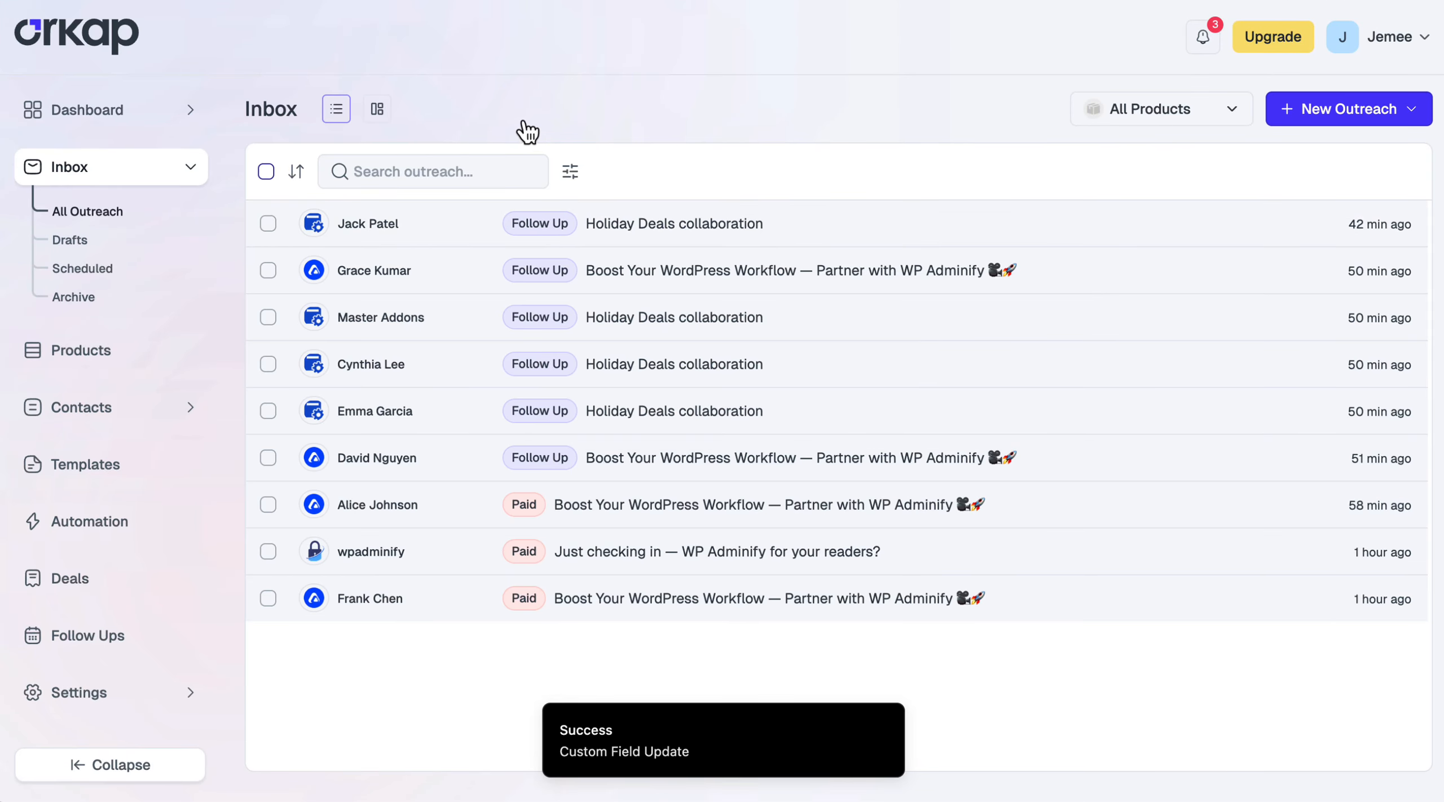
Filter the split-view outreach list by custom field Priority Level set to High
click(378, 111)
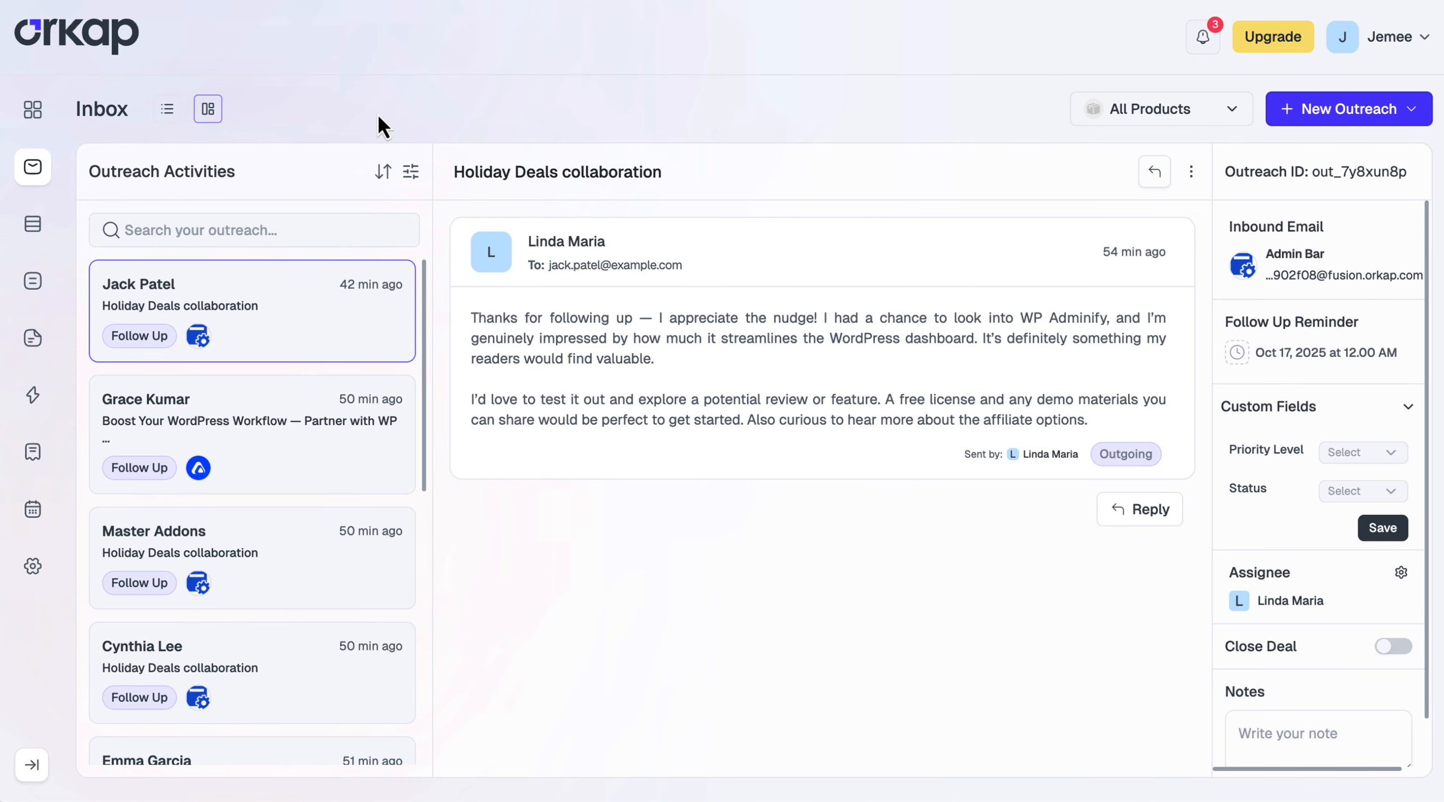
click(411, 173)
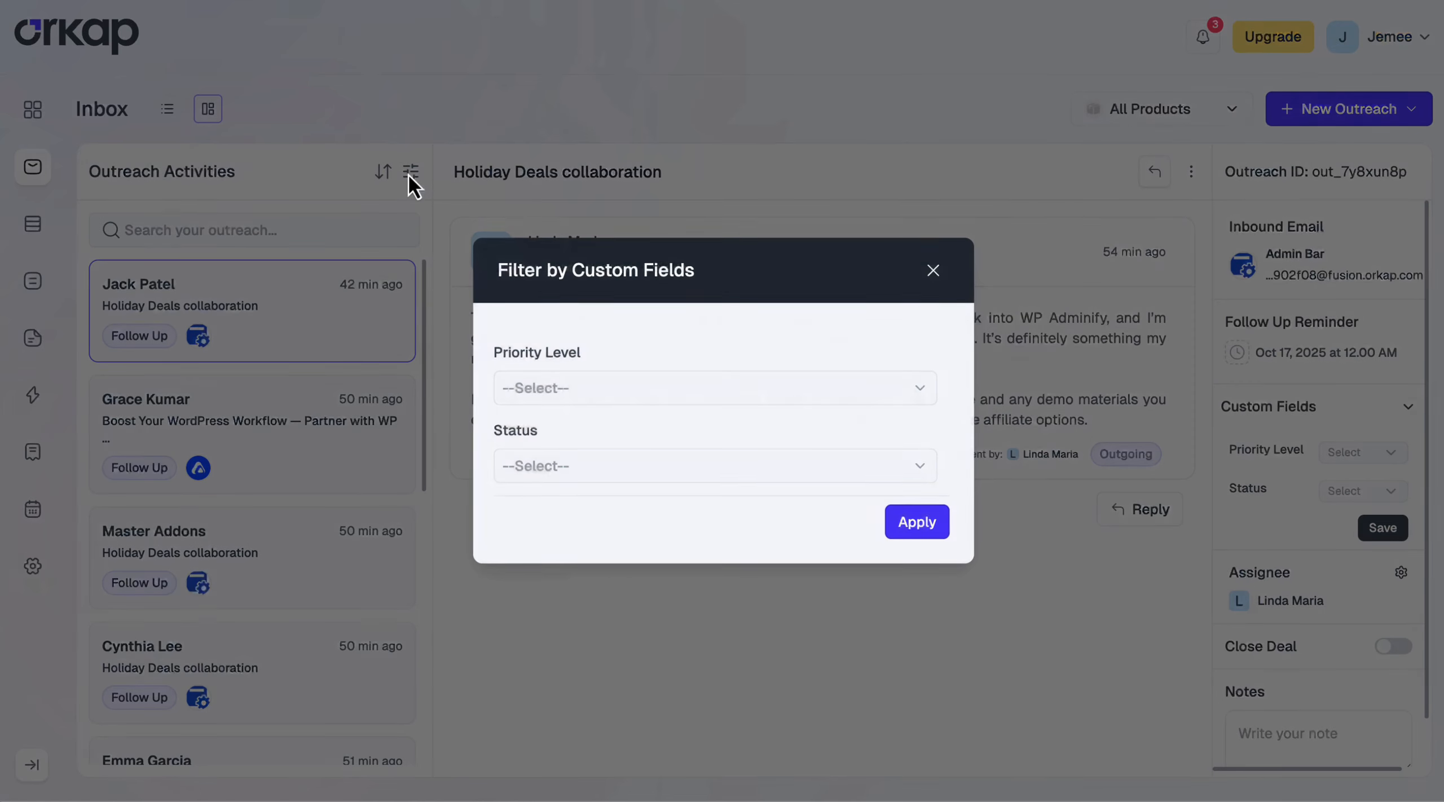
click(618, 395)
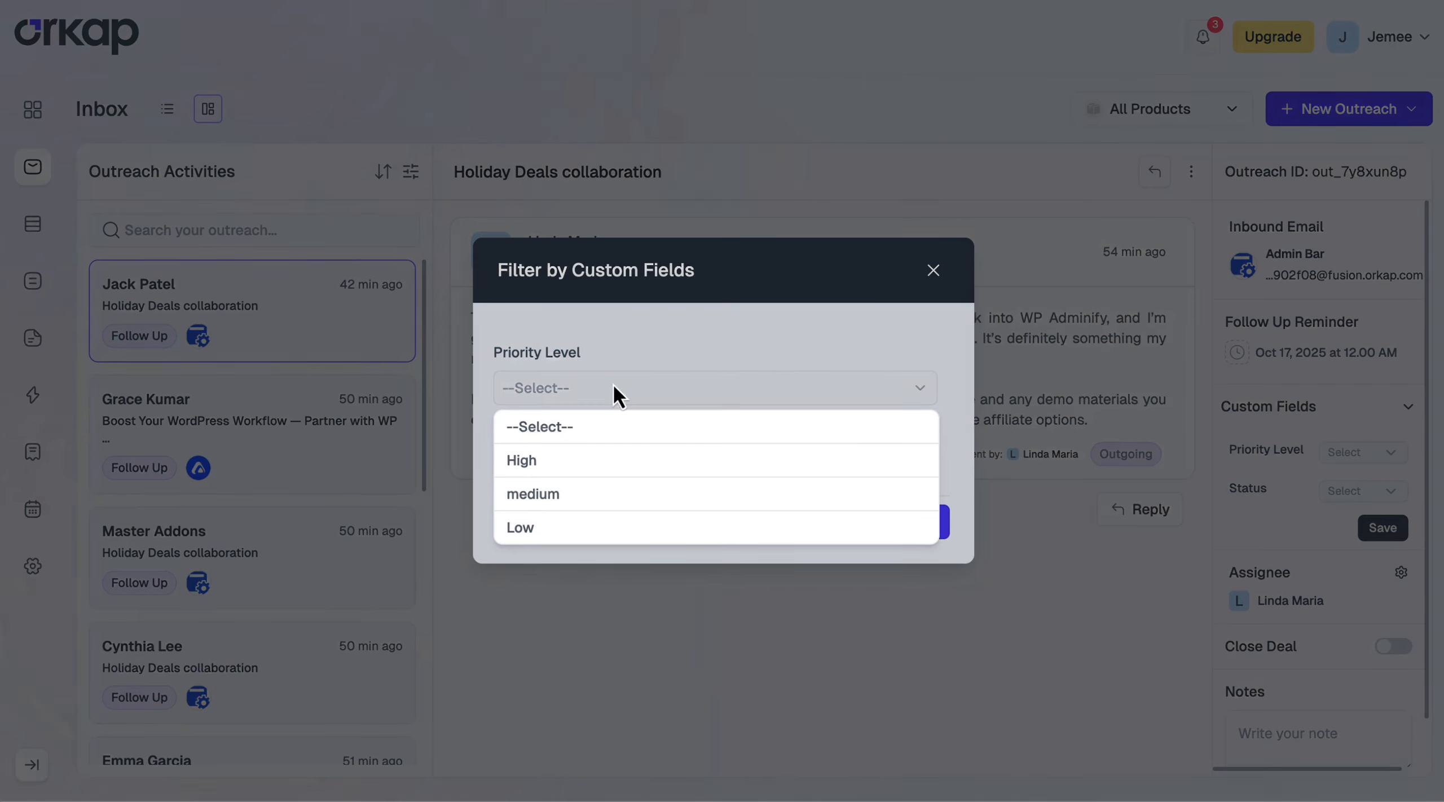
click(567, 466)
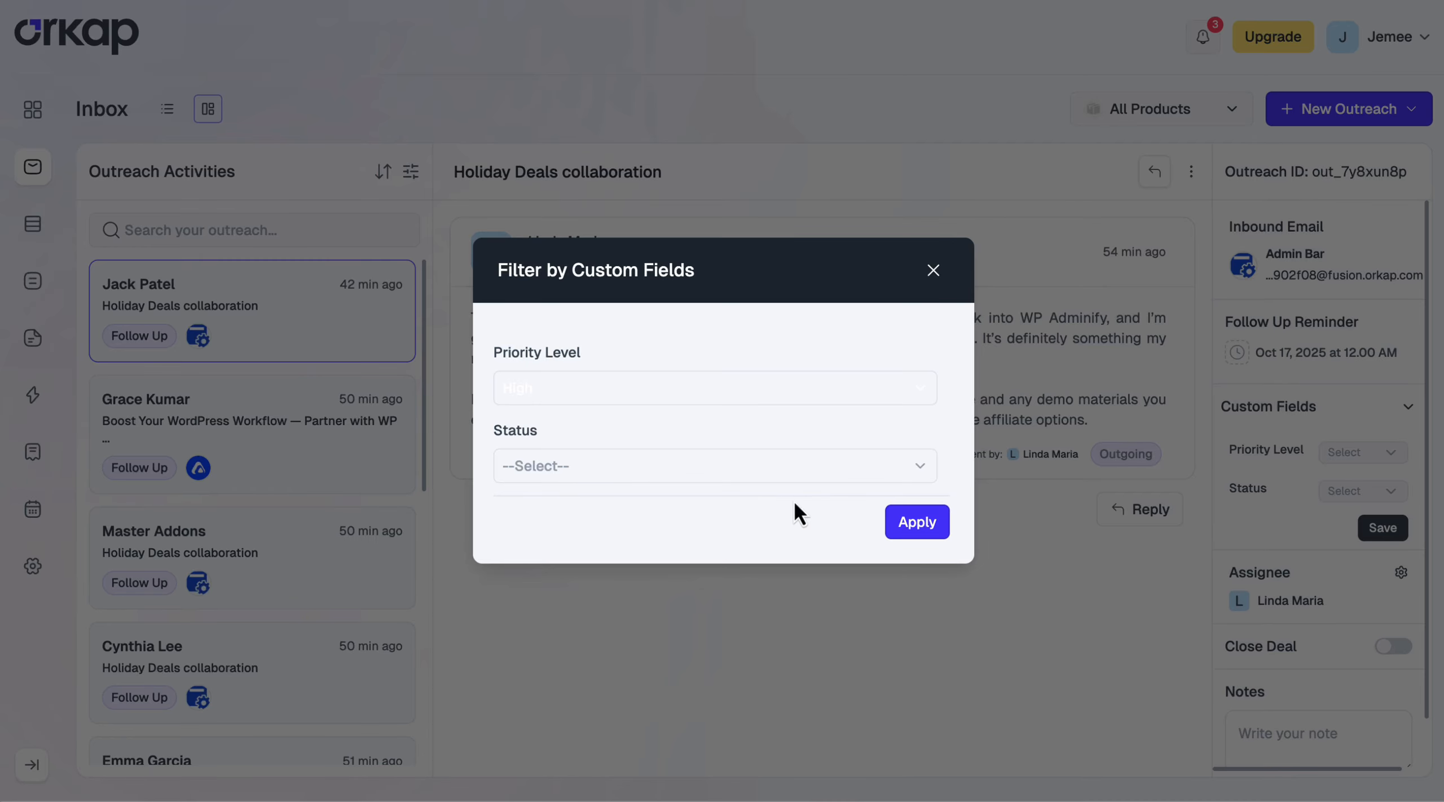
click(920, 523)
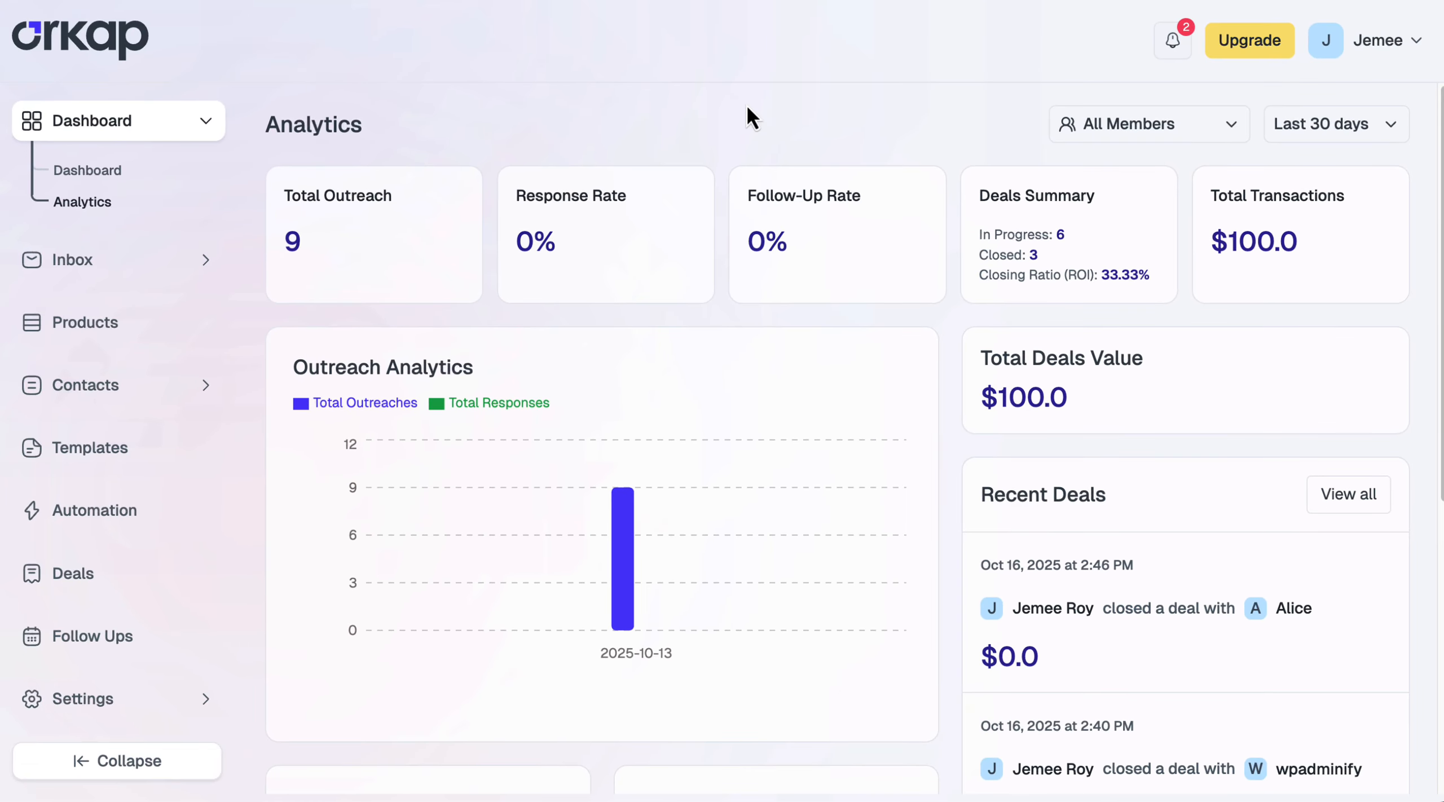
Switch the analytics period to 1 Year, then back to Last 30 days
click(1330, 124)
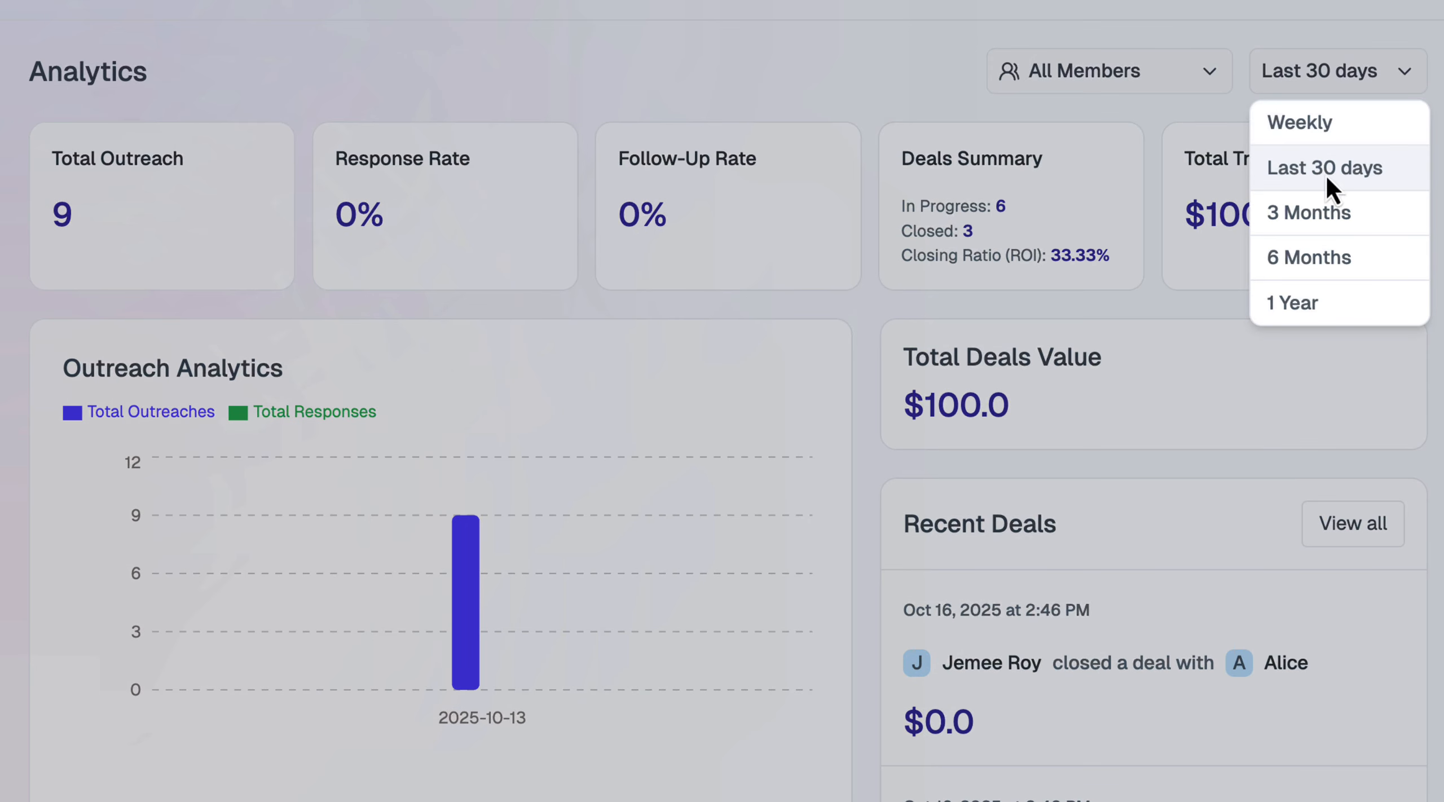
click(1313, 307)
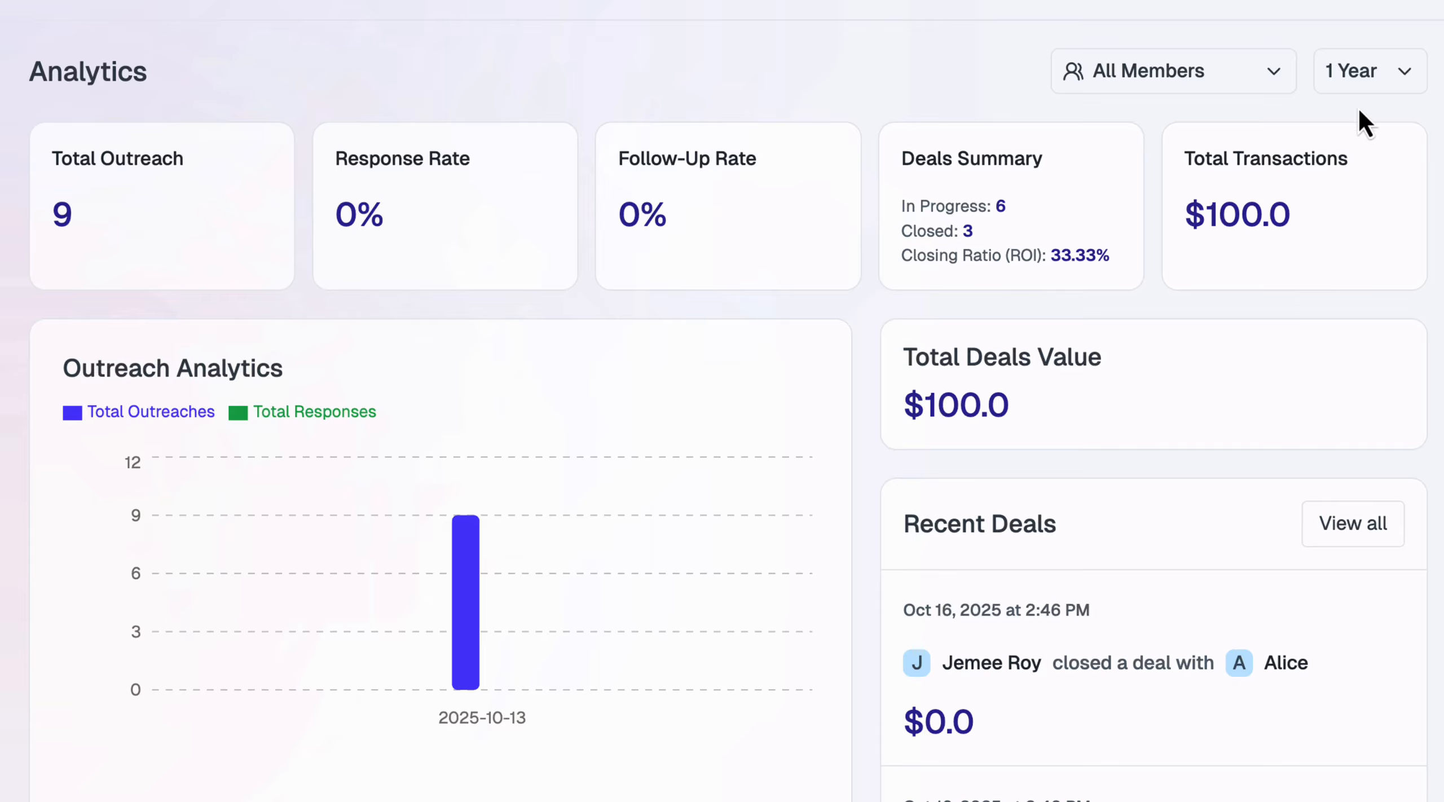
click(1359, 76)
click(1348, 168)
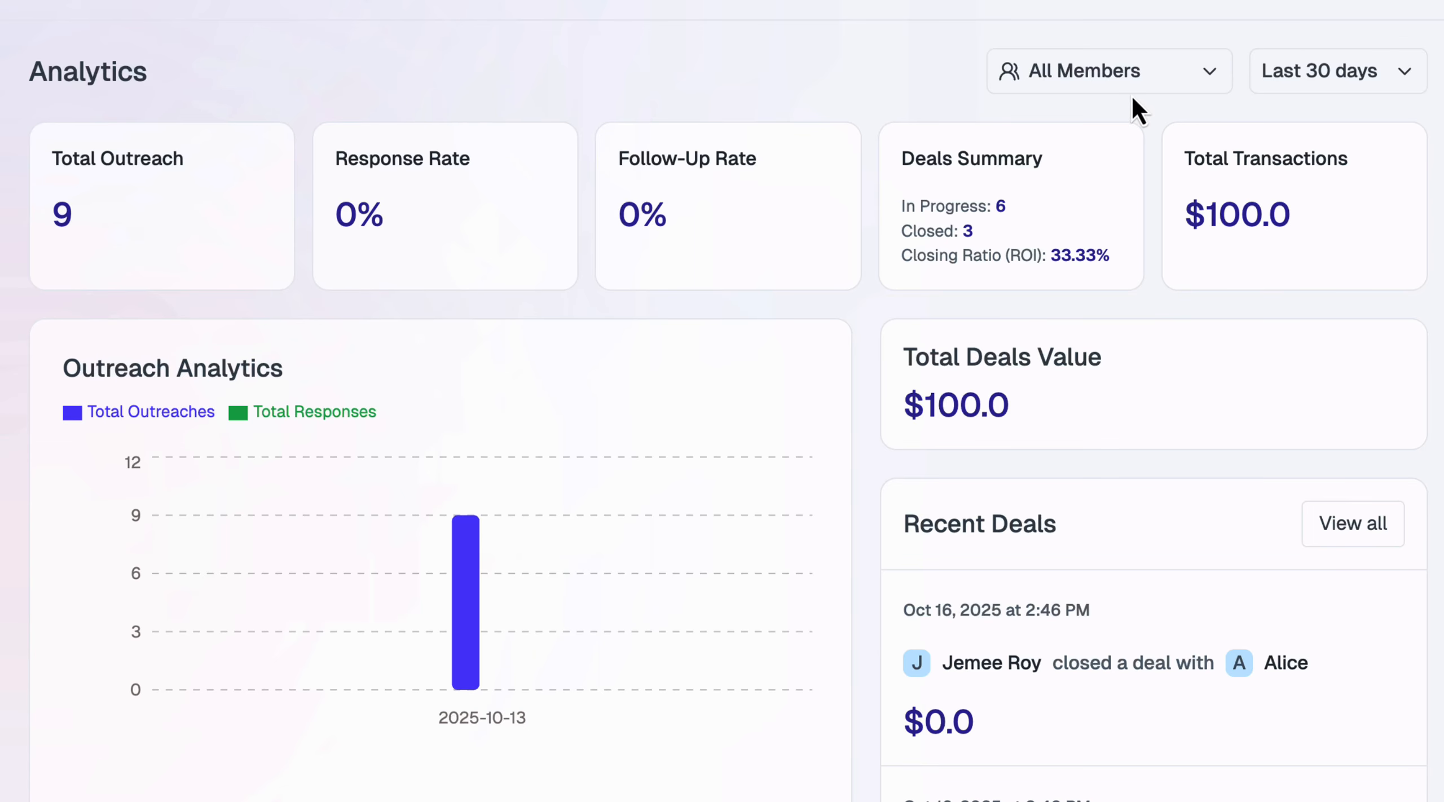
Compare the analytics for each individual team member via the member dropdown
click(1097, 79)
click(1024, 164)
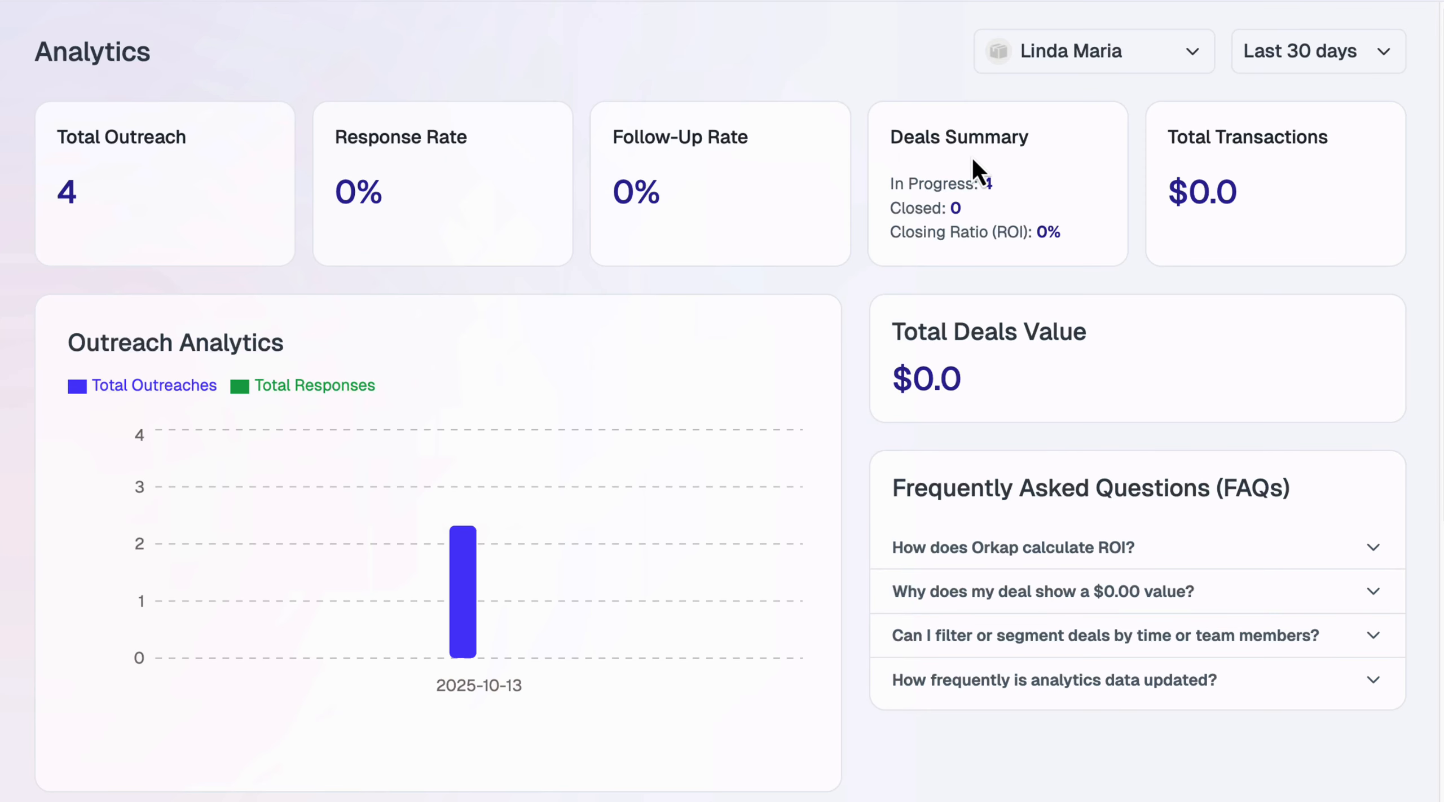
scroll(366, 395, down, 8)
scroll(468, 225, up, 8)
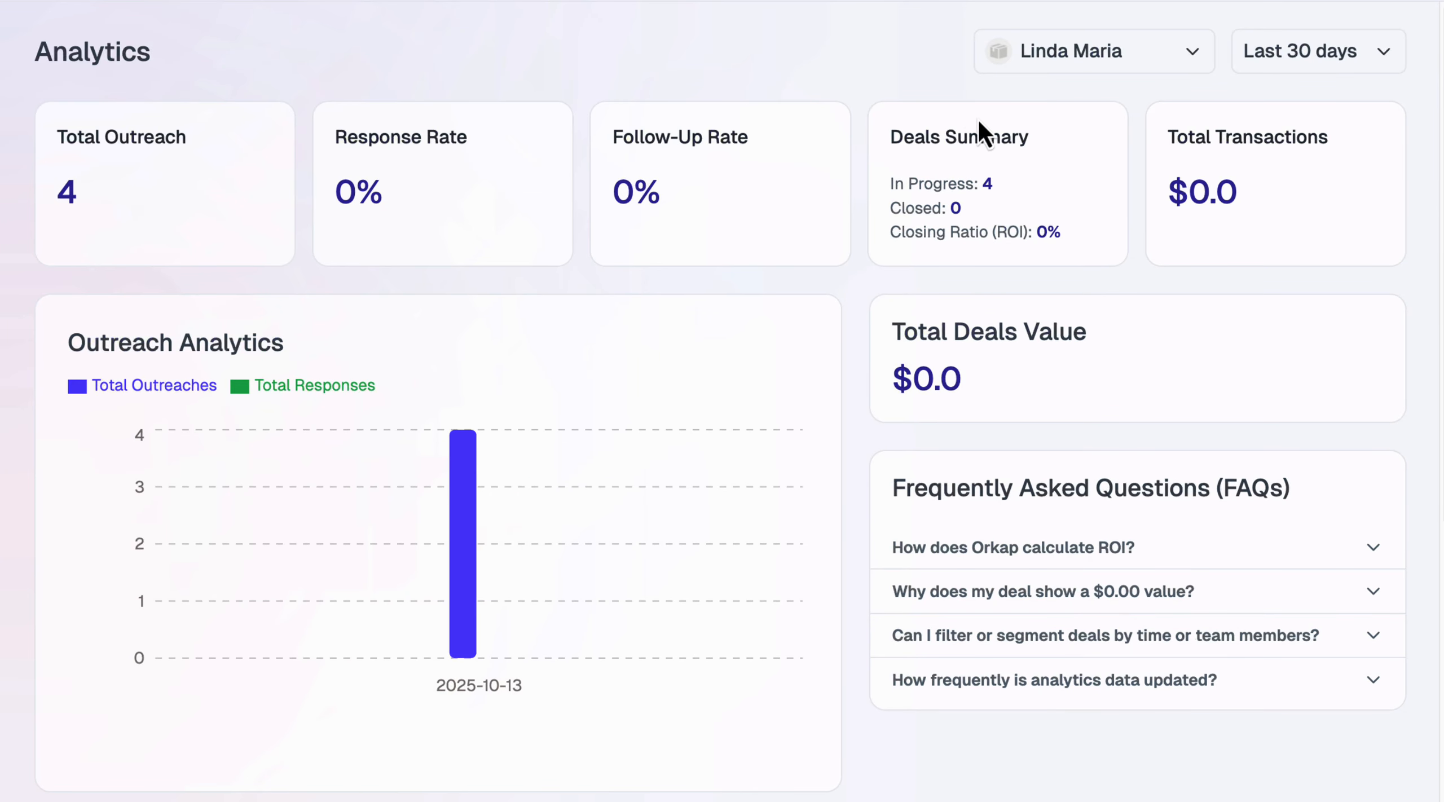
click(1073, 69)
click(1064, 201)
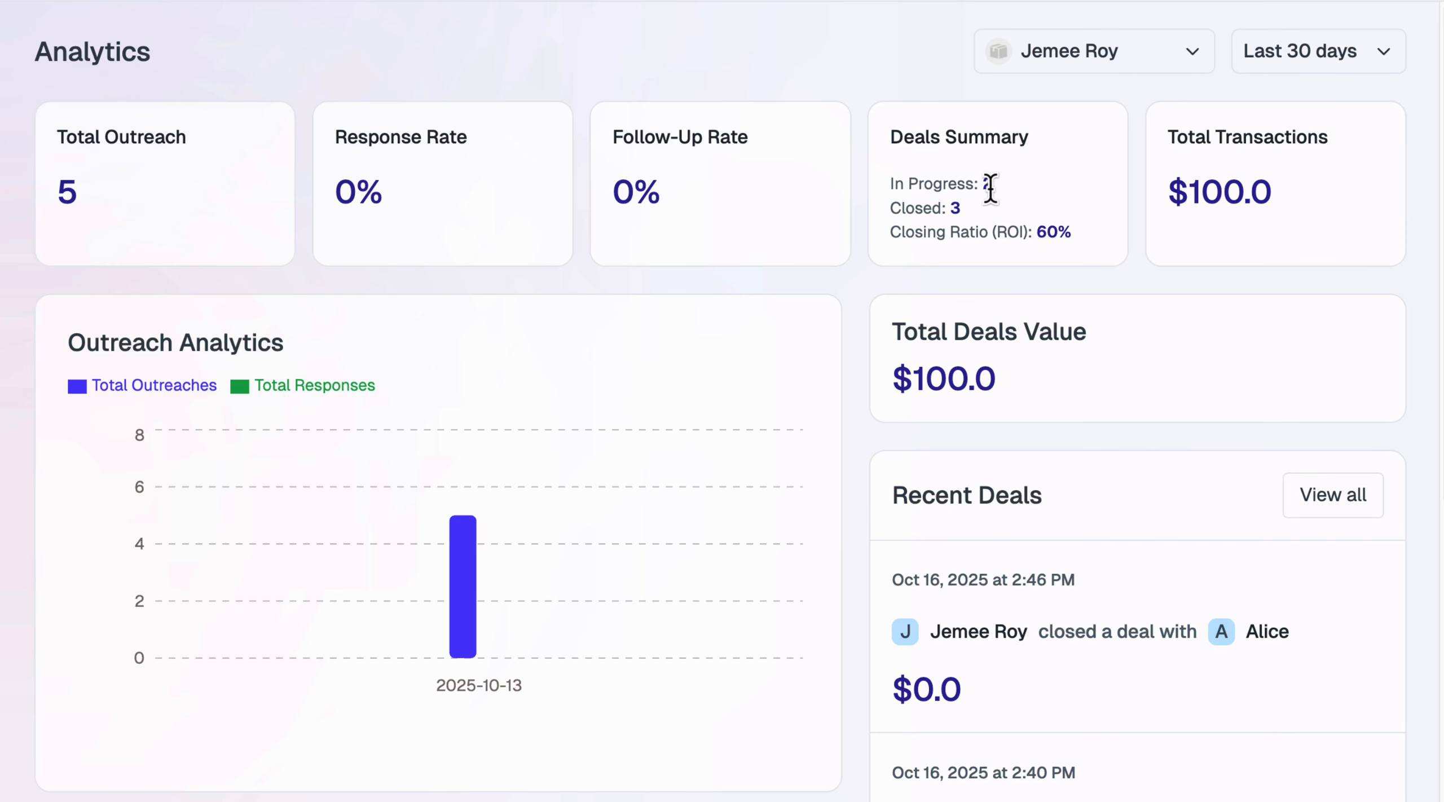
scroll(1007, 217, down, 1)
click(1186, 31)
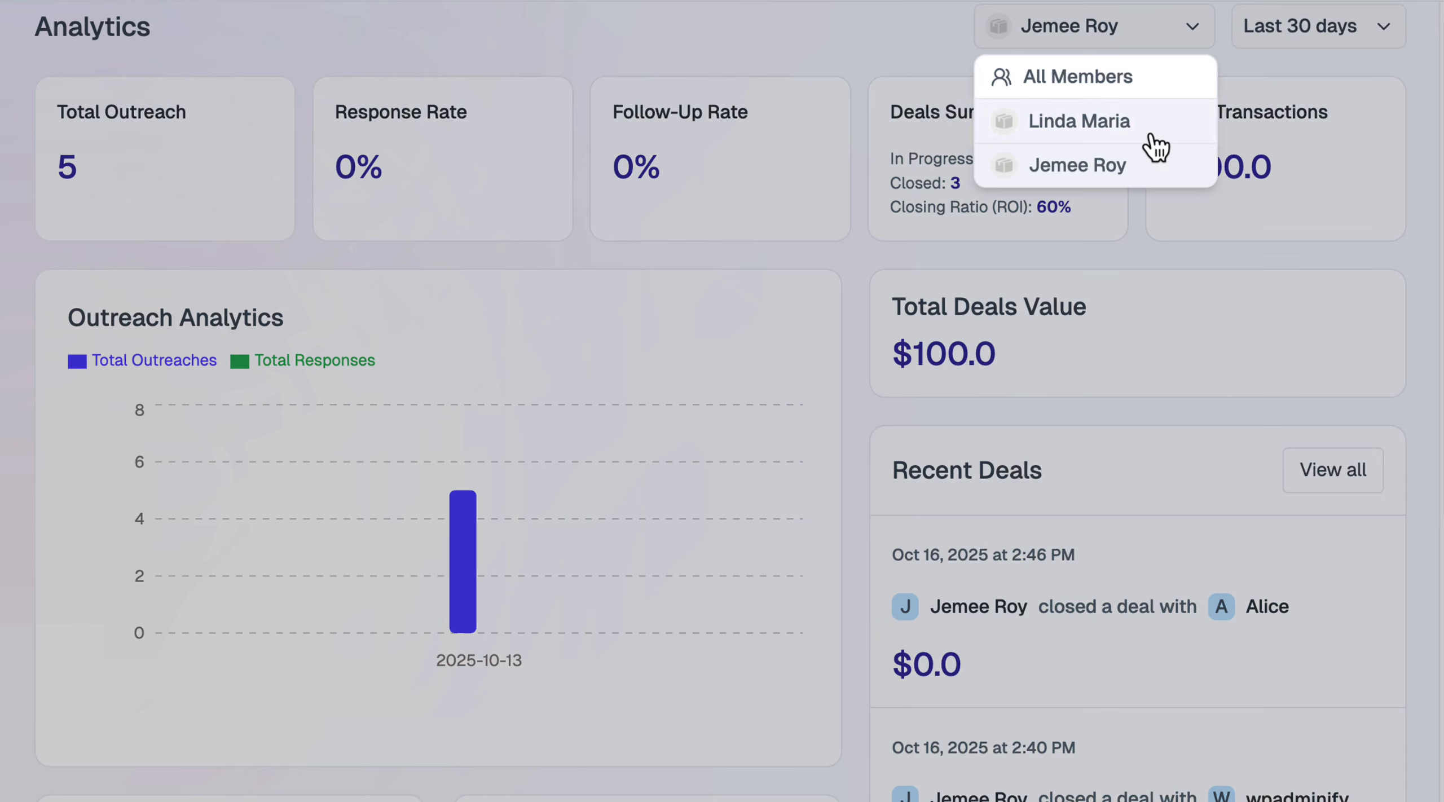
click(1131, 137)
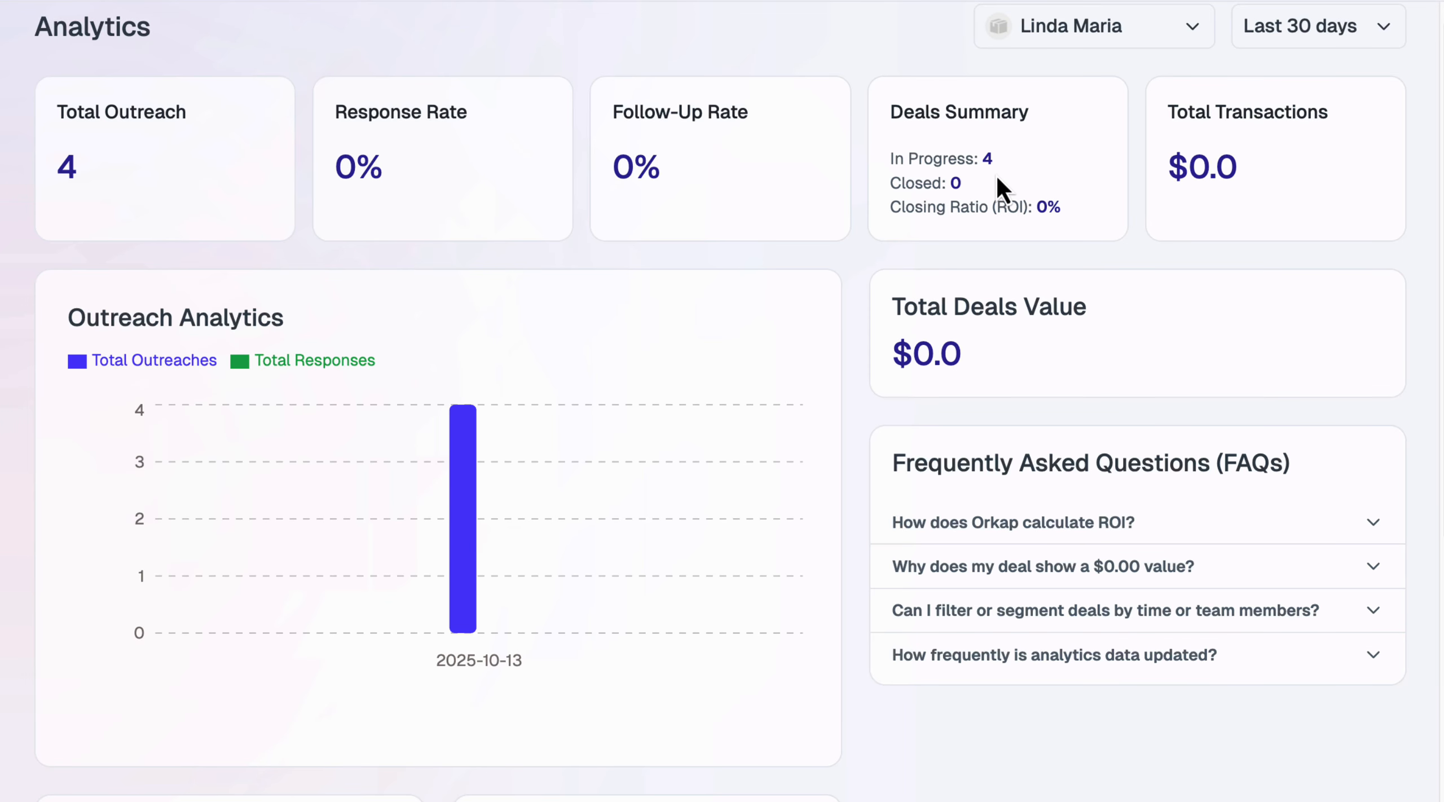
scroll(1004, 226, down, 5)
scroll(989, 216, down, 3)
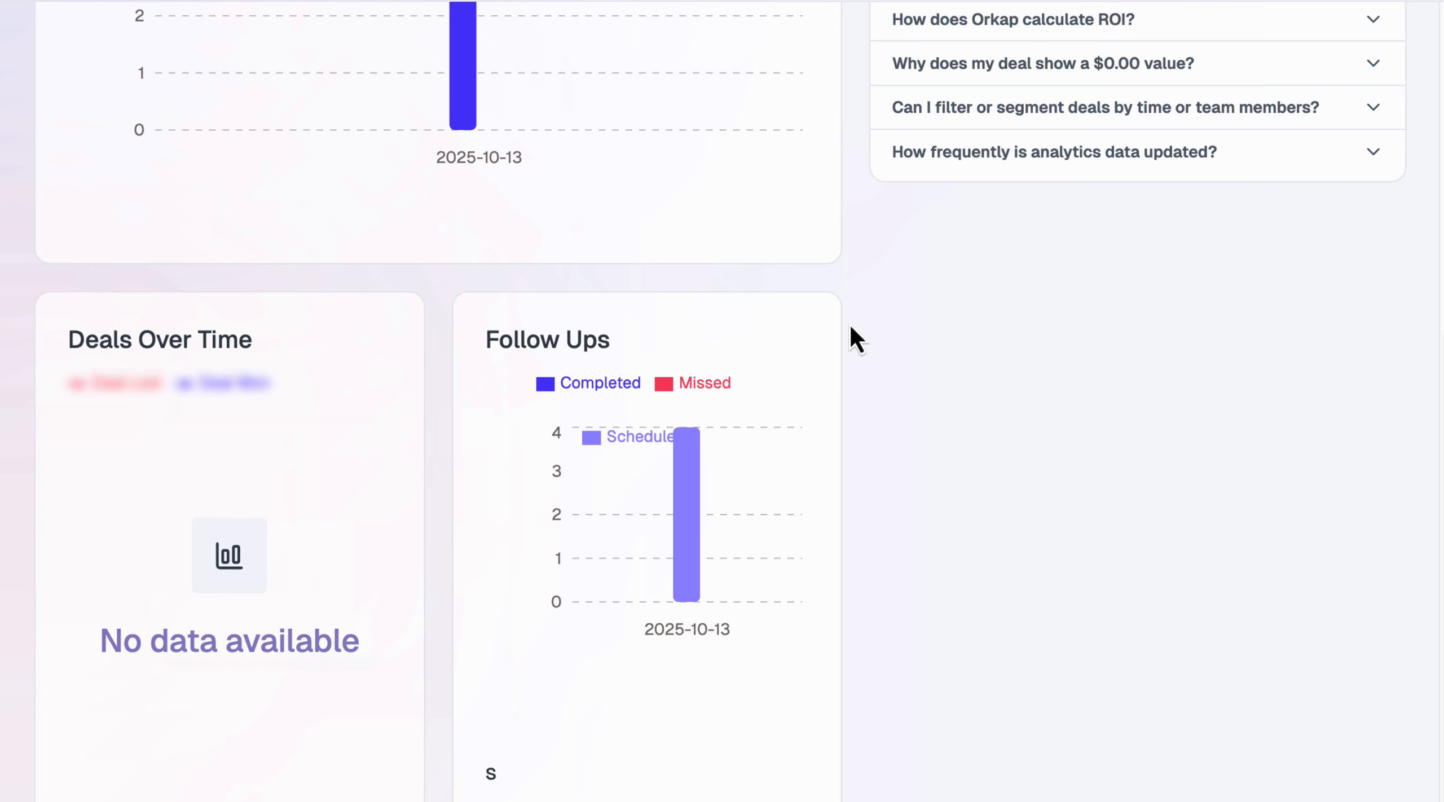
scroll(851, 333, up, 8)
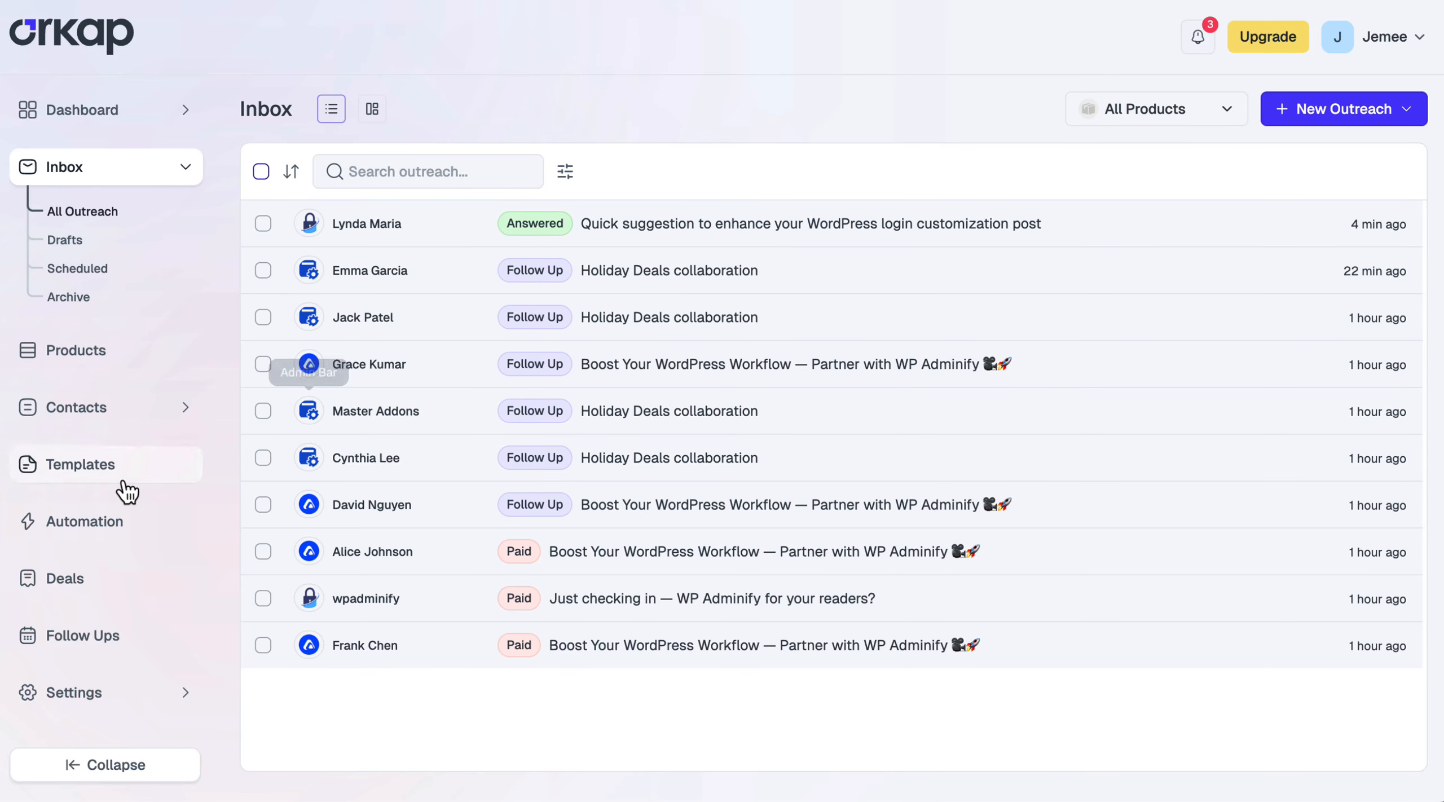
Save a new automation 'WP Adminify Auto followup for Youtuber' with product WP Adminify and segment YouTuber
click(56, 523)
click(1297, 117)
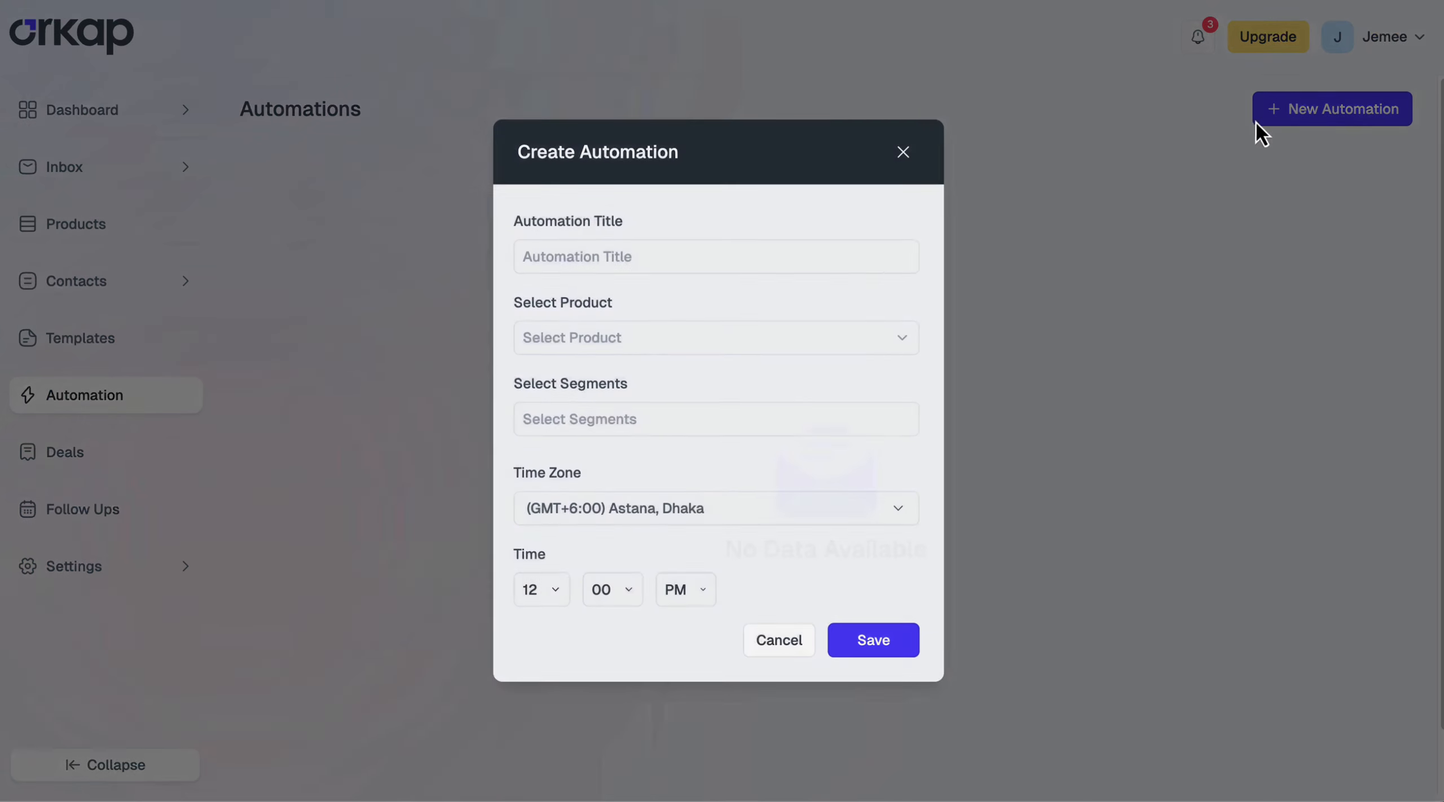
text(WP Admi)
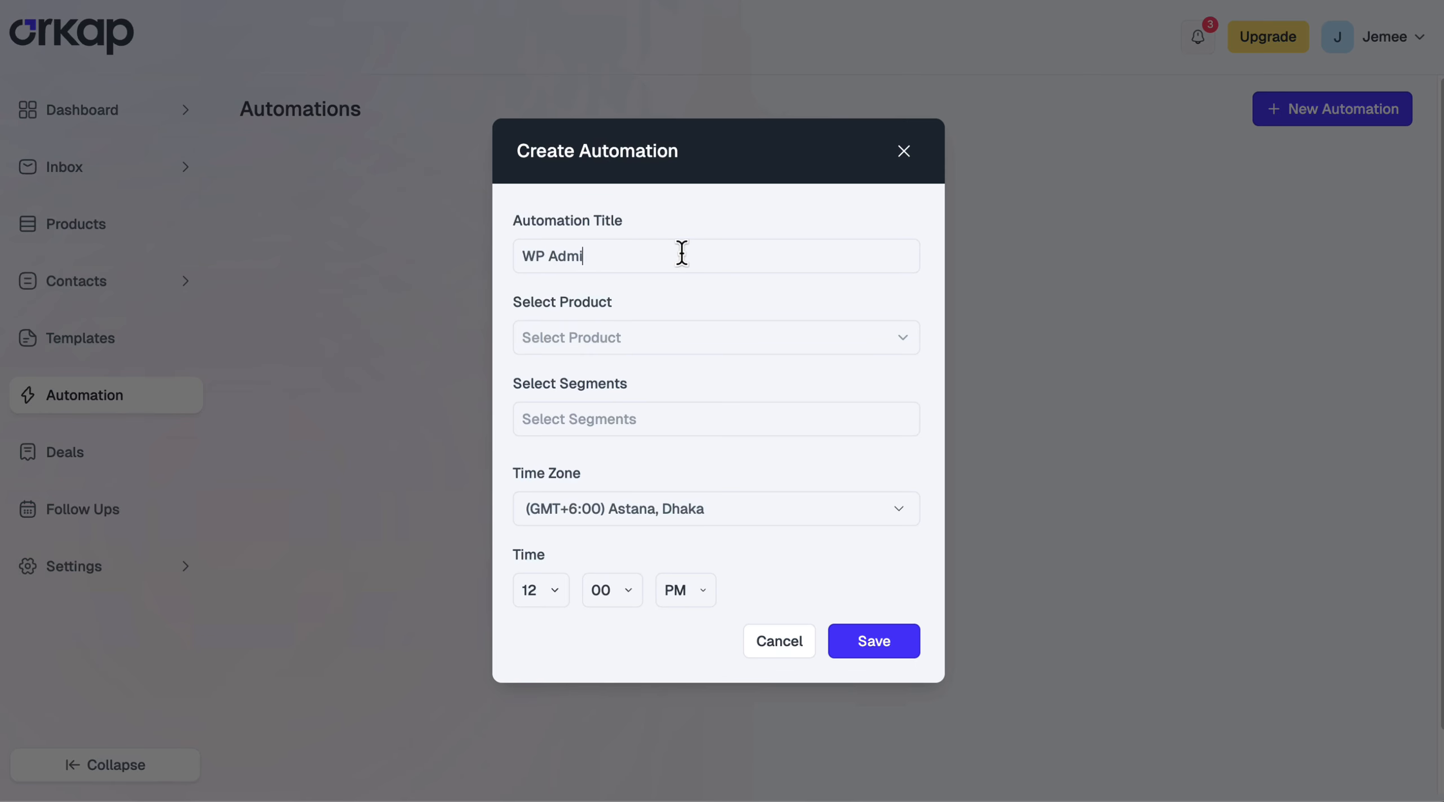
text(nify Auto followup for Youtuber)
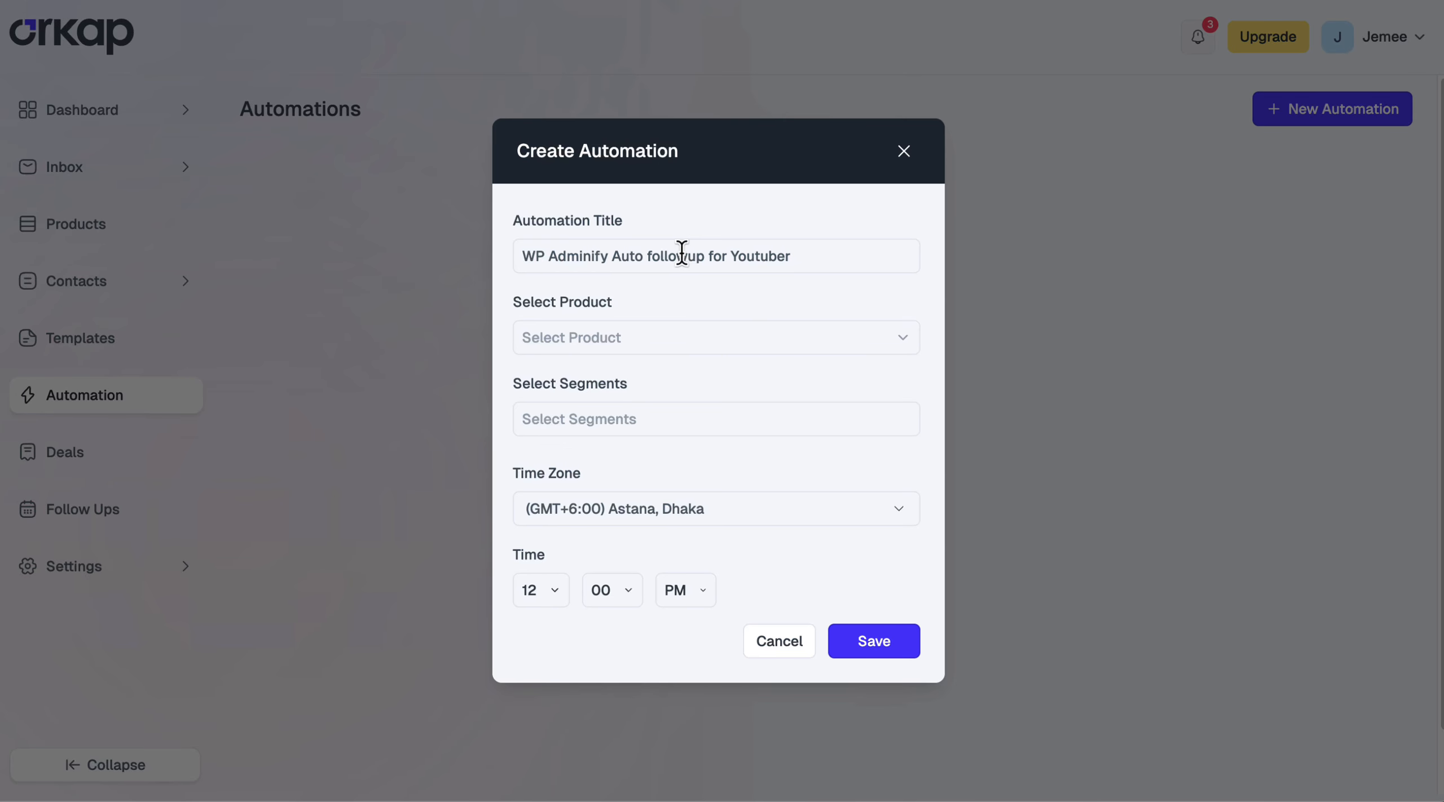
click(663, 343)
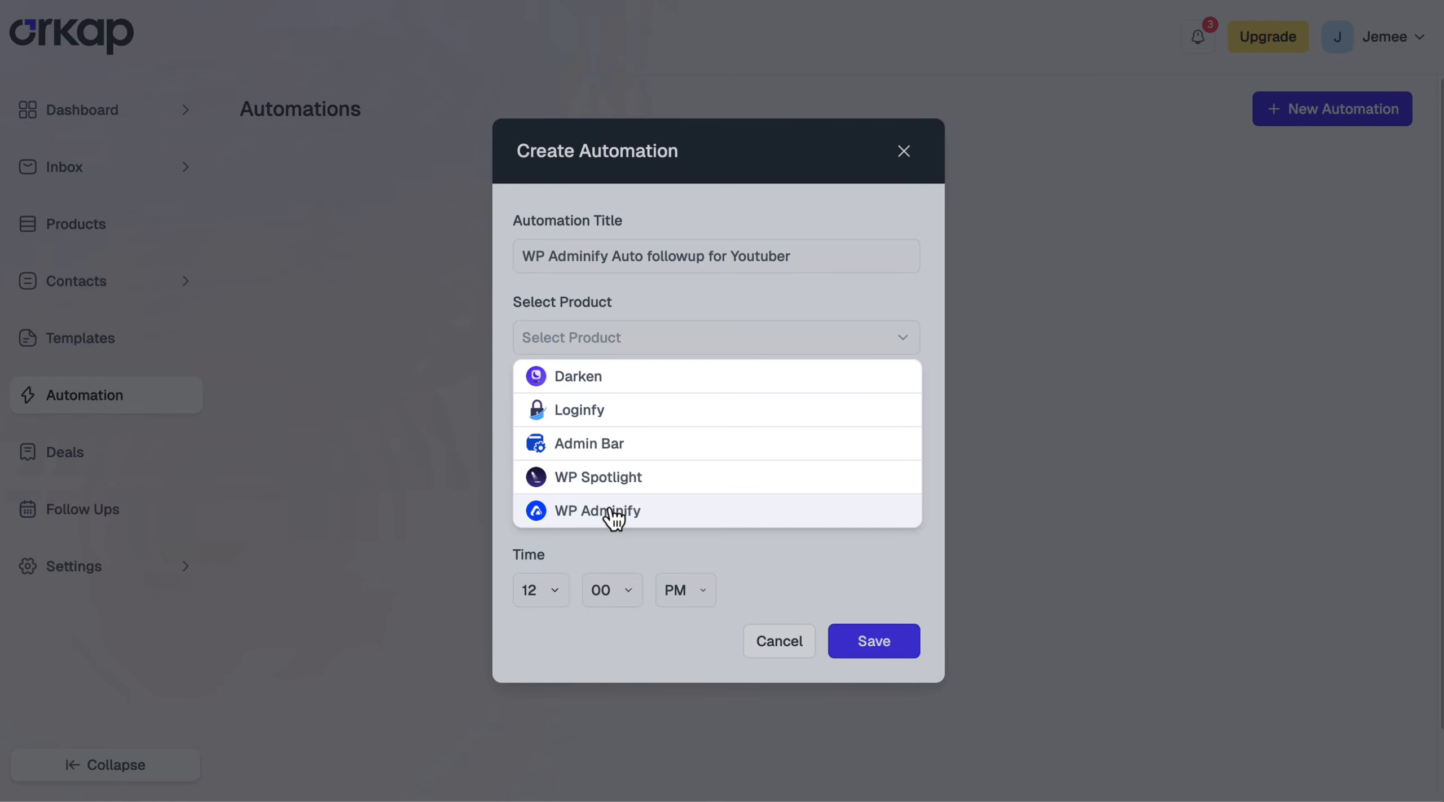
click(613, 512)
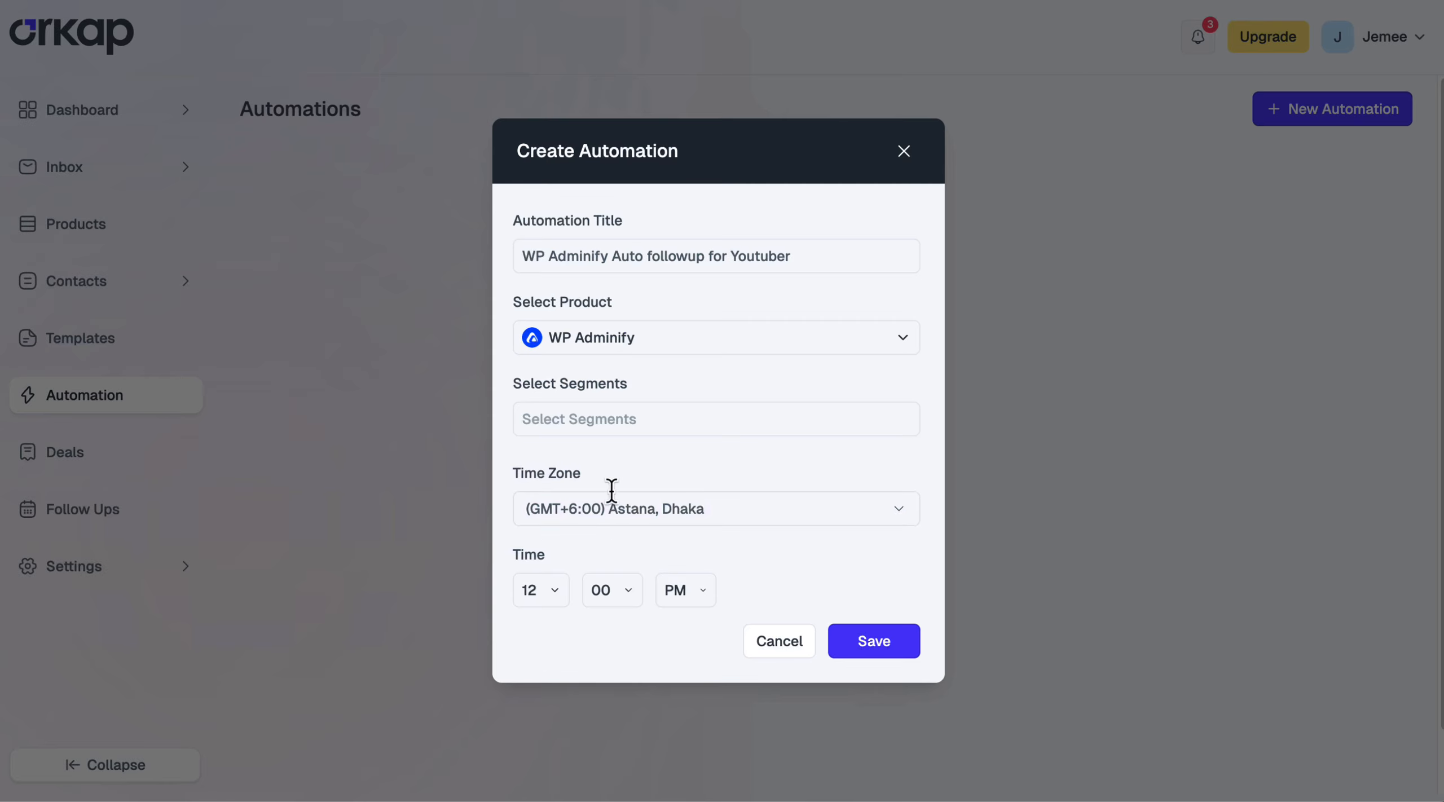
click(625, 420)
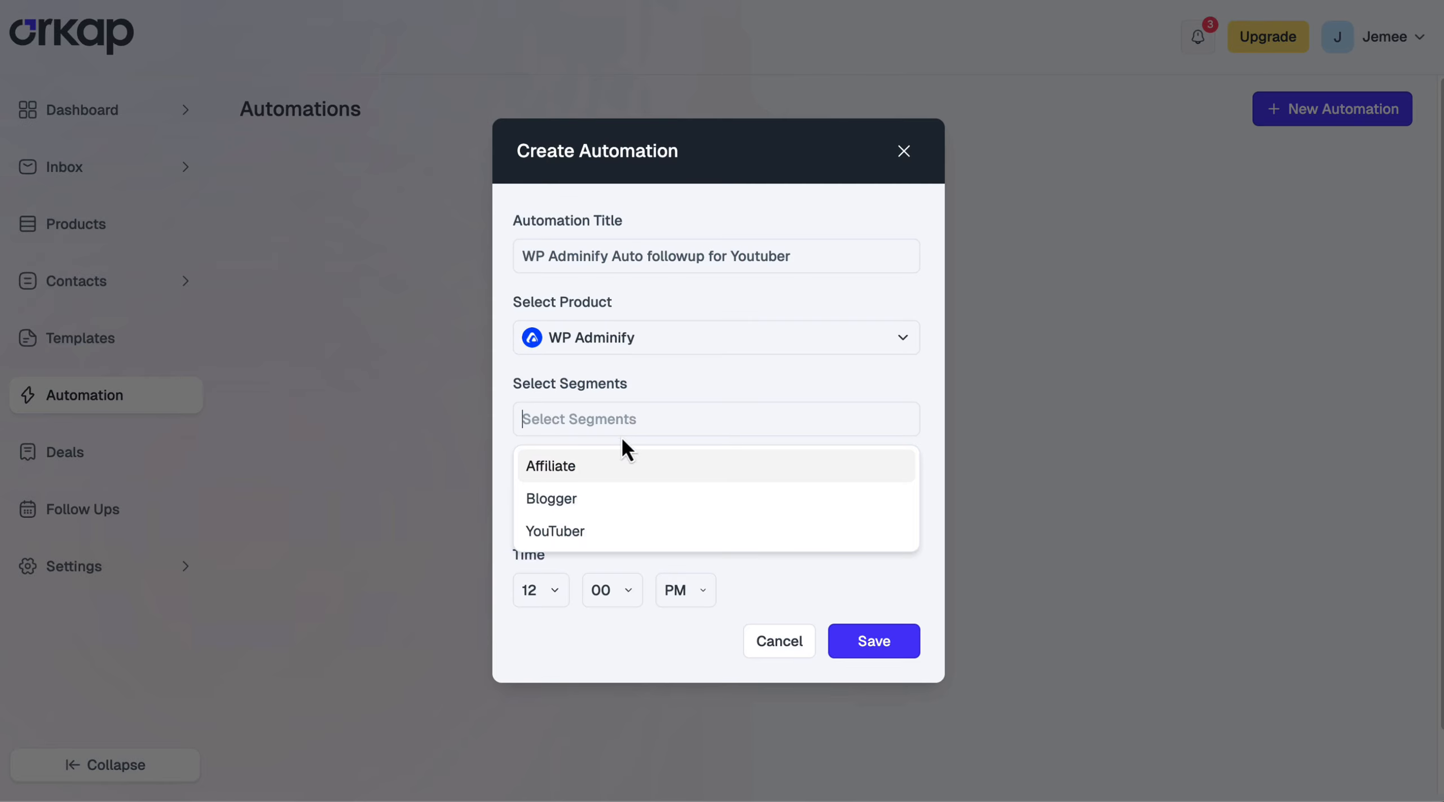
click(590, 535)
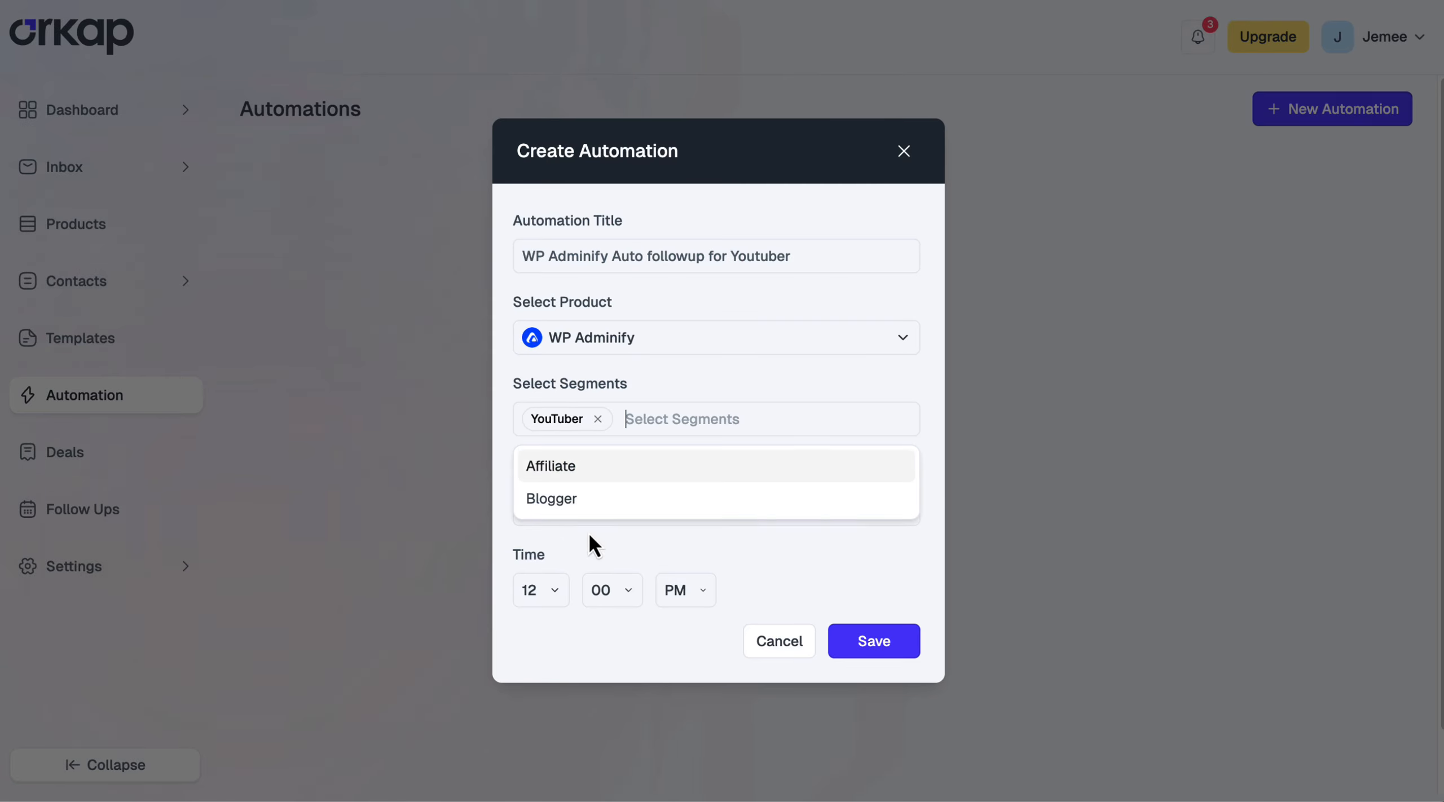
click(709, 399)
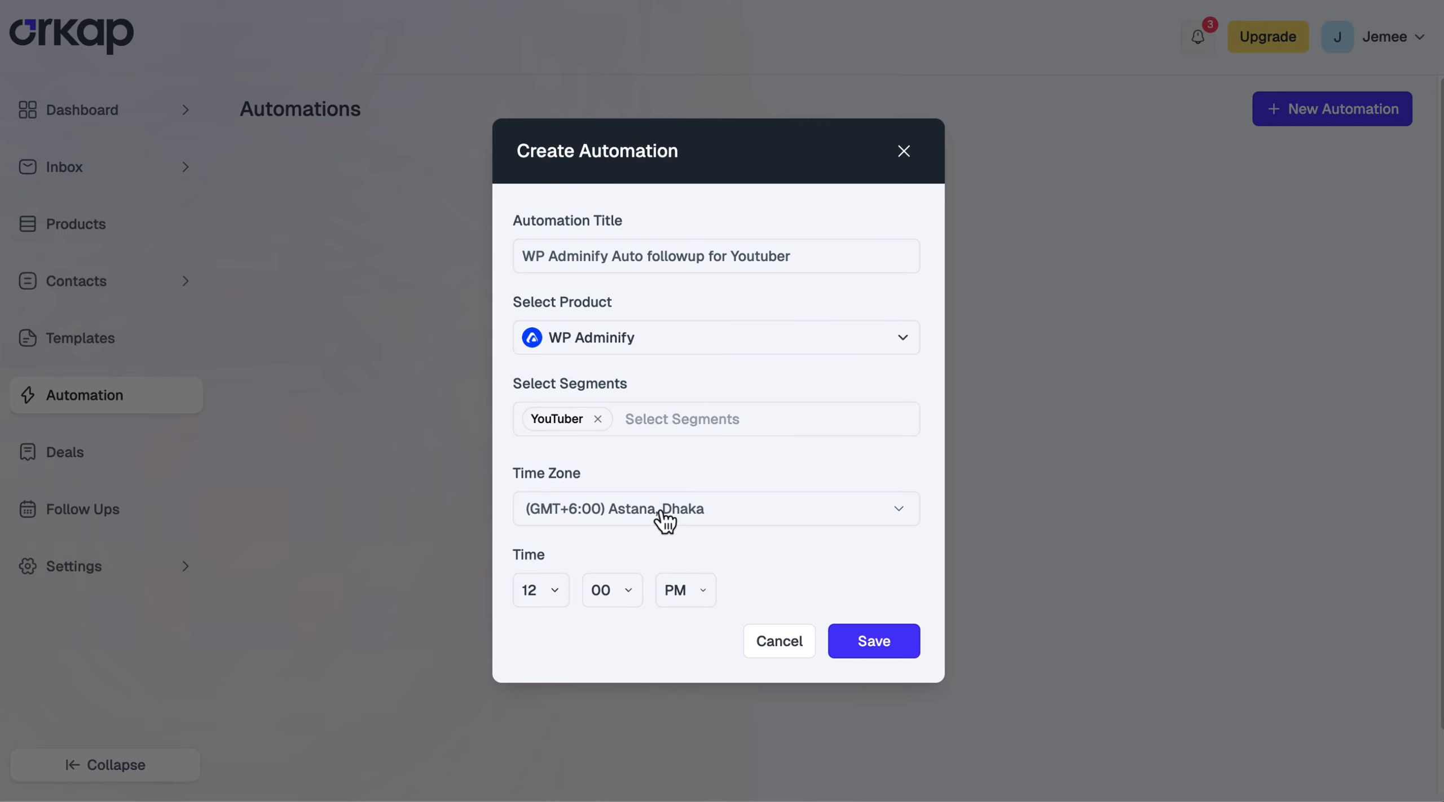
click(891, 648)
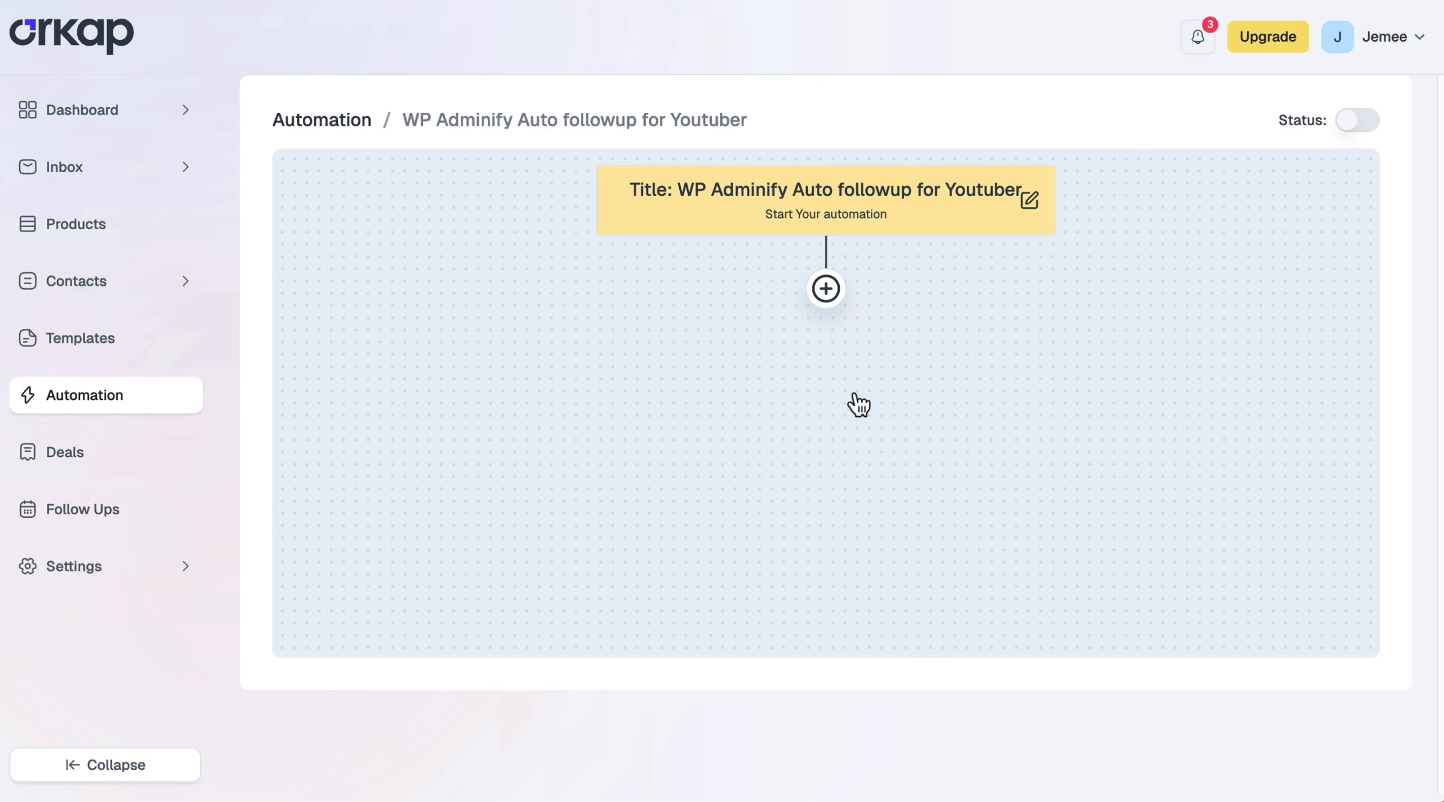
Add a 1-day follow-up email using the 'follow up for Youtuber' template and switch the automation on
click(829, 290)
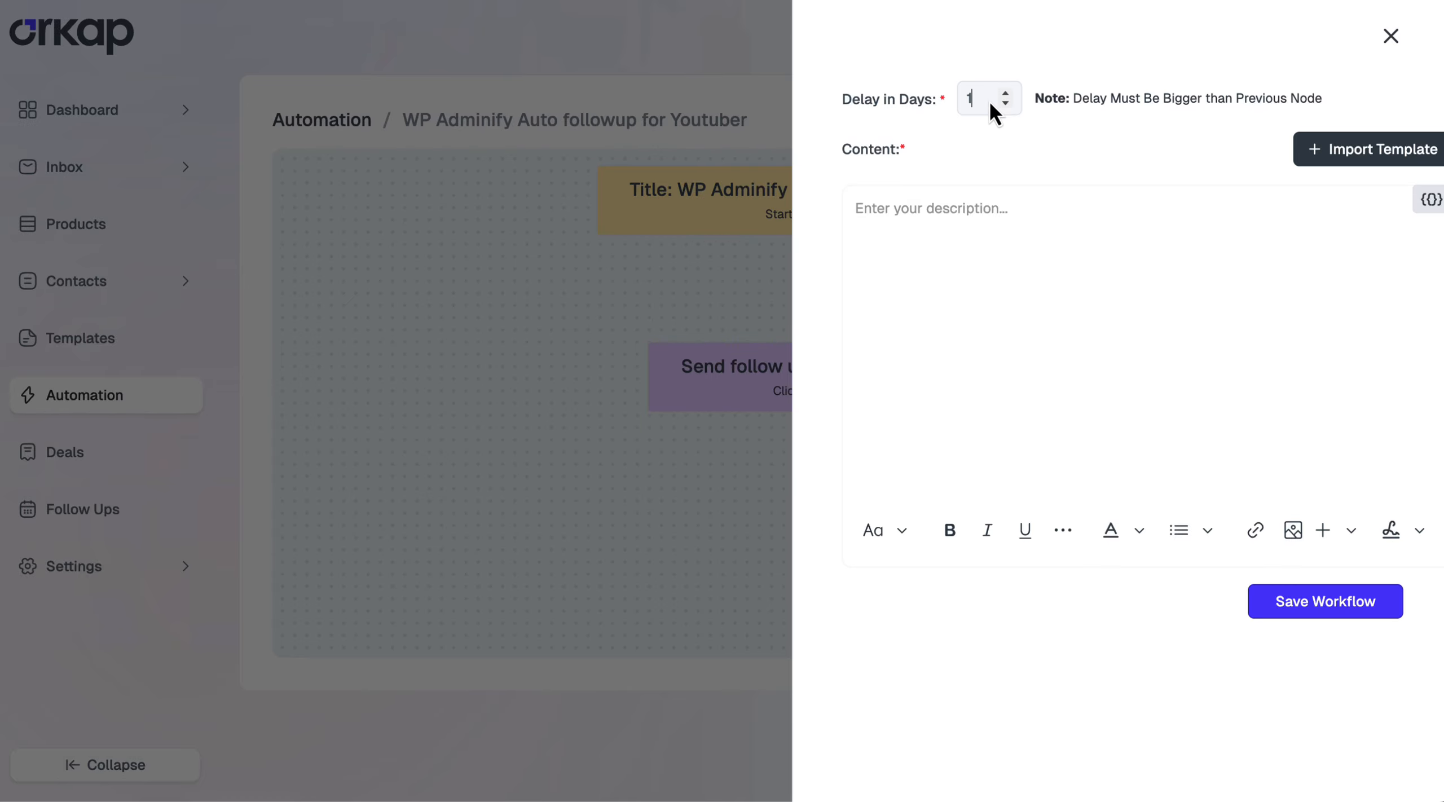
click(993, 237)
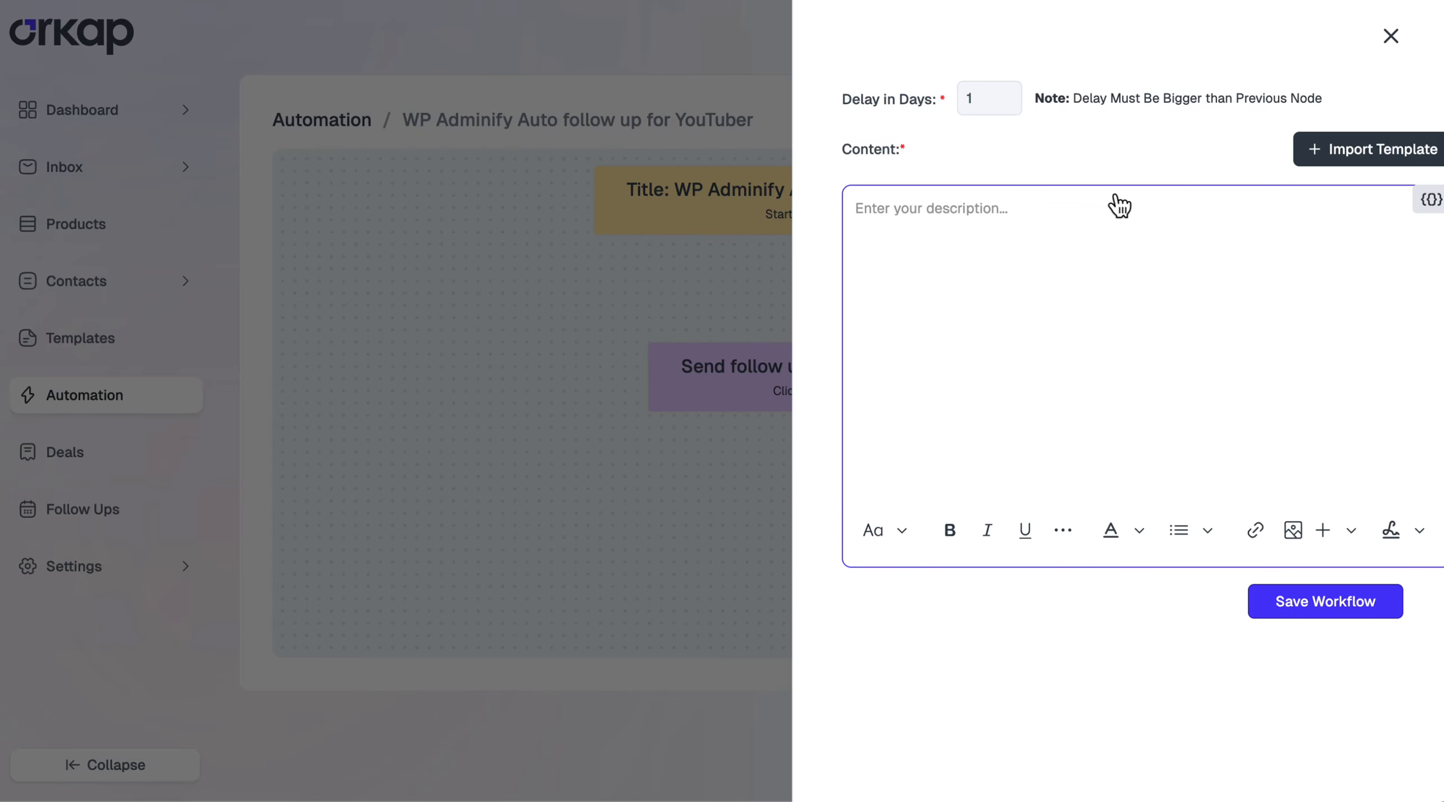
click(1368, 152)
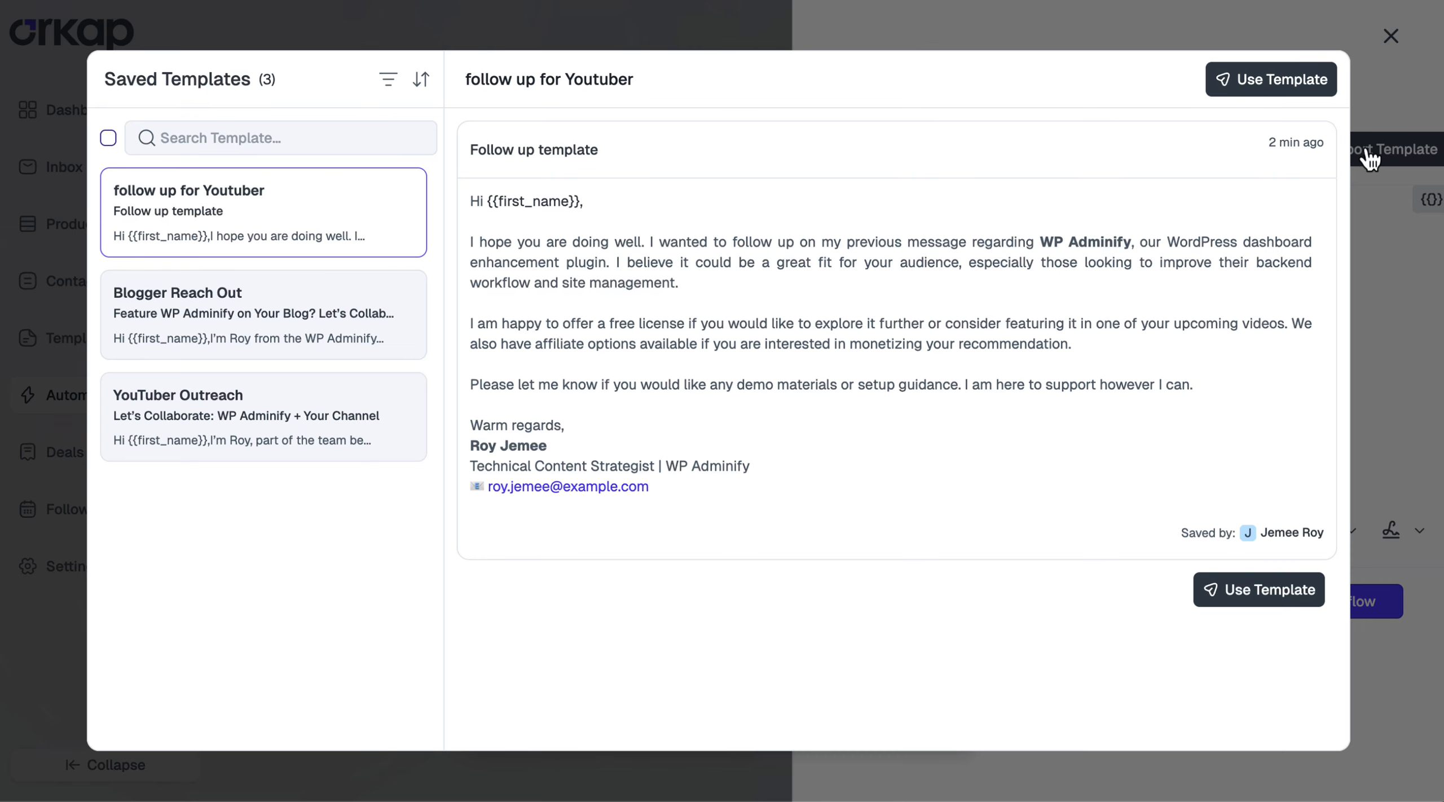
click(321, 344)
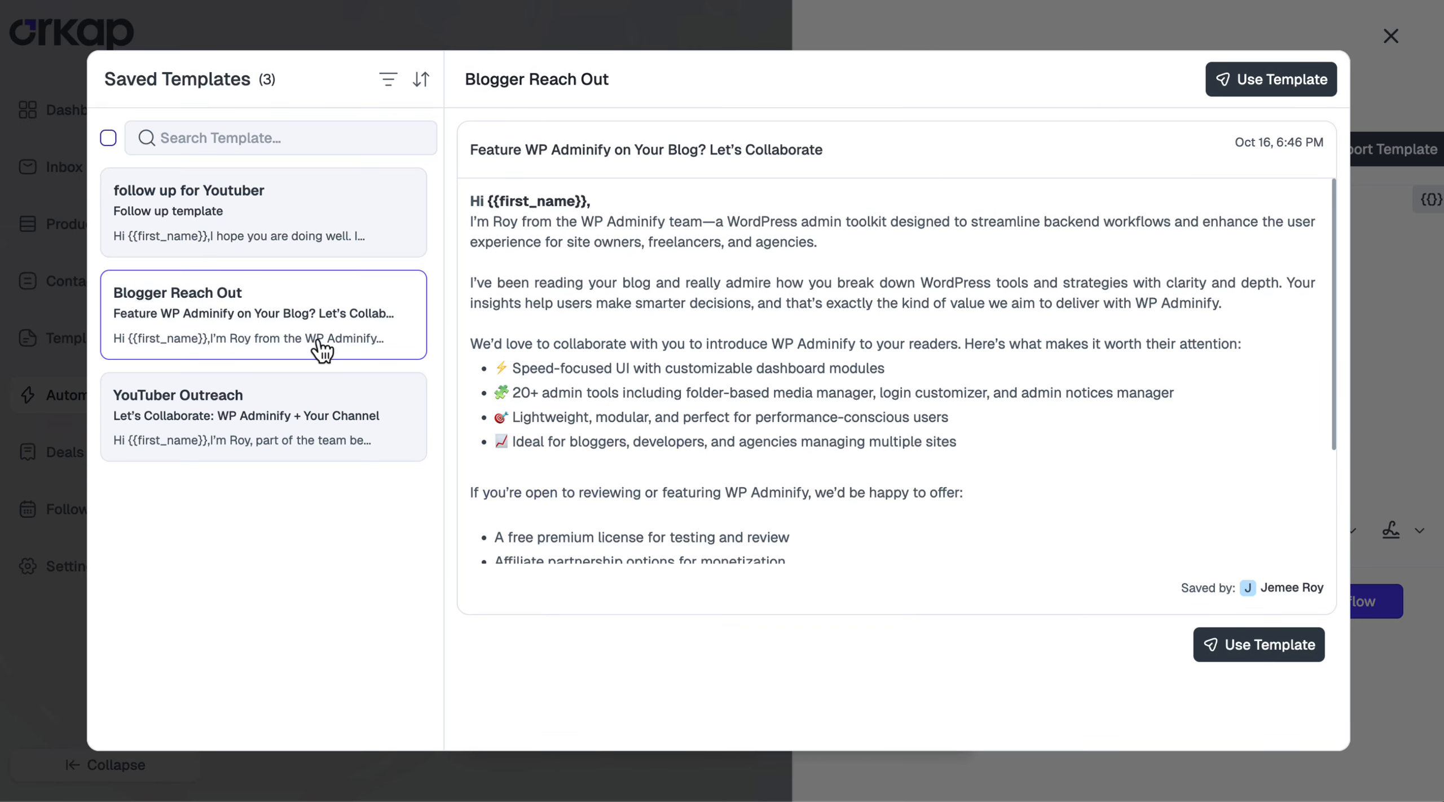
click(308, 432)
click(290, 242)
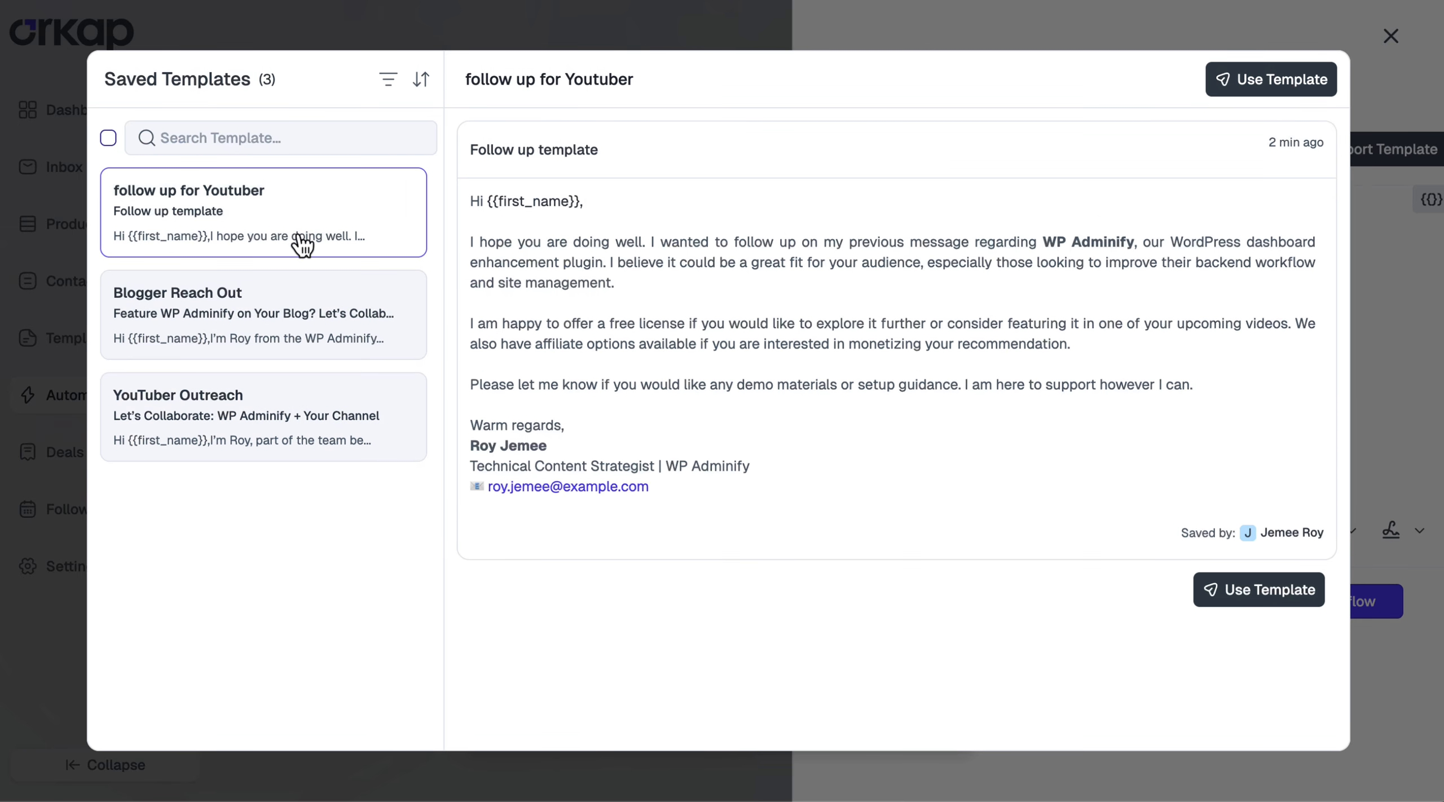
click(1250, 593)
scroll(1185, 440, up, 3)
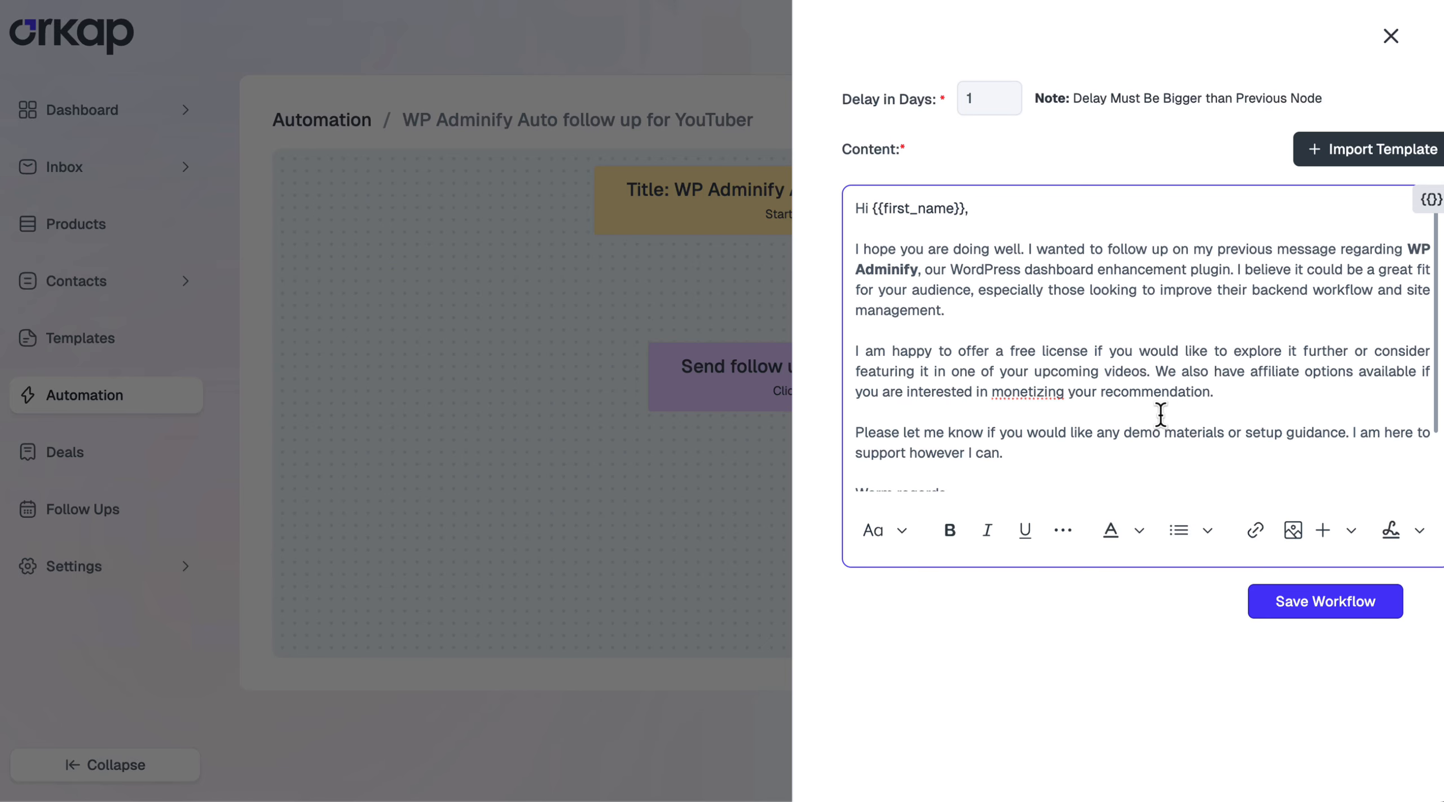
click(1358, 612)
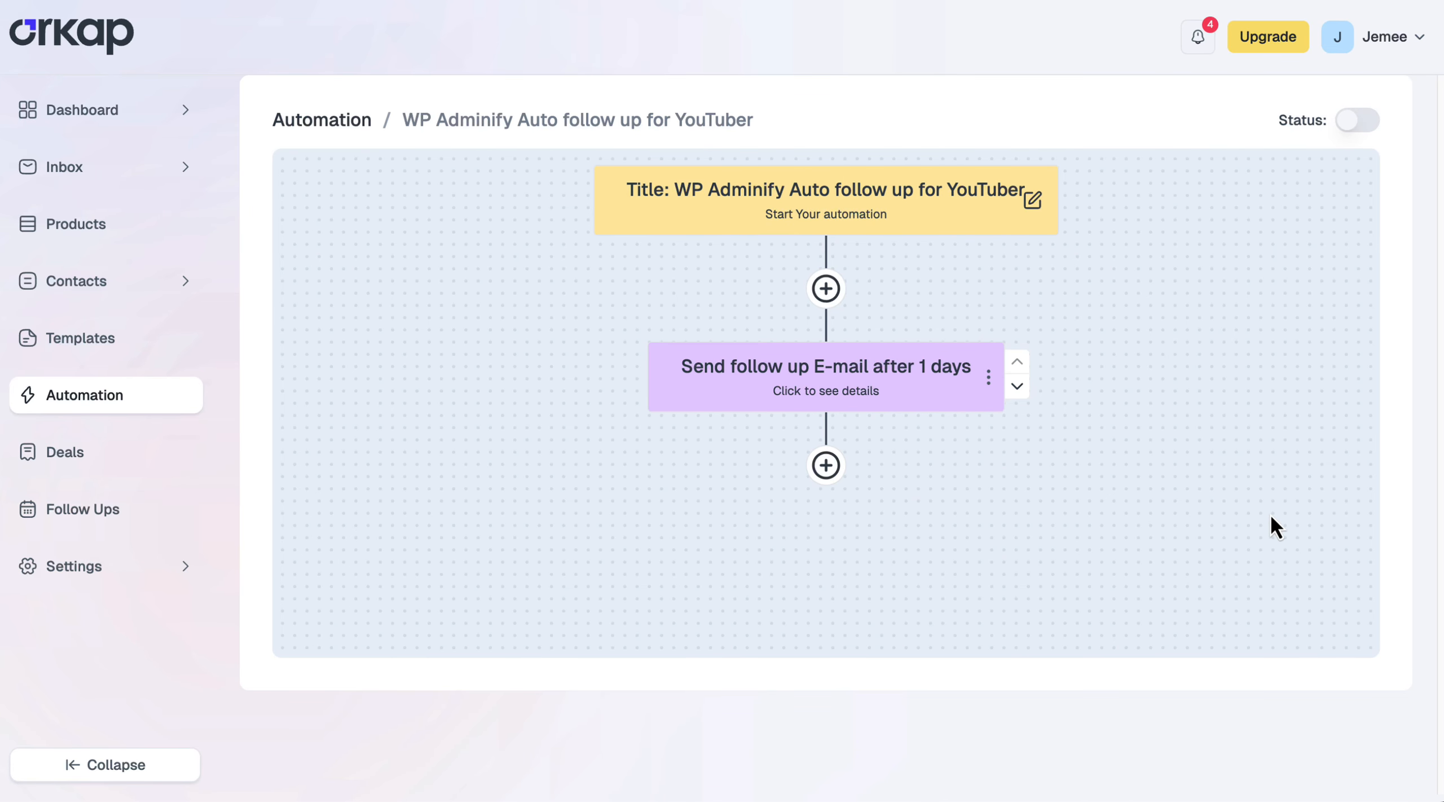
click(1367, 125)
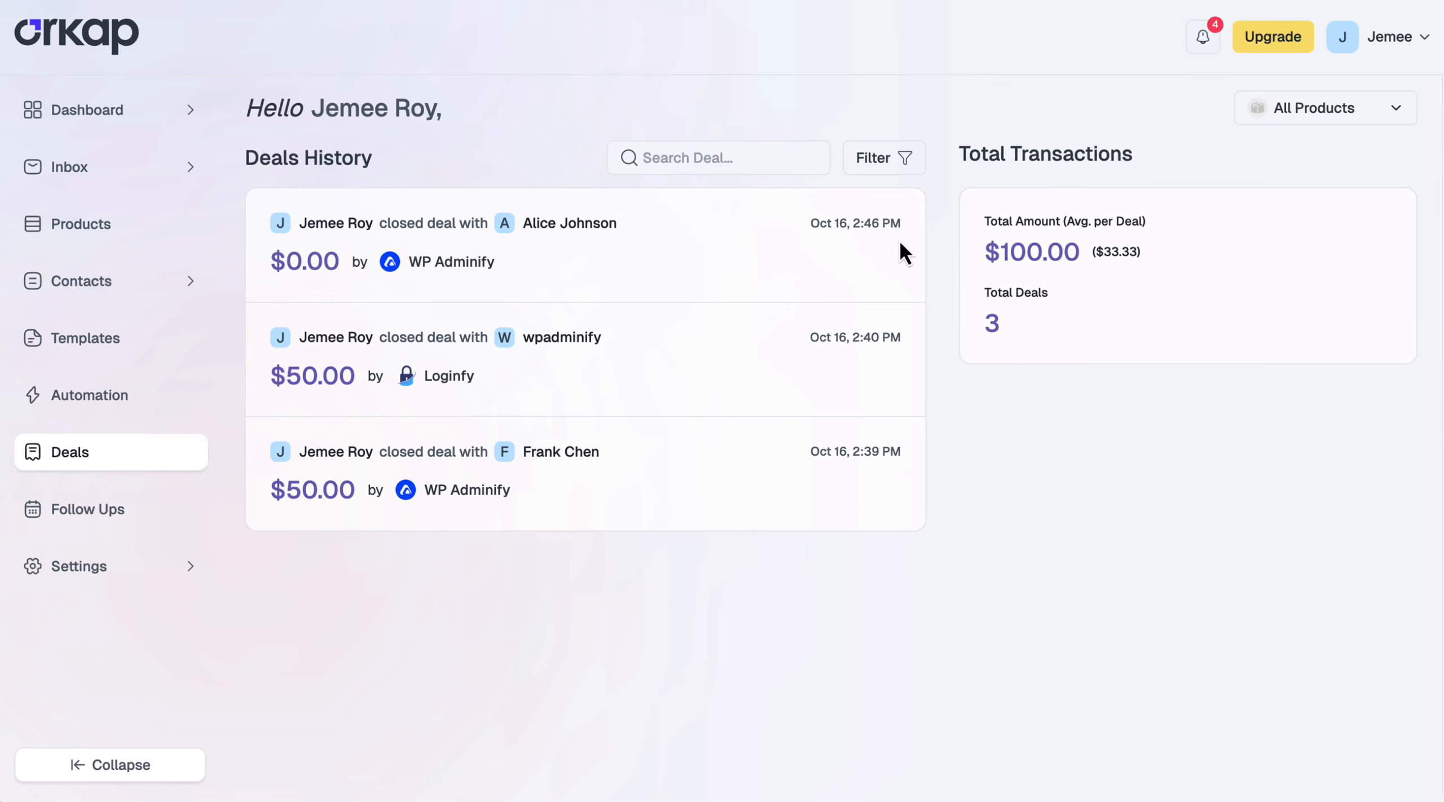
Mark the 'Feature WP Adminify on Your Blog? Let's Collaborate' deal closed with amount 25
click(67, 168)
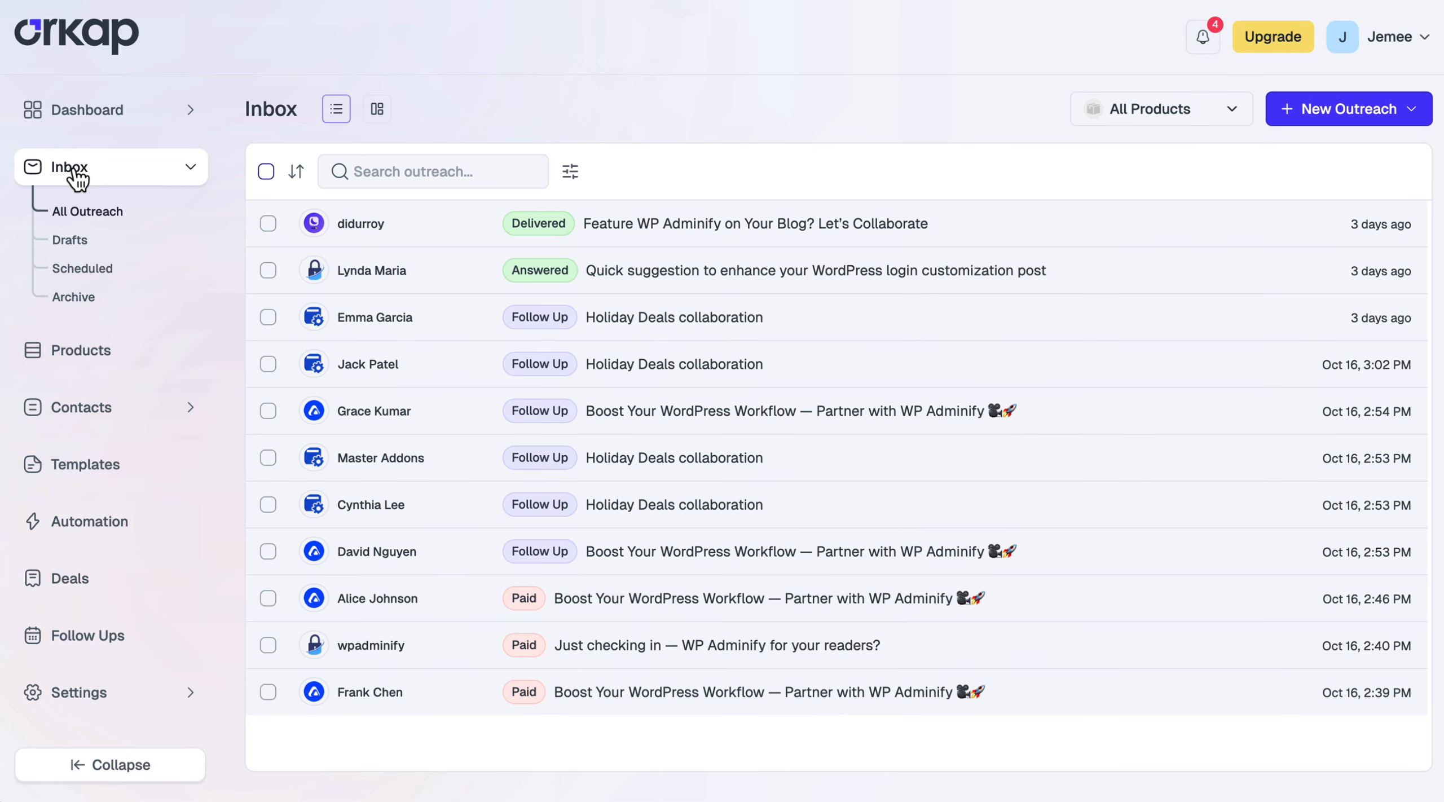
click(761, 233)
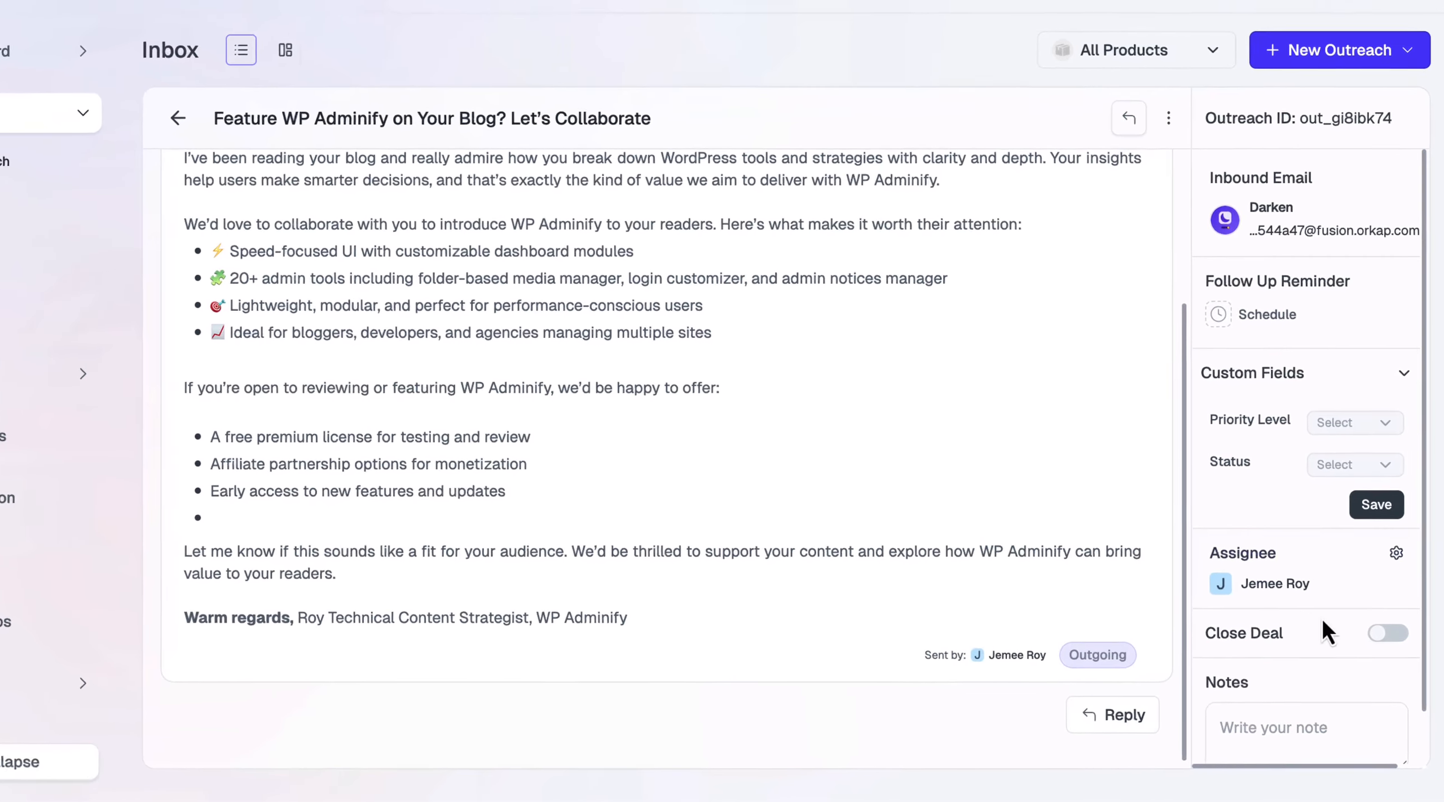
click(1385, 633)
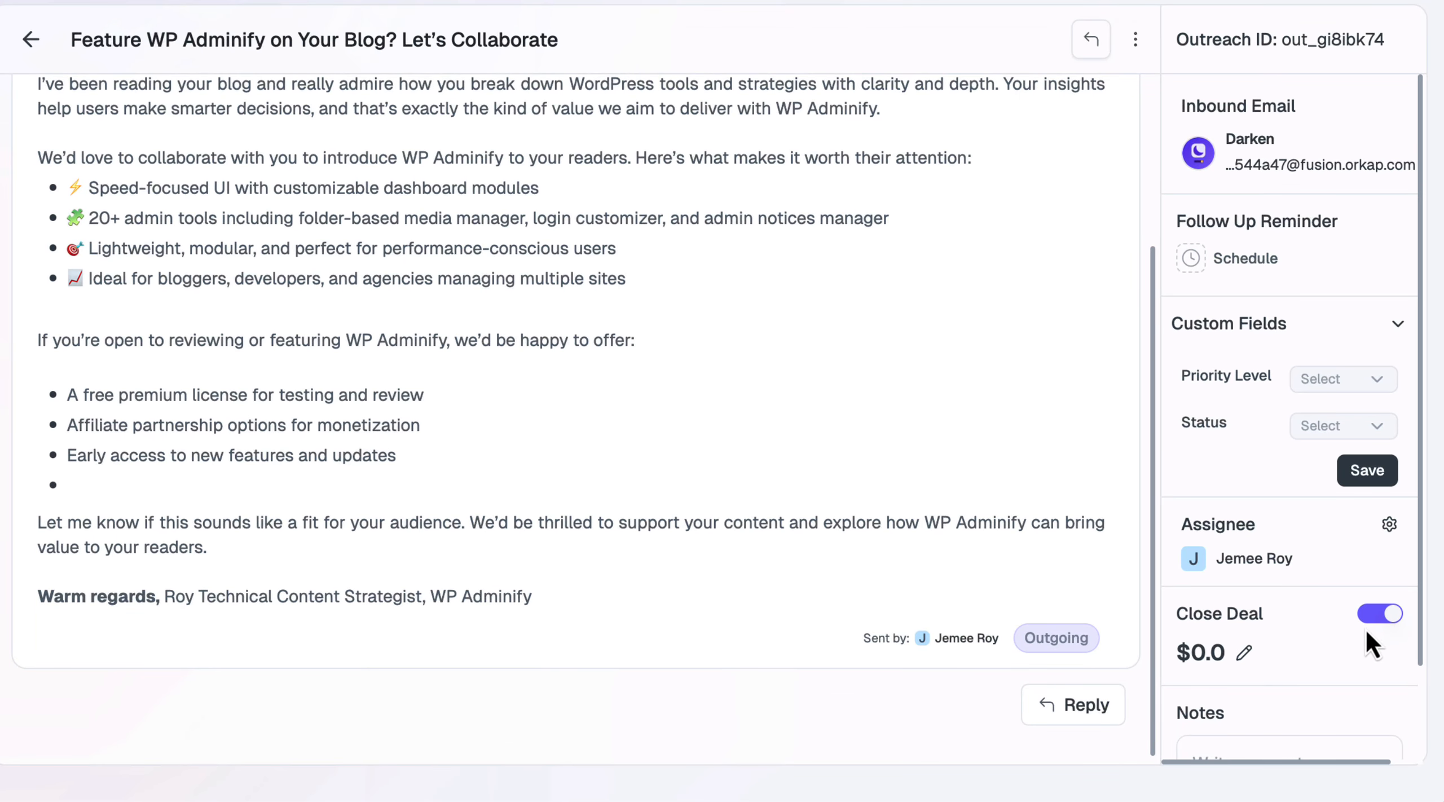
click(1244, 656)
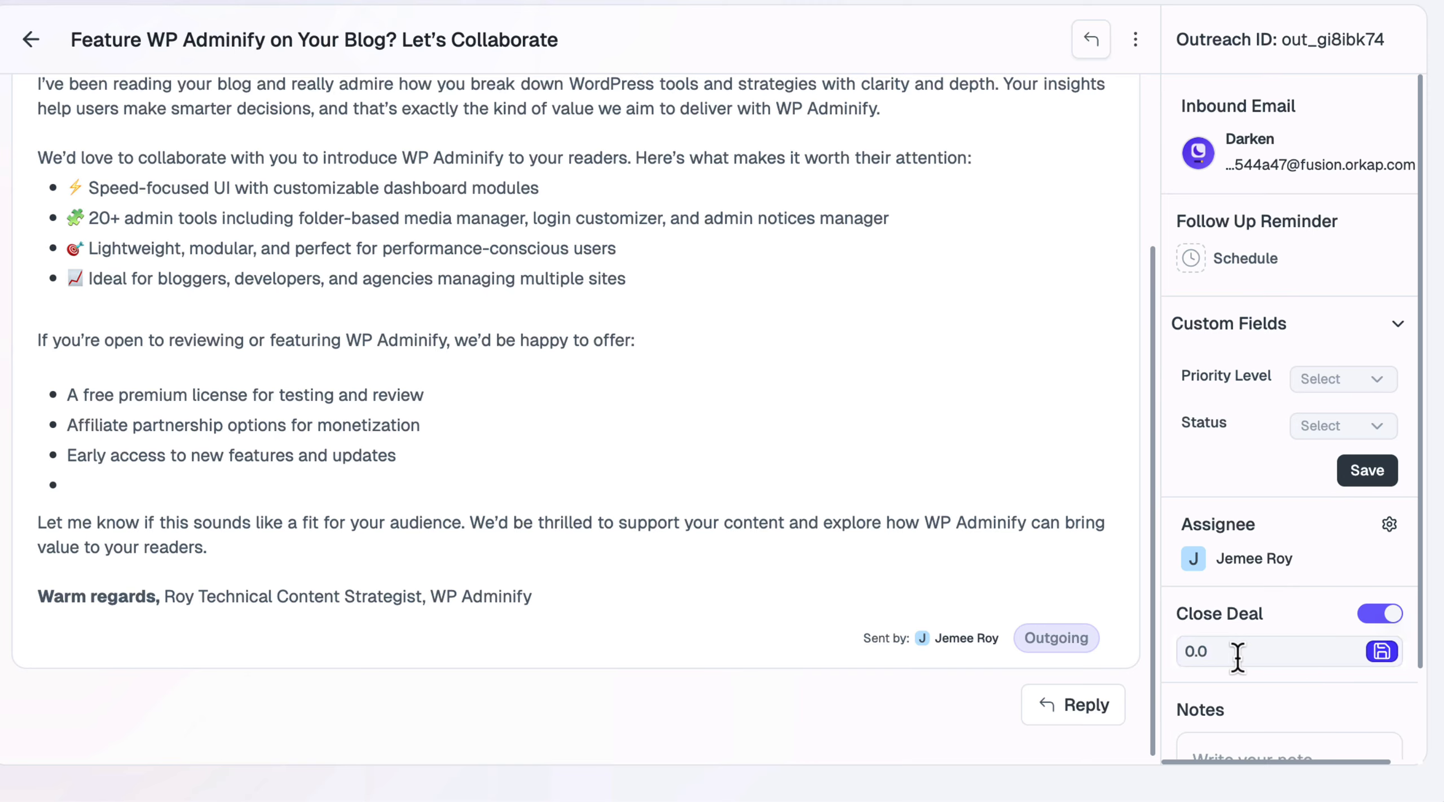
click(1237, 653)
text(25)
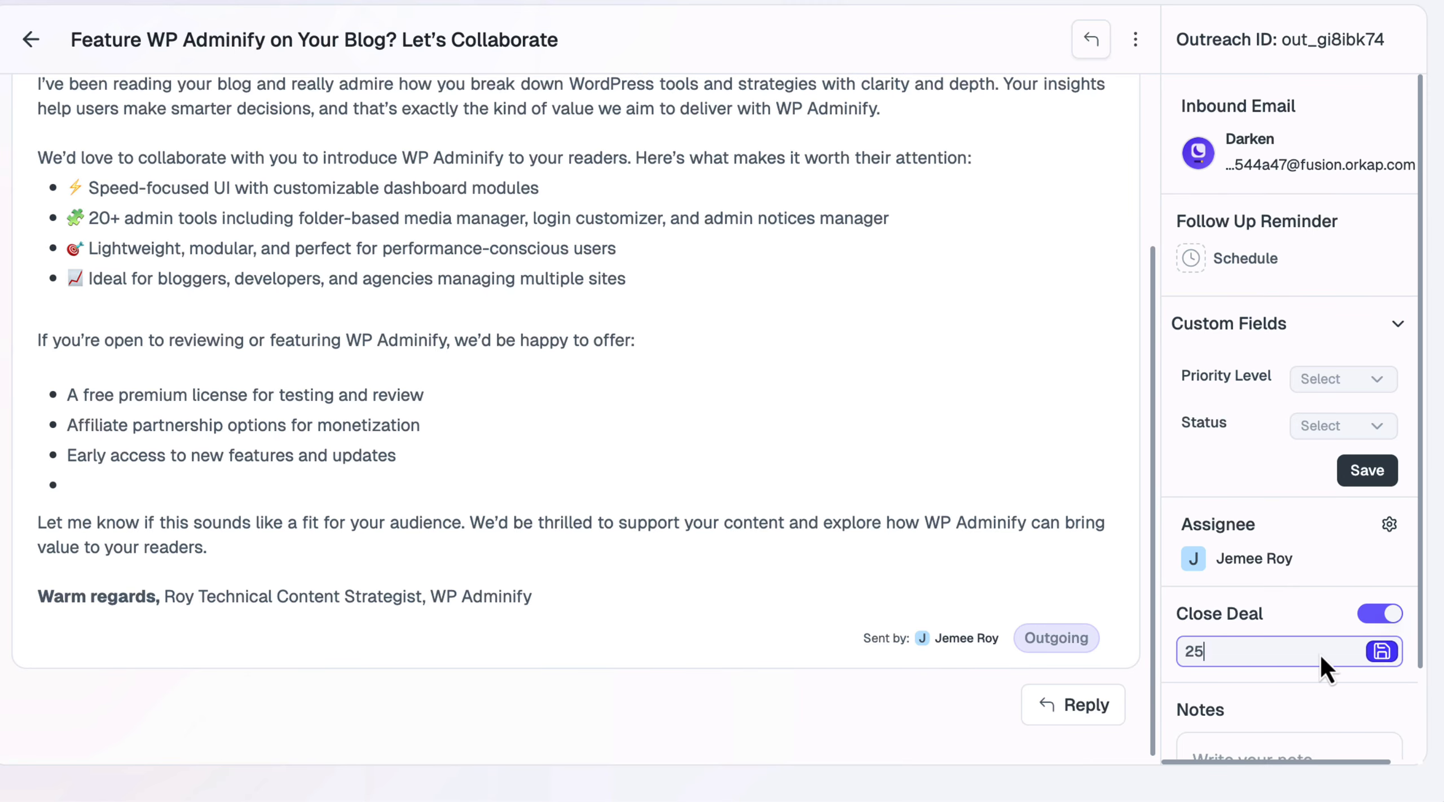
click(1381, 652)
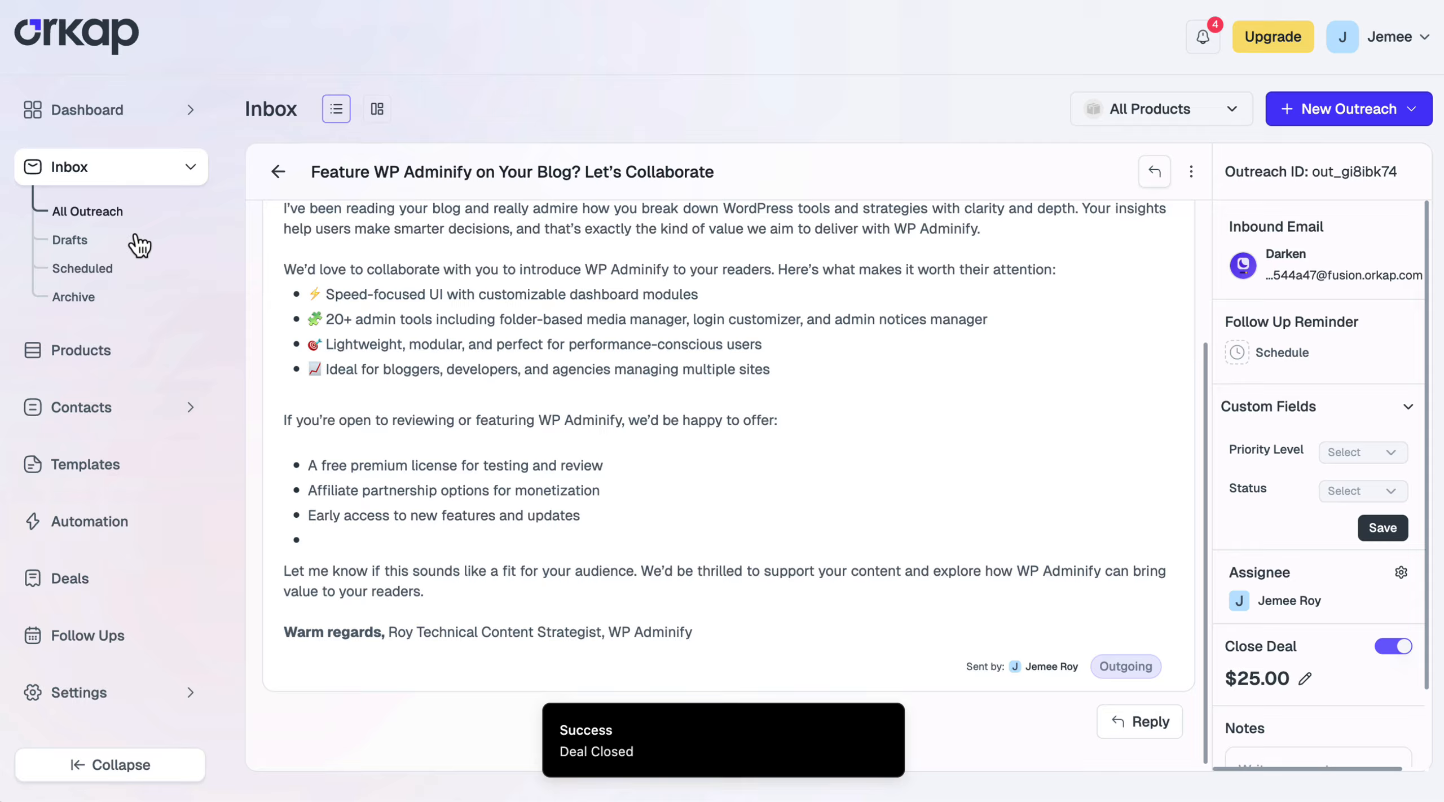
click(68, 213)
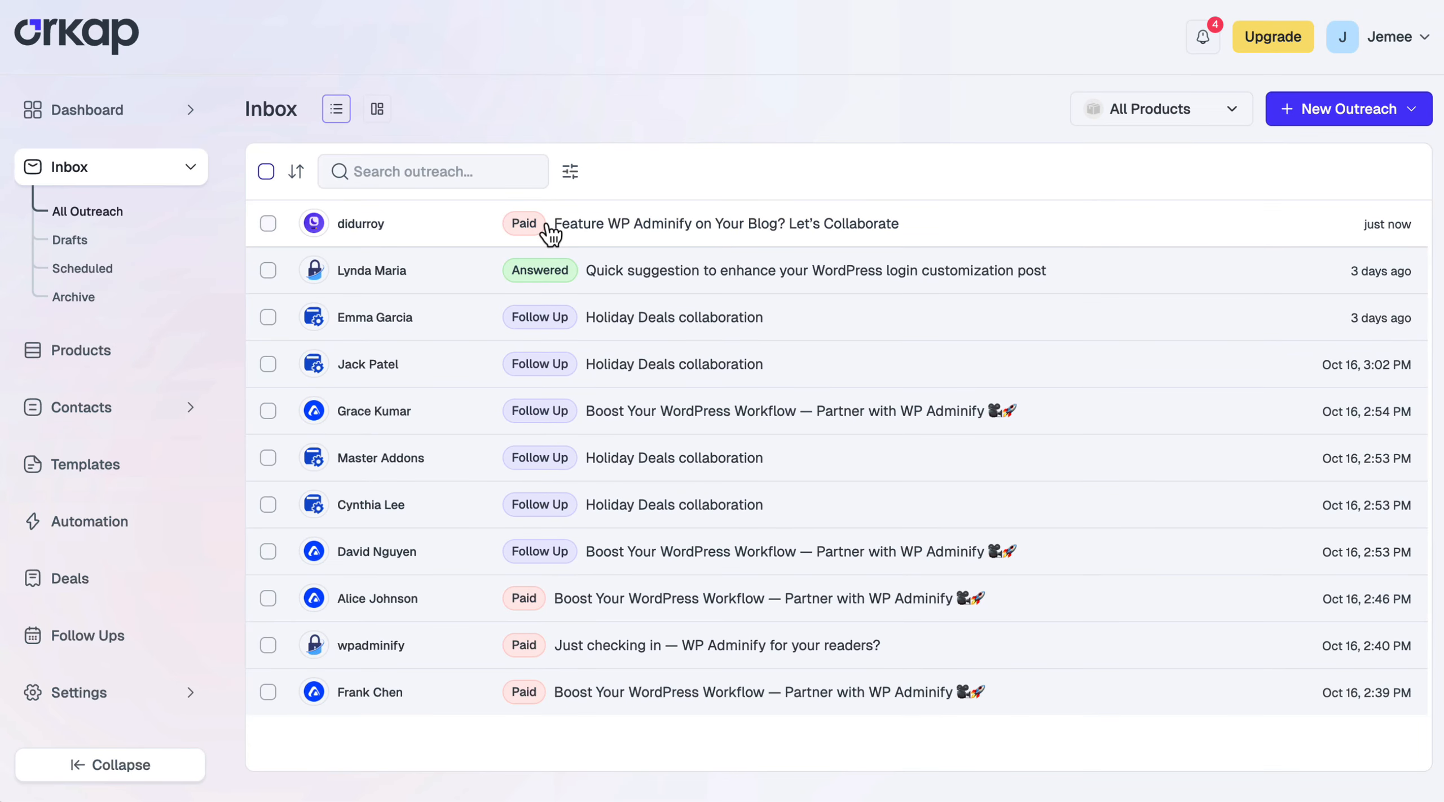
Open Deals History and set the product filter to WP Adminify
click(90, 584)
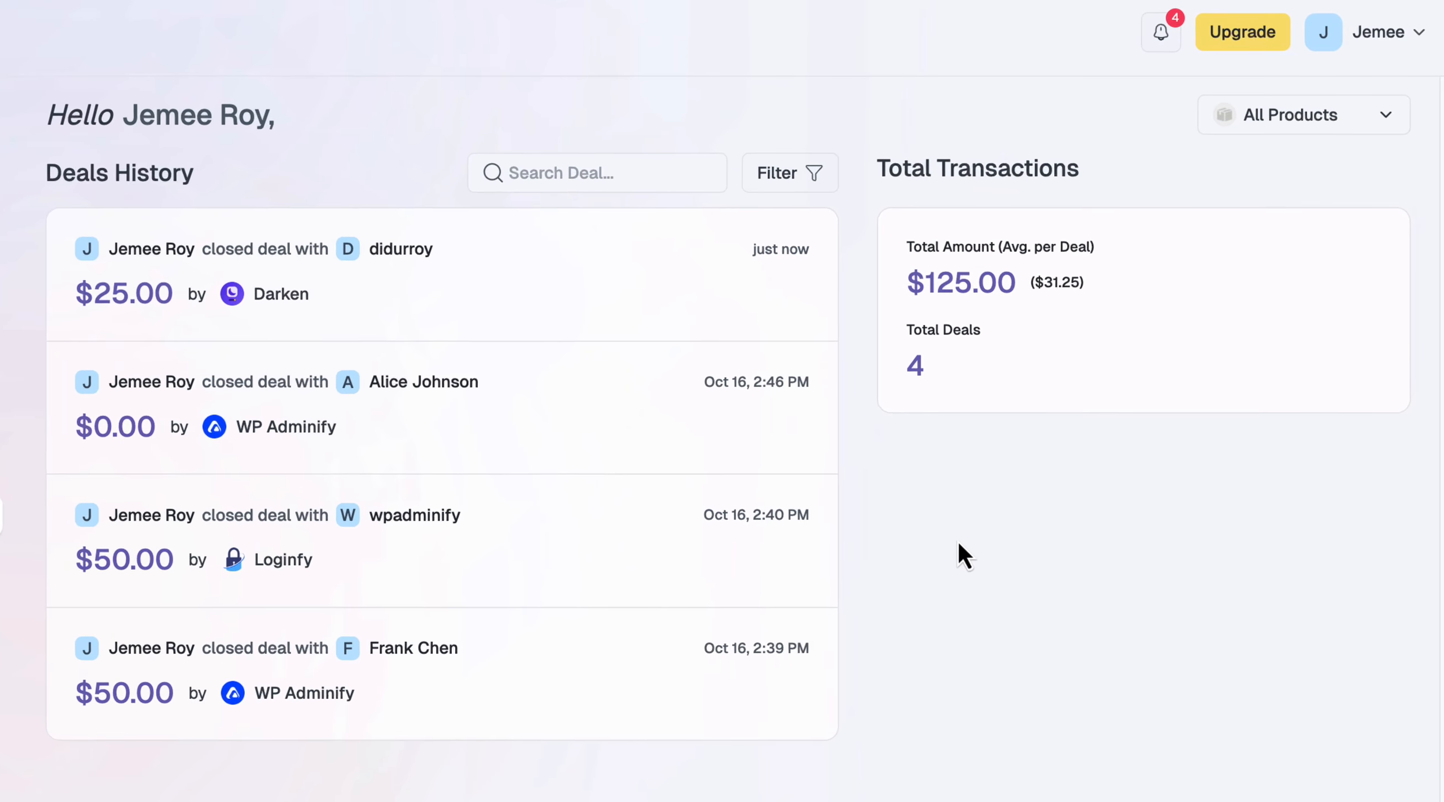
click(1366, 122)
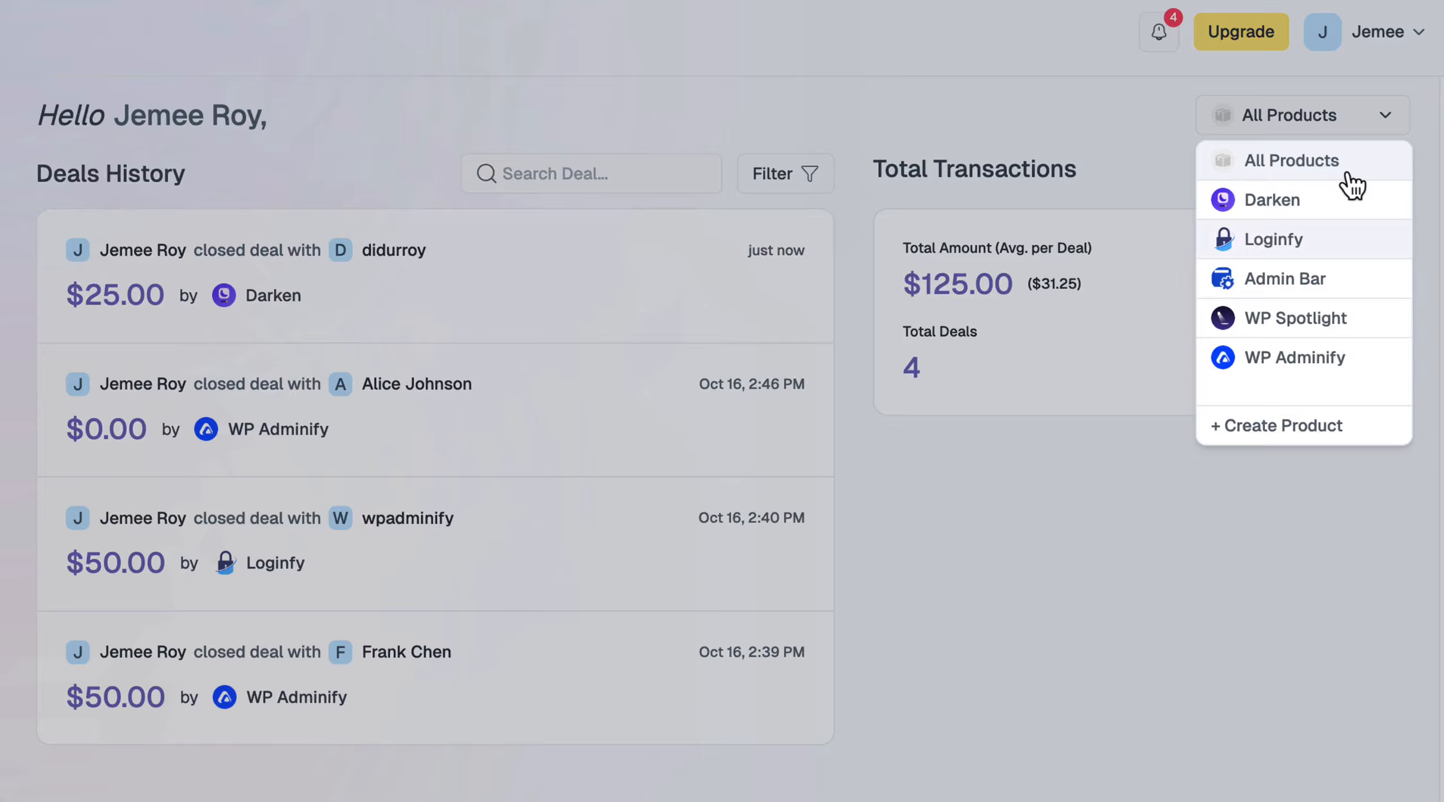
click(1308, 356)
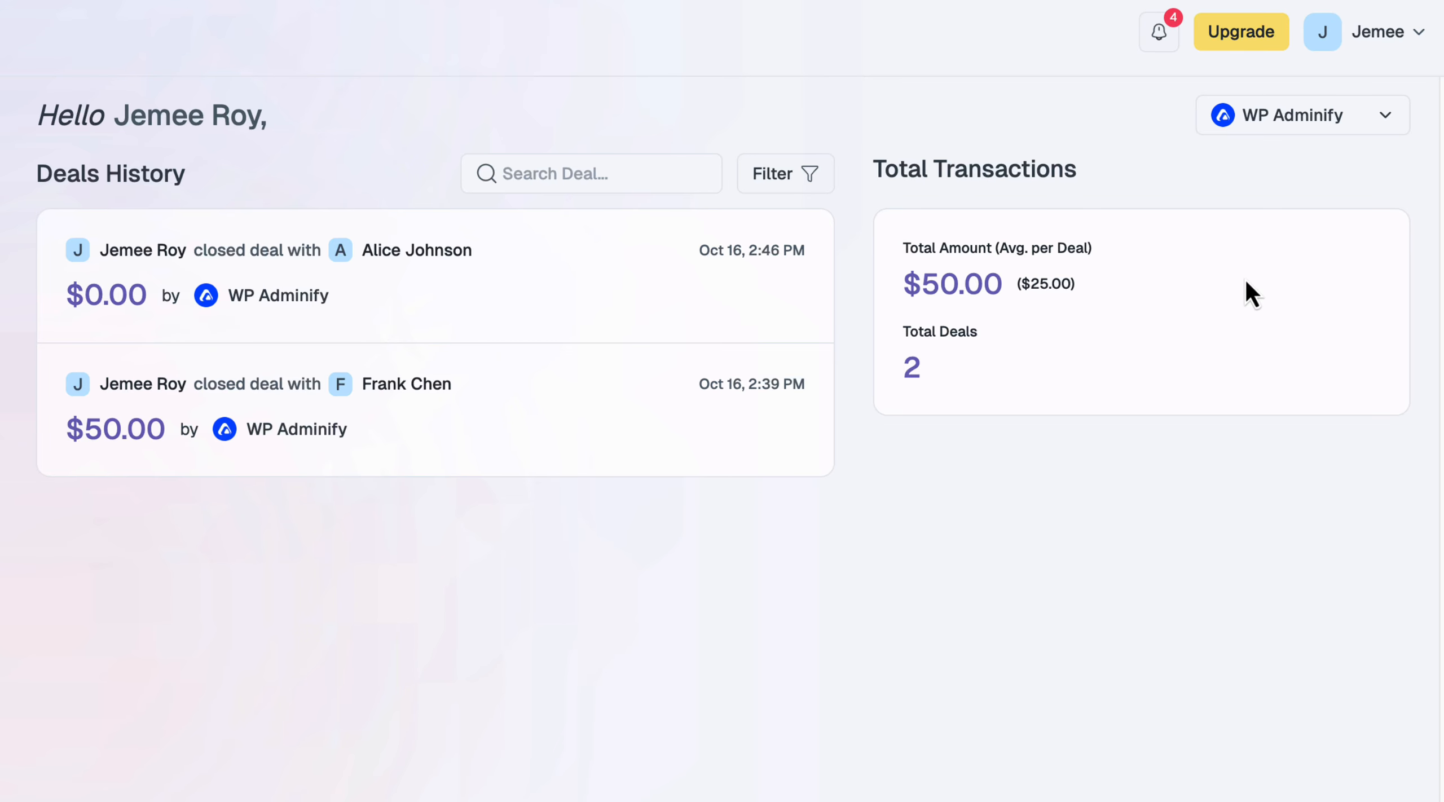